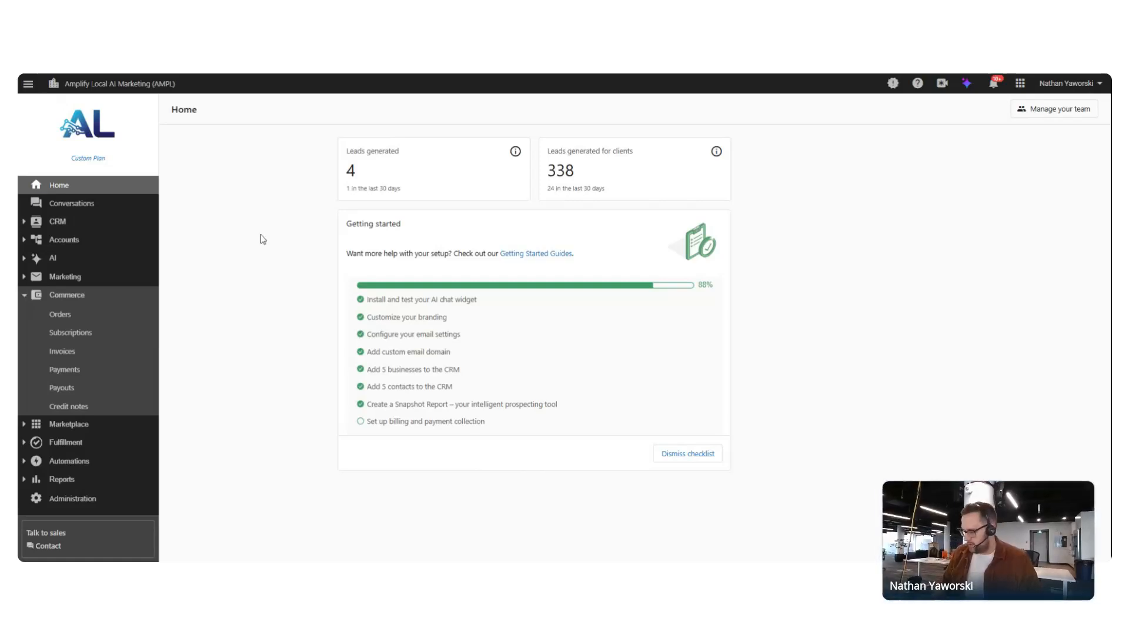
Zoom in on the Home dashboard and scroll the sidebar down toward Administration
key("ctrl+plus")
key("ctrl+plus")
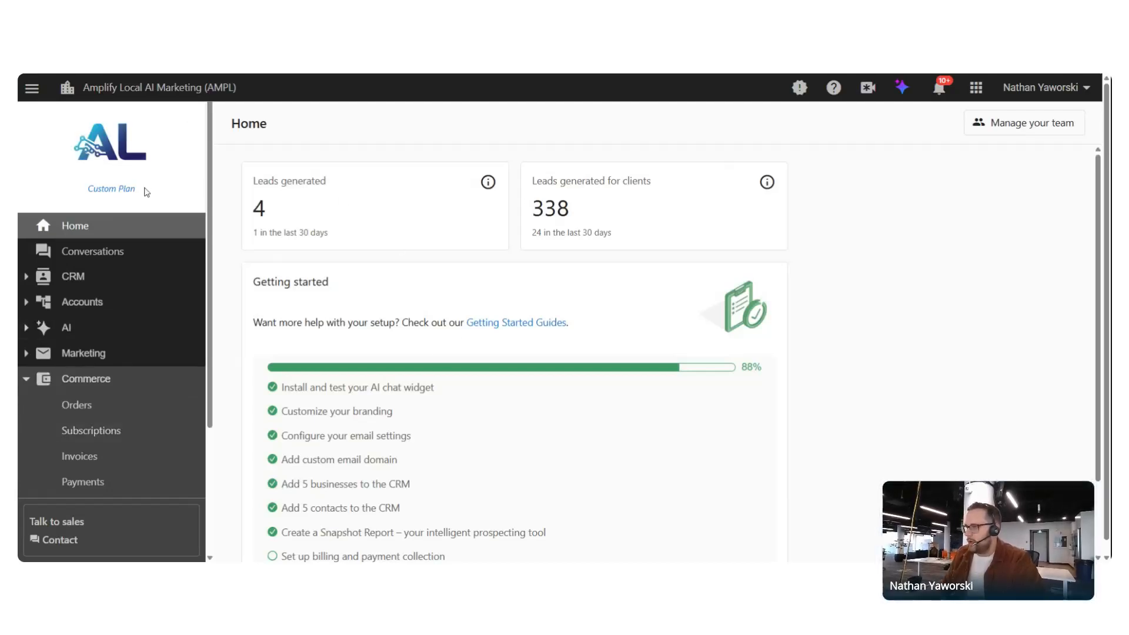
scroll(121, 229, "down", 3)
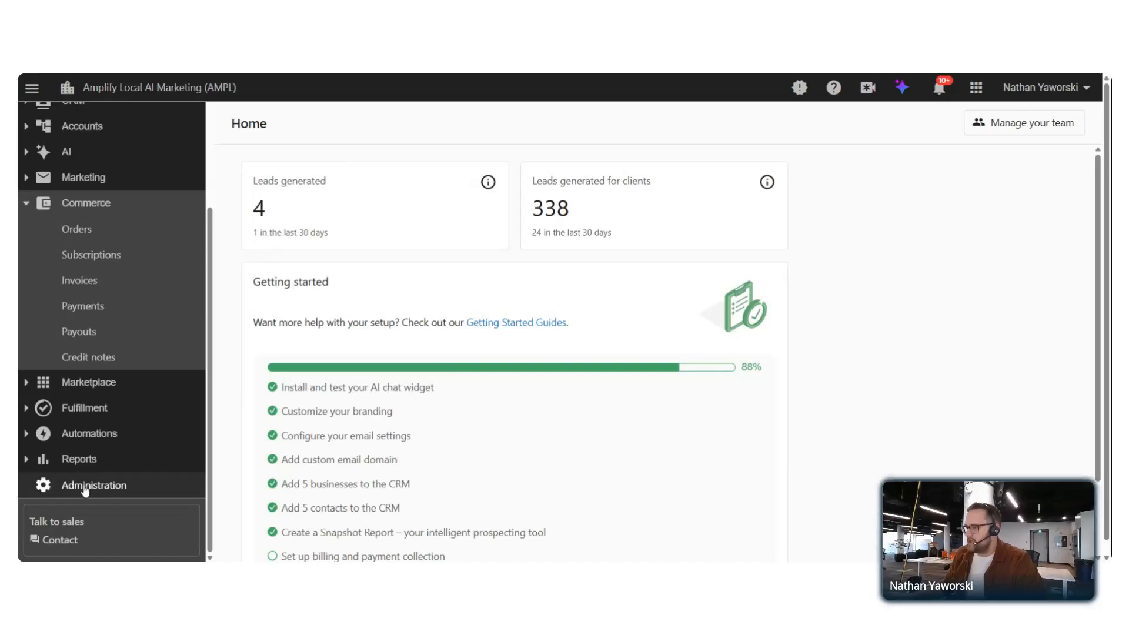
Go to Administration and scroll down to the Commerce settings section
left_click(118, 493)
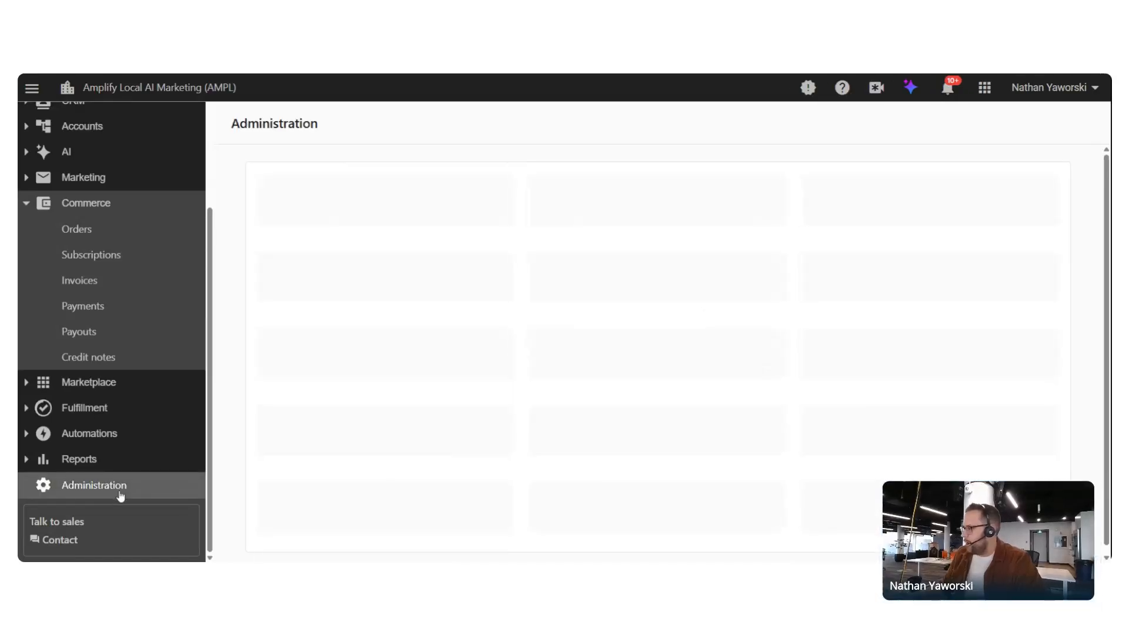
scroll(353, 212, "down", 5)
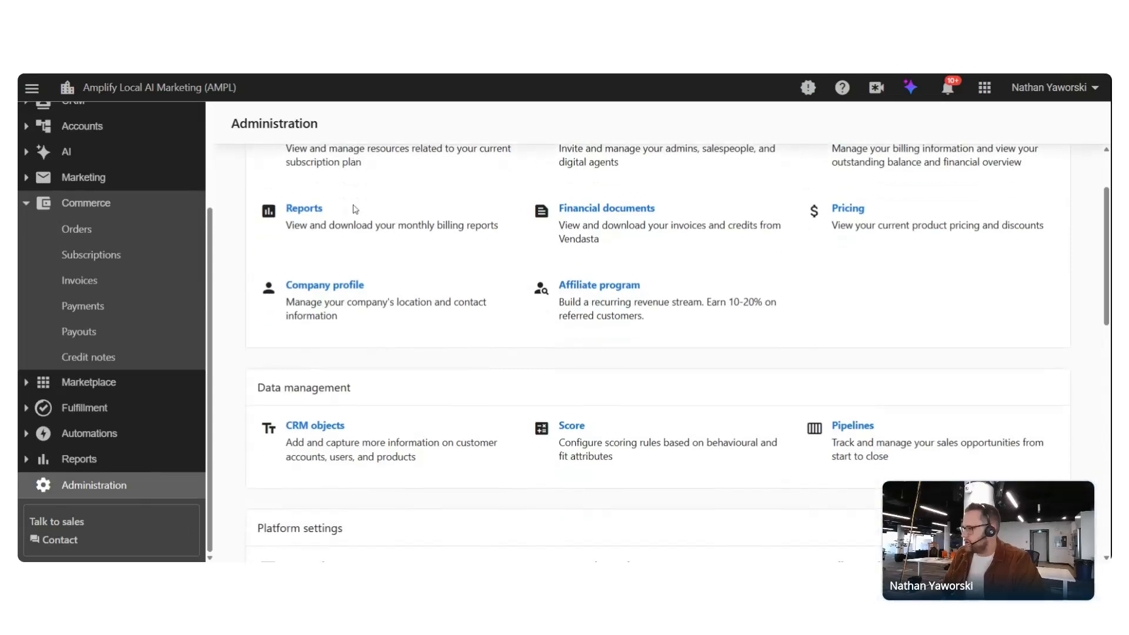
scroll(314, 339, "down", 6)
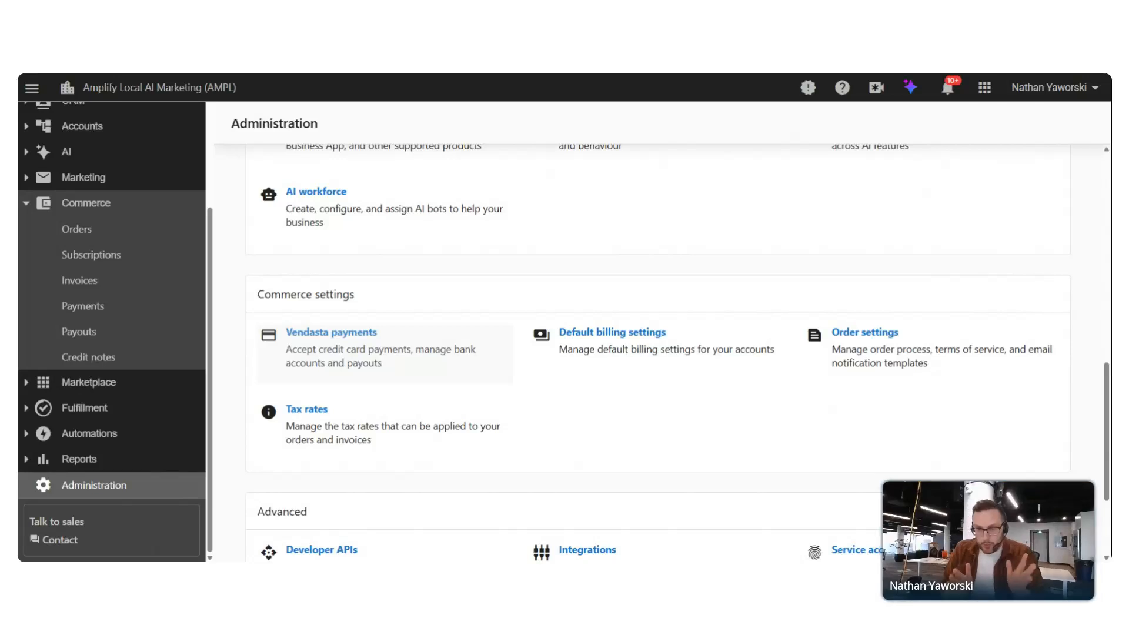
Review Vendasta payments settings and highlight the 2.9% + $0.30 card fee line
left_click(361, 336)
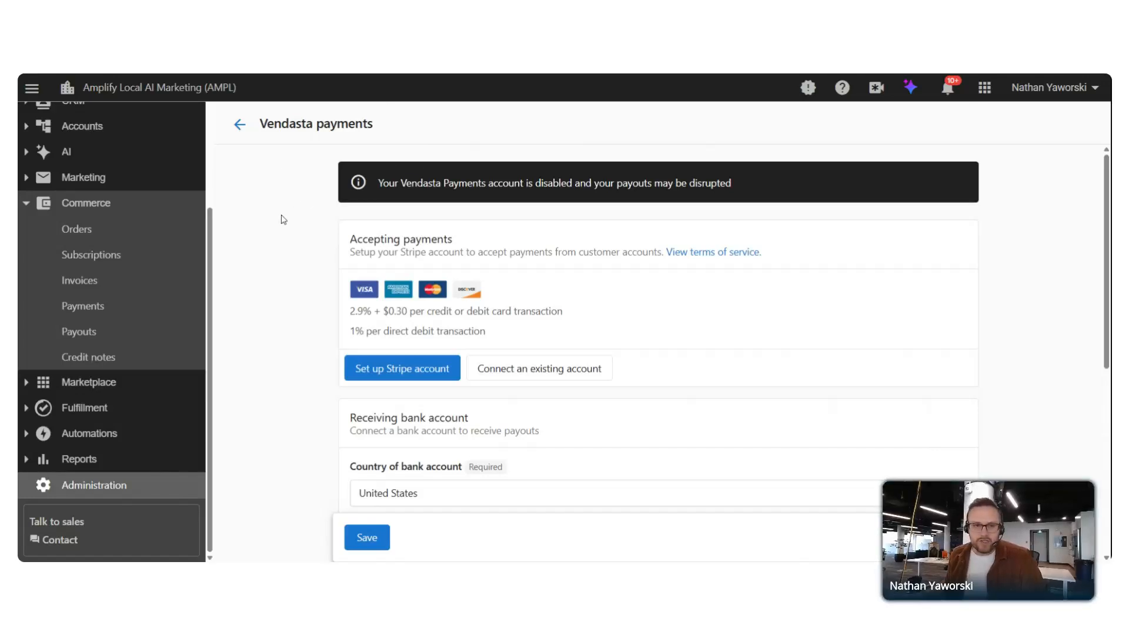
scroll(288, 225, "down", 1)
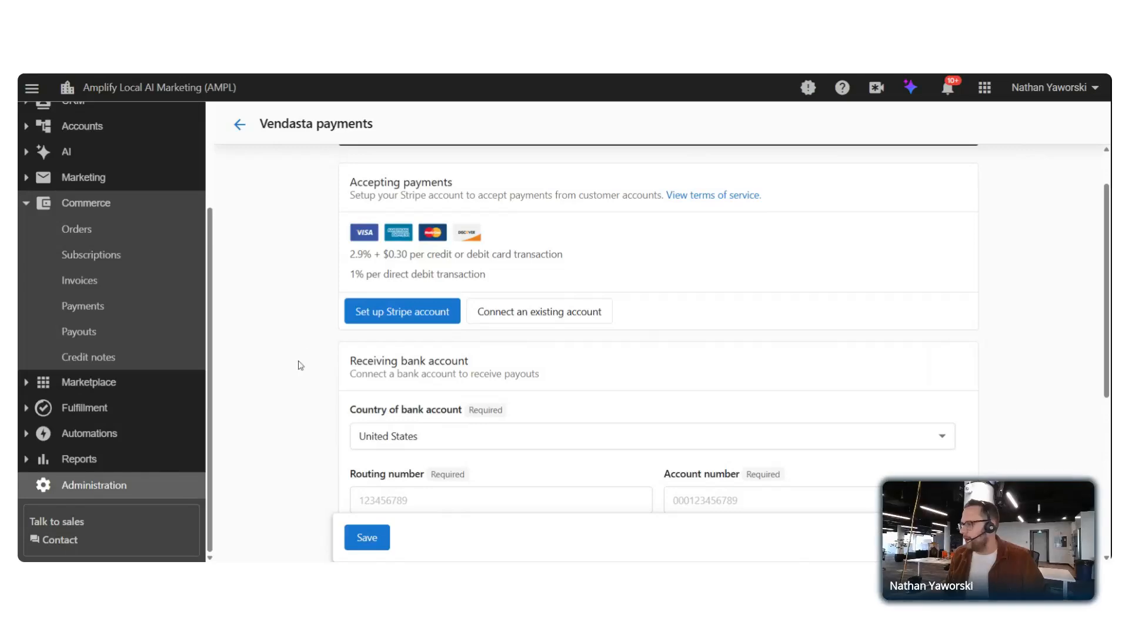
scroll(301, 365, "down", 5)
scroll(420, 401, "up", 6)
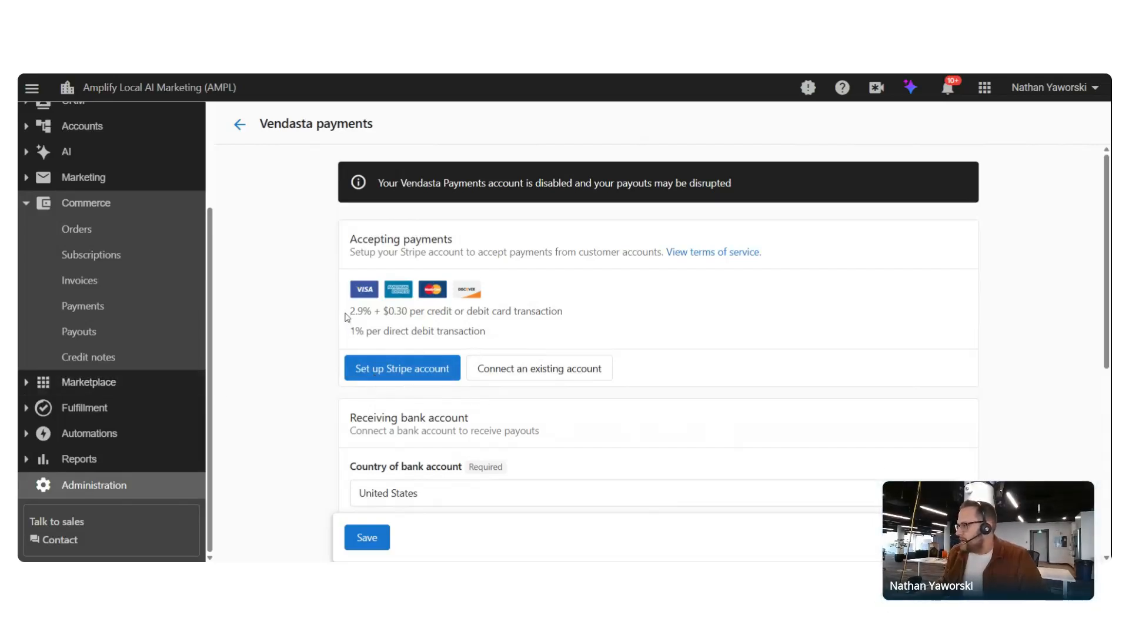
left_click_drag(352, 311, 581, 320)
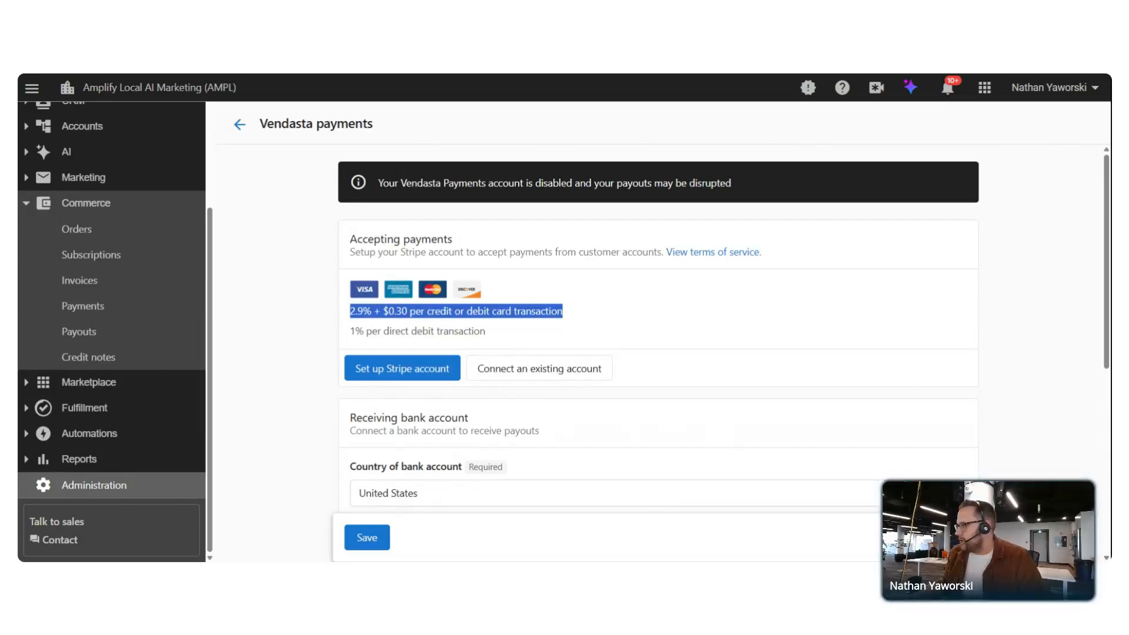
left_click(556, 332)
left_click_drag(351, 331, 498, 336)
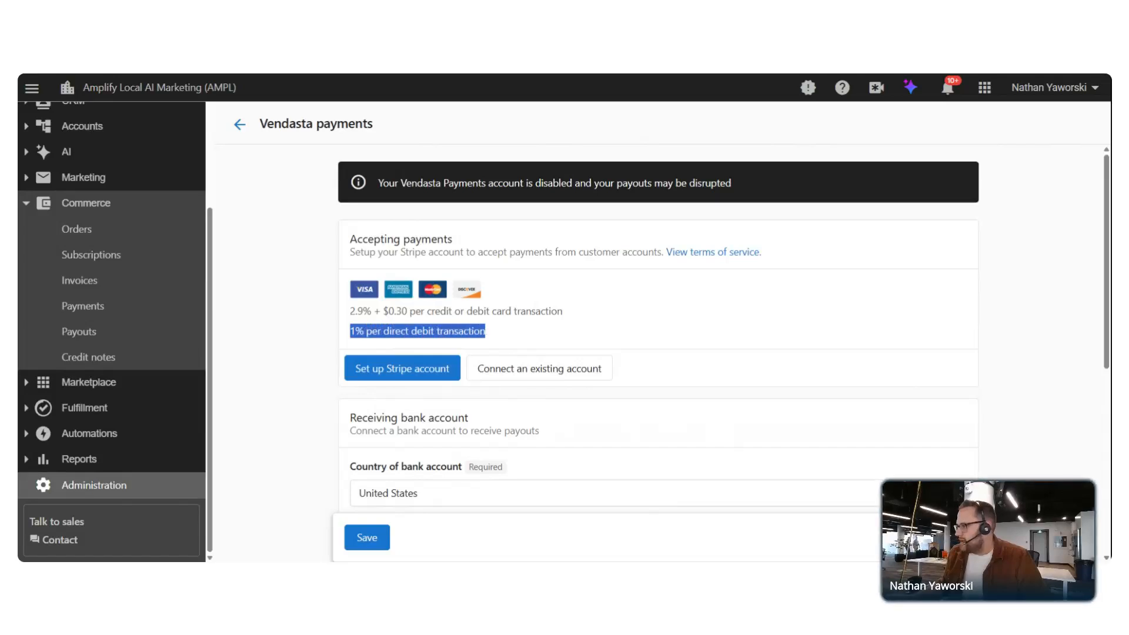
left_click(504, 341)
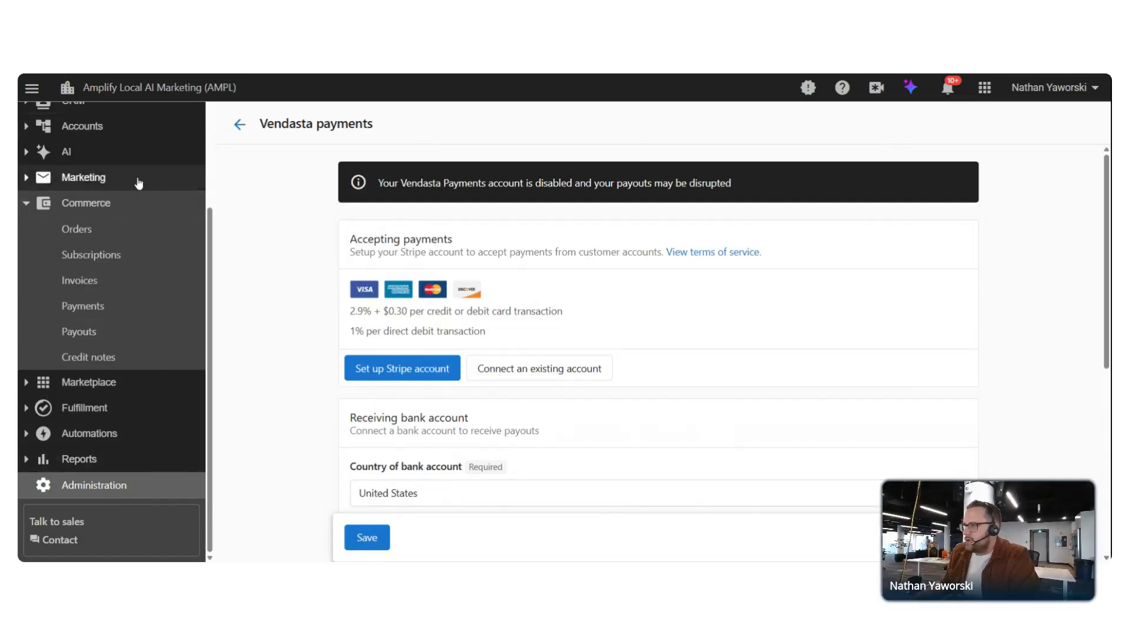
Open OEB Breakfast Co. from Accounts > Manage Accounts and go to its billing settings
left_click(84, 133)
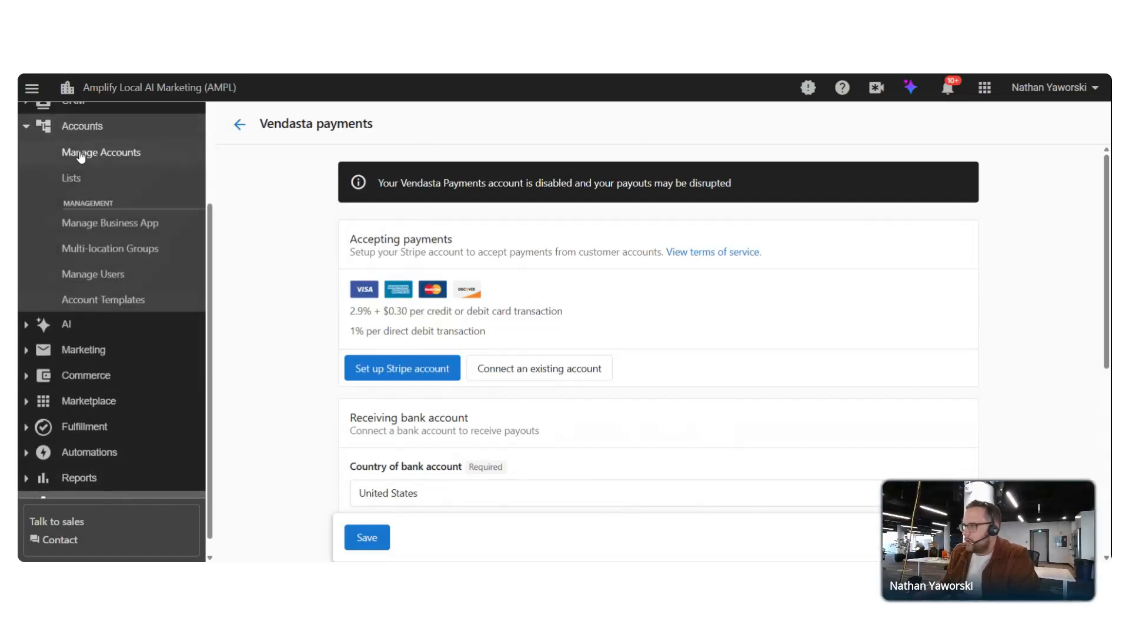
left_click(77, 156)
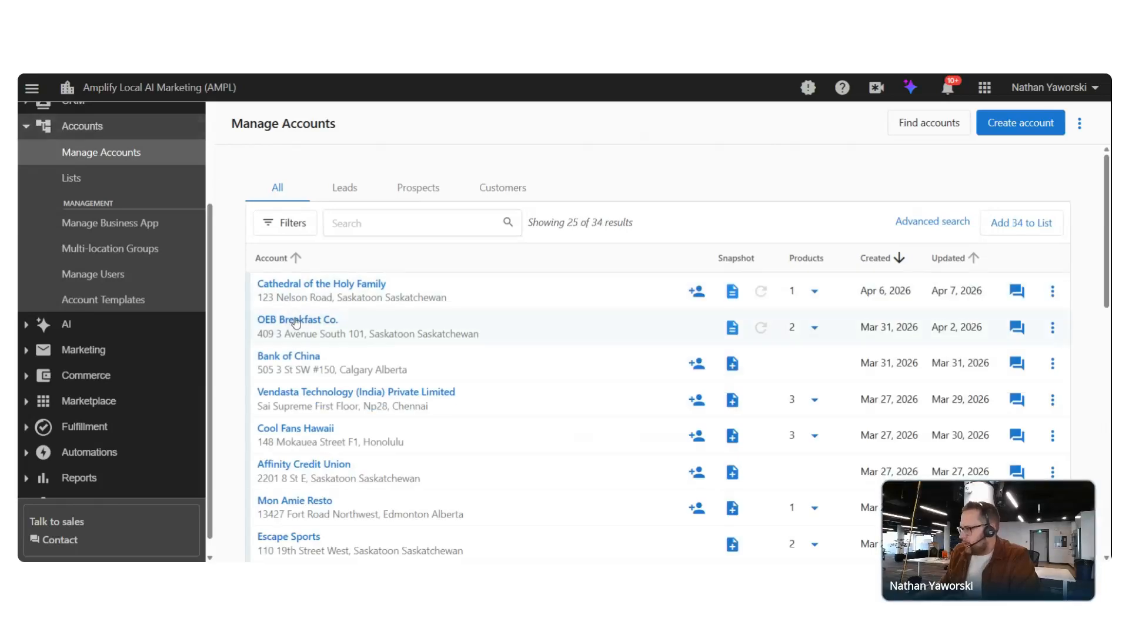
left_click(296, 320)
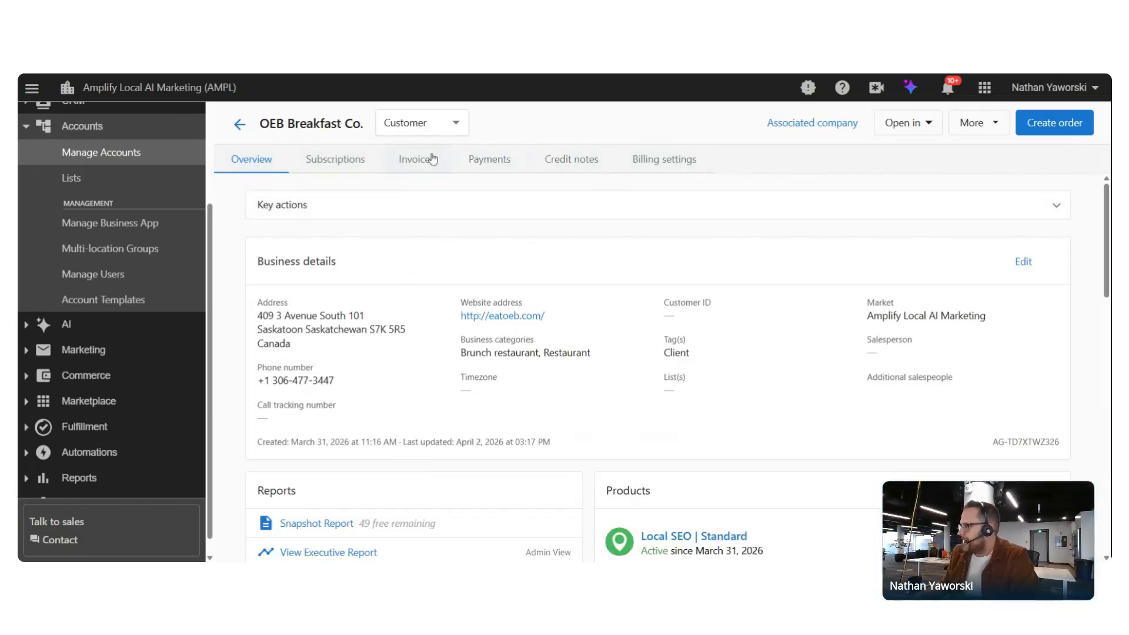
left_click(651, 165)
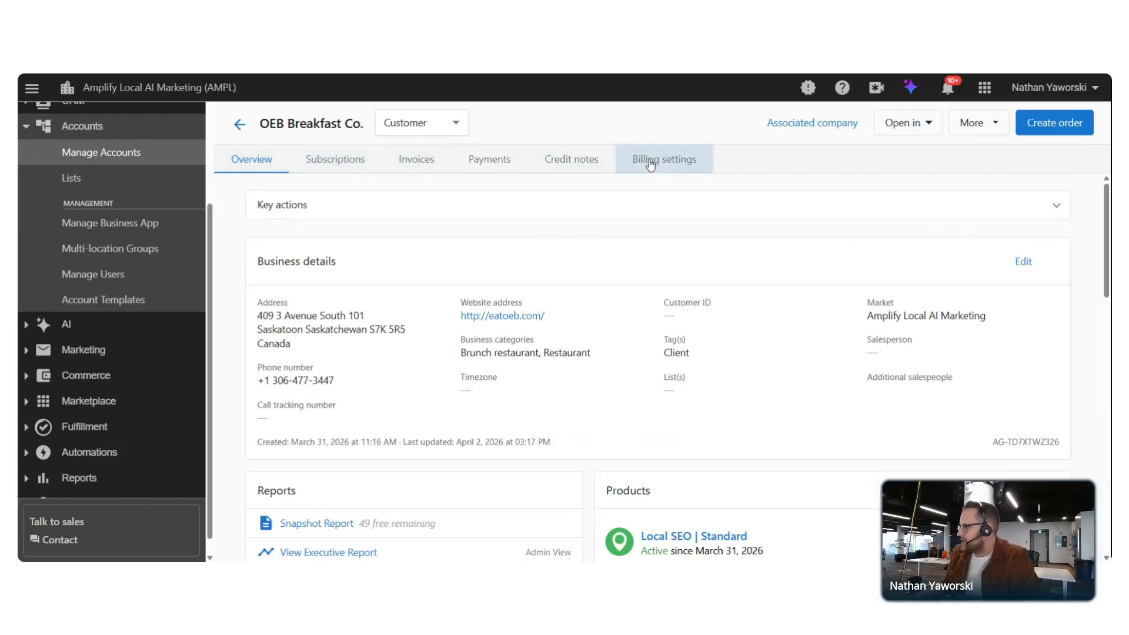
Open OEB Breakfast Co.'s billing settings and scroll to Subscription scheduling
left_click(682, 166)
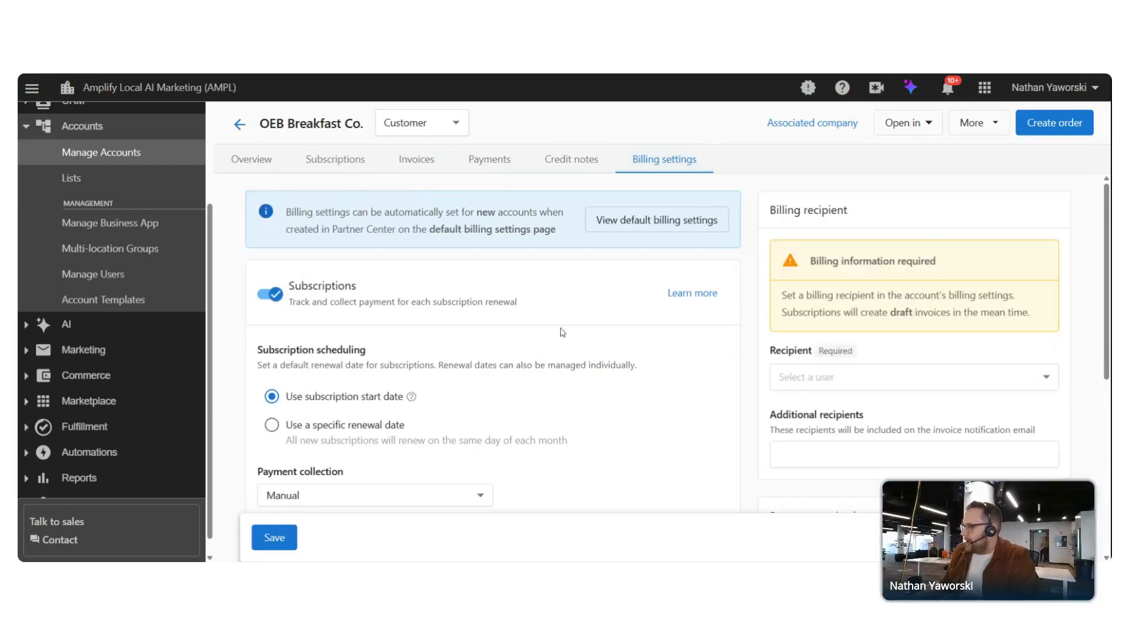
scroll(562, 330, "down", 1)
scroll(588, 301, "down", 3)
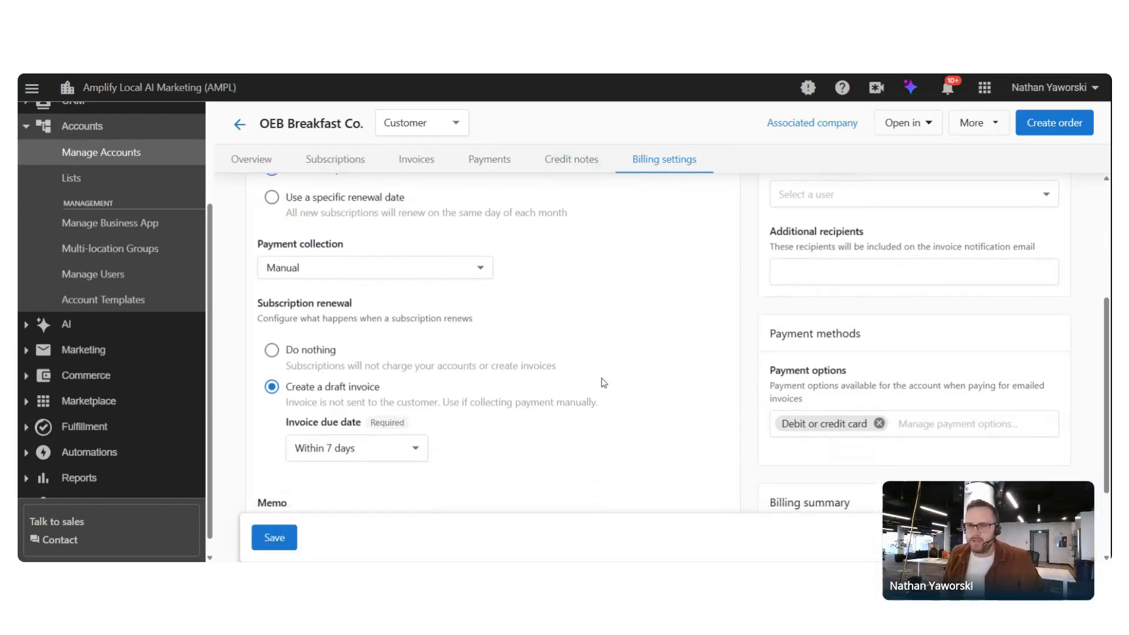
key("ctrl+plus")
key("ctrl+plus")
scroll(643, 382, "down", 3)
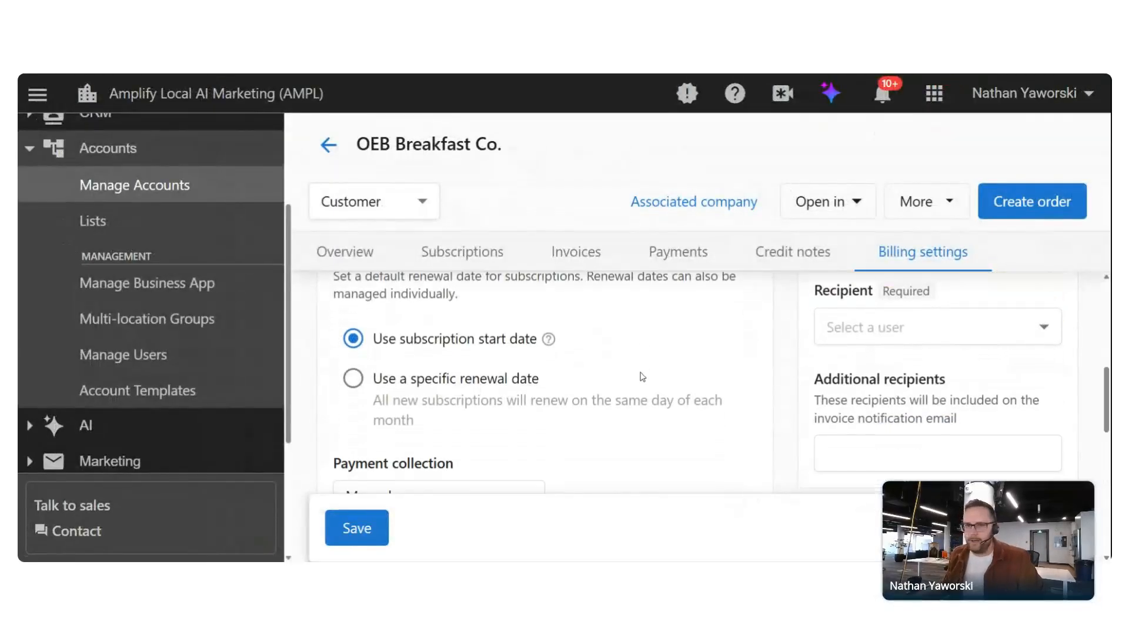
scroll(706, 368, "up", 1)
scroll(765, 360, "up", 5)
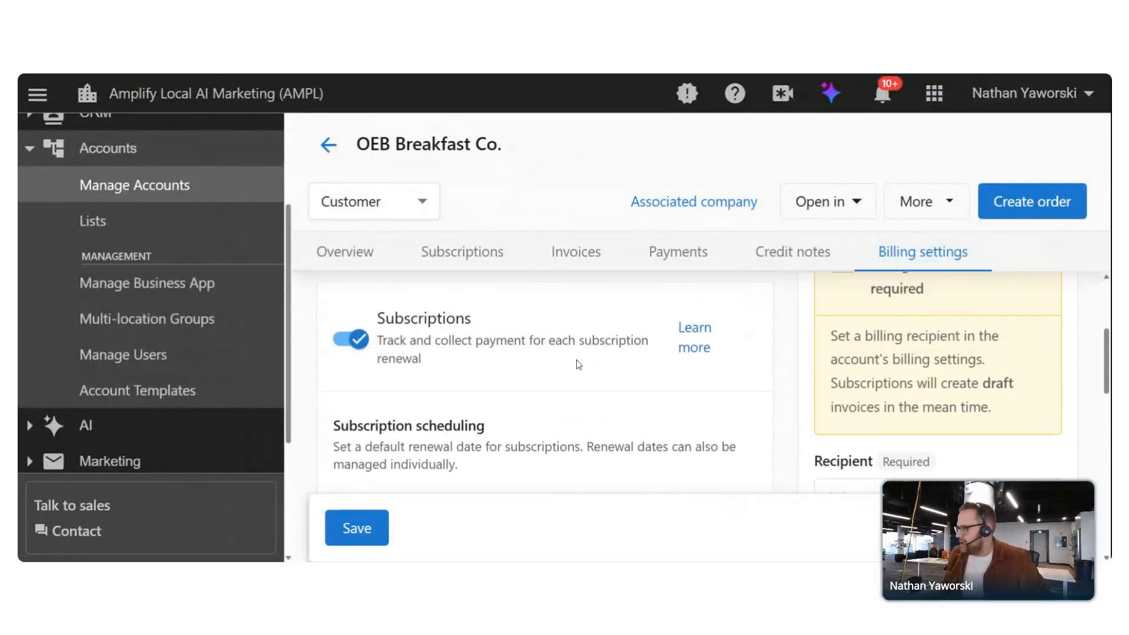
scroll(567, 363, "down", 3)
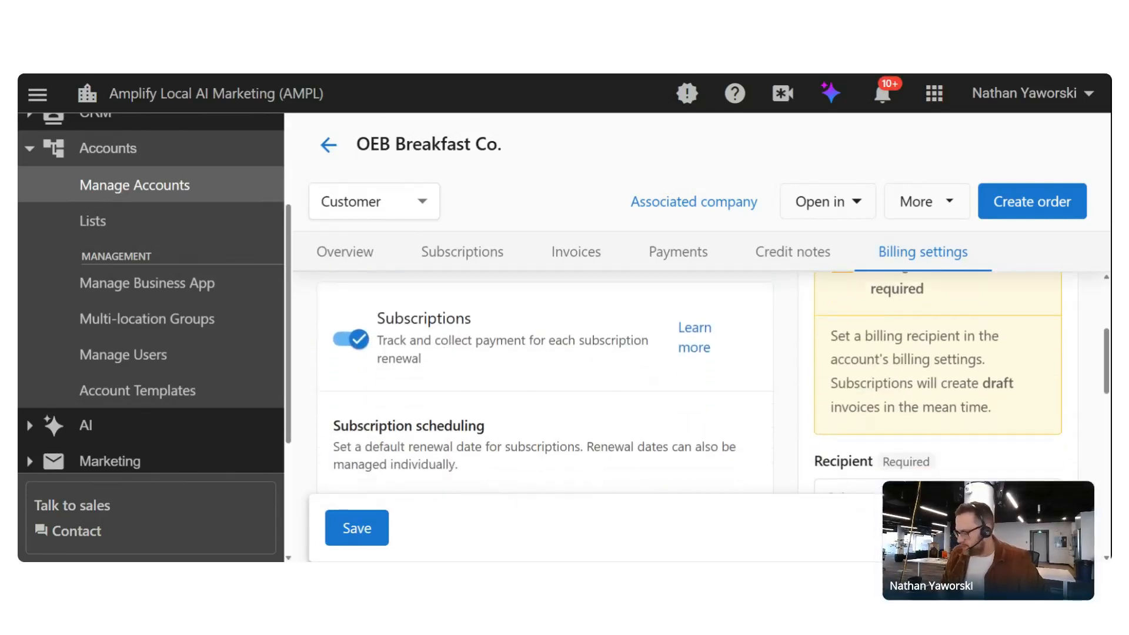
key("ctrl+minus")
scroll(521, 319, "up", 3)
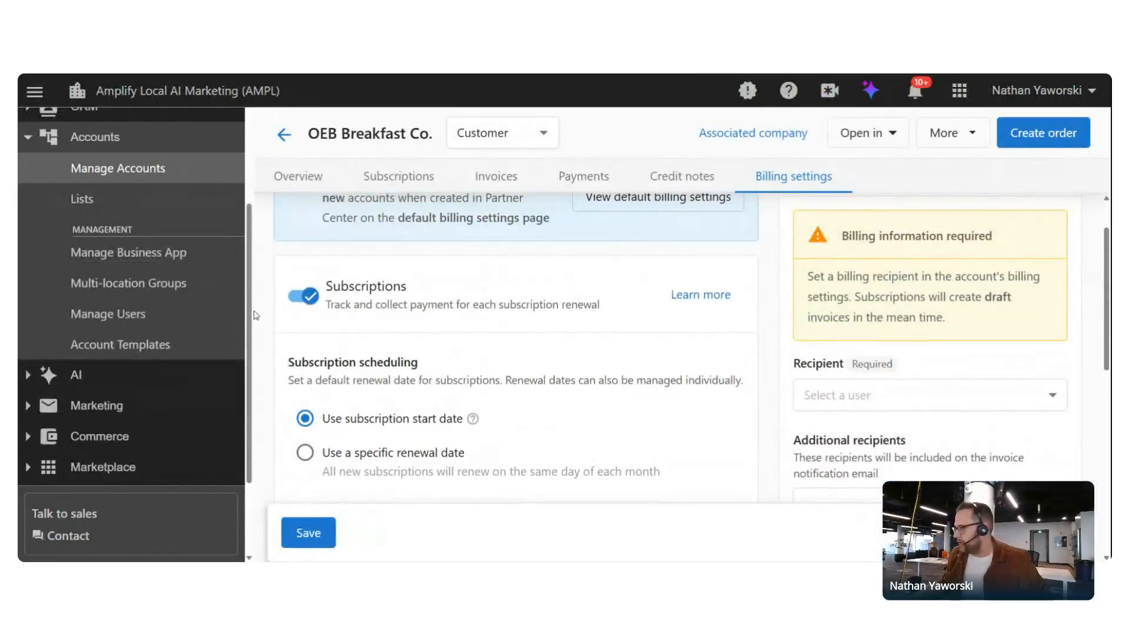
scroll(467, 328, "down", 1)
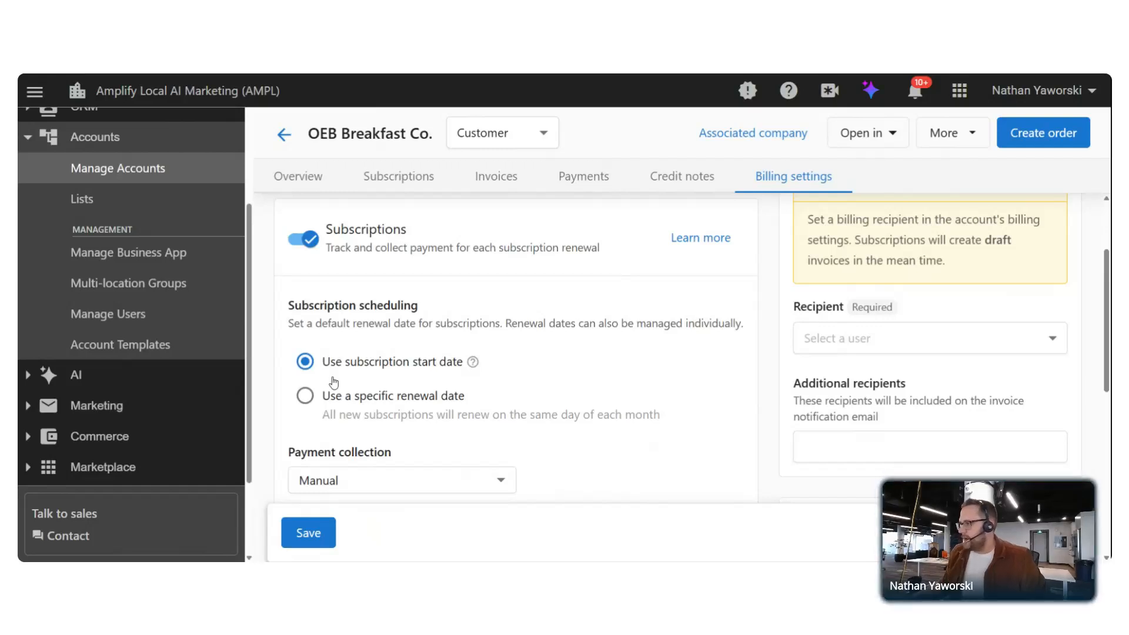
Choose a specific renewal date and set the renewal day to 15
left_click(310, 403)
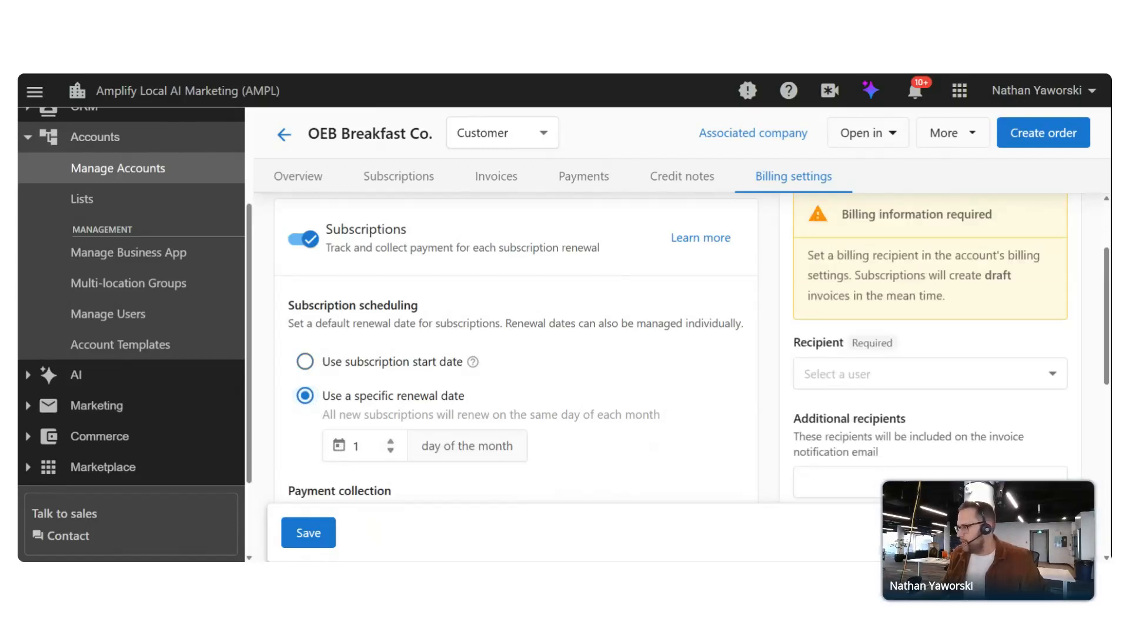
left_click(393, 441)
left_click(392, 441)
left_click(392, 441)
left_click(392, 442)
left_click(392, 441)
key("BackSpace")
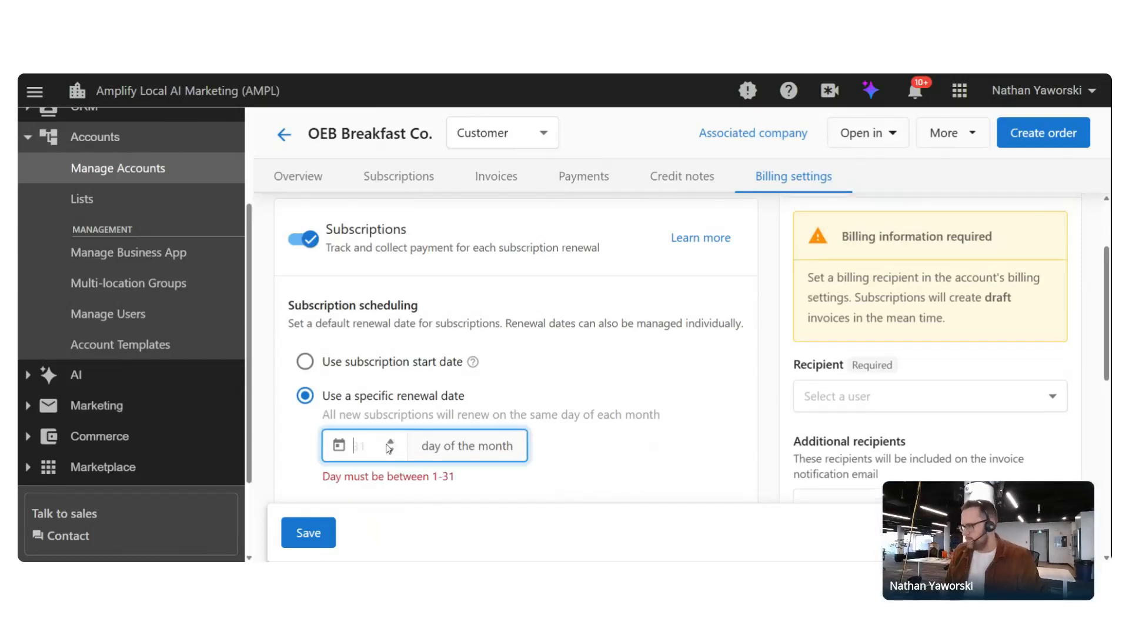
type("15")
left_click(593, 392)
scroll(592, 393, "down", 4)
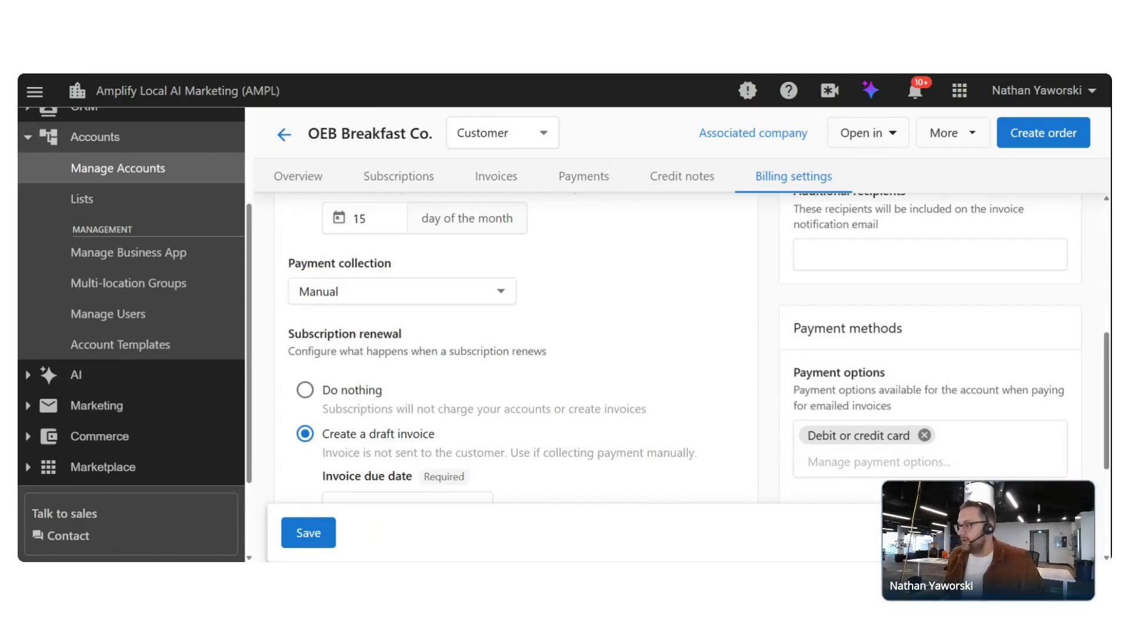
Set payment collection to Automatic, then go to the default Account billing page
left_click(379, 299)
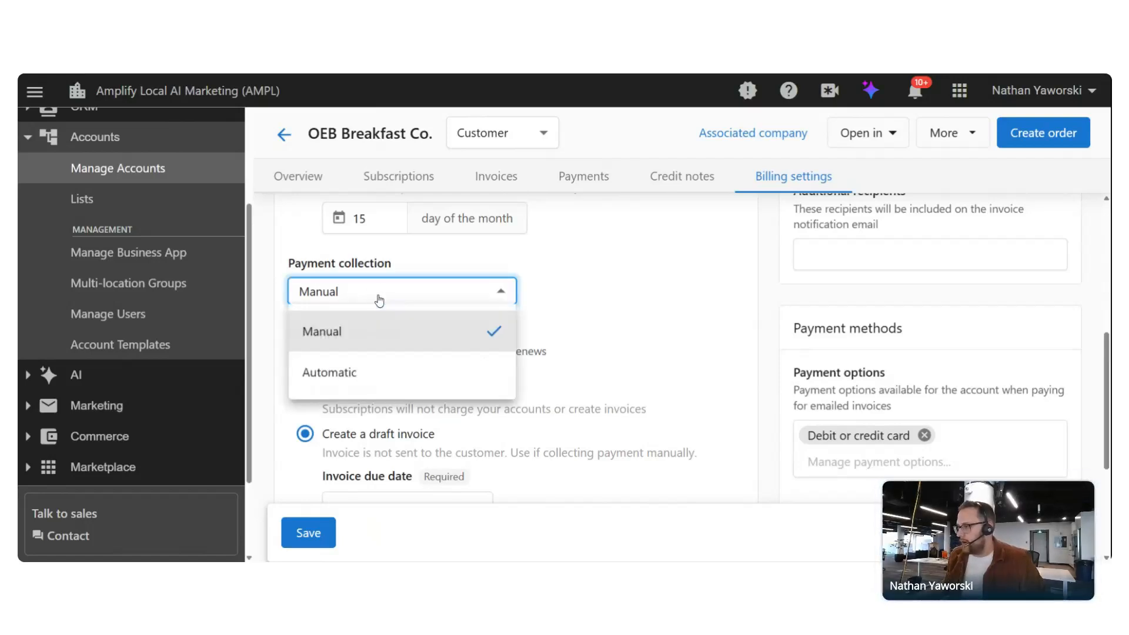
left_click(338, 374)
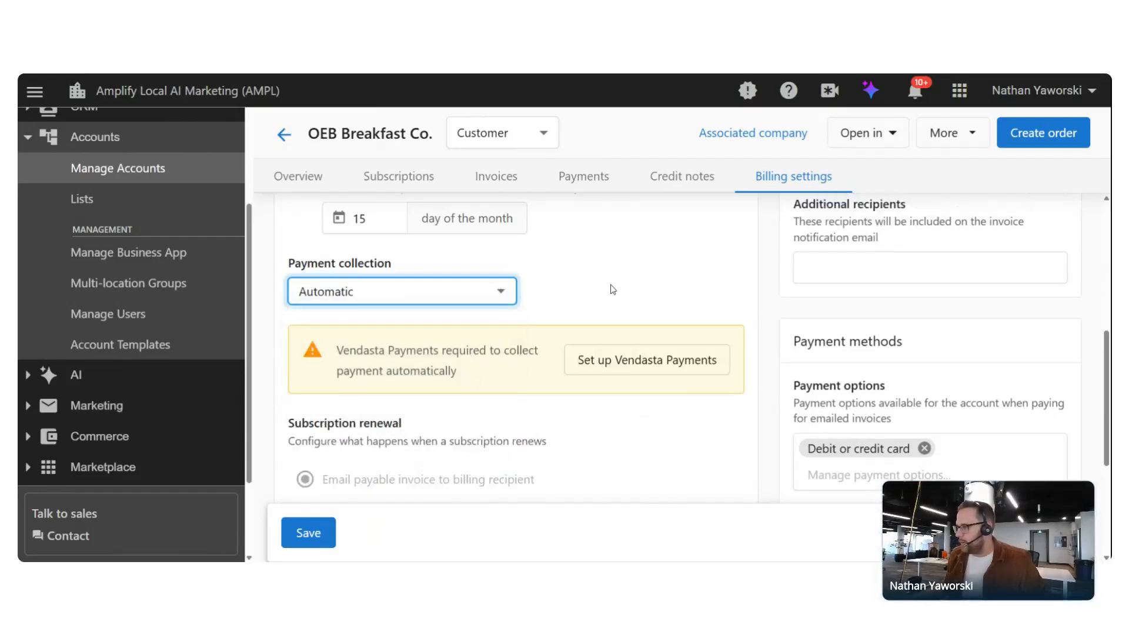
scroll(612, 289, "down", 1)
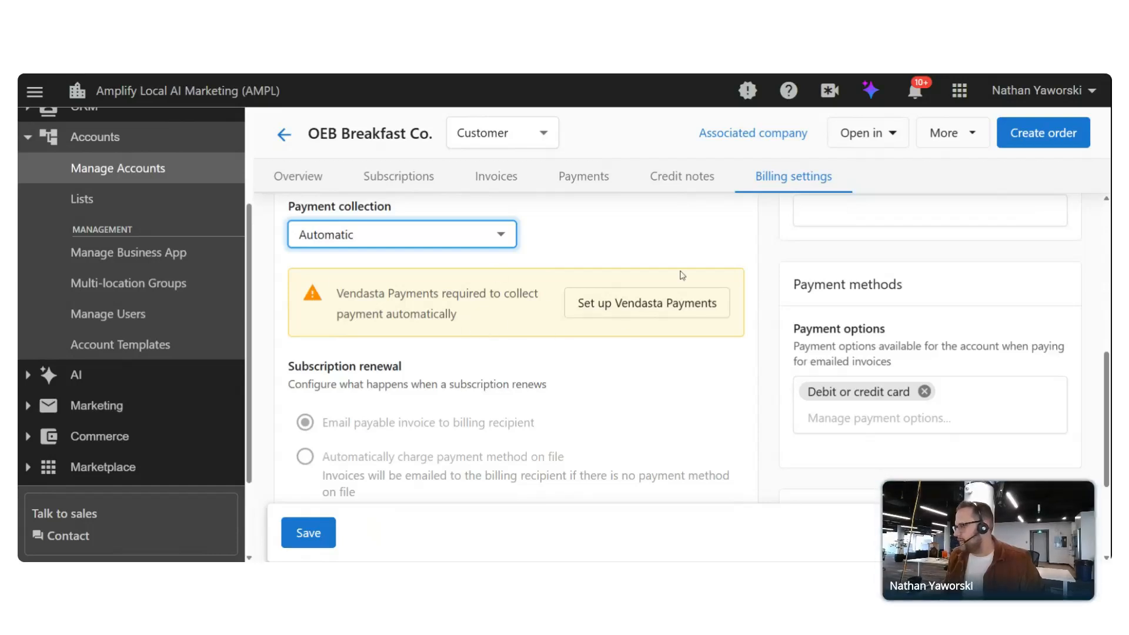
scroll(499, 268, "down", 1)
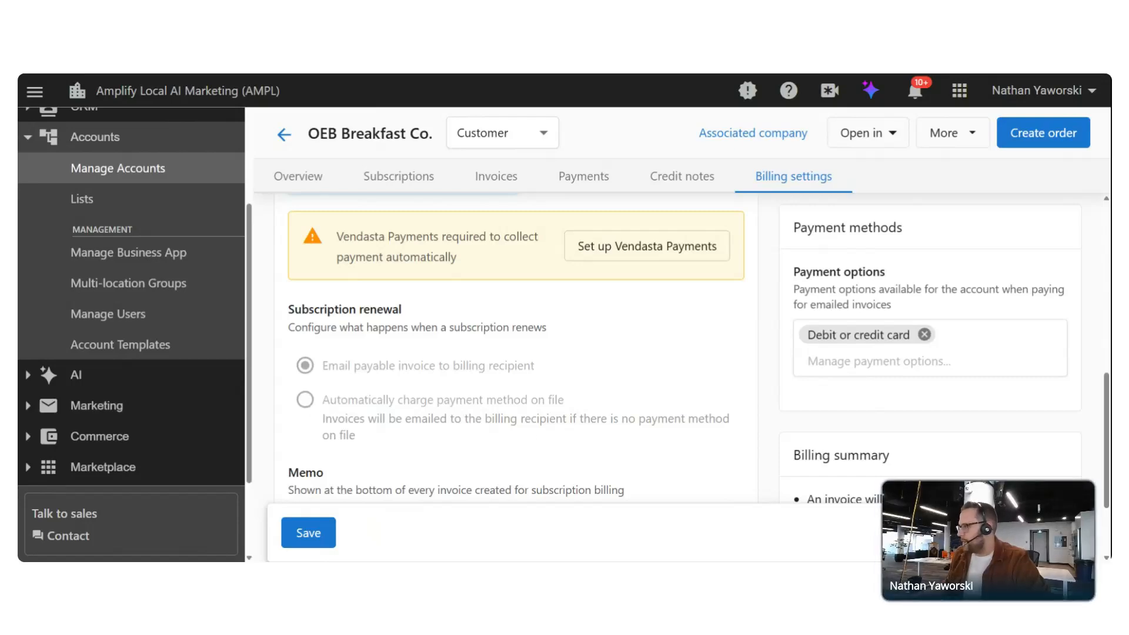
scroll(541, 447, "up", 8)
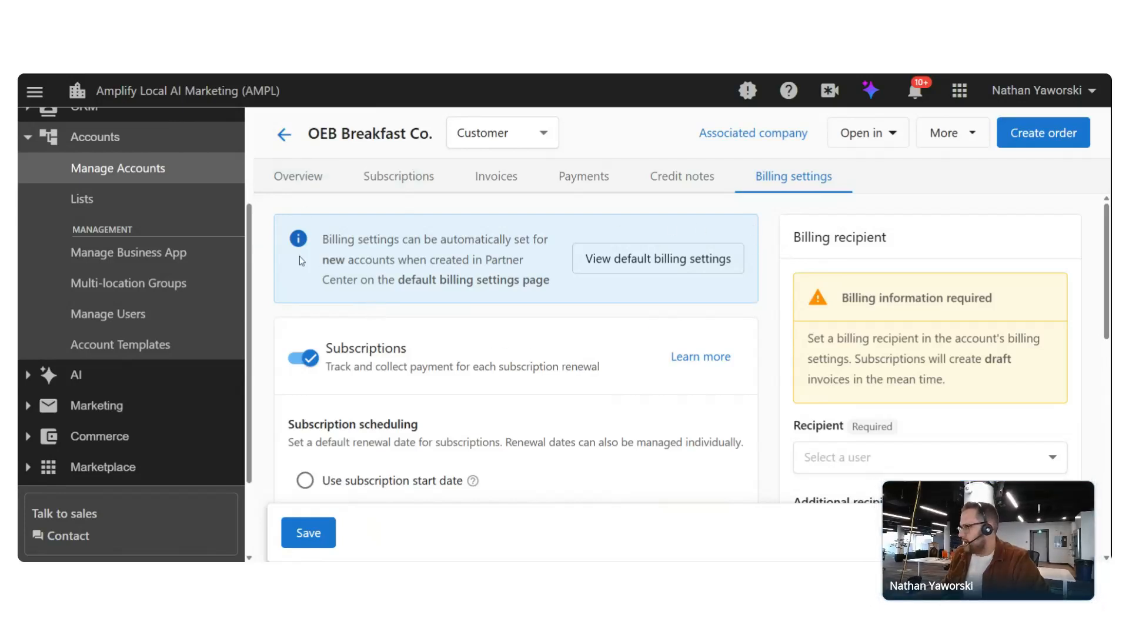
left_click(635, 265)
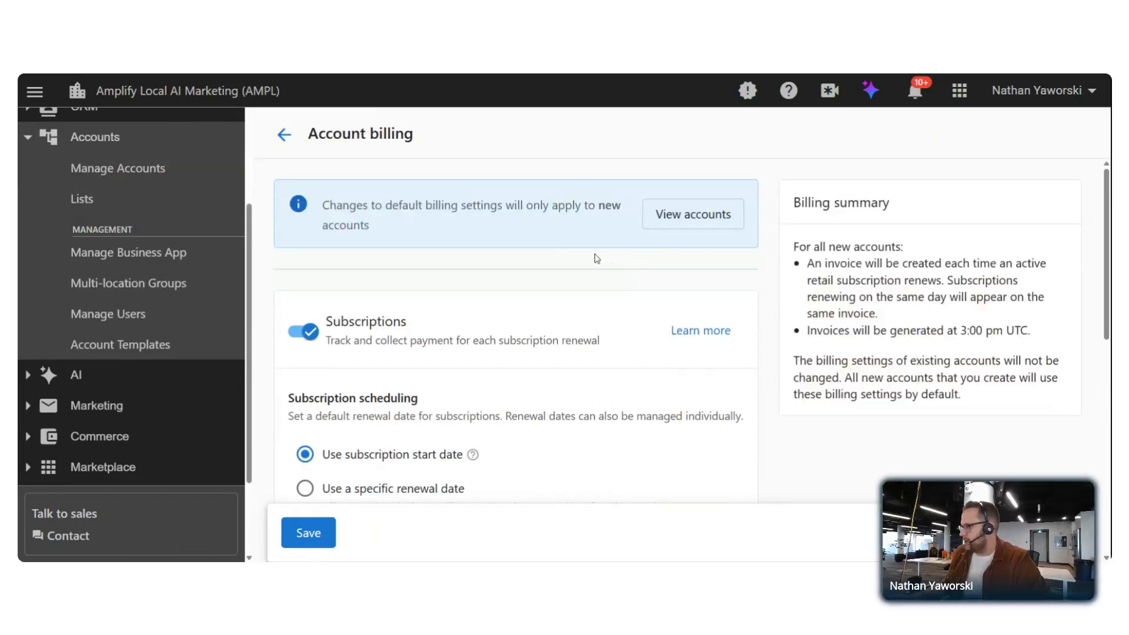
scroll(588, 235, "down", 4)
left_click(436, 357)
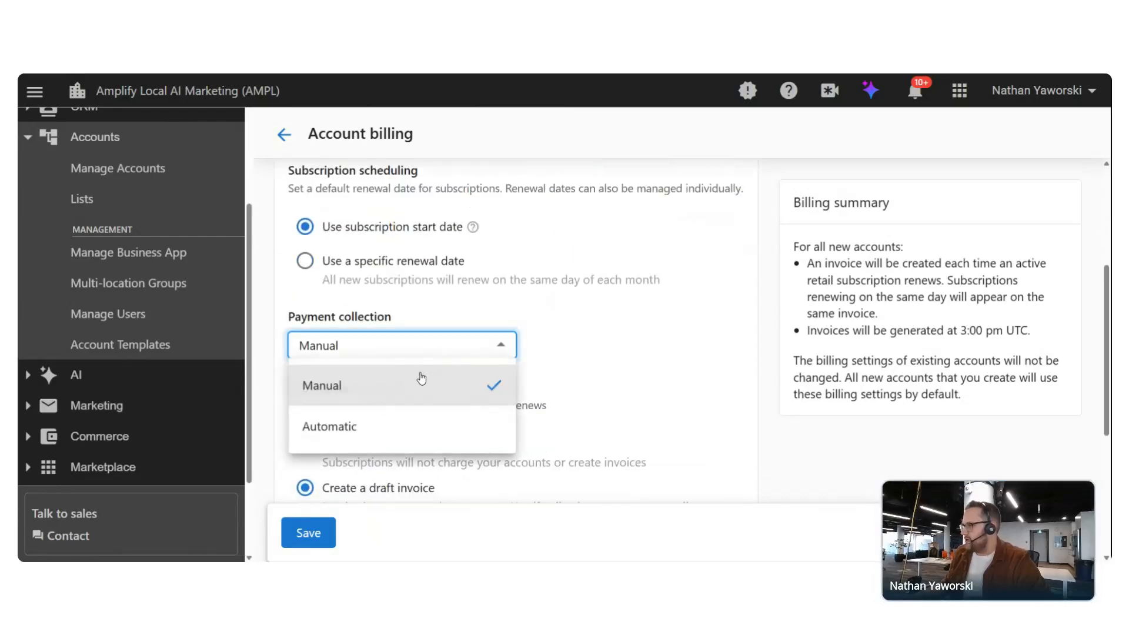
left_click(332, 426)
scroll(529, 323, "down", 2)
scroll(581, 275, "down", 2)
scroll(353, 294, "up", 3)
scroll(379, 376, "down", 3)
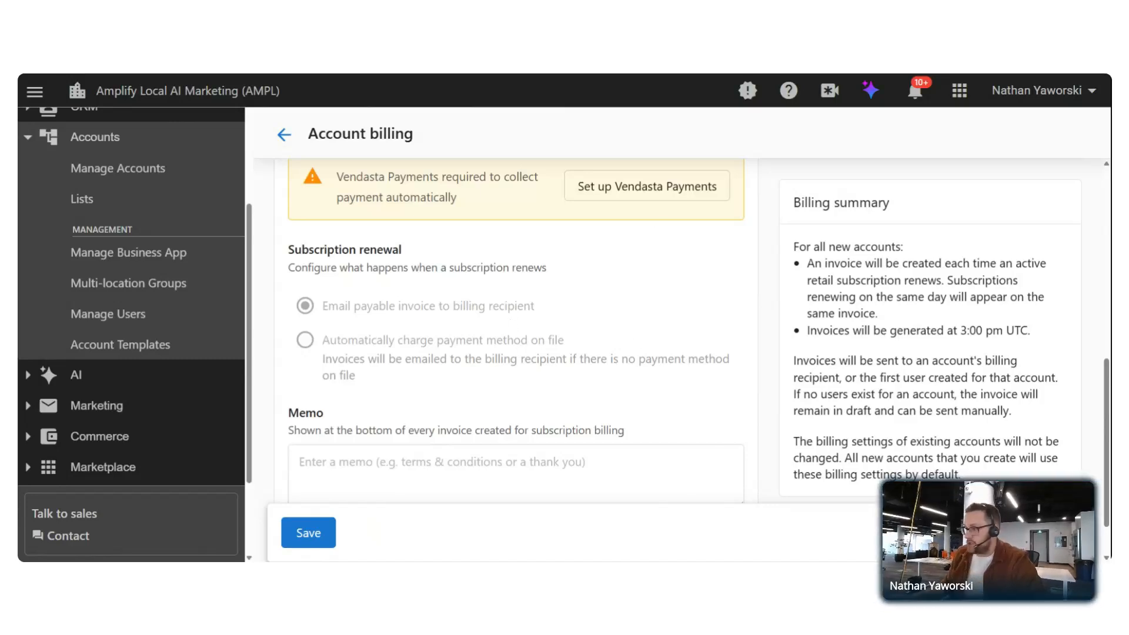
scroll(511, 358, "up", 3)
scroll(501, 373, "up", 2)
left_click(398, 402)
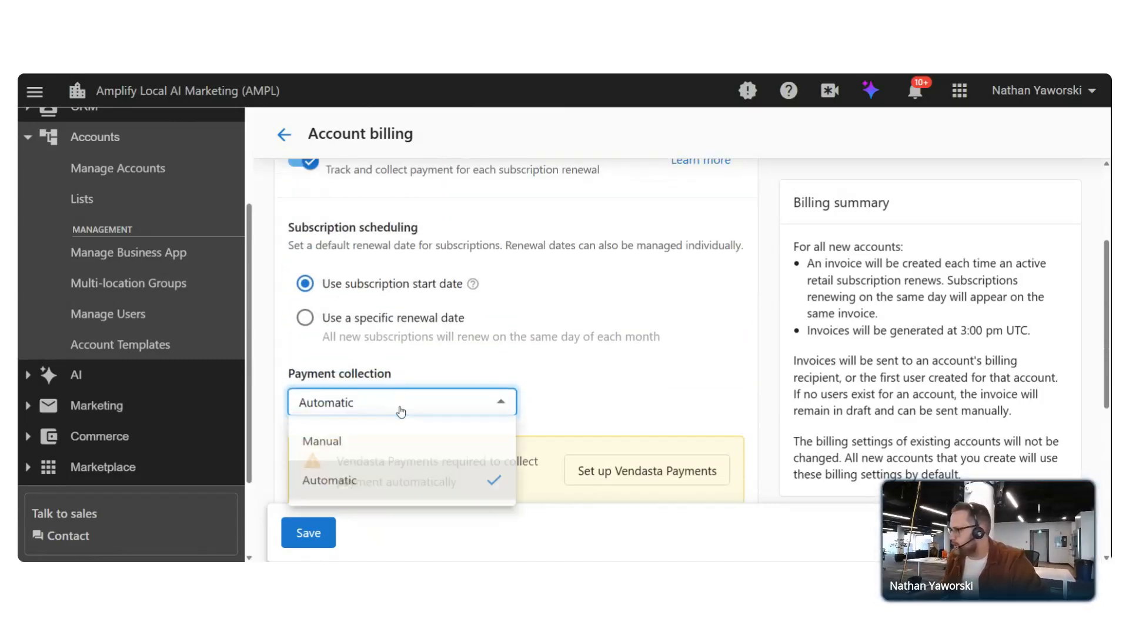
left_click(383, 441)
left_click(629, 316)
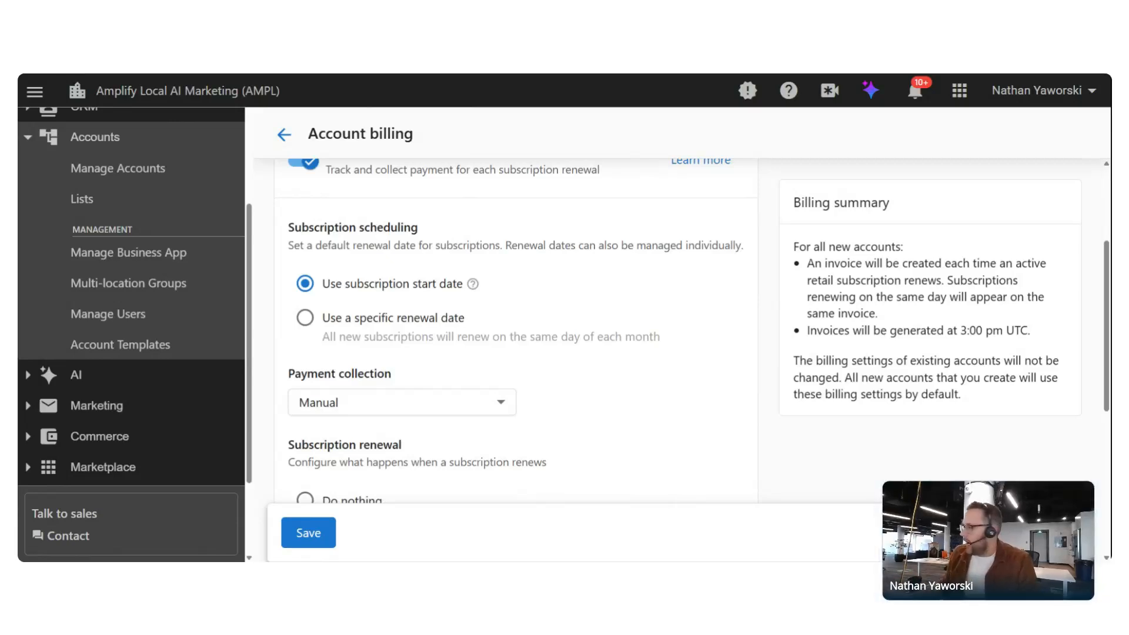
scroll(583, 347, "up", 3)
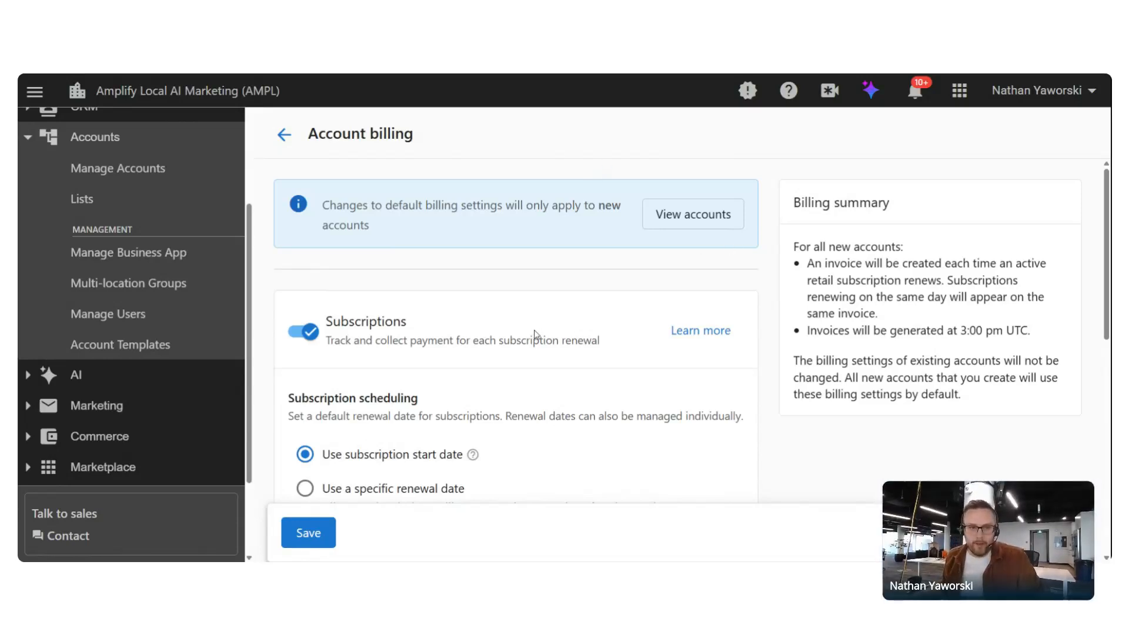
Go back three pages from Account billing through OEB Breakfast Co. to Manage Accounts
left_click(284, 135)
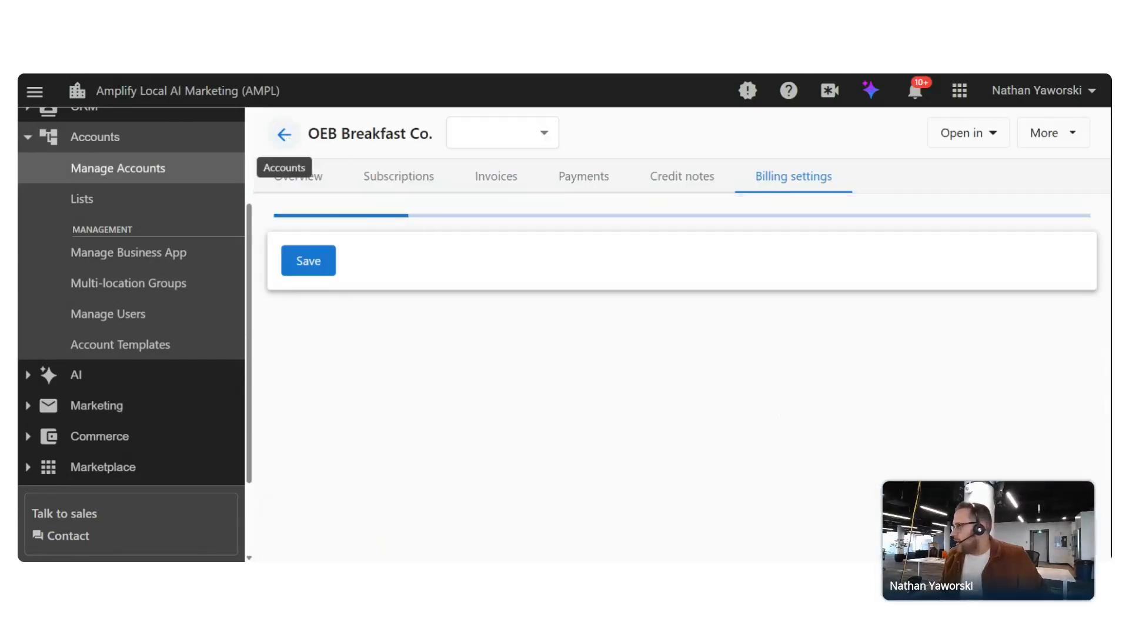
left_click(281, 137)
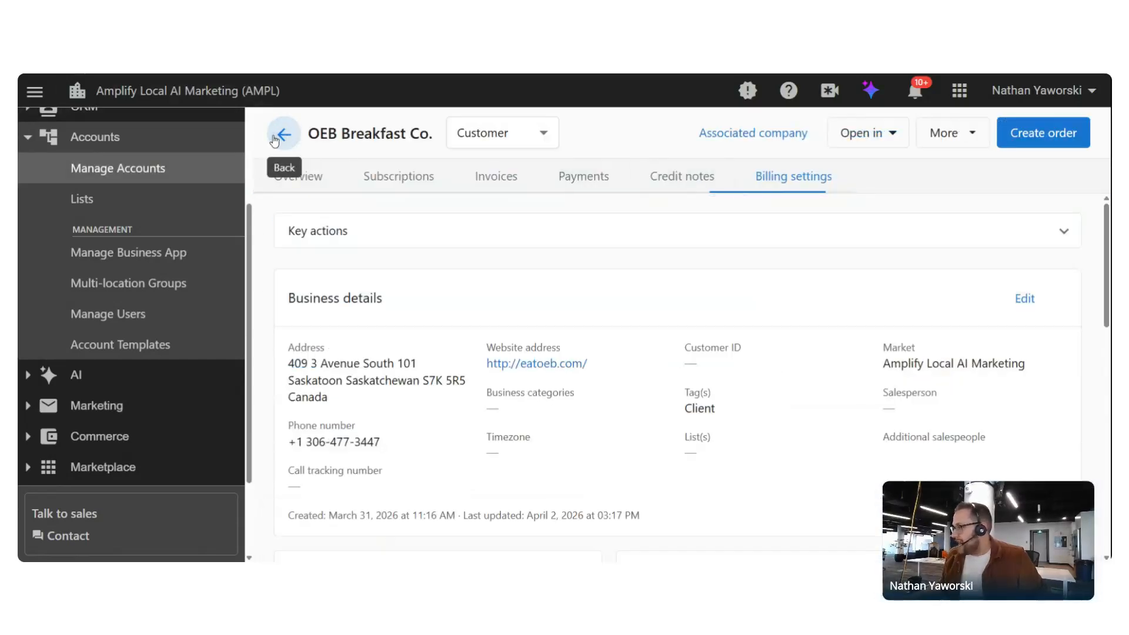
left_click(280, 139)
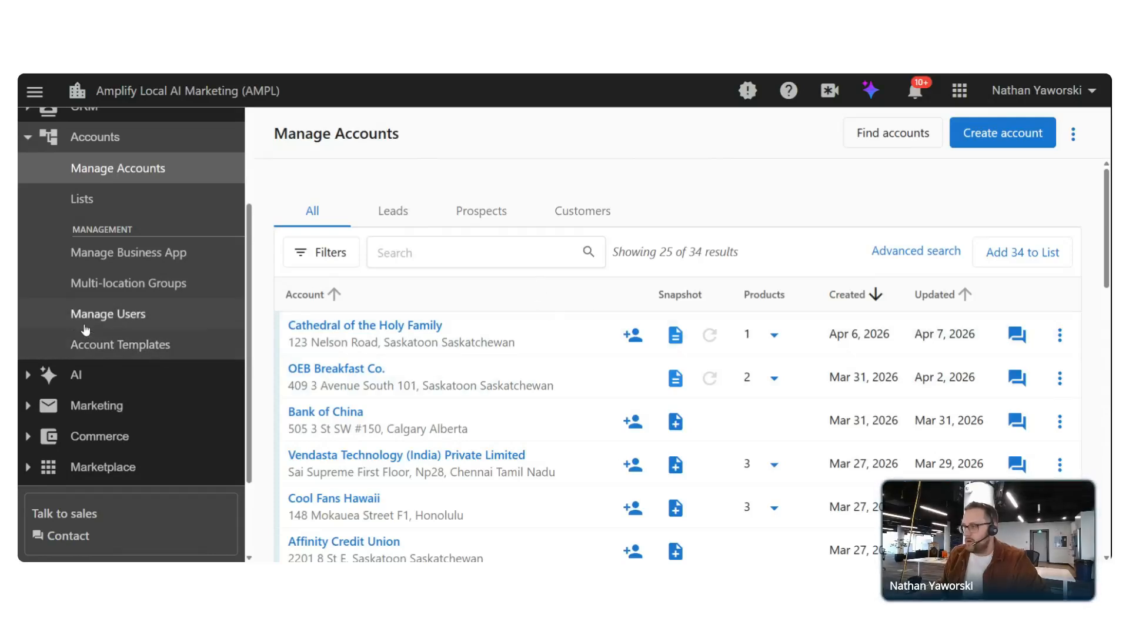
scroll(85, 330, "up", 5)
Open OEB Breakfast Co. under CRM > Companies and expand its Orders section
left_click(130, 280)
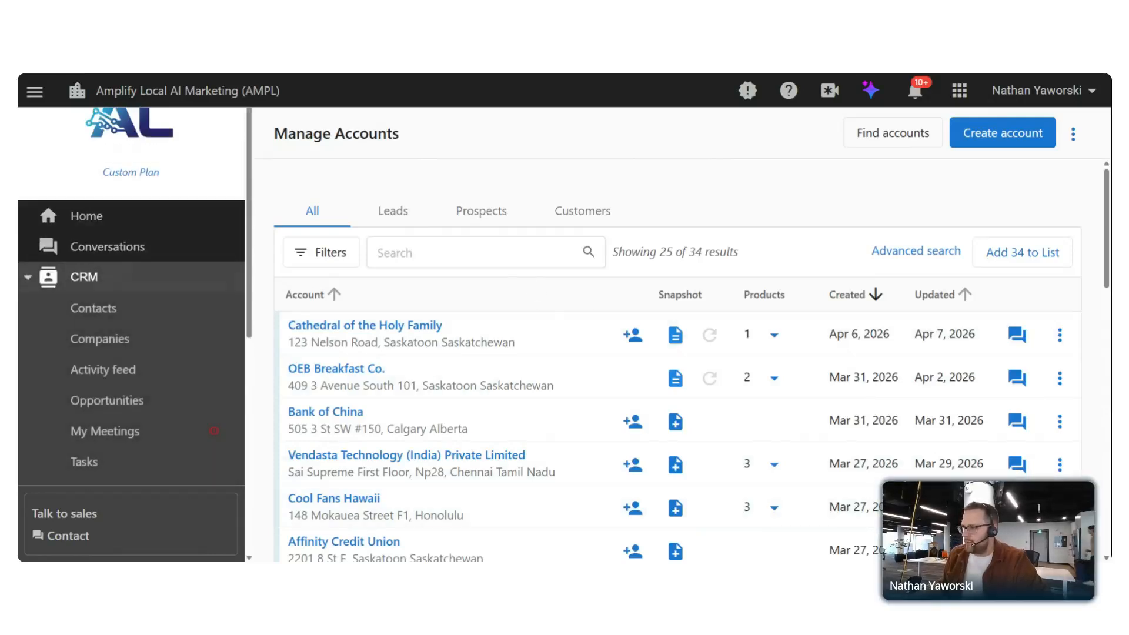
left_click(82, 348)
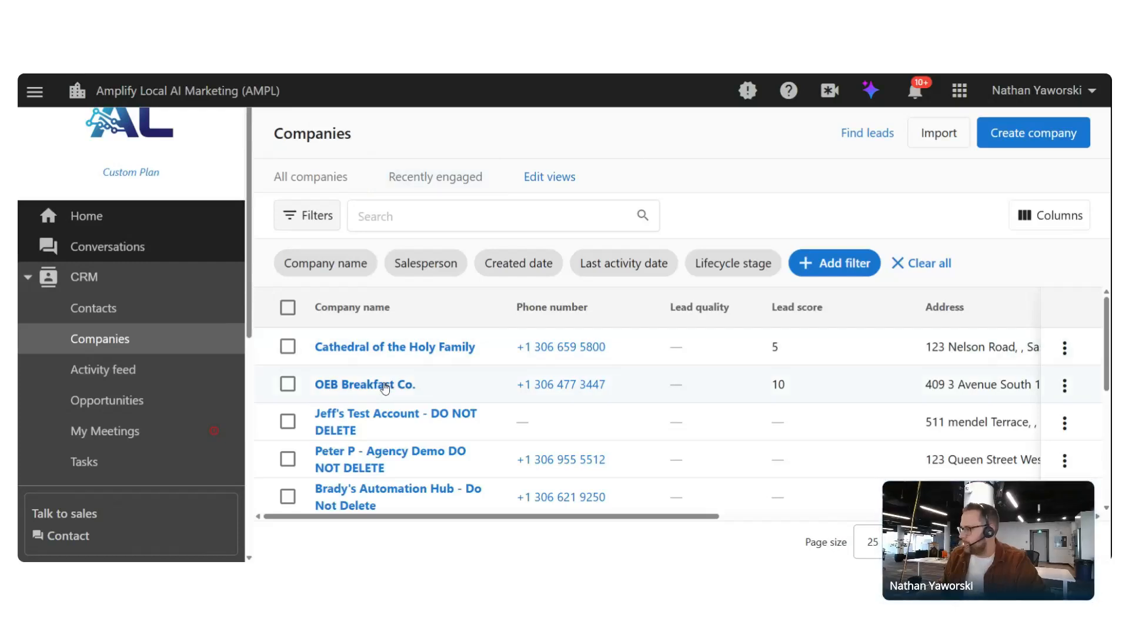
left_click(385, 387)
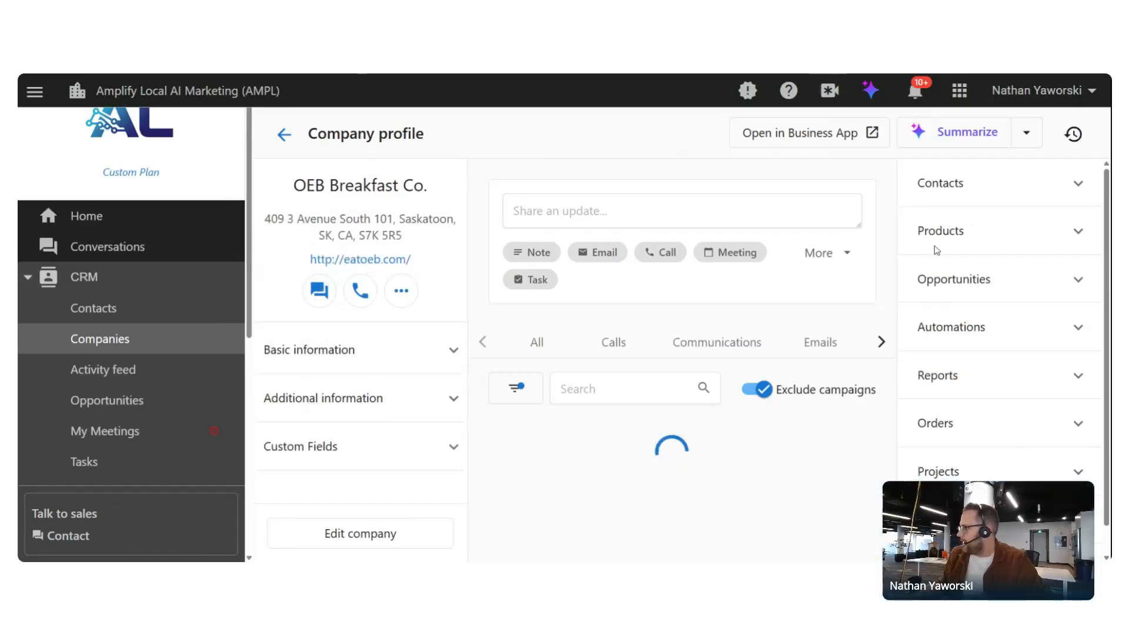
scroll(997, 294, "down", 1)
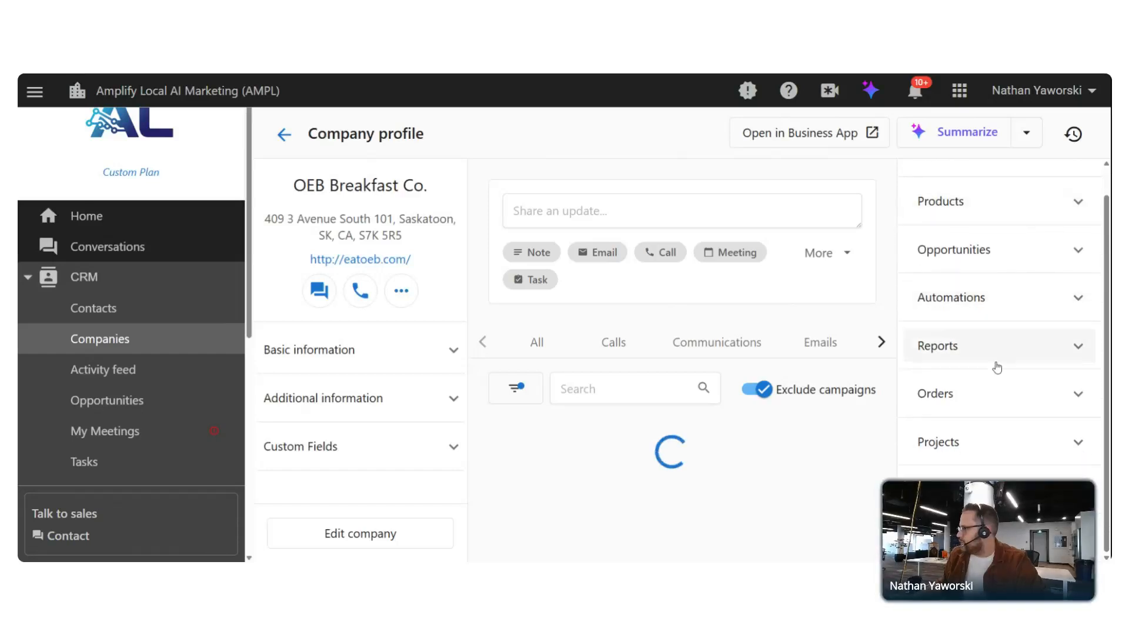
left_click(962, 404)
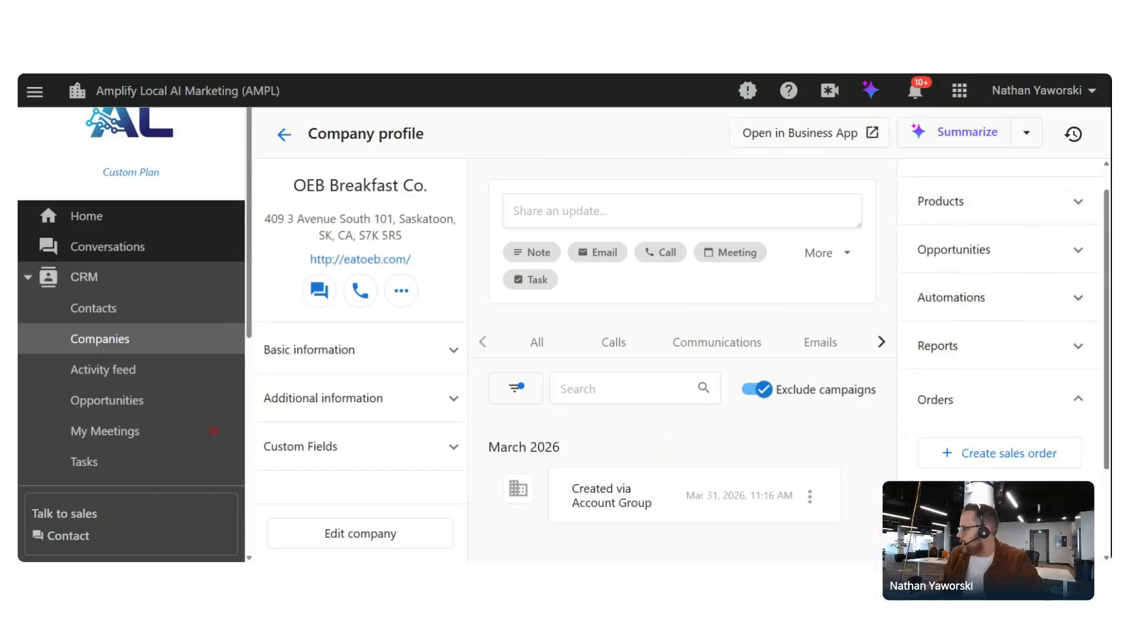
scroll(1000, 394, "down", 2)
Create an empty drafted sales order for OEB Breakfast Co. and review it
left_click(1002, 395)
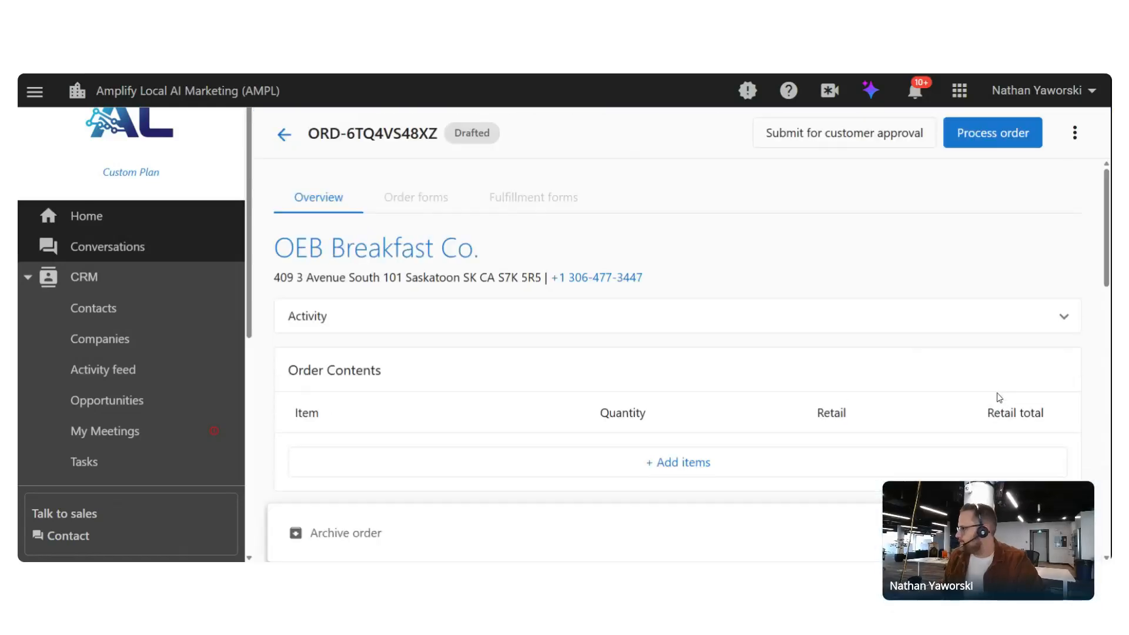
scroll(950, 290, "down", 2)
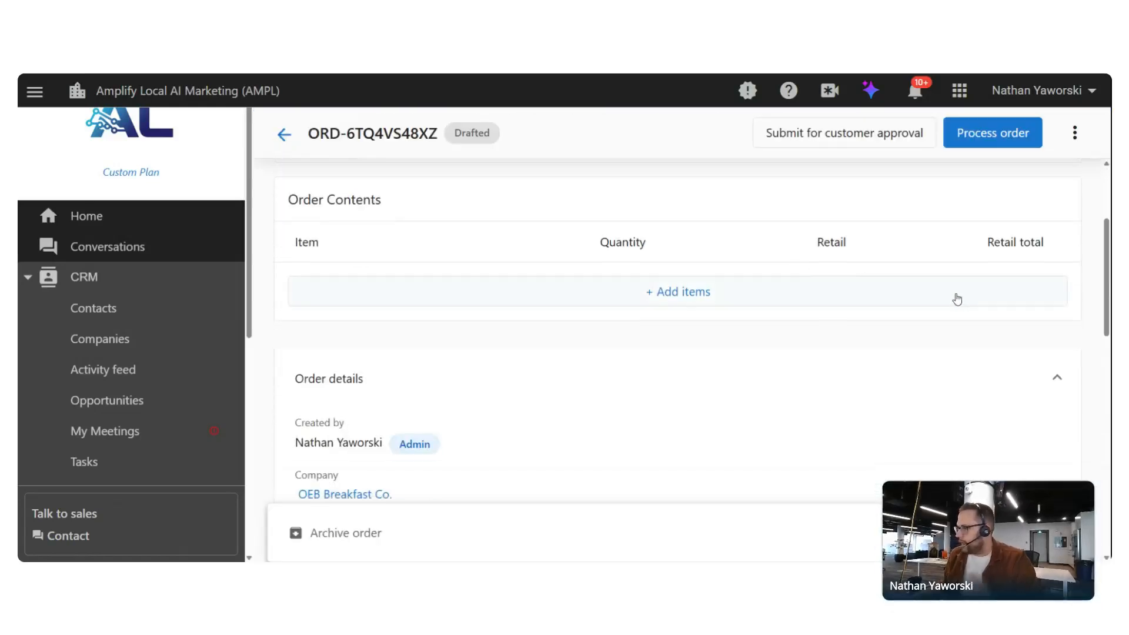
scroll(926, 310, "up", 1)
Collapse CRM and return to the Accounts > Manage Accounts list
left_click(118, 277)
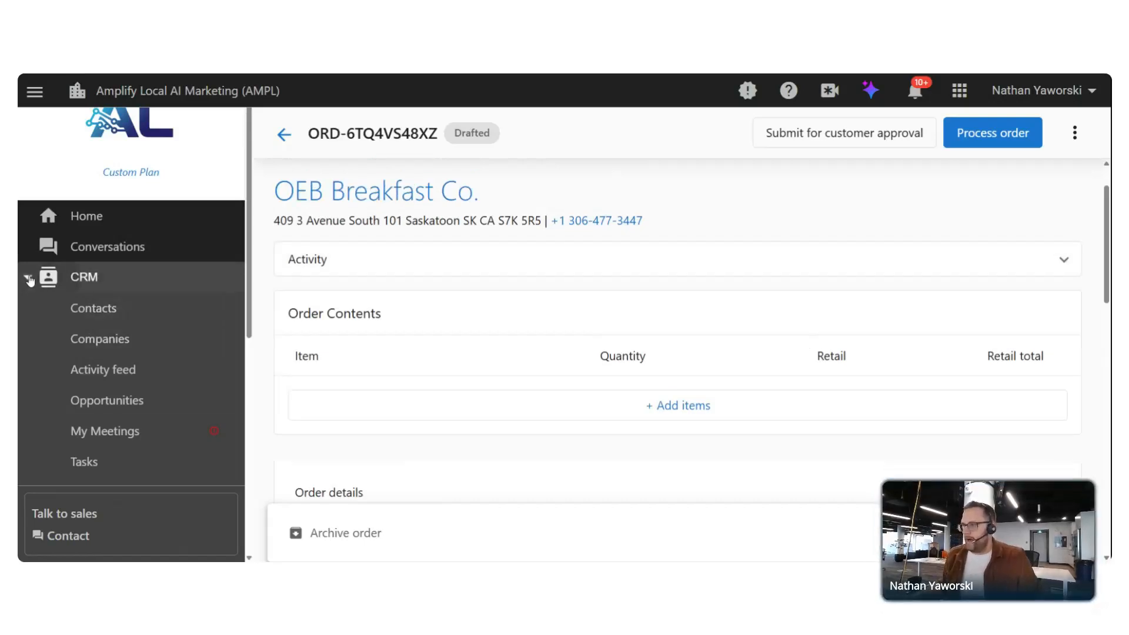
left_click(65, 312)
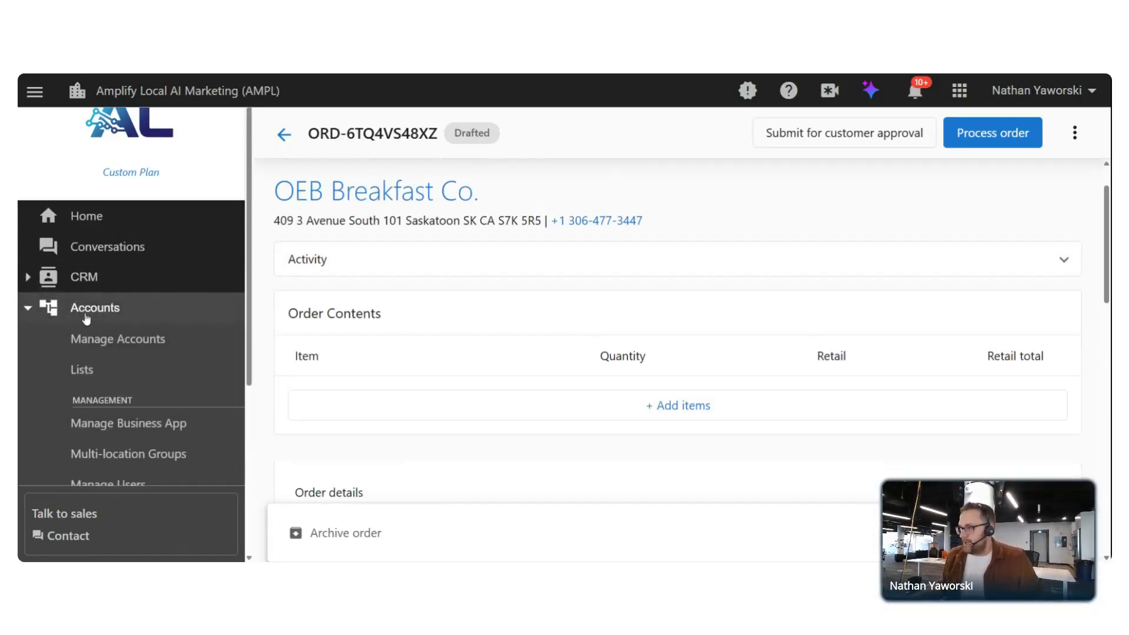
left_click(129, 340)
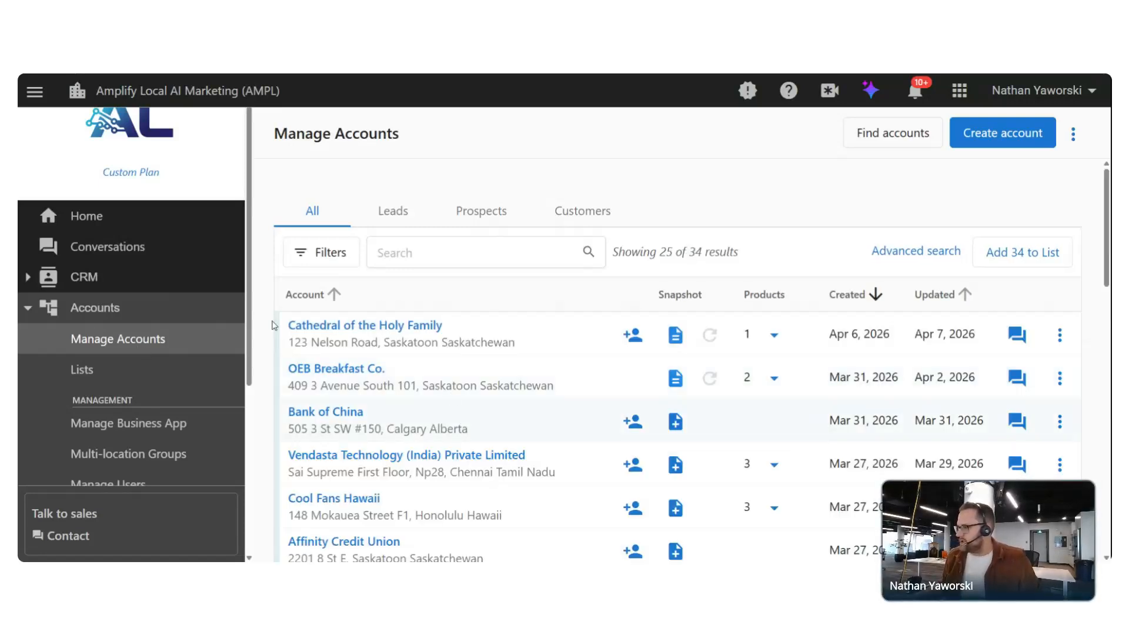
Open OEB Breakfast Co.'s last drafted Social Marketing | Pro order, then Commerce > Orders
left_click(324, 371)
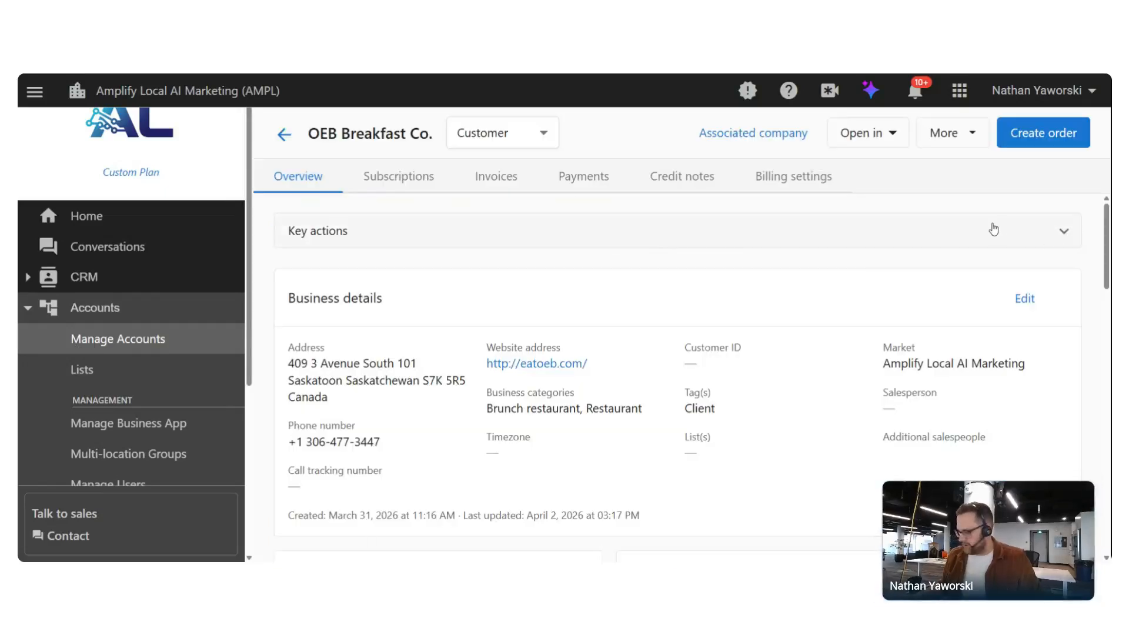
key("ctrl+minus")
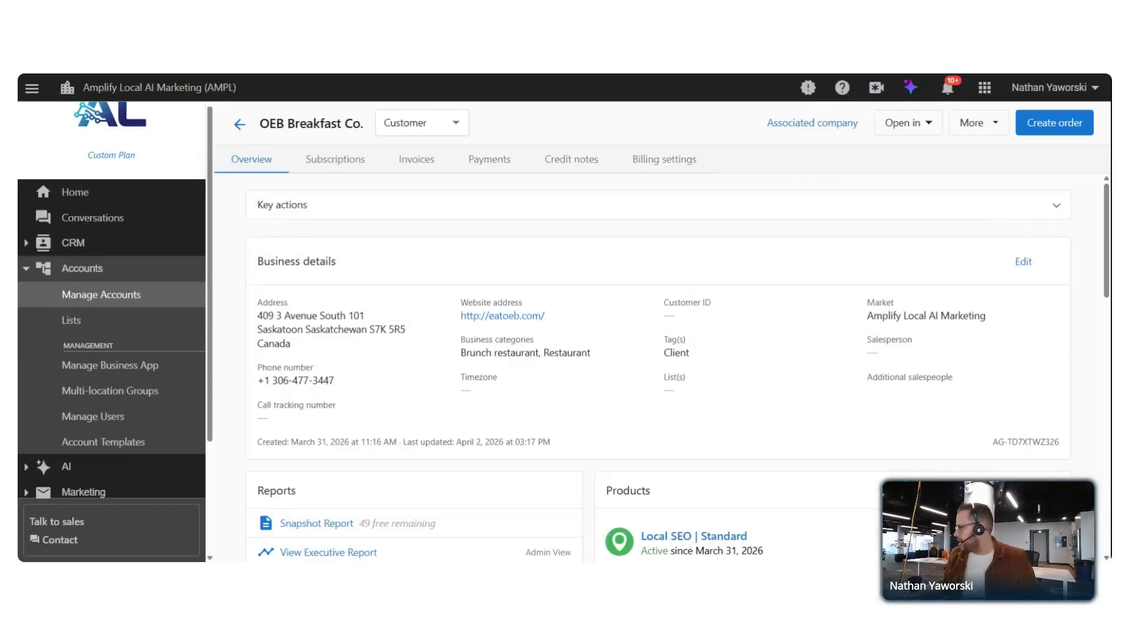
left_click(1064, 129)
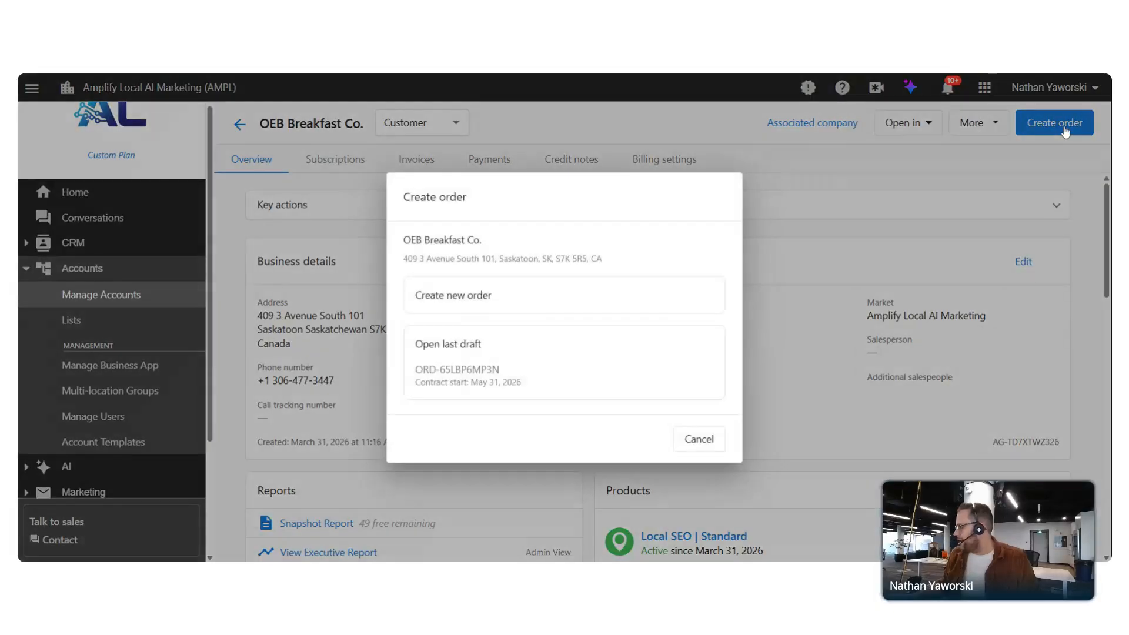
left_click(517, 347)
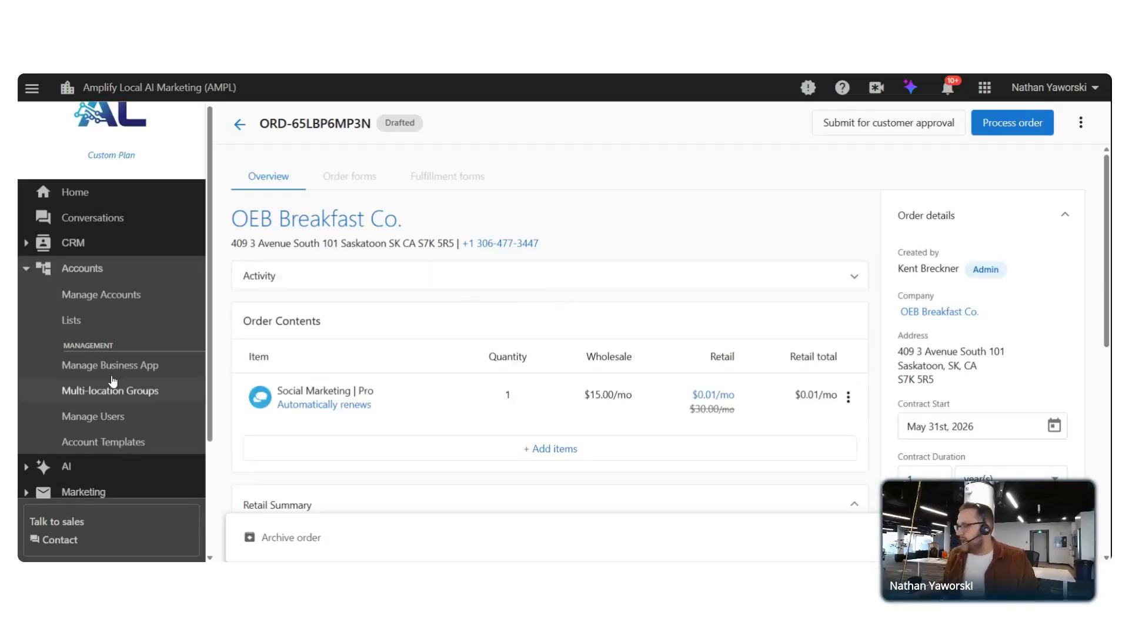
scroll(112, 270, "down", 3)
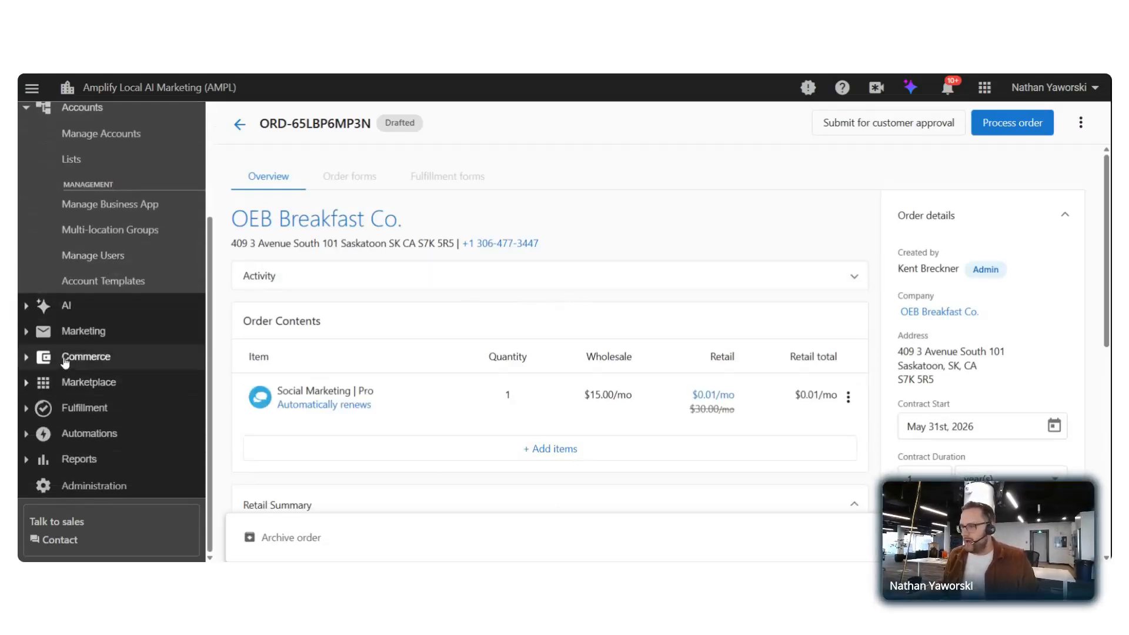
left_click(65, 361)
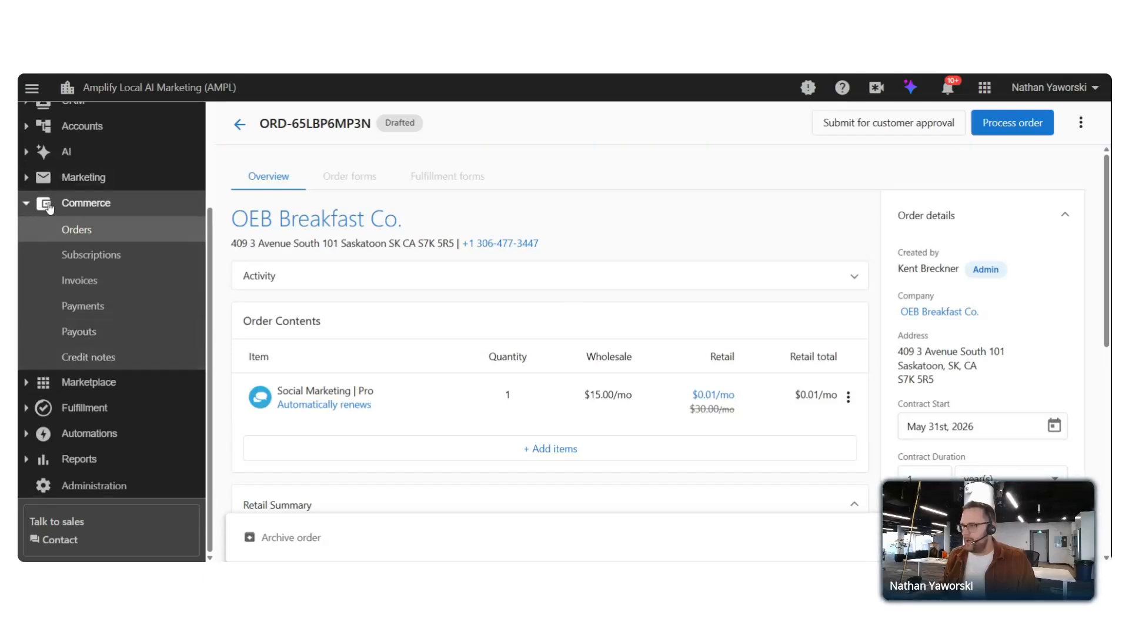
left_click(81, 231)
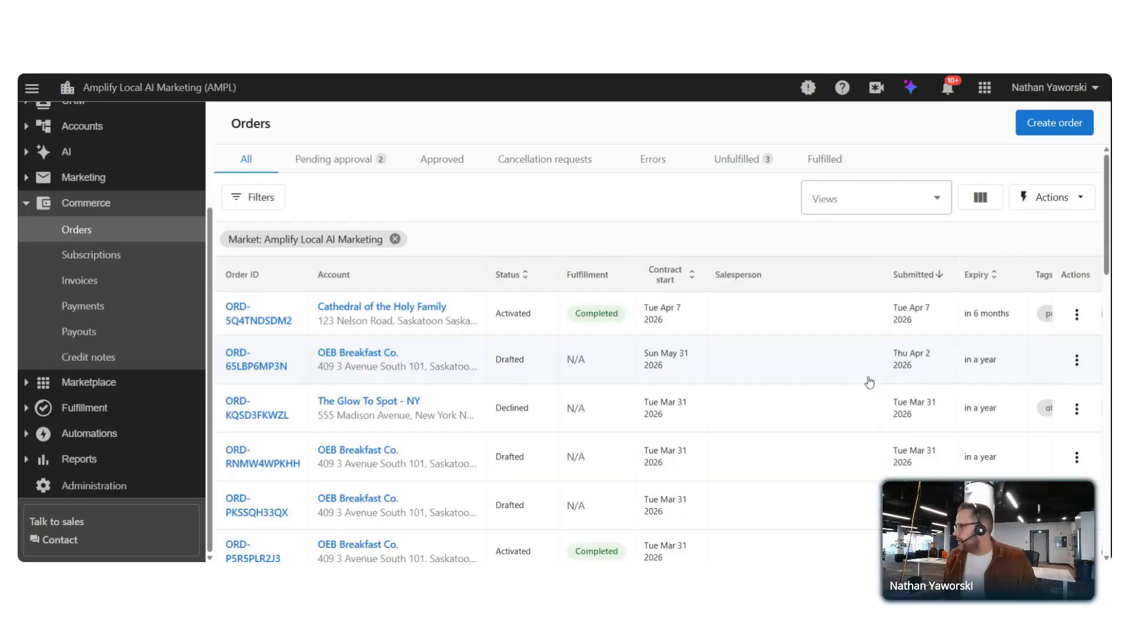
Create a fresh empty order for OEB Breakfast Co. with contract start April 7th, 2026
left_click(1061, 124)
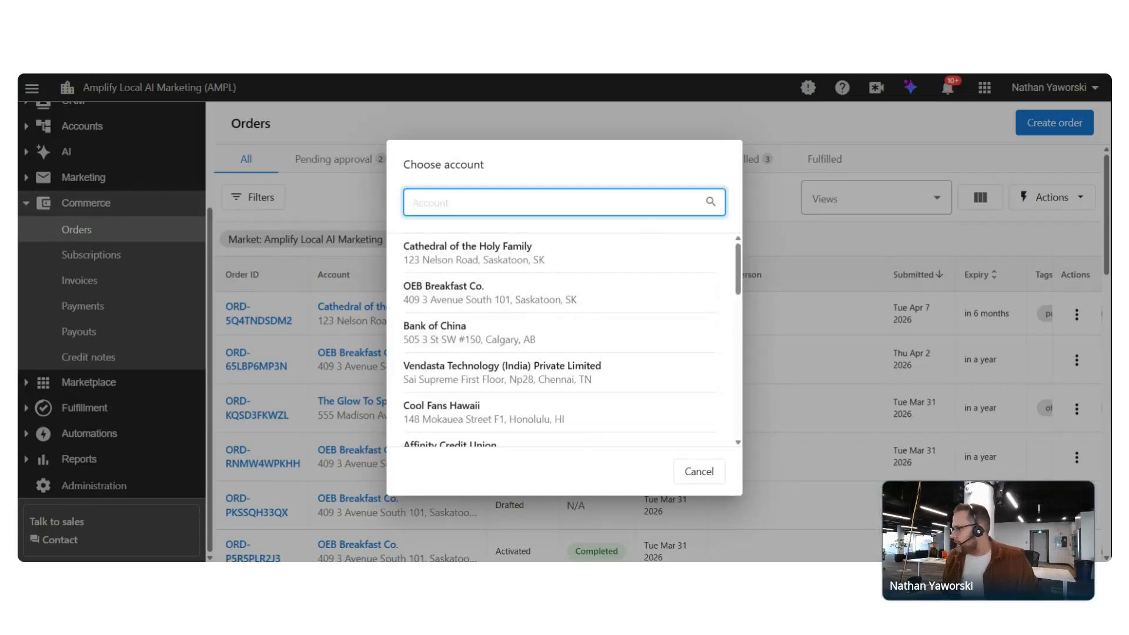
left_click(442, 300)
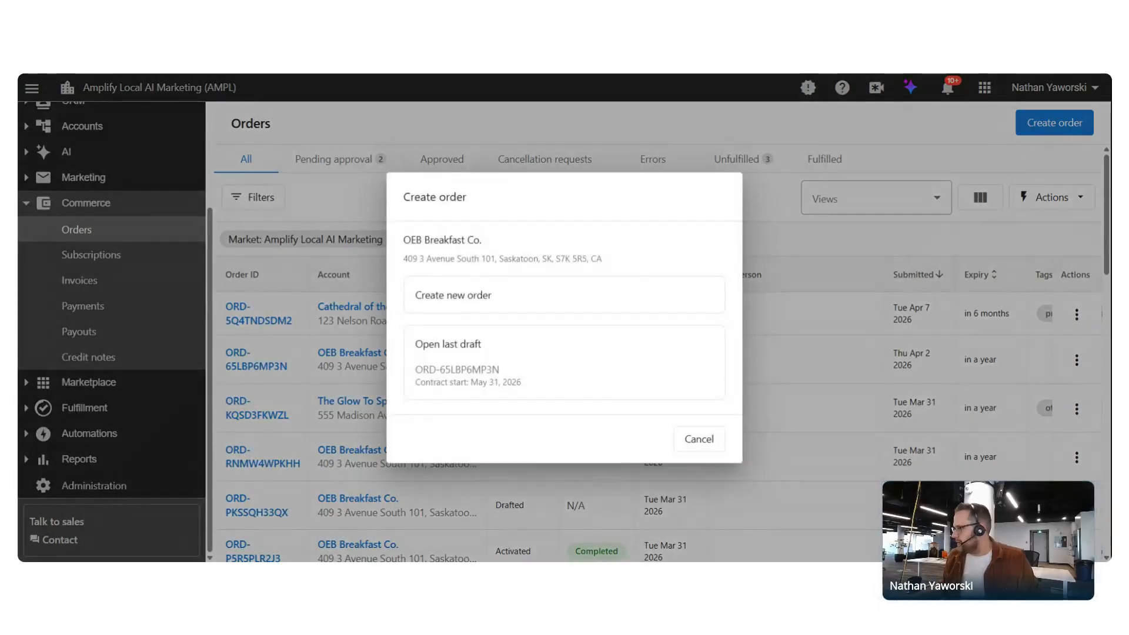
left_click(477, 296)
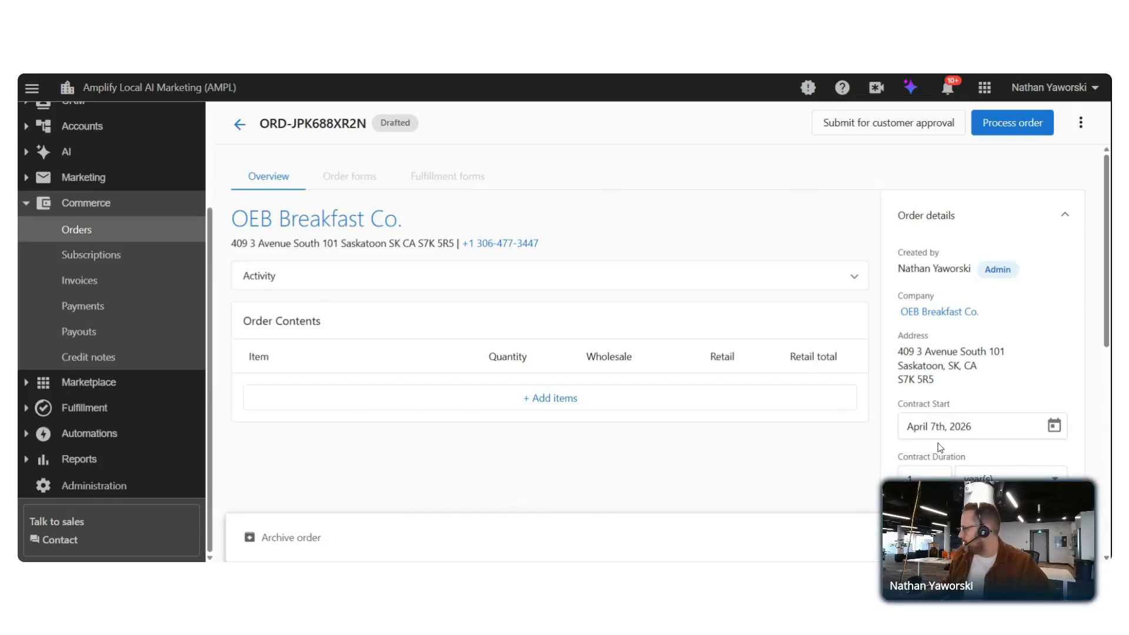
scroll(926, 332, "down", 2)
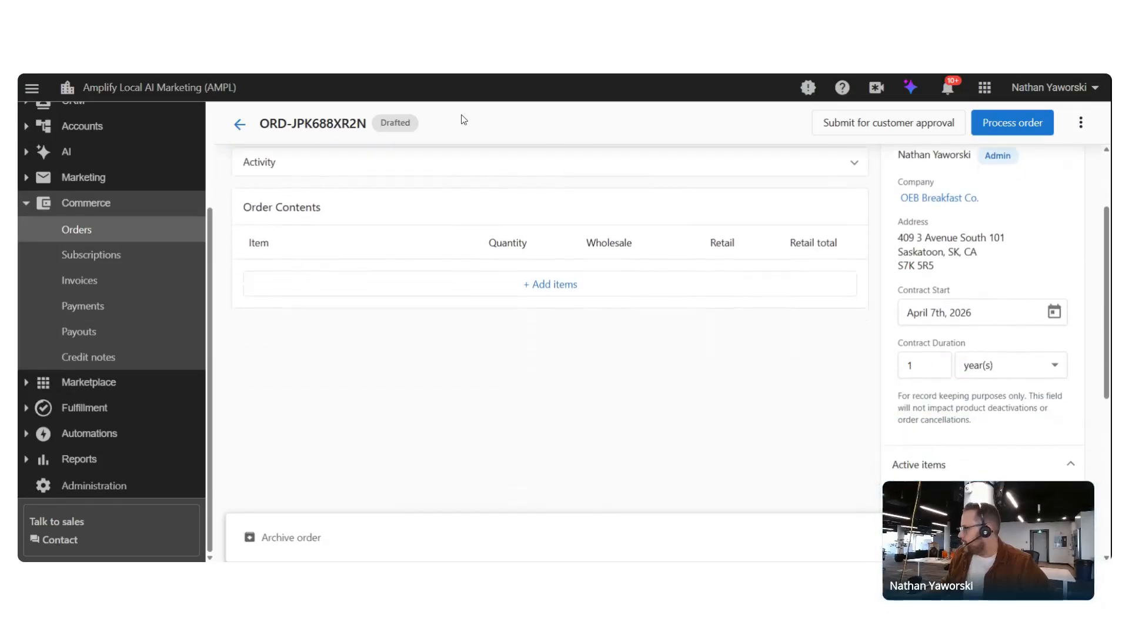
scroll(392, 271, "up", 1)
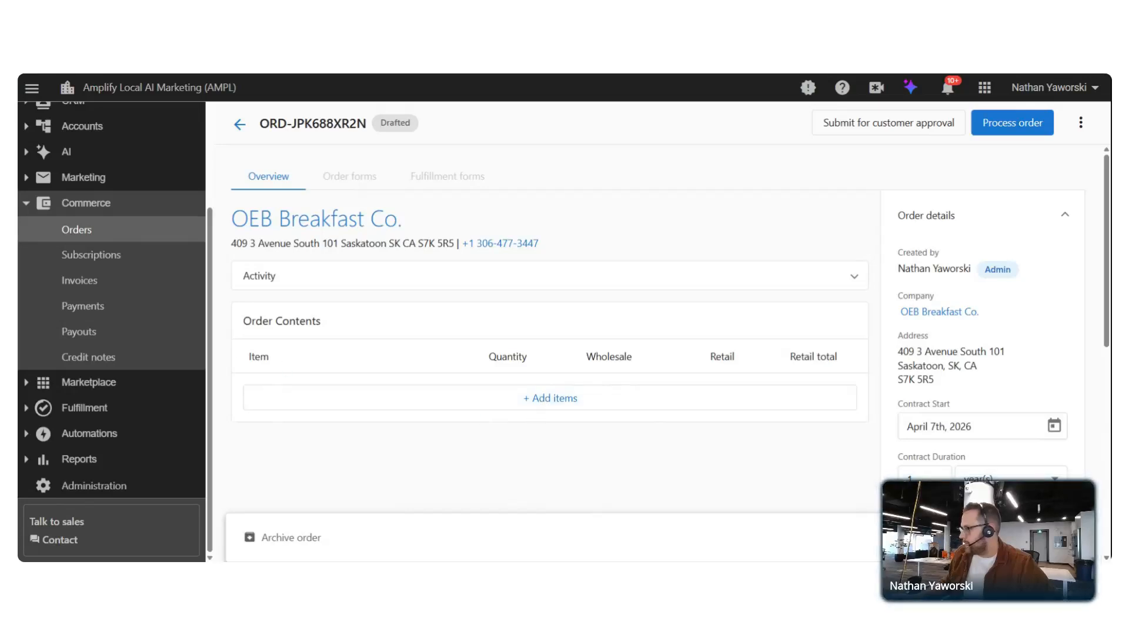
Add the AI Business App Pro package ($499.00/mo) to the order after checking its bundled products
left_click(575, 406)
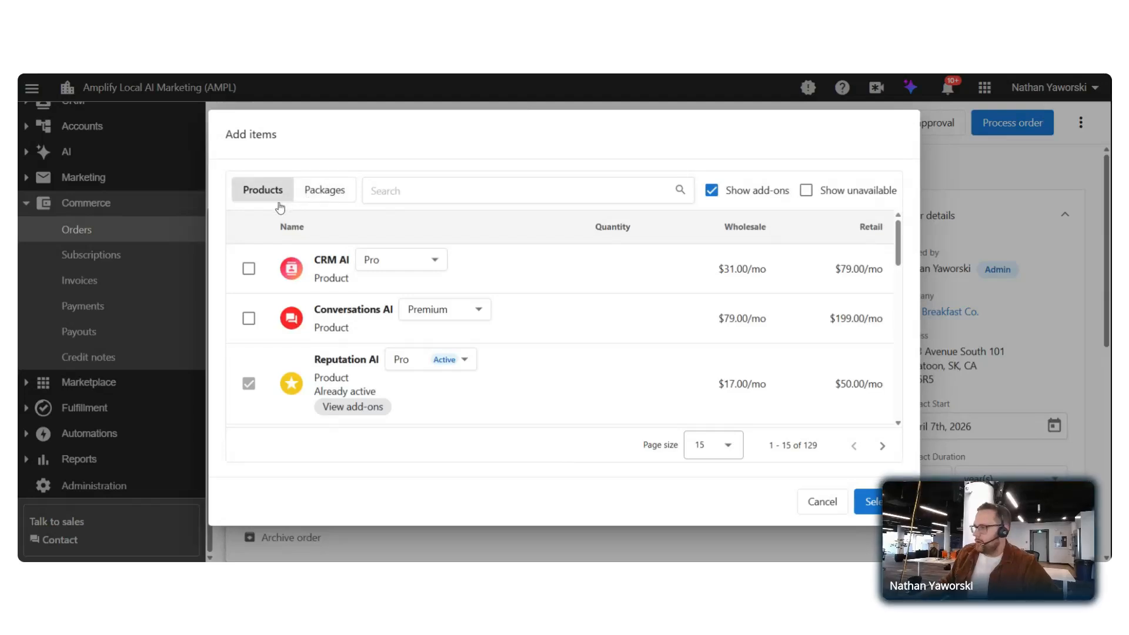
left_click(336, 190)
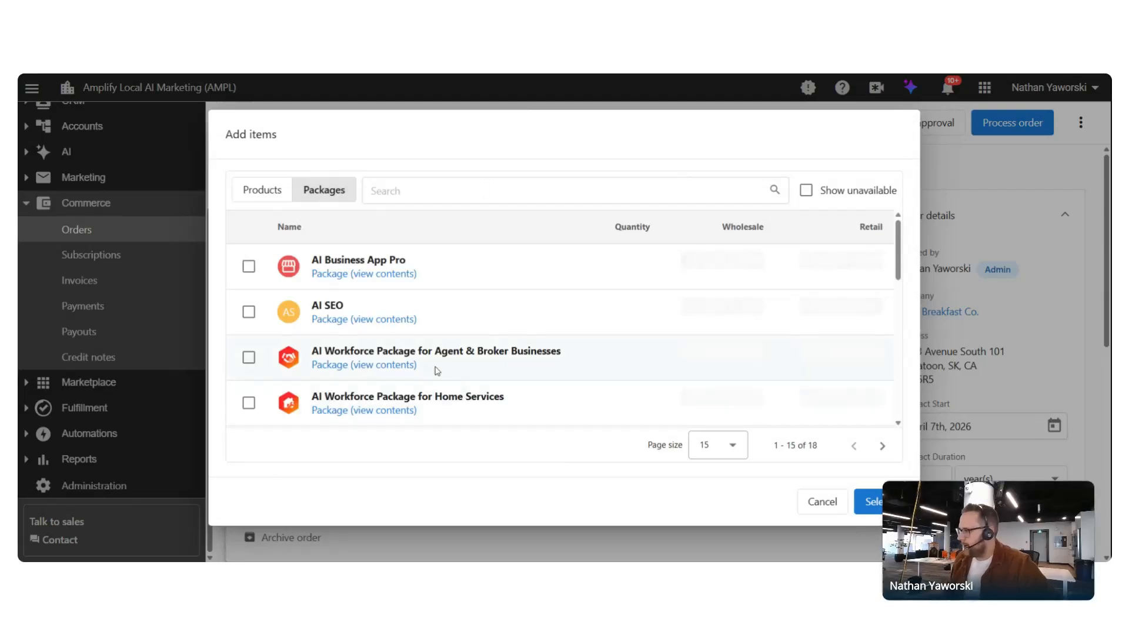
scroll(358, 309, "down", 5)
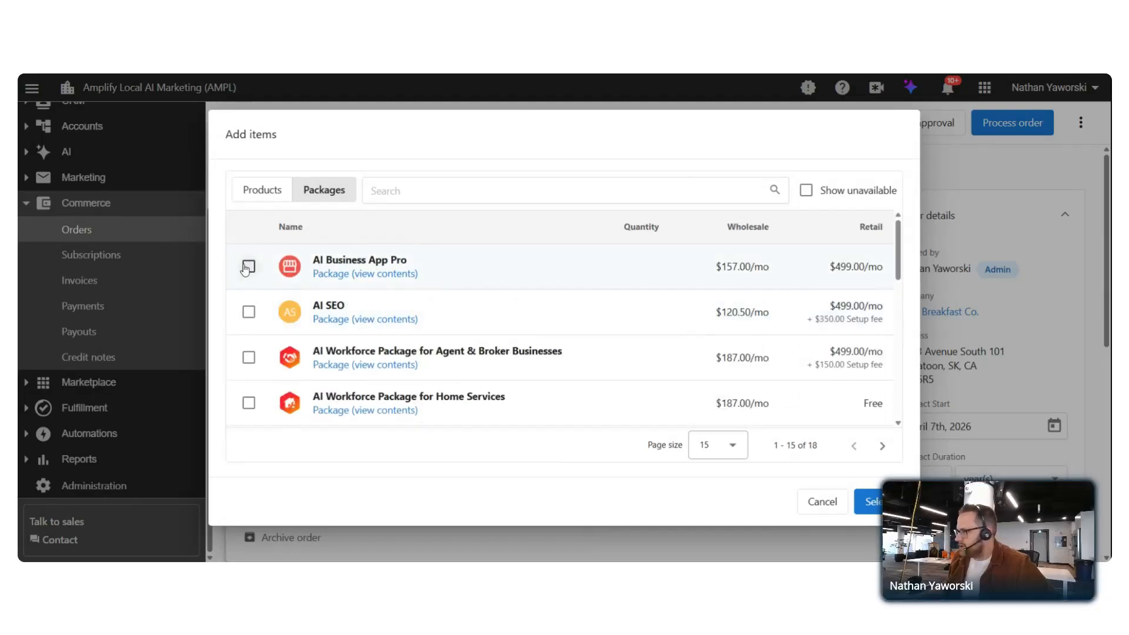
left_click(248, 267)
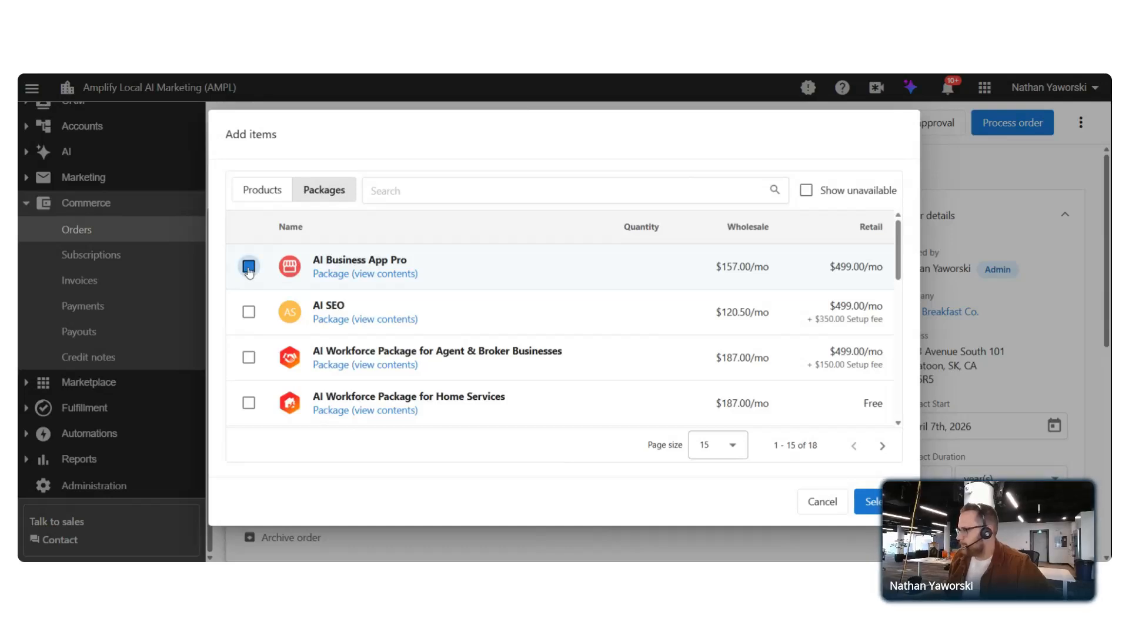
left_click(362, 280)
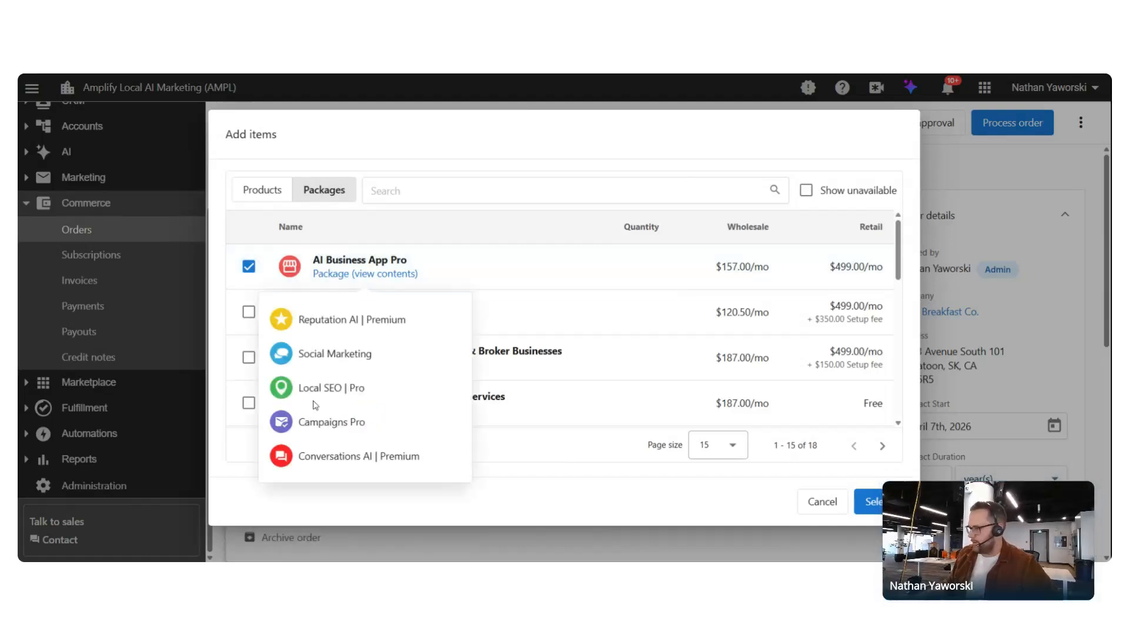
left_click(566, 266)
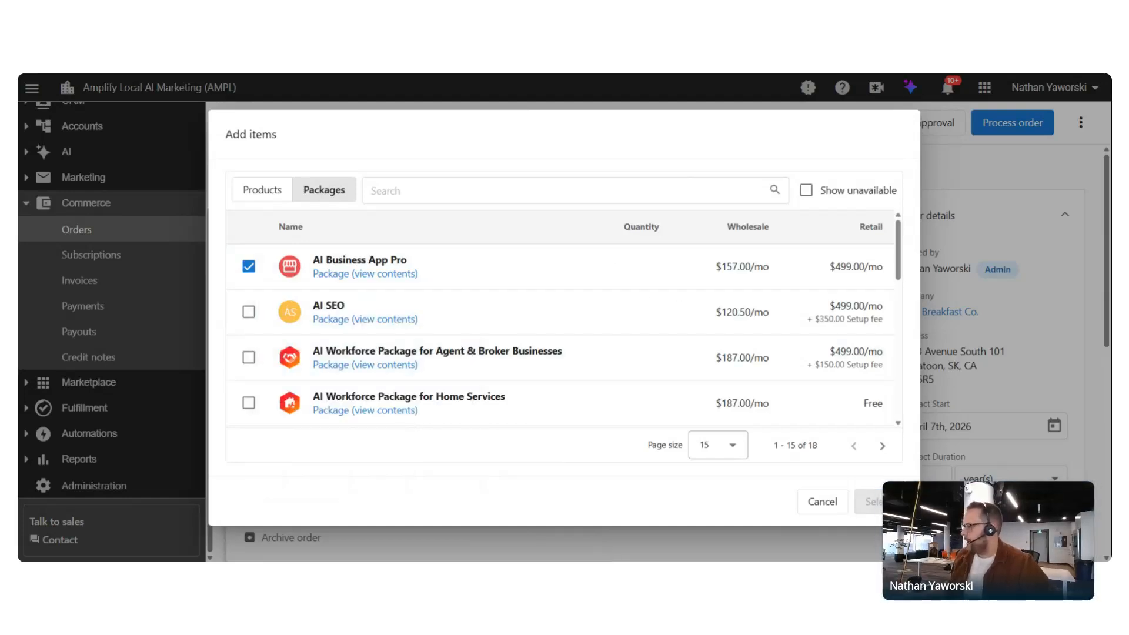
left_click(870, 501)
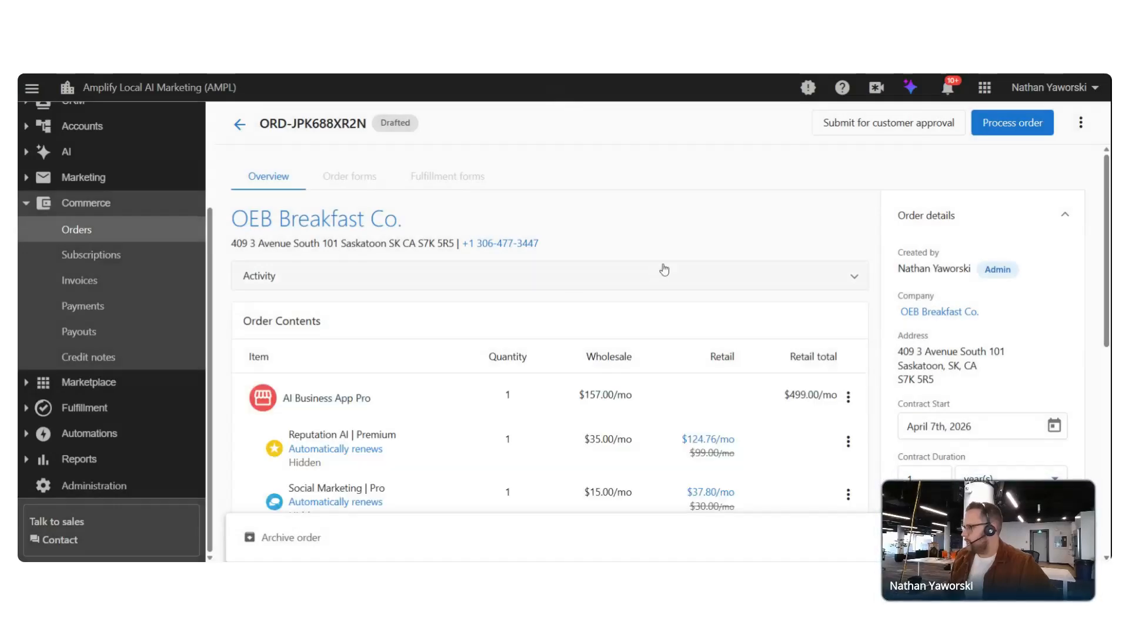
Review the order contents and the $157.00/mo wholesale price, then submit for customer approval
scroll(812, 253, "down", 2)
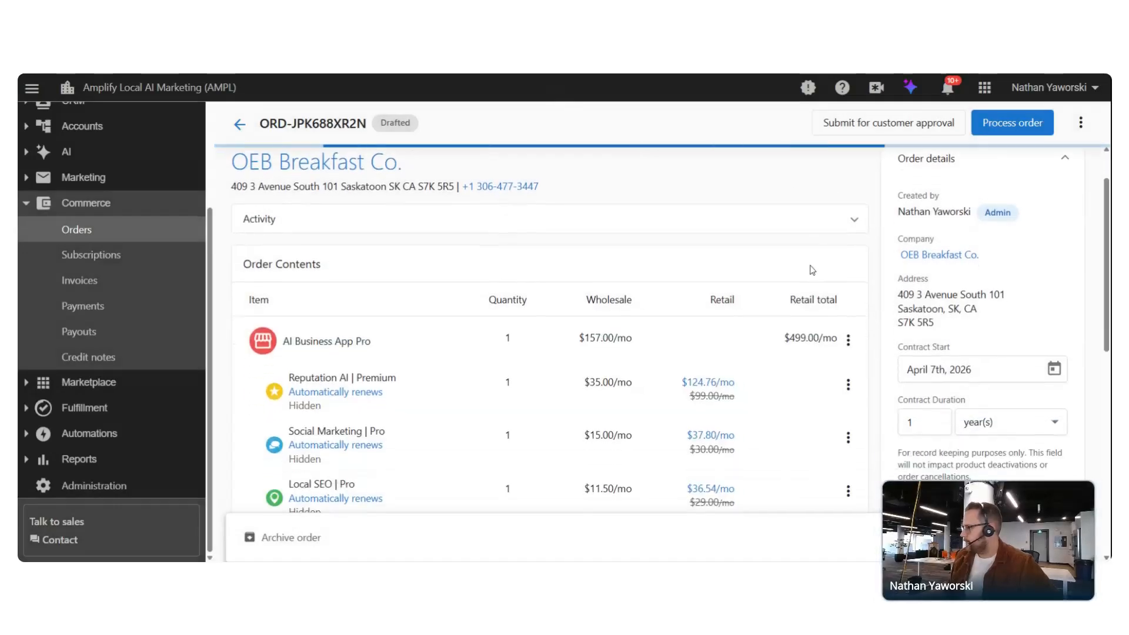
scroll(774, 240, "down", 1)
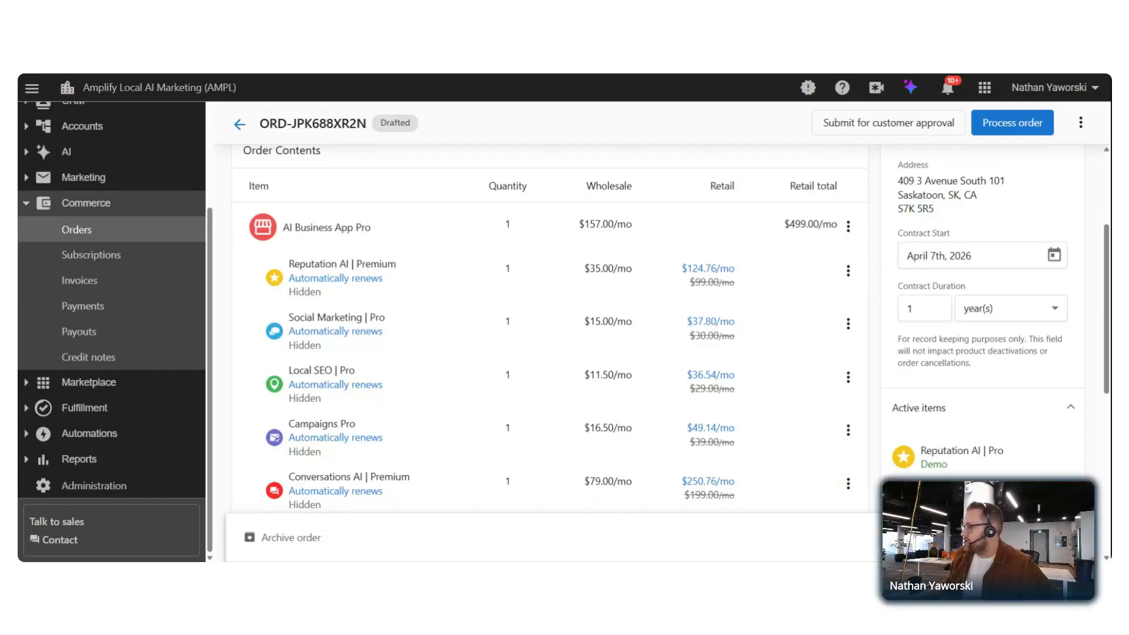
left_click_drag(579, 224, 627, 224)
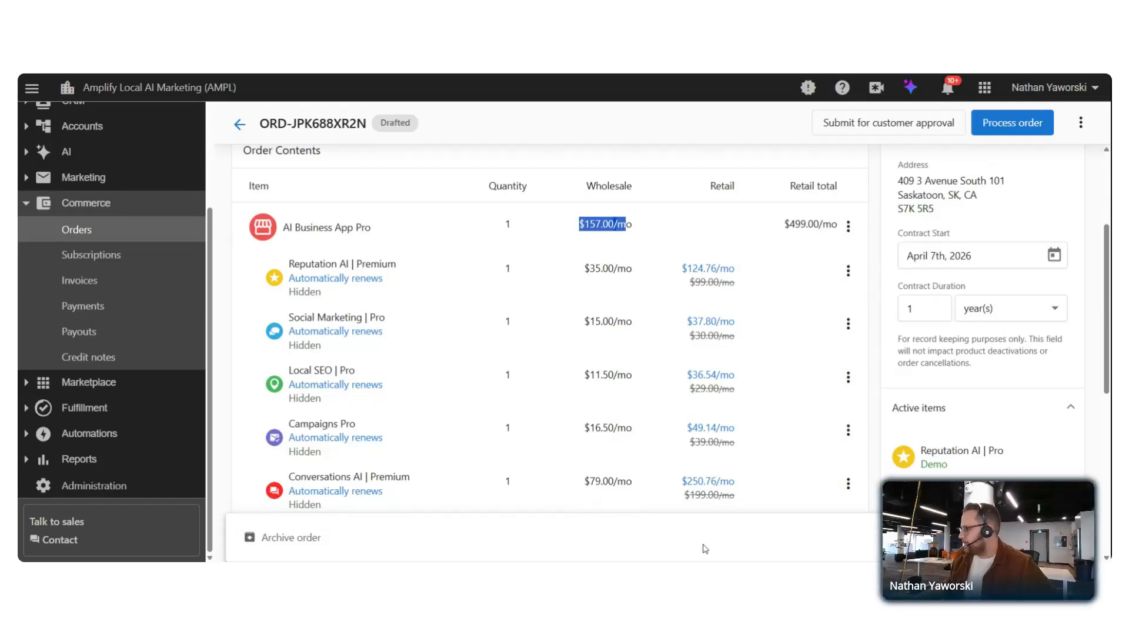
left_click(841, 122)
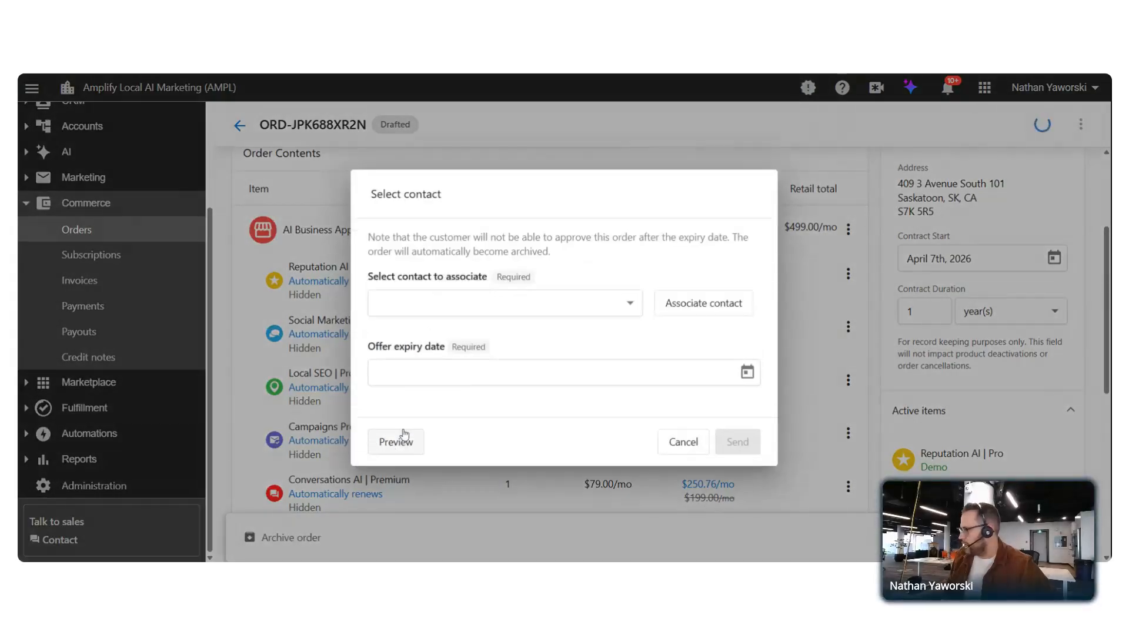
left_click(397, 442)
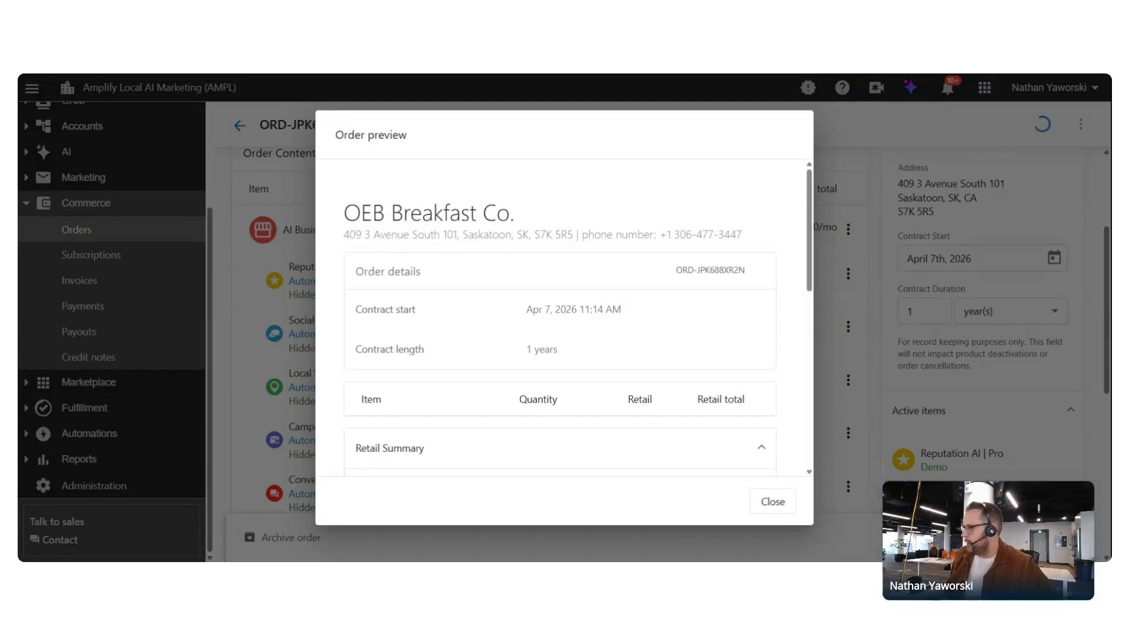
scroll(479, 235, "down", 5)
scroll(355, 305, "up", 5)
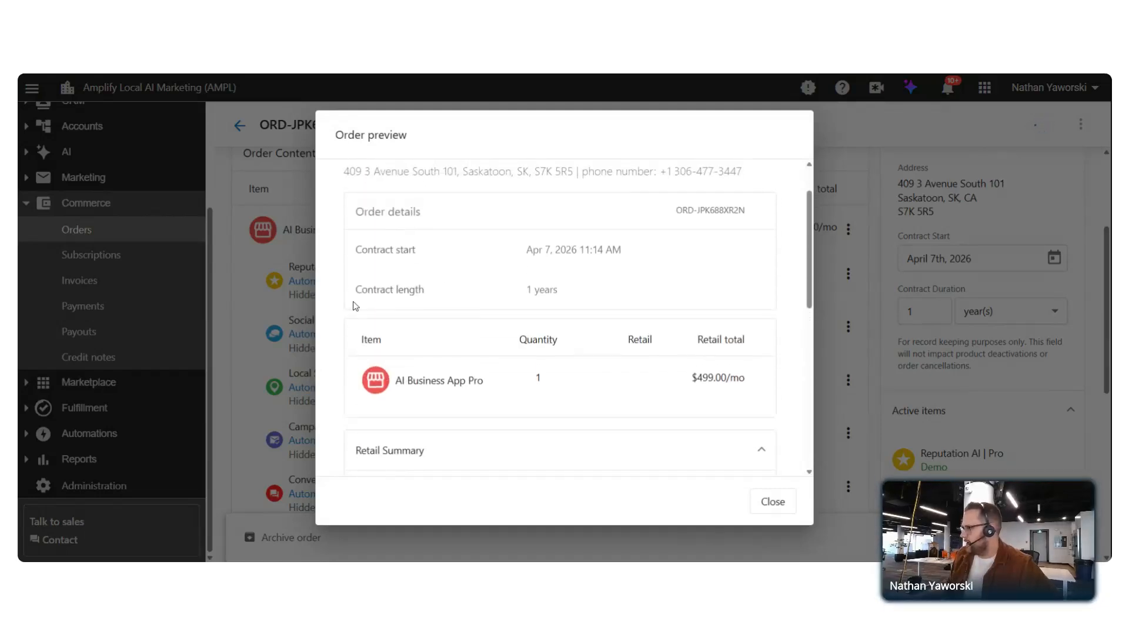
left_click_drag(403, 383, 568, 392)
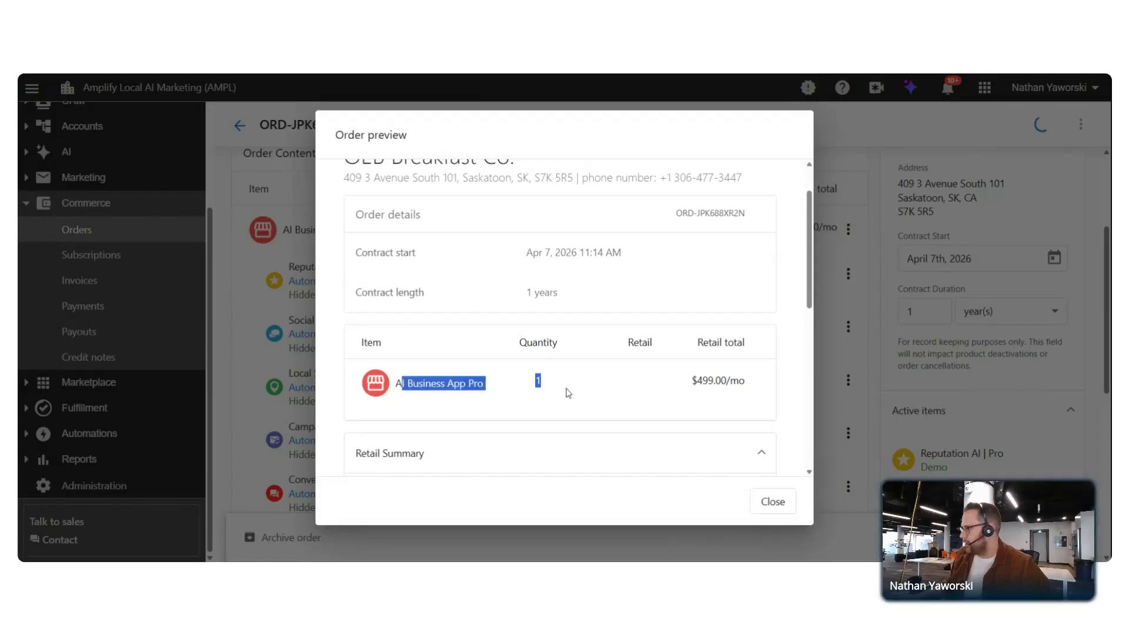
left_click(683, 381)
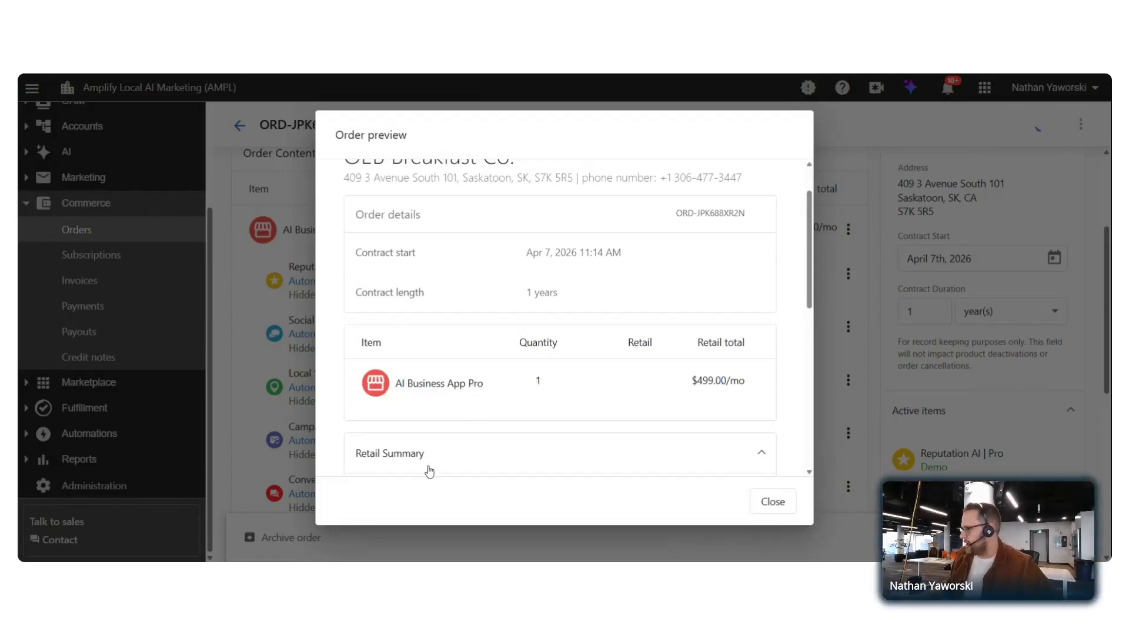
left_click(771, 501)
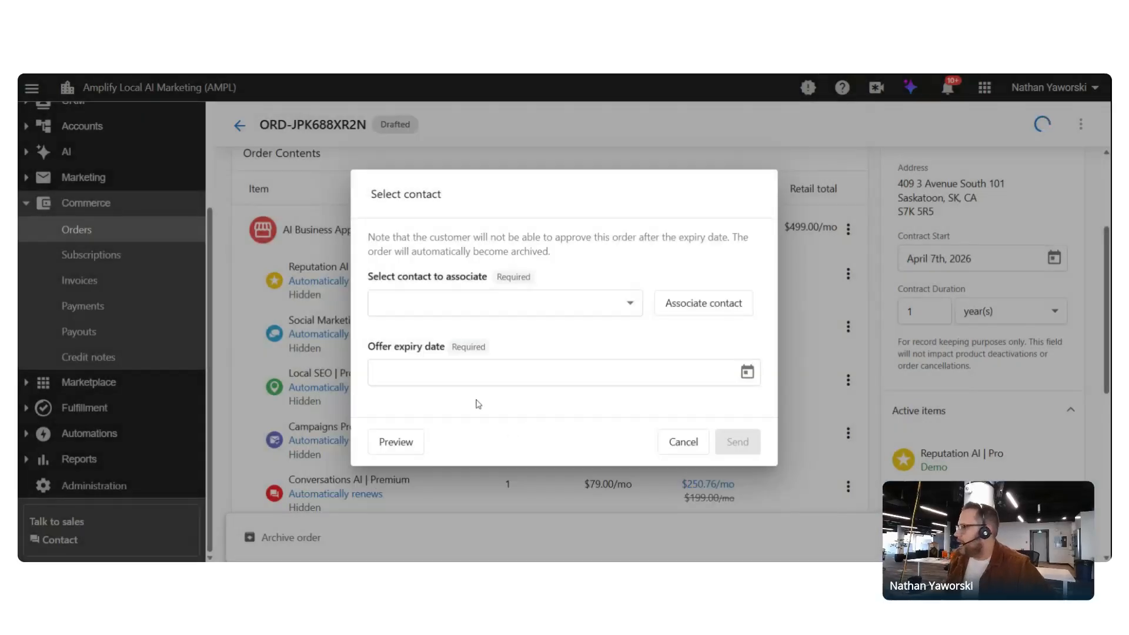
left_click(686, 446)
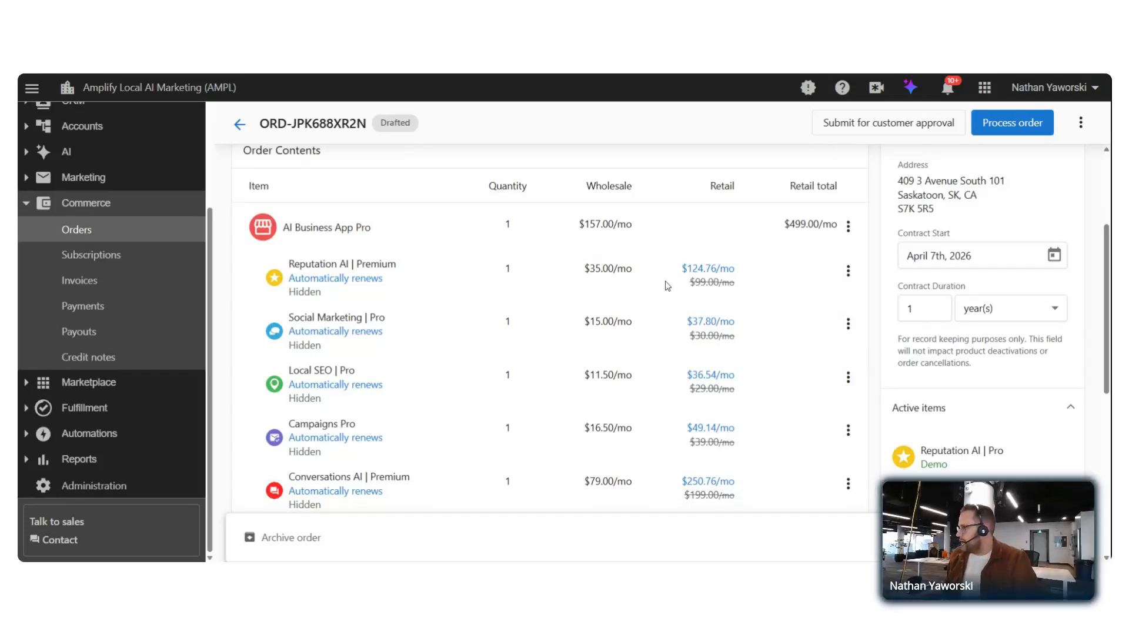
left_click_drag(608, 203, 625, 496)
left_click(625, 496)
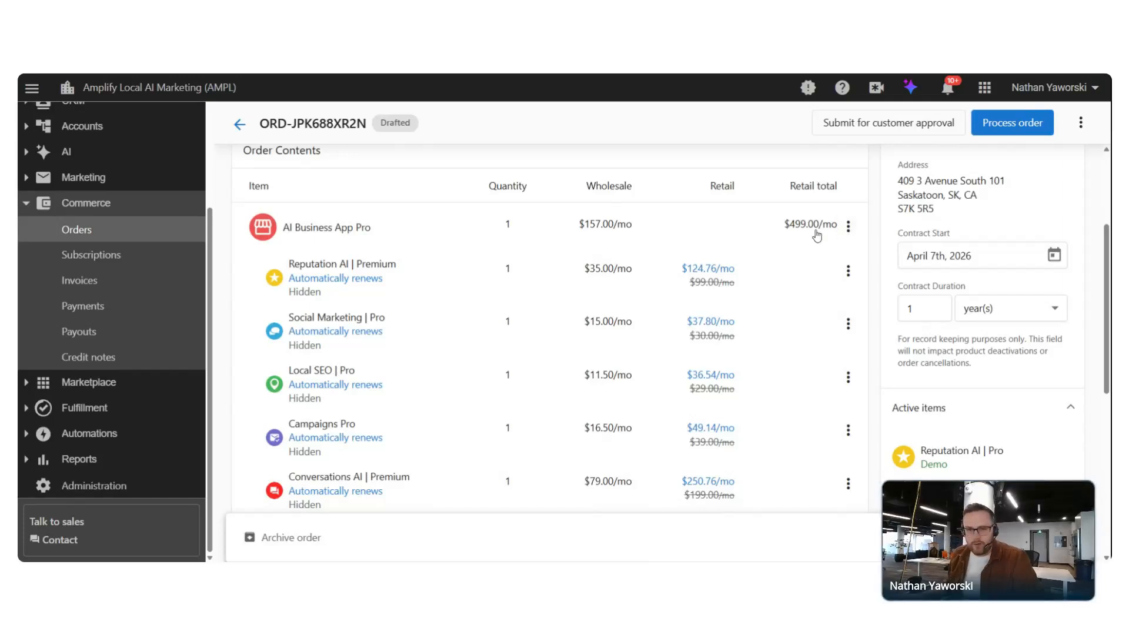
Make AI Business App Pro show contents but hide prices, then submit for customer approval
left_click(848, 226)
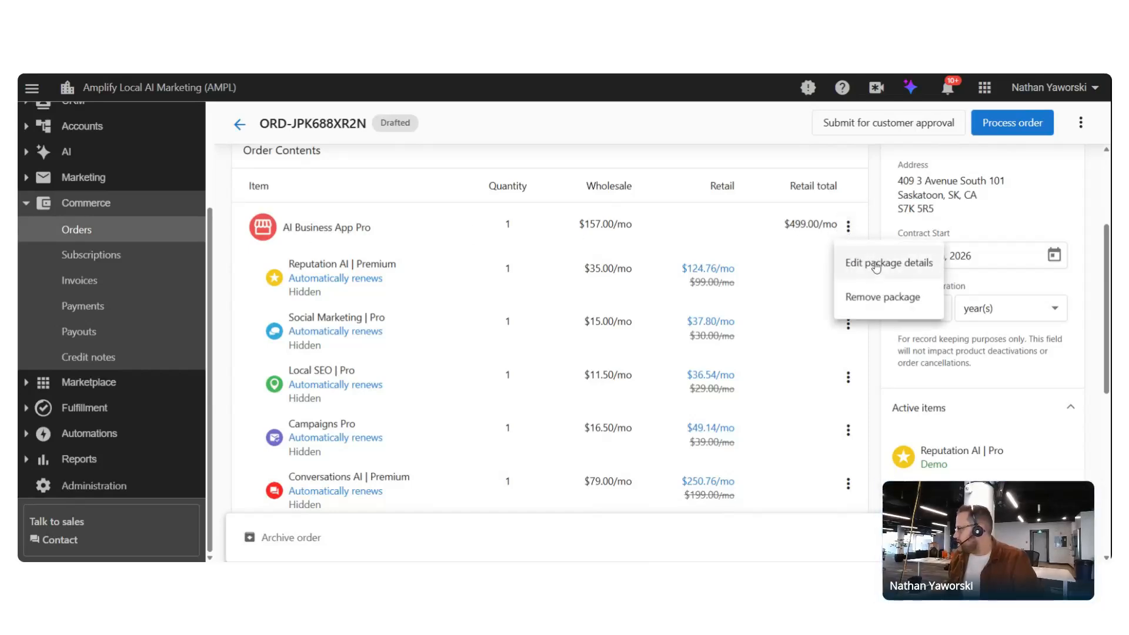
left_click(876, 266)
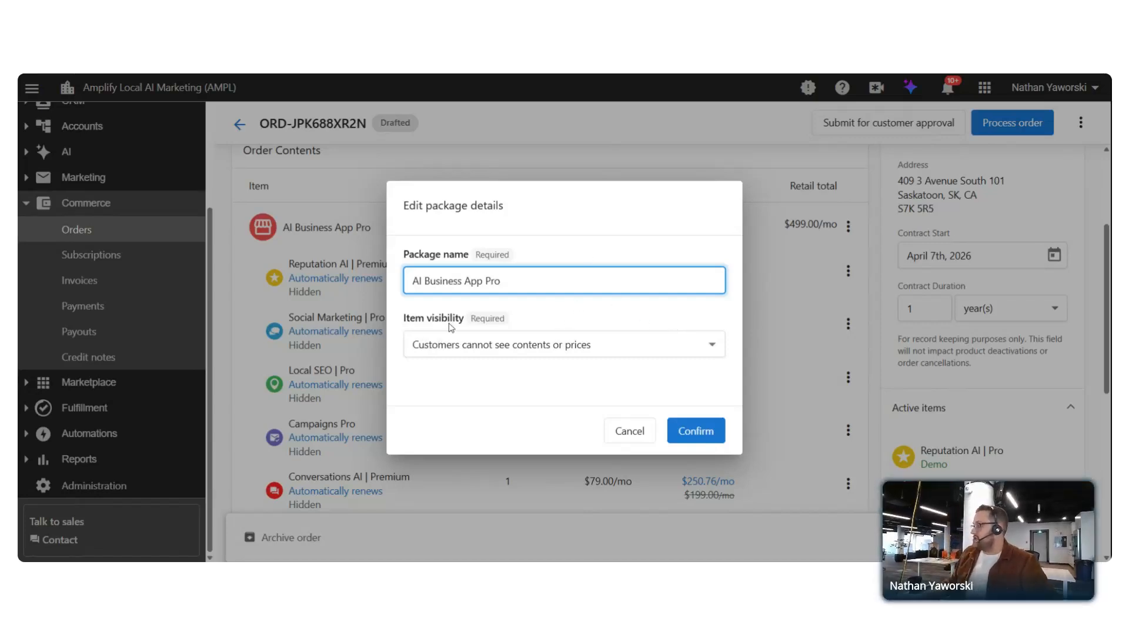
left_click(542, 353)
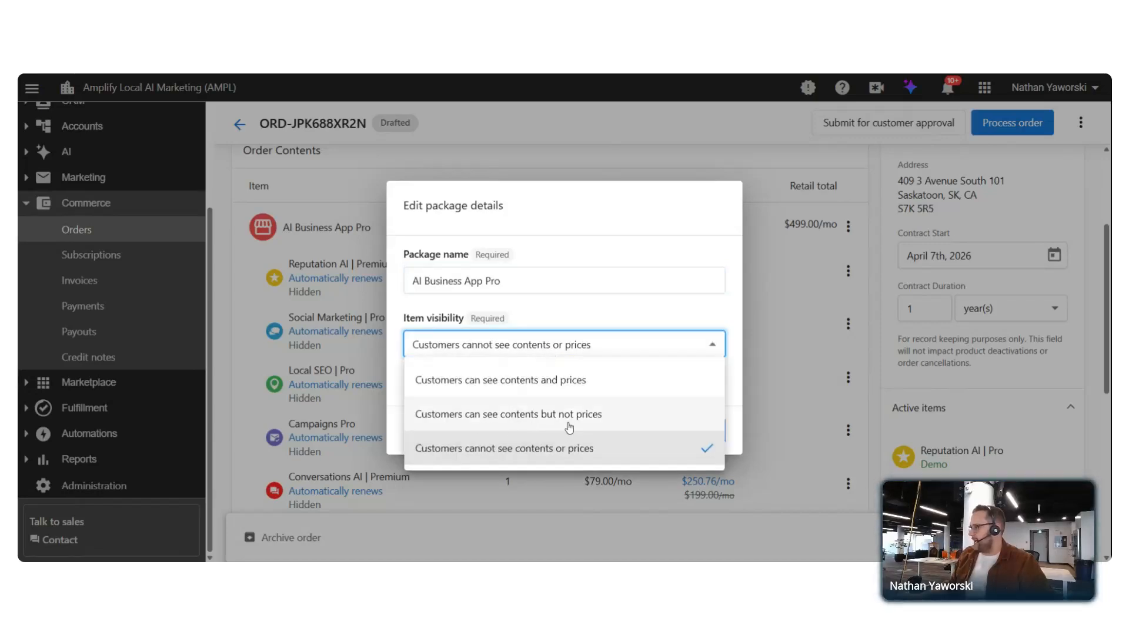
left_click(538, 418)
left_click(678, 444)
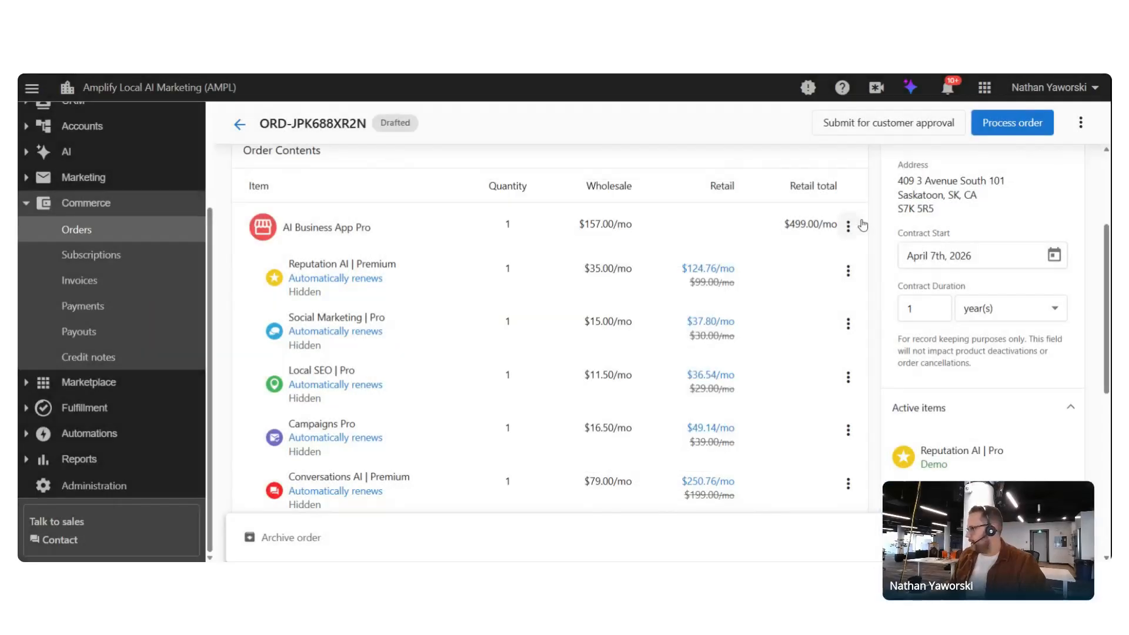
left_click(891, 127)
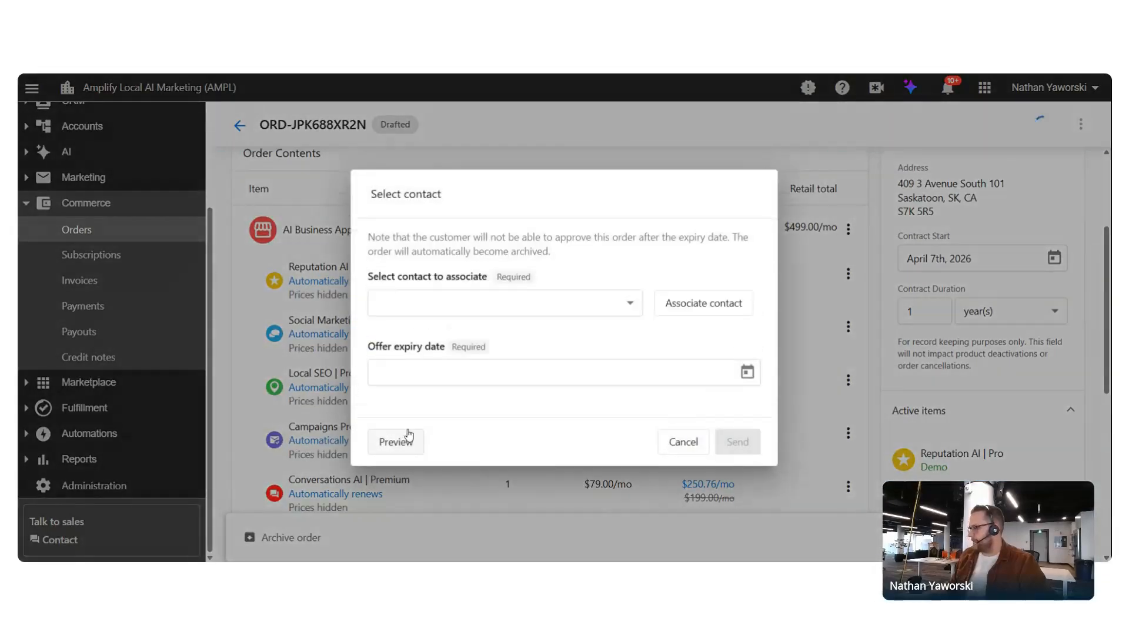
Preview the order as the customer sees it, then cancel the approval submission
left_click(403, 429)
scroll(480, 253, "down", 4)
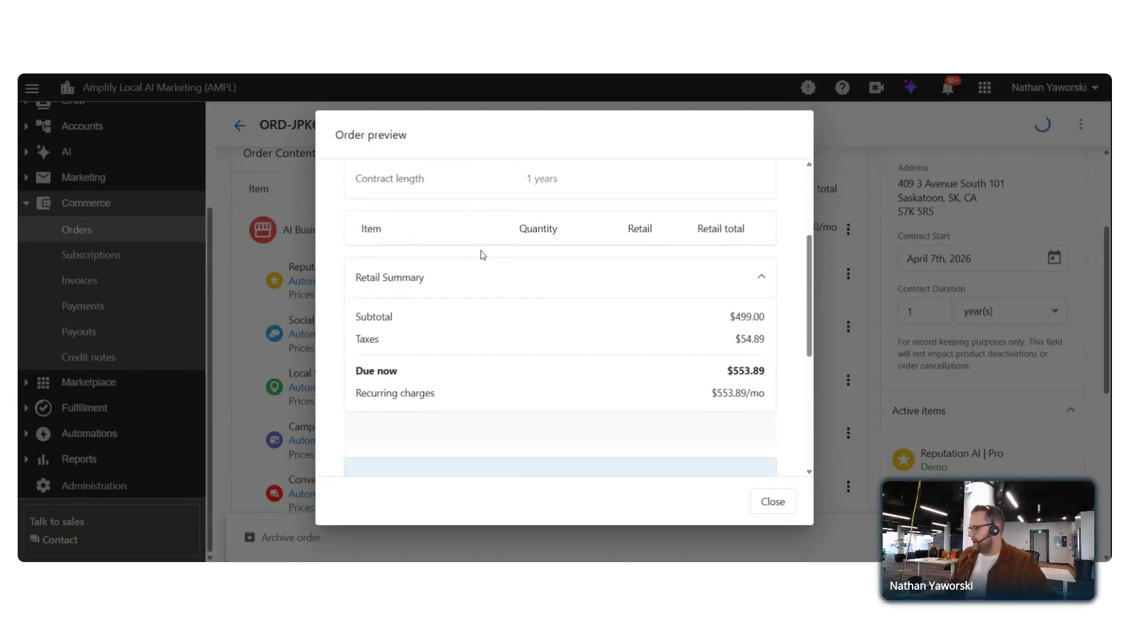
scroll(499, 273, "up", 3)
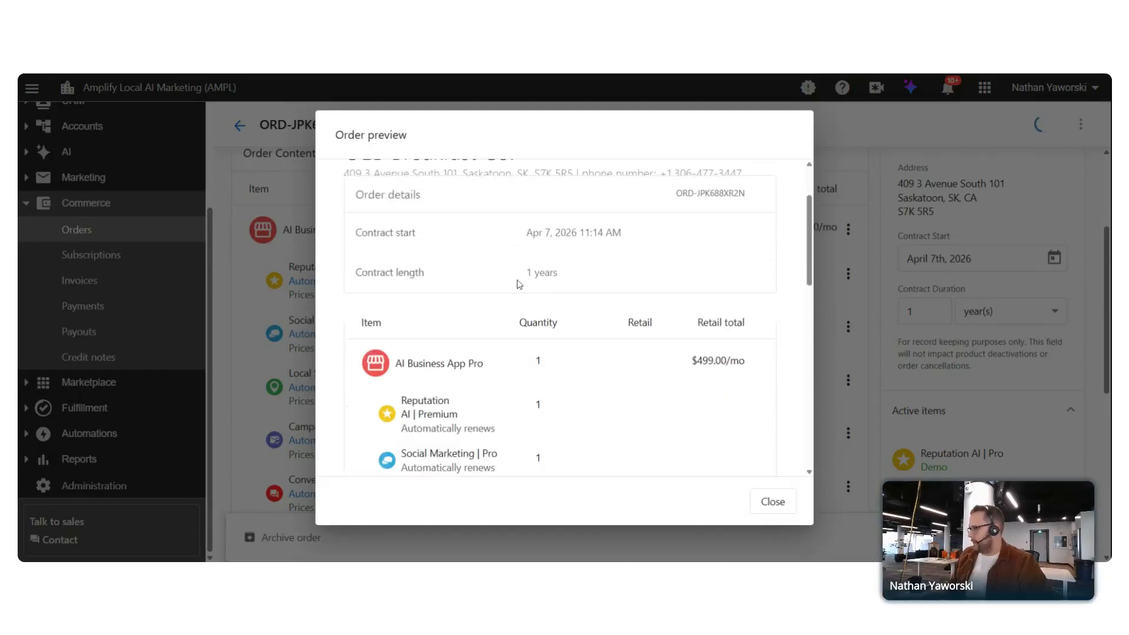
scroll(519, 283, "down", 3)
scroll(473, 316, "down", 5)
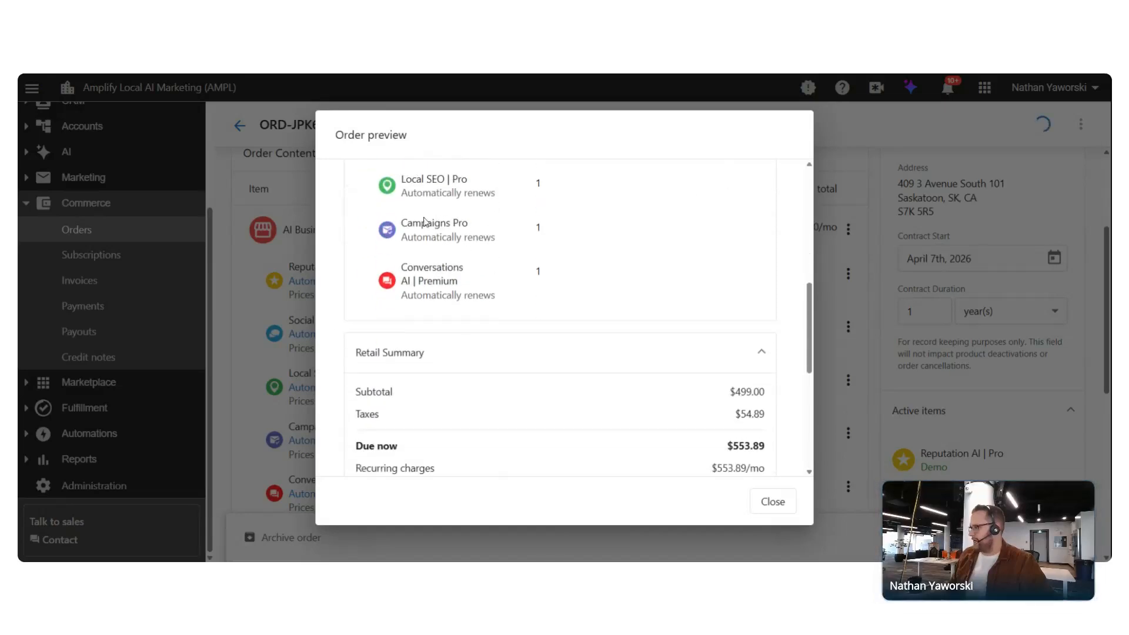
scroll(433, 266, "up", 3)
scroll(545, 383, "up", 3)
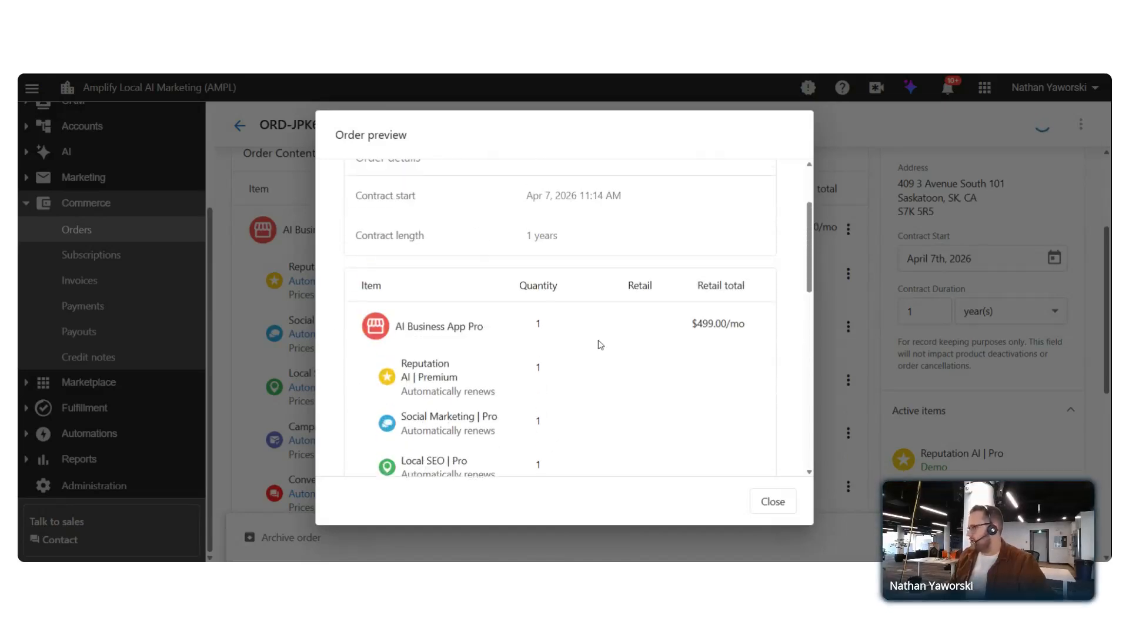
left_click(773, 501)
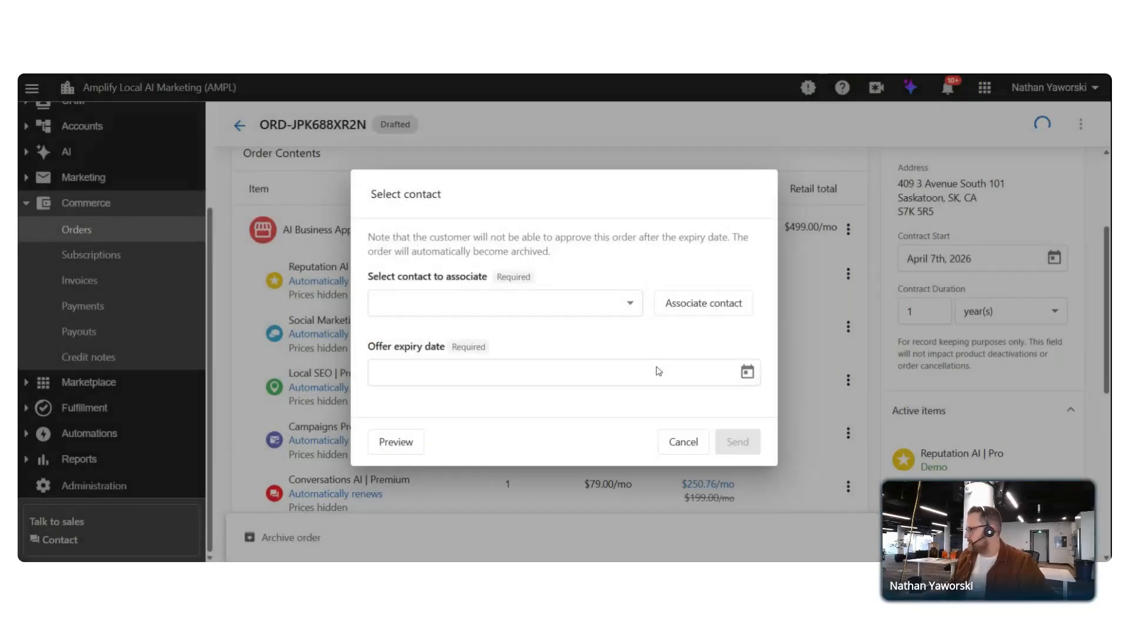
left_click(661, 441)
left_click(848, 227)
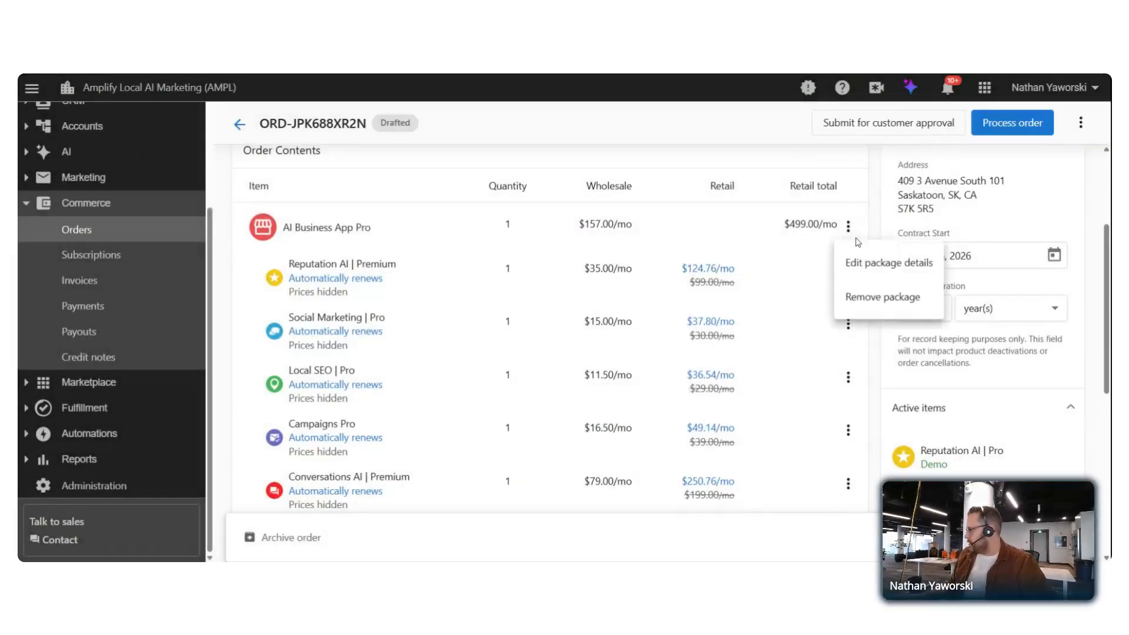
Let customers see both the AI Business App Pro package contents and prices
left_click(880, 277)
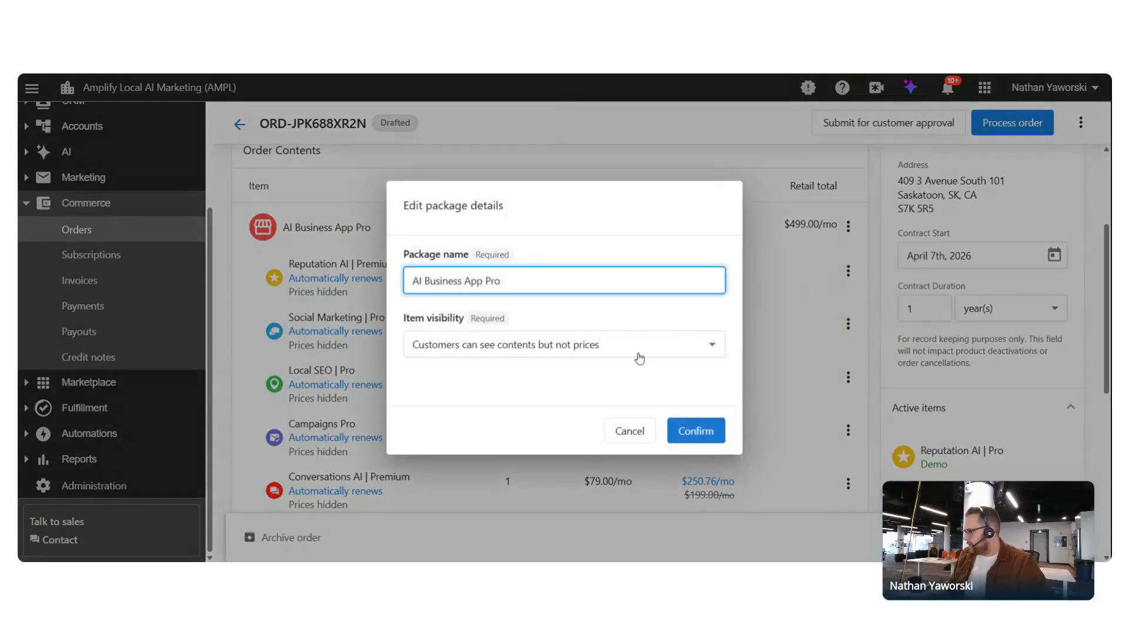
left_click(638, 353)
left_click(559, 381)
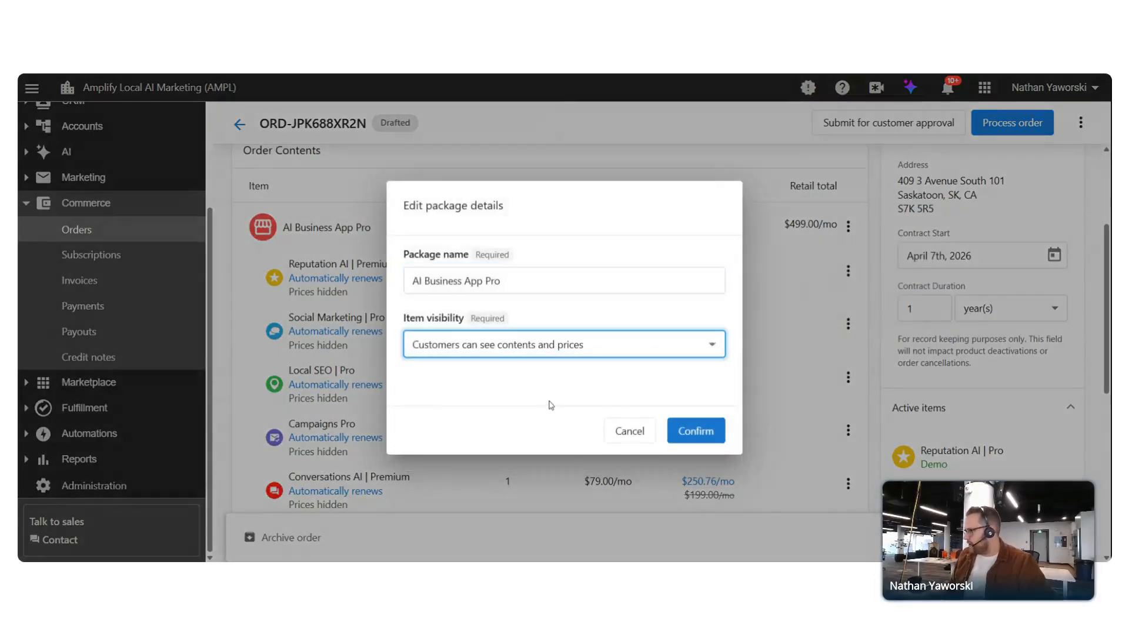
left_click(701, 429)
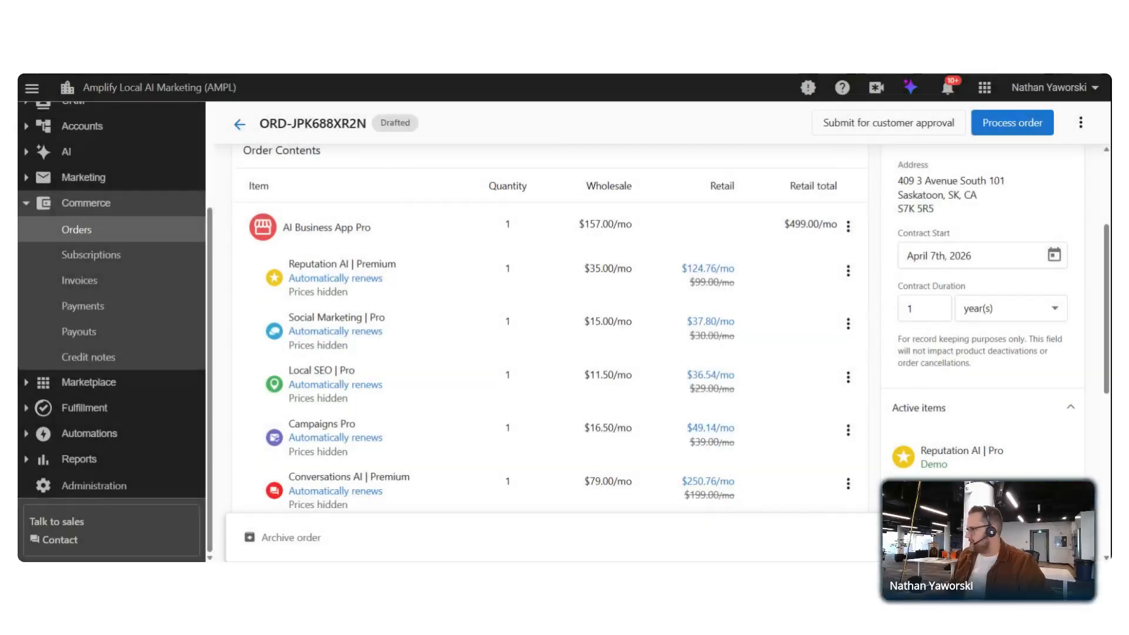
left_click(848, 226)
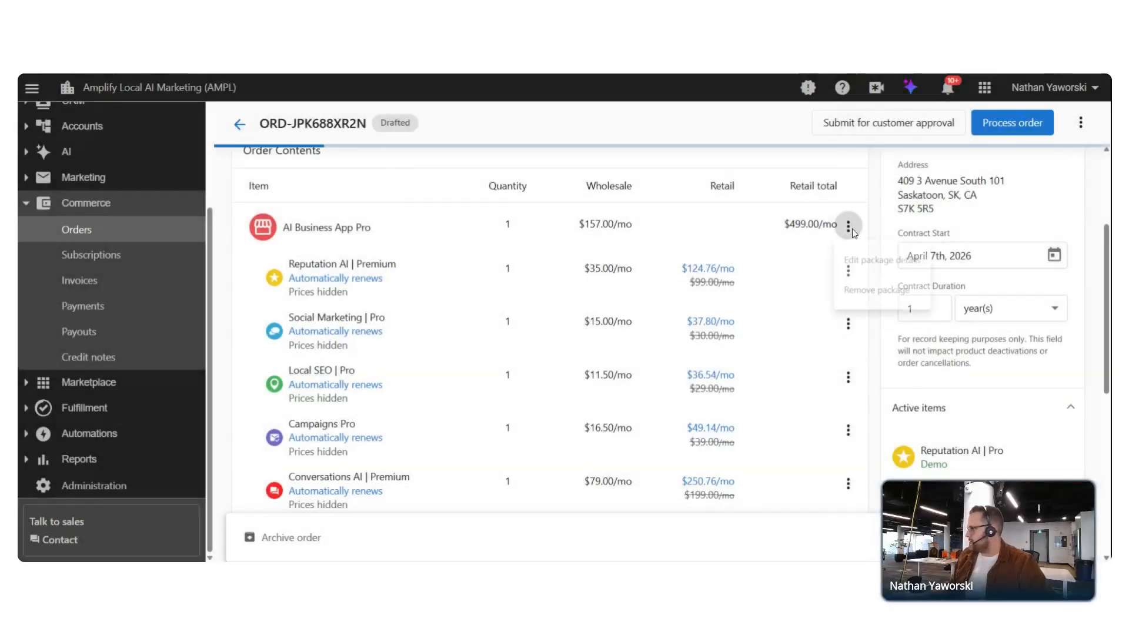
left_click(881, 265)
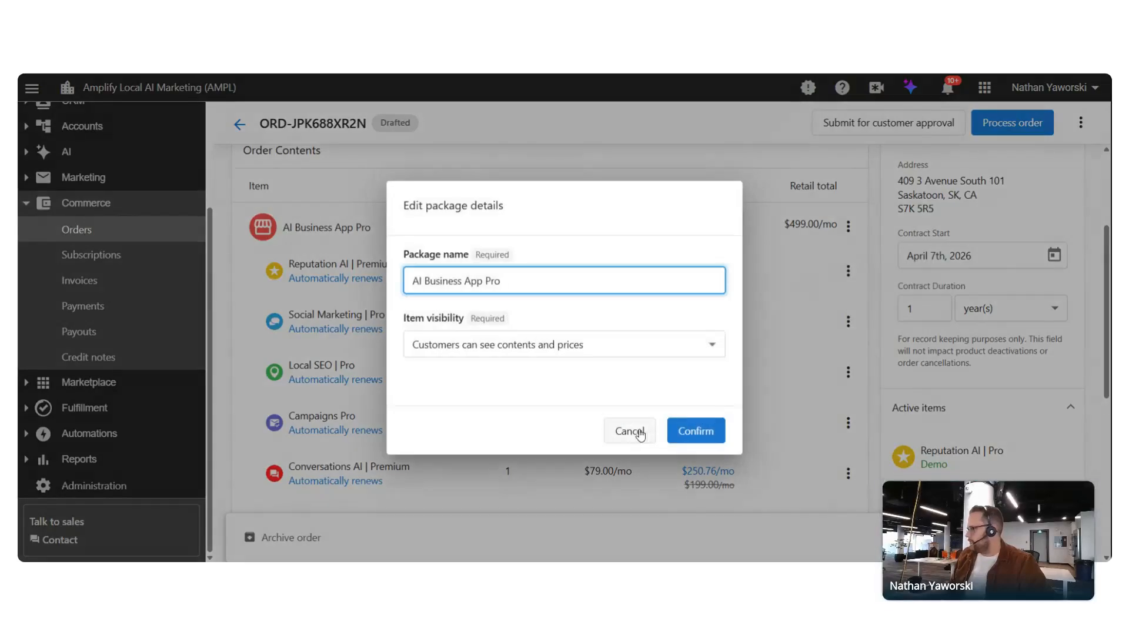
left_click(627, 431)
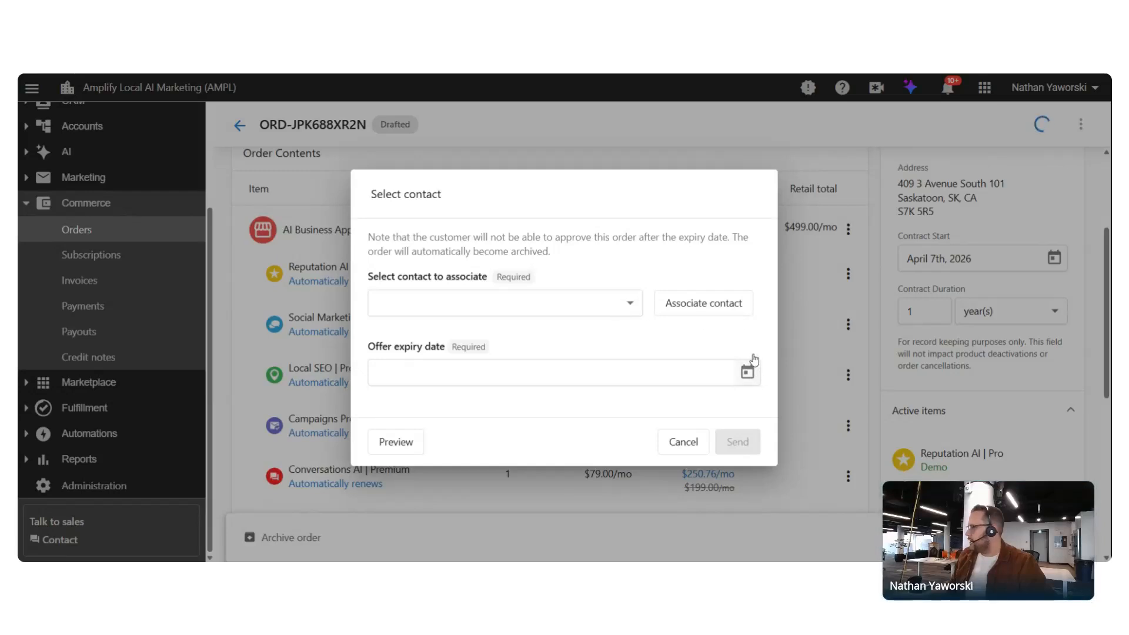
Preview the order with bundled retail prices shown, then cancel sending it for approval
left_click(391, 441)
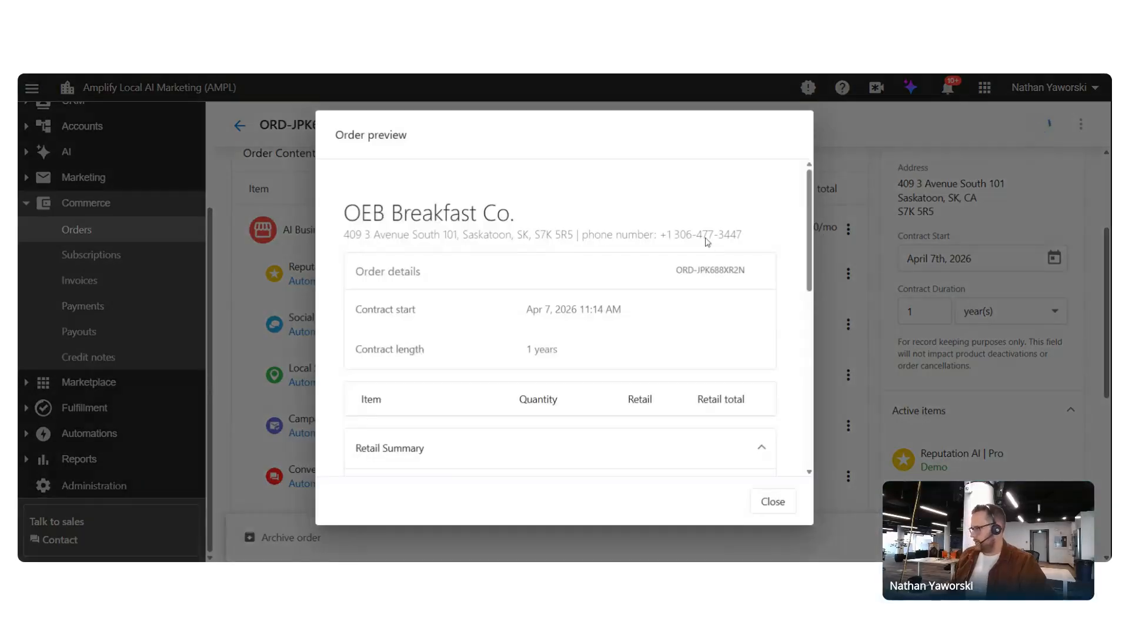
scroll(693, 217, "down", 5)
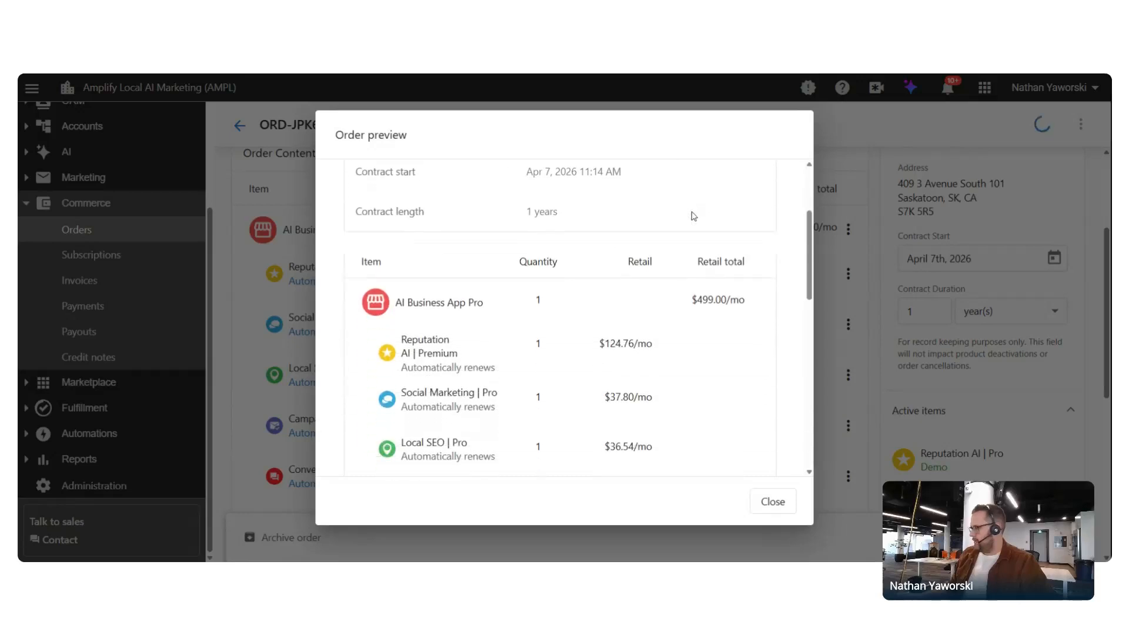
scroll(765, 247, "down", 1)
scroll(774, 259, "up", 3)
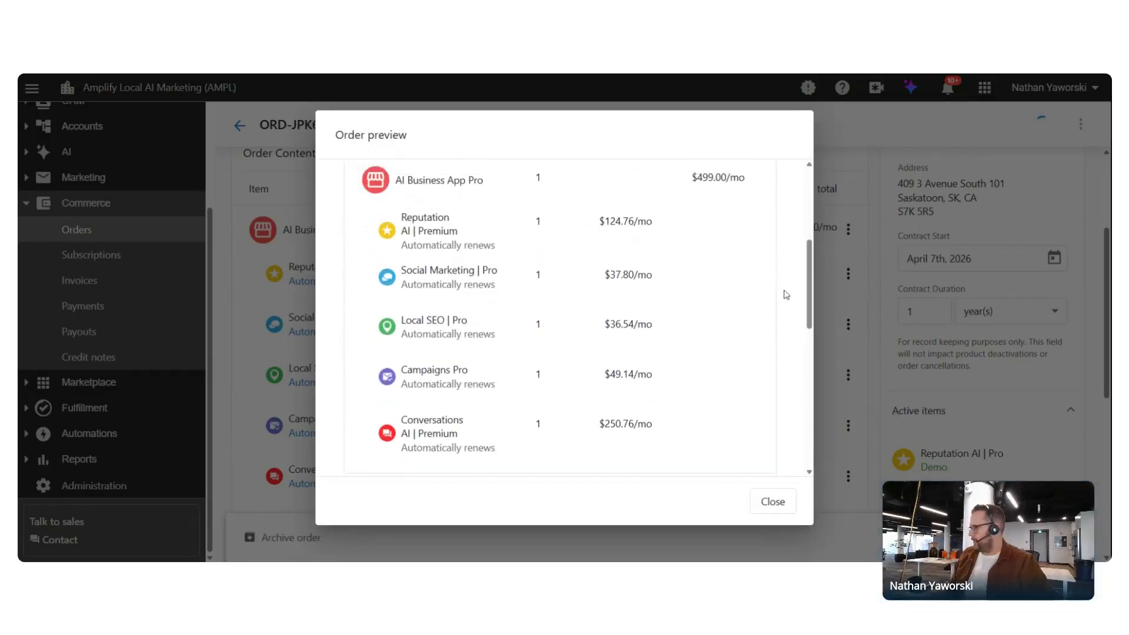
scroll(743, 346, "down", 1)
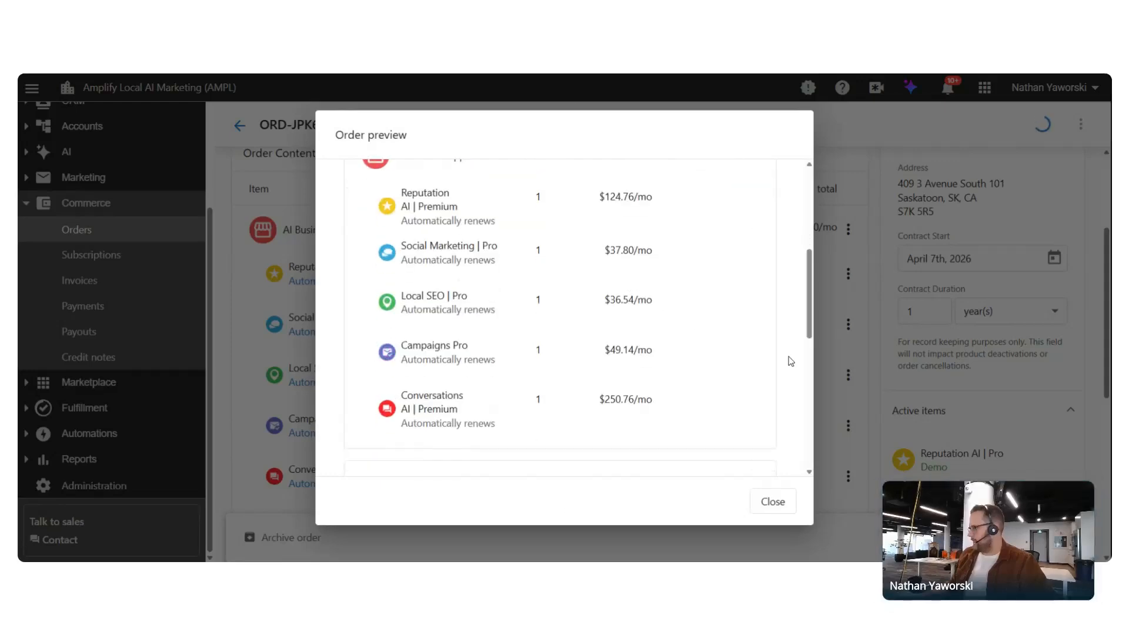
left_click(772, 502)
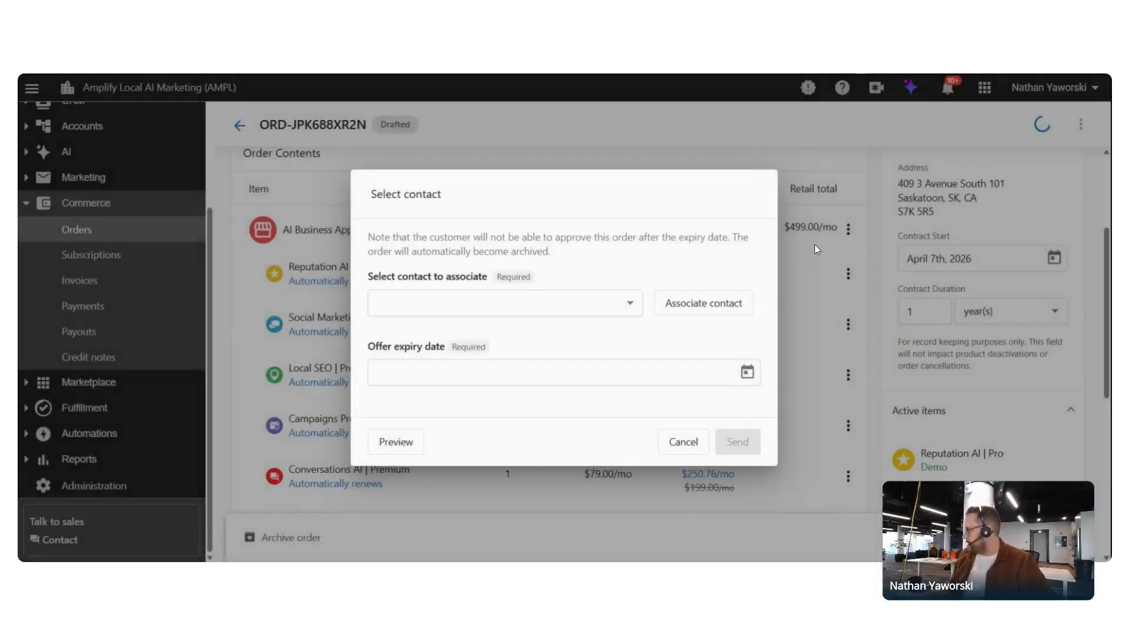
left_click(696, 447)
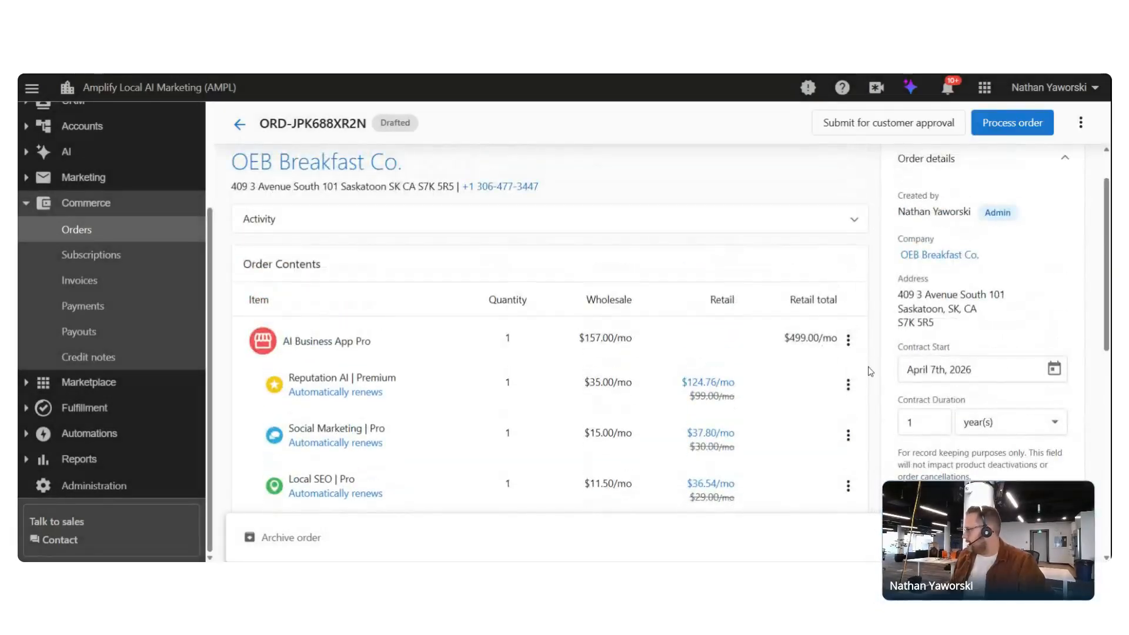
Switch AI Business App Pro back to contents visible, prices hidden; order stays $499.00/mo
left_click(848, 341)
left_click(918, 373)
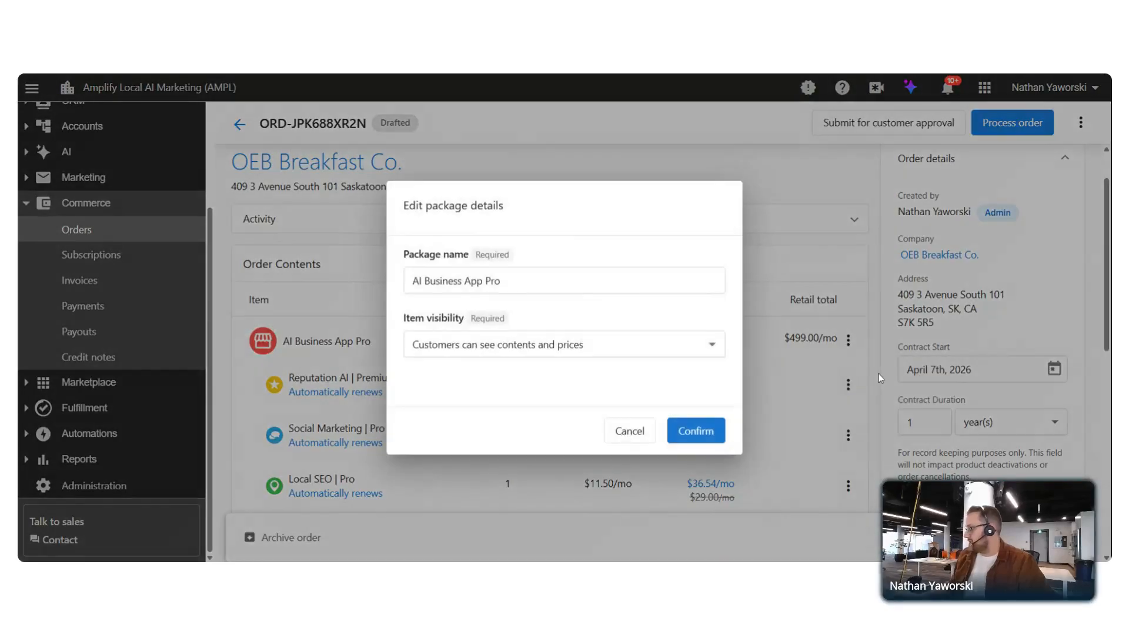
left_click(703, 349)
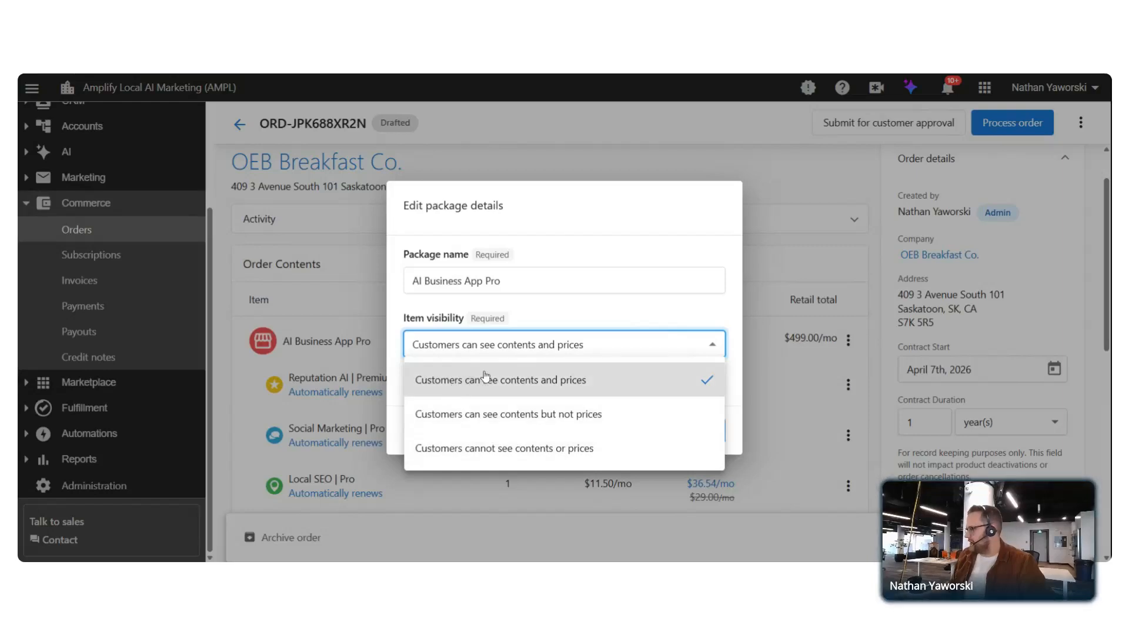
left_click(422, 419)
left_click(720, 431)
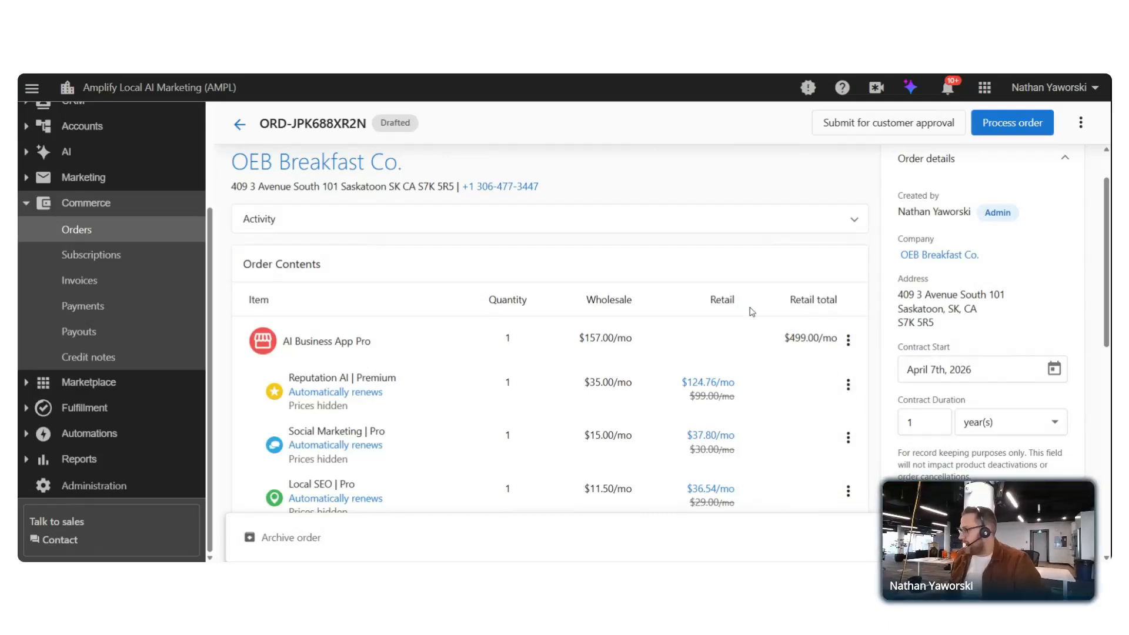
scroll(791, 381, "down", 3)
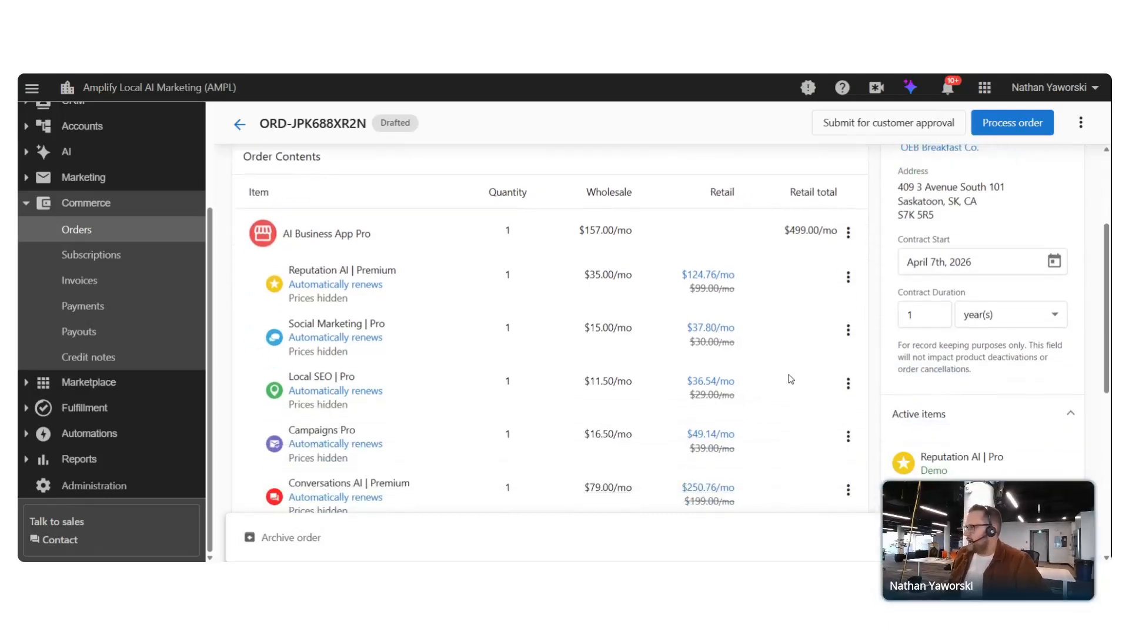
Change the contract duration from 1 year to 6 months
scroll(794, 372, "up", 1)
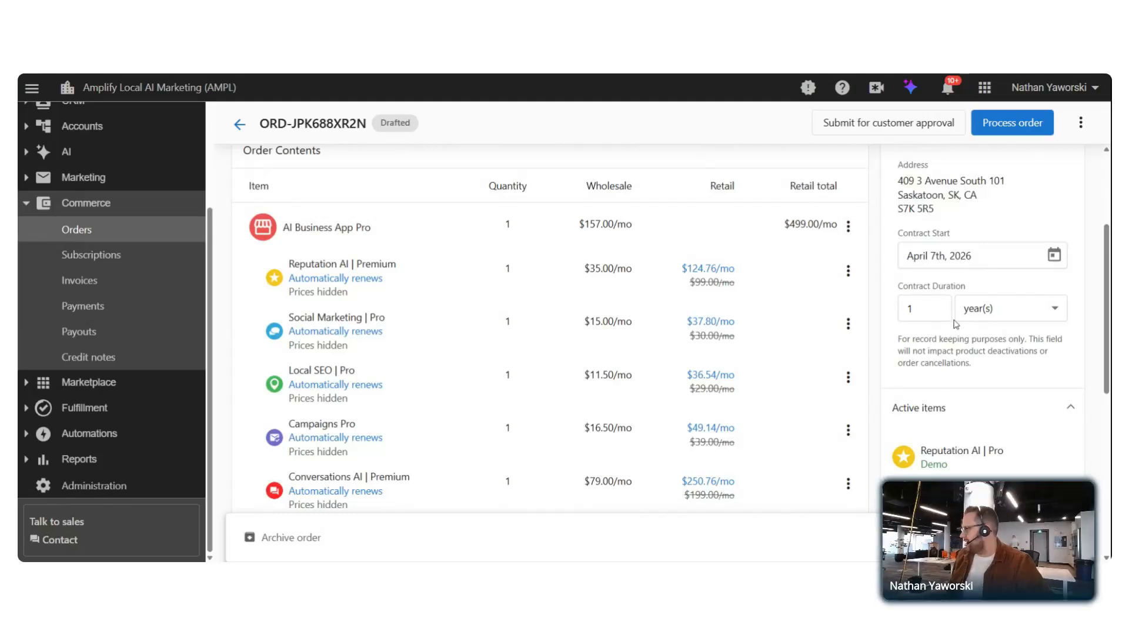
left_click(917, 308)
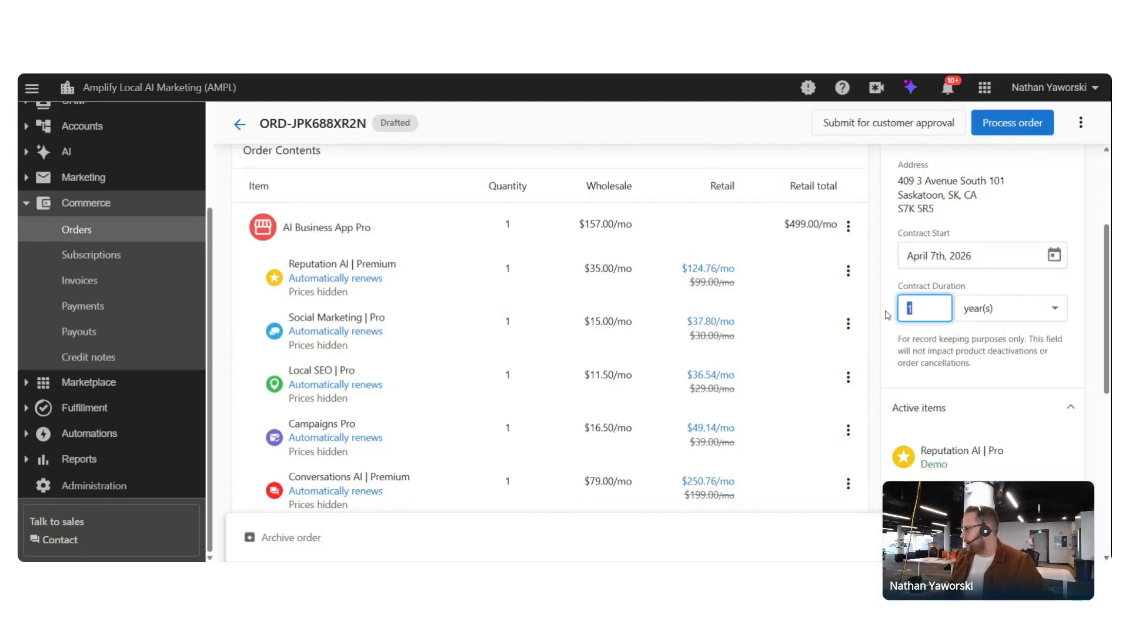
type("6")
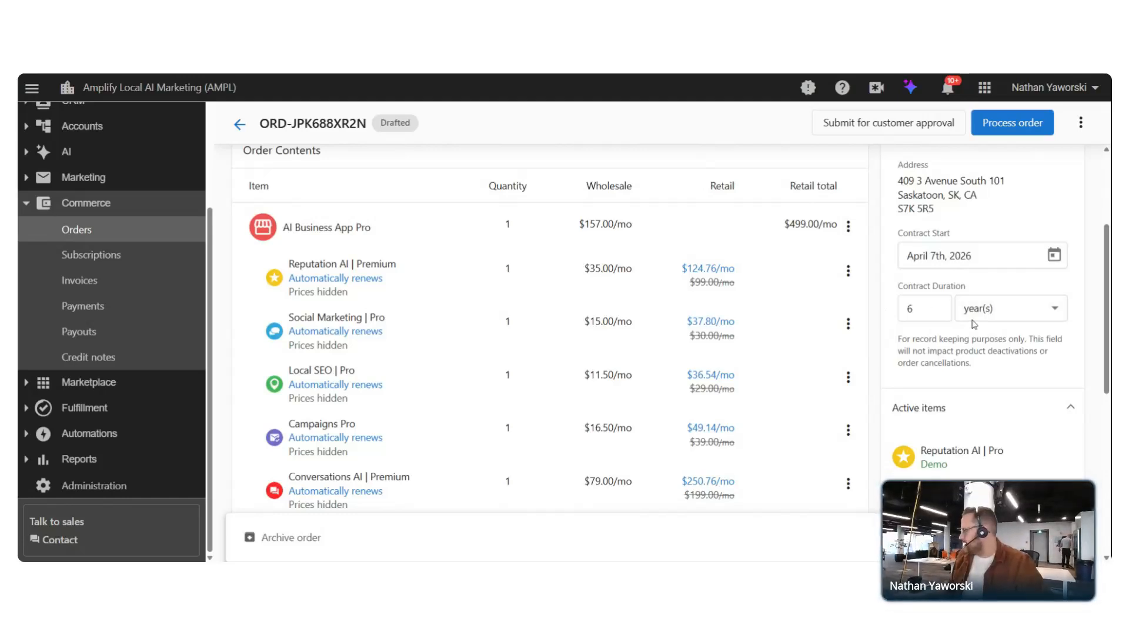
left_click(974, 324)
left_click(982, 346)
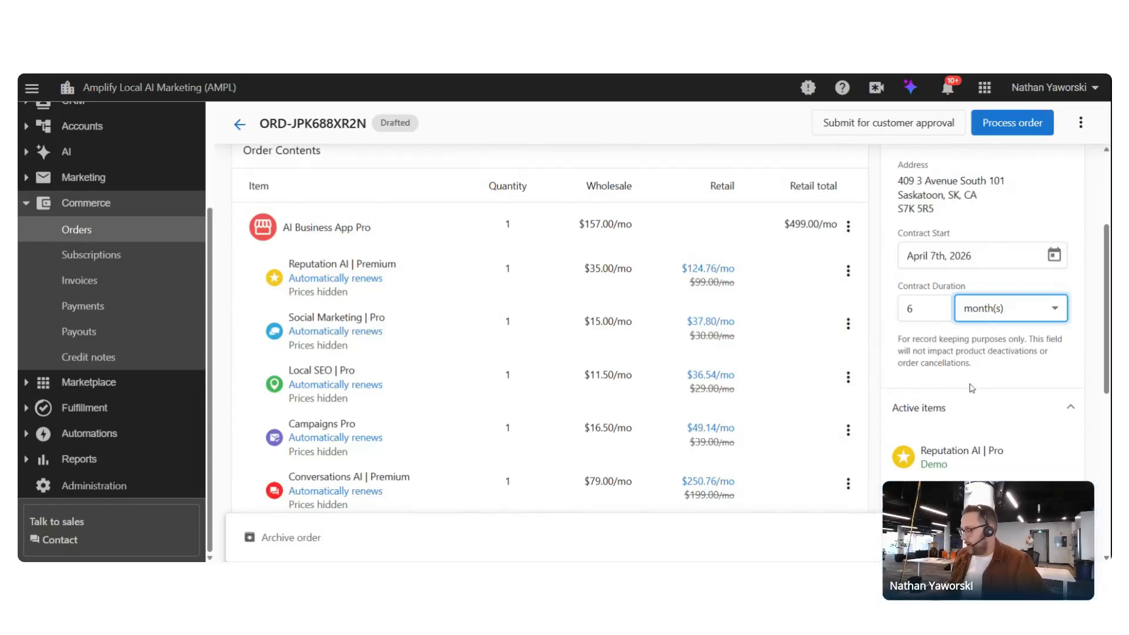
left_click(982, 362)
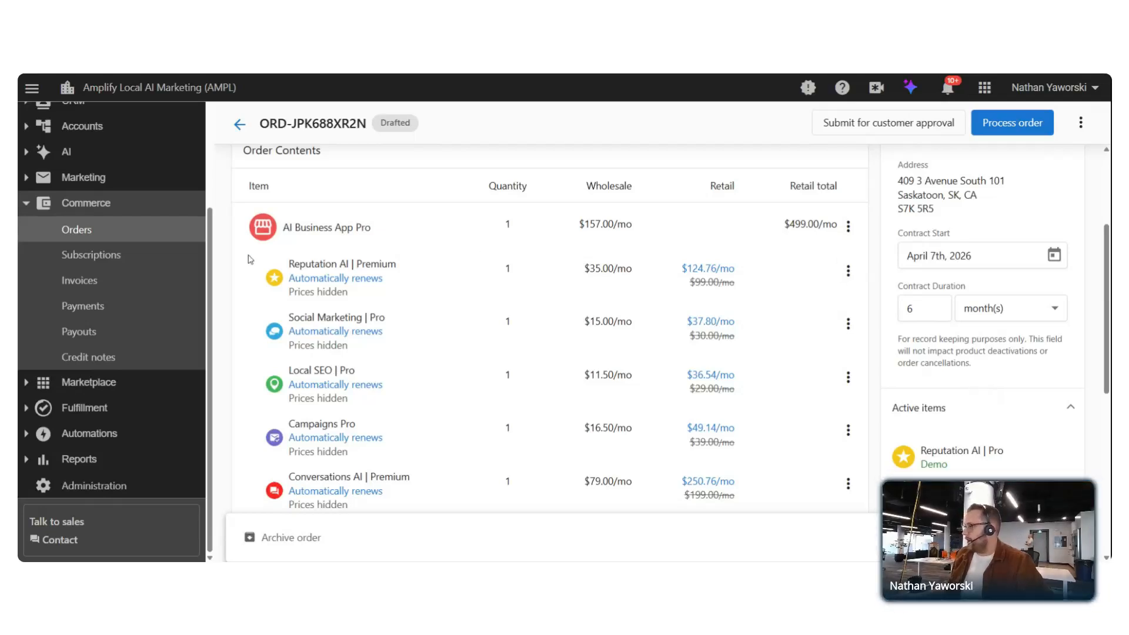
Set Reputation AI | Premium billing to a fixed number of payments over 6 months
left_click(848, 272)
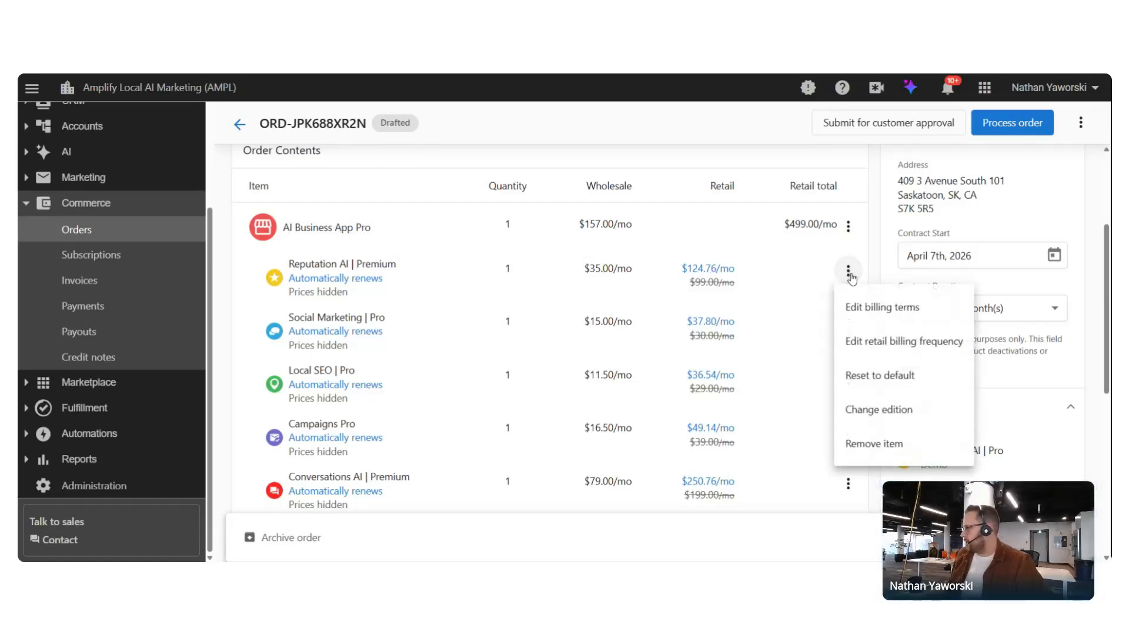
left_click(893, 310)
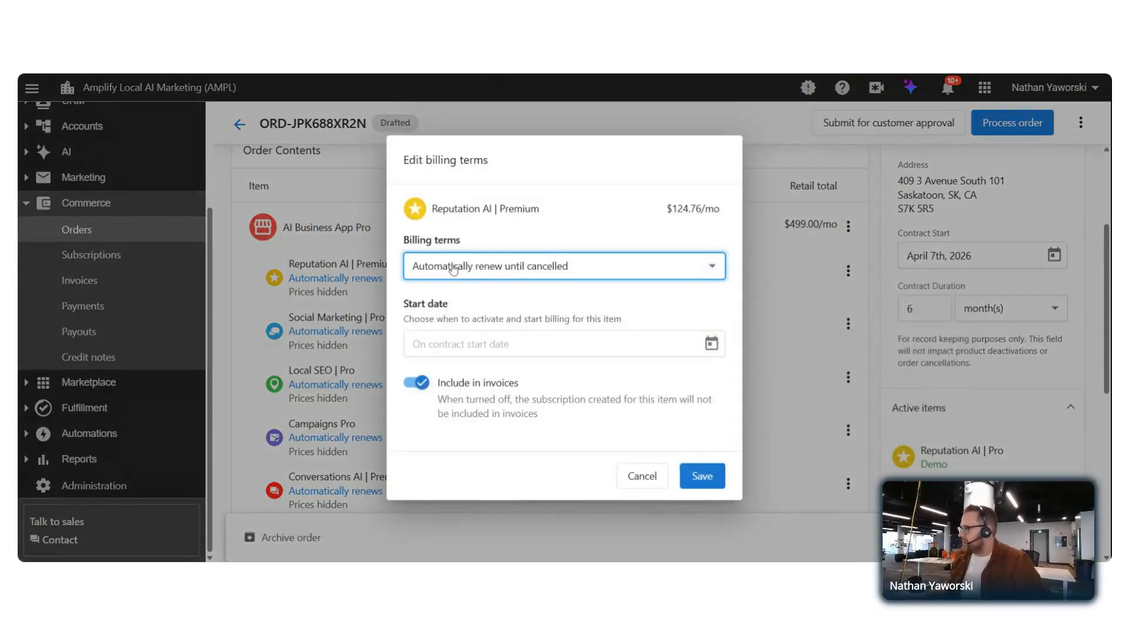
left_click(656, 268)
left_click(524, 350)
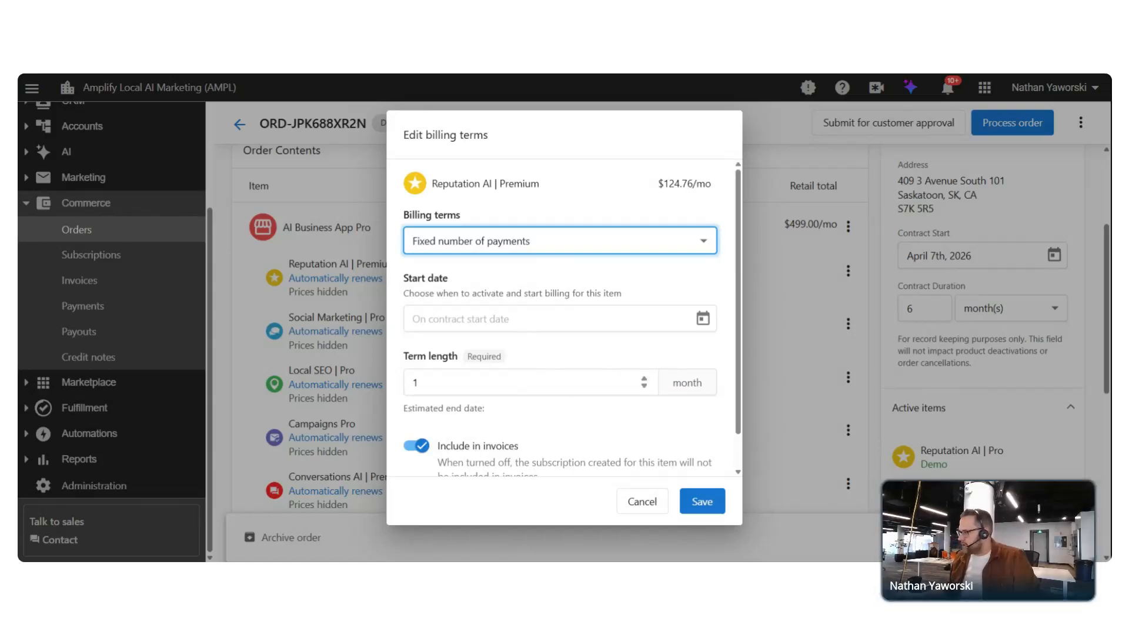
left_click(645, 380)
left_click(645, 380)
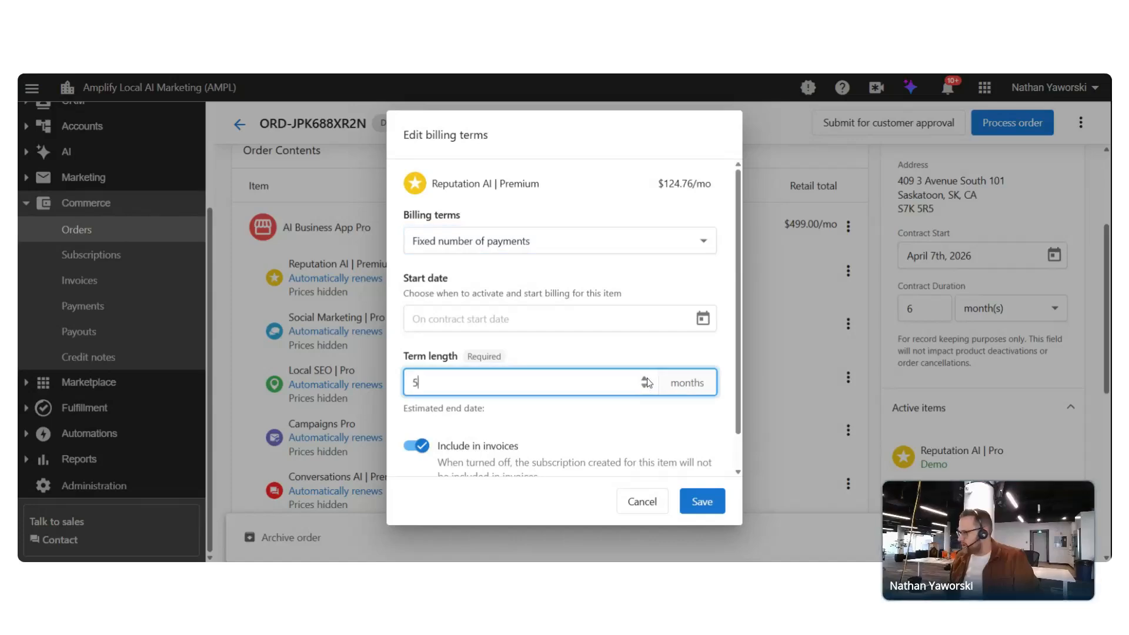
scroll(545, 413, "down", 1)
scroll(544, 413, "up", 1)
left_click(701, 501)
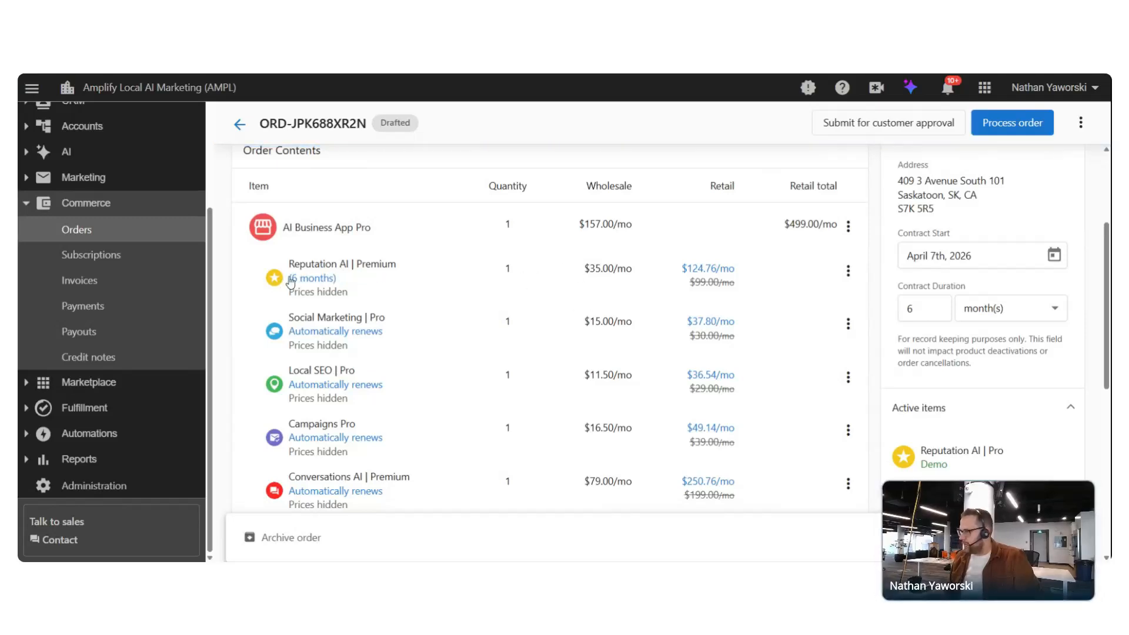
Set Social Marketing | Pro billing terms to a fixed number of payments with term length 6
left_click(848, 324)
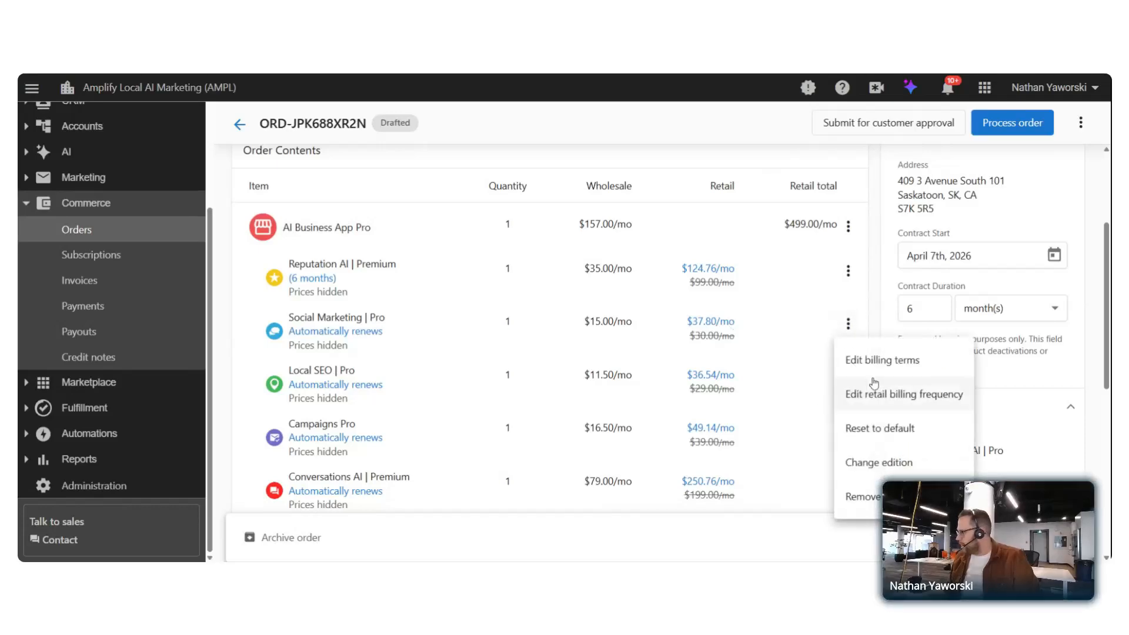
left_click(911, 365)
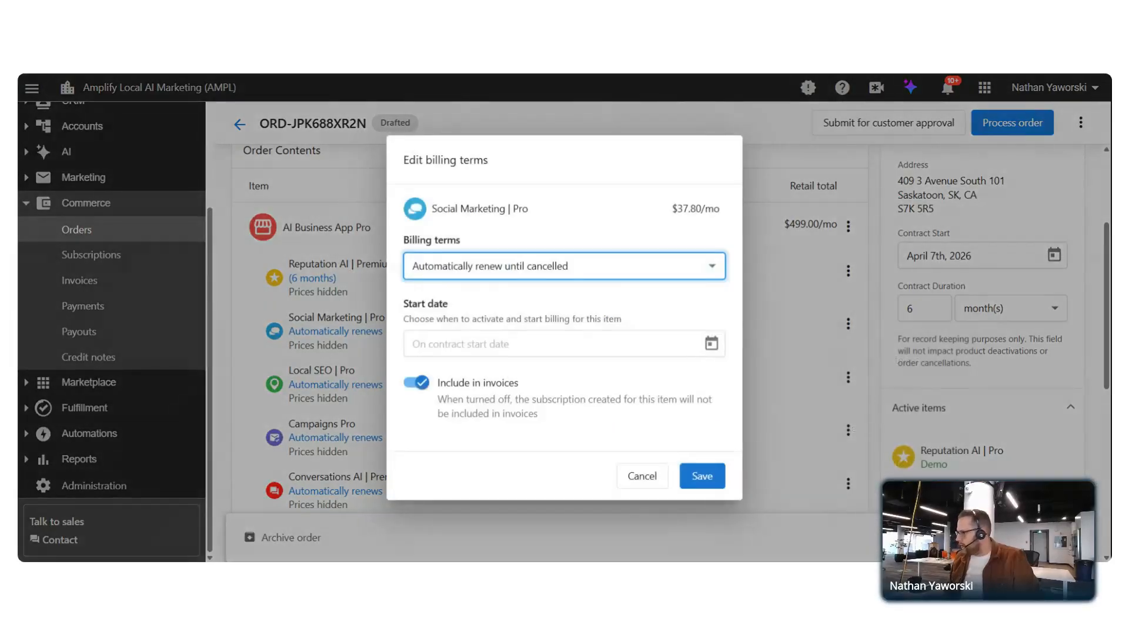
left_click(711, 343)
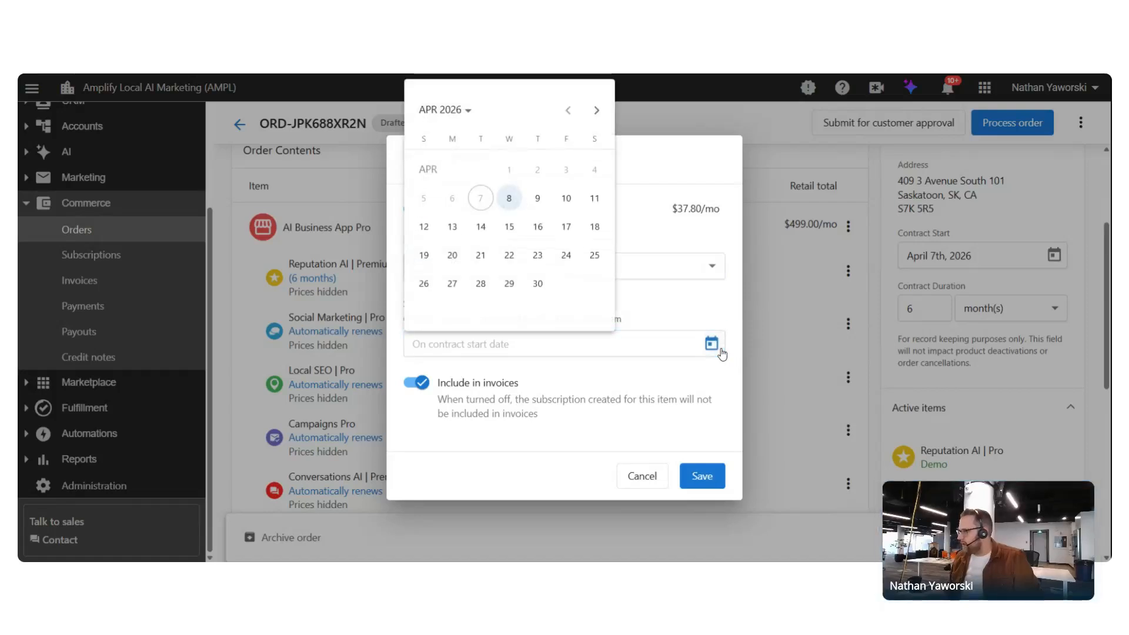
left_click(713, 346)
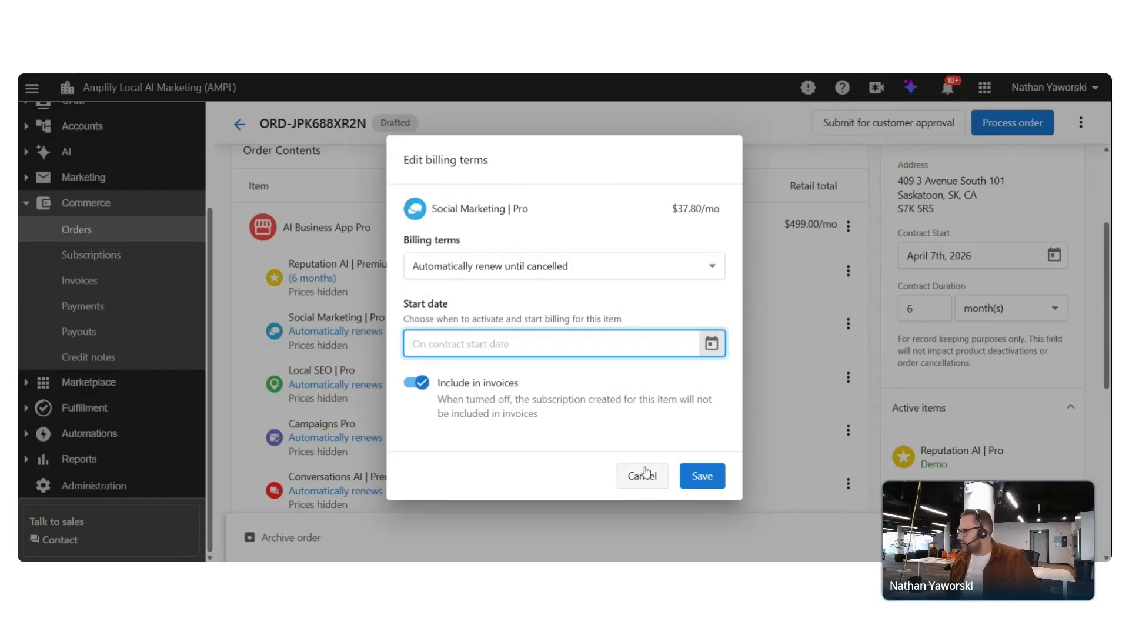
left_click(650, 275)
left_click(538, 333)
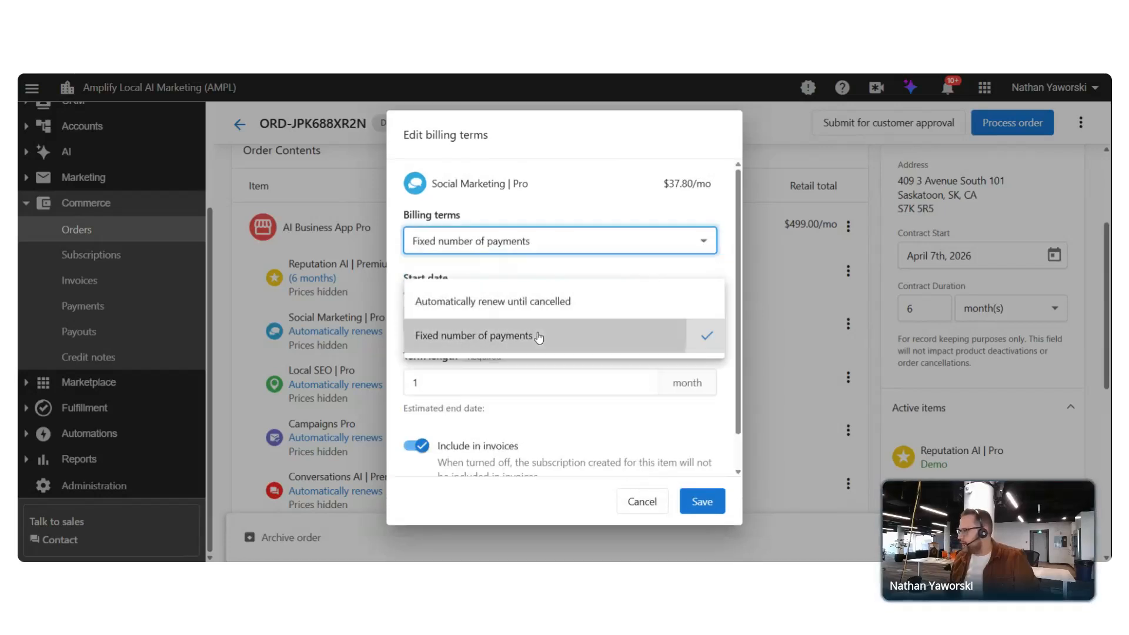
left_click(452, 382)
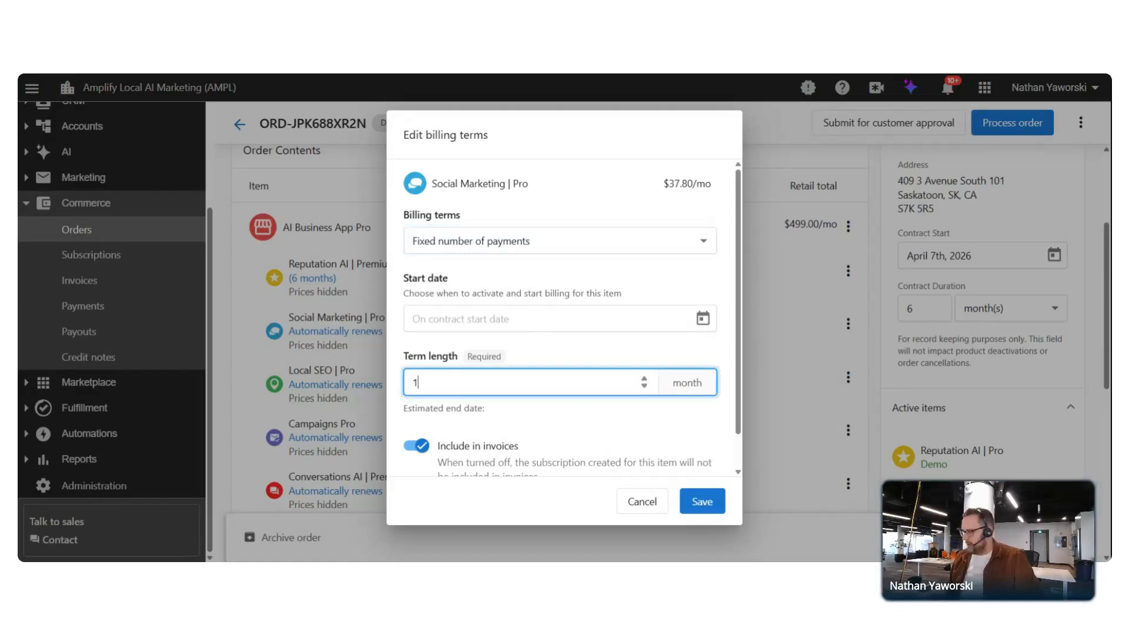
key("BackSpace")
type("6")
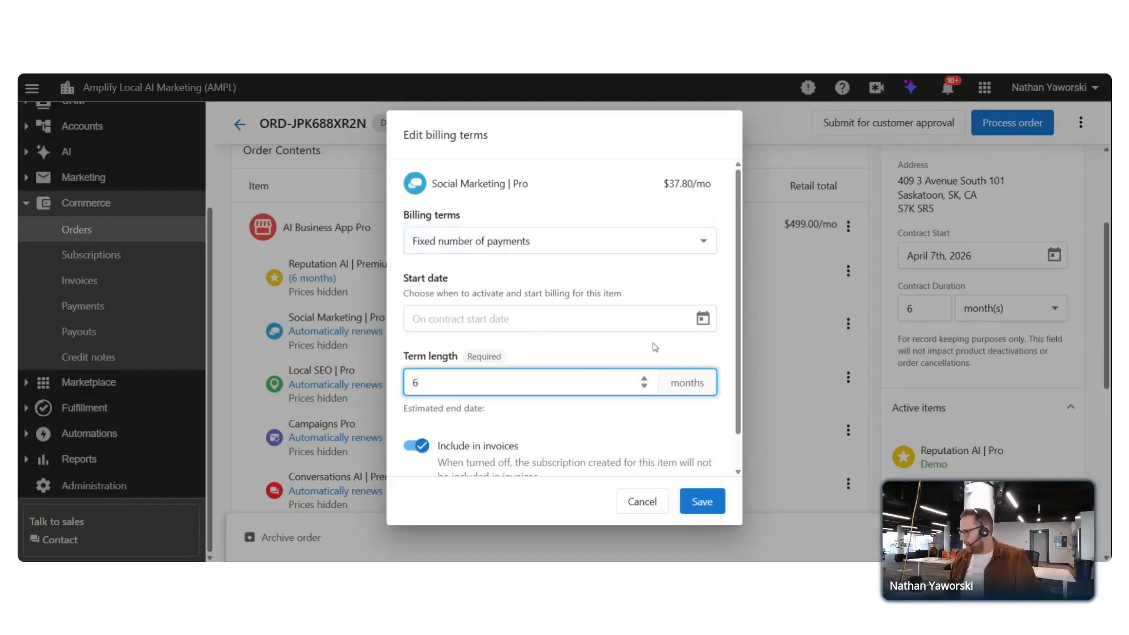
left_click(705, 505)
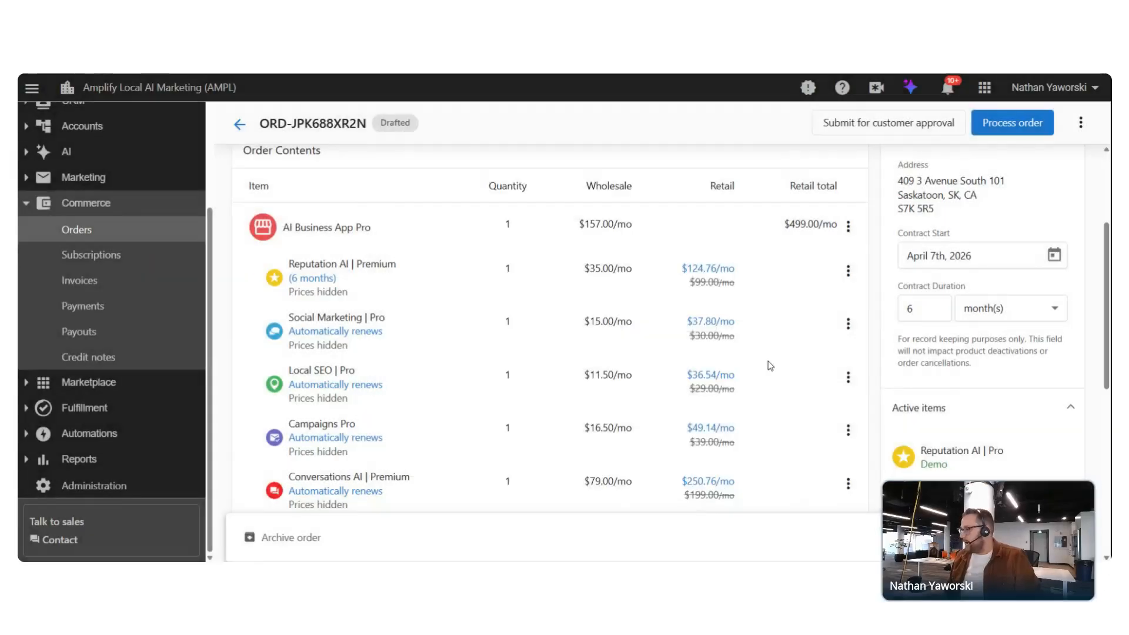
Change Local SEO's billing terms to a fixed number of payments with a 6-month term
left_click(848, 379)
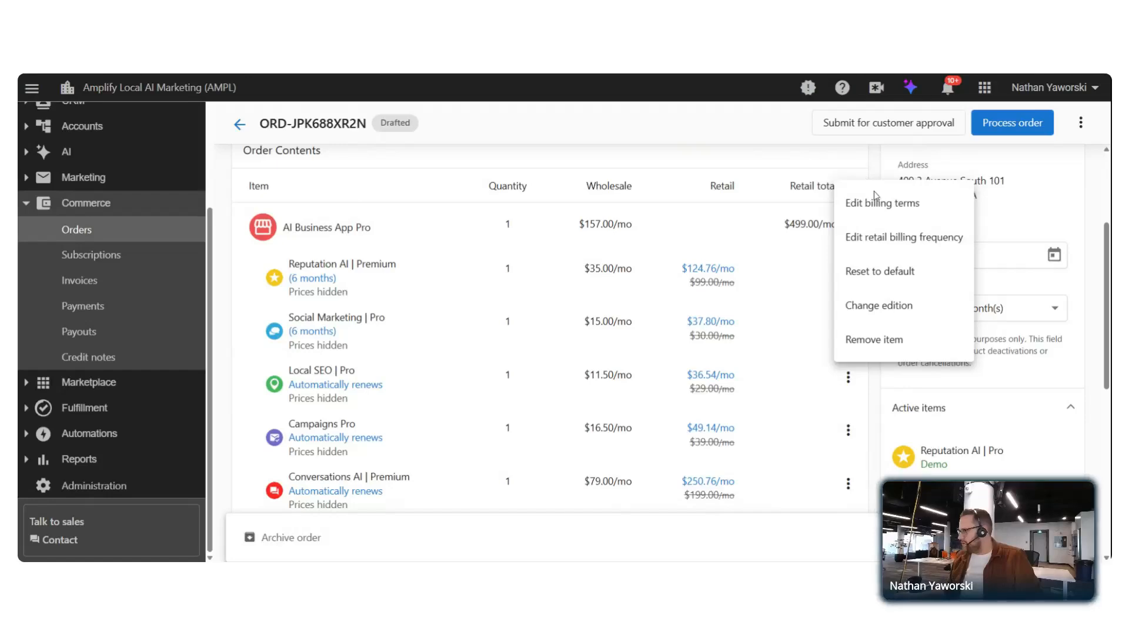
left_click(889, 203)
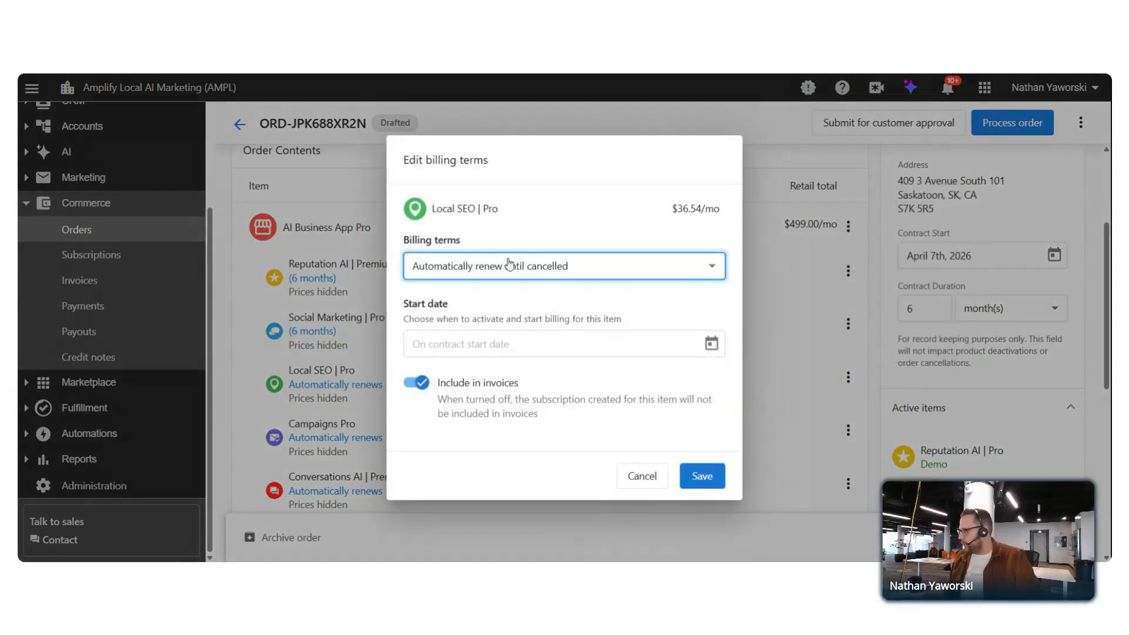
left_click(509, 265)
left_click(473, 333)
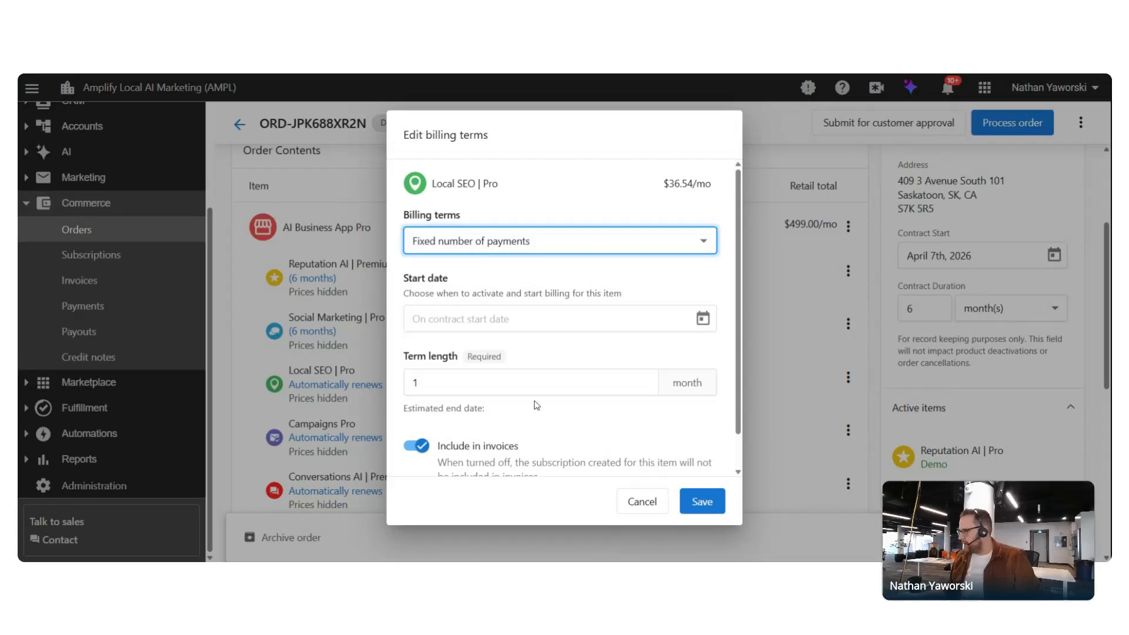
left_click(532, 382)
key("BackSpace")
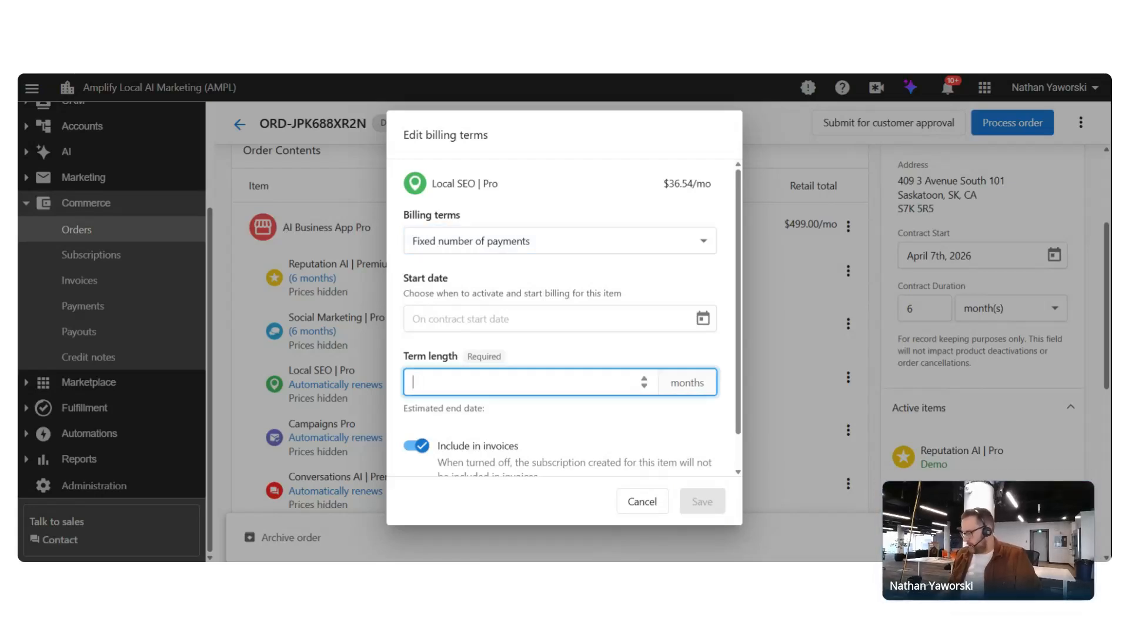
type("6")
left_click(701, 502)
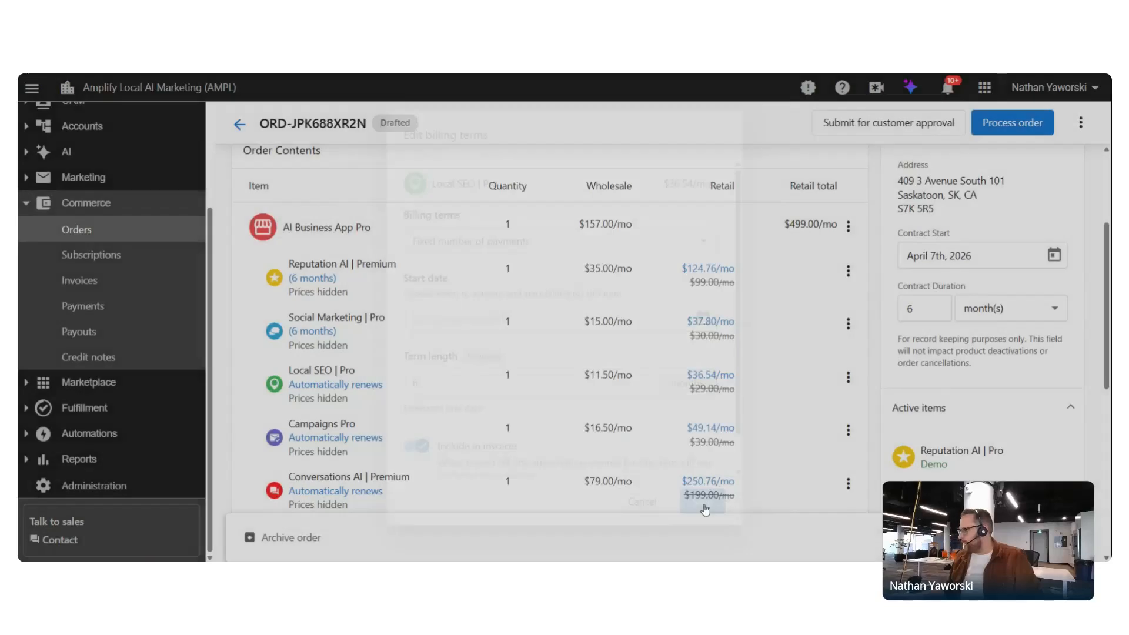
Switch Campaigns Pro's billing terms to a fixed number of payments
left_click(848, 430)
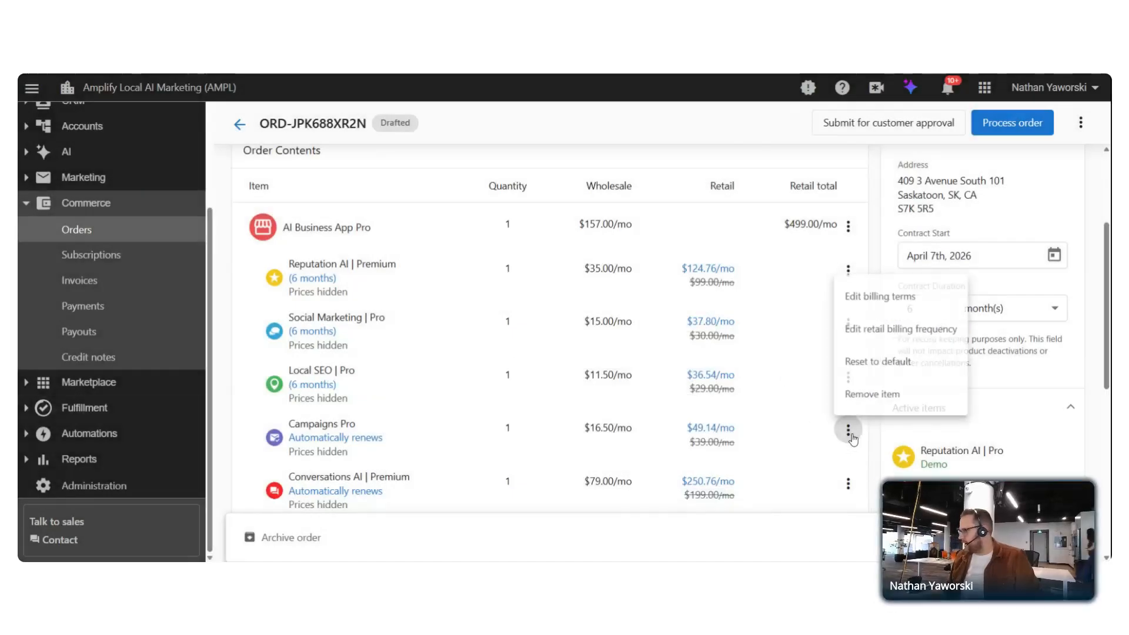
left_click(907, 291)
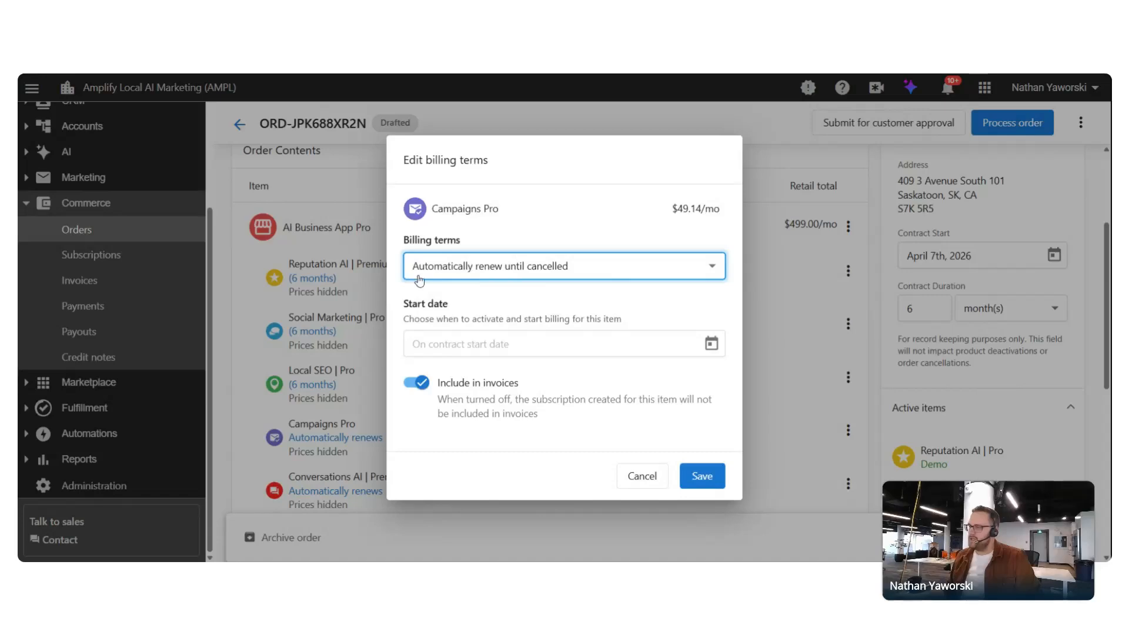
left_click(588, 269)
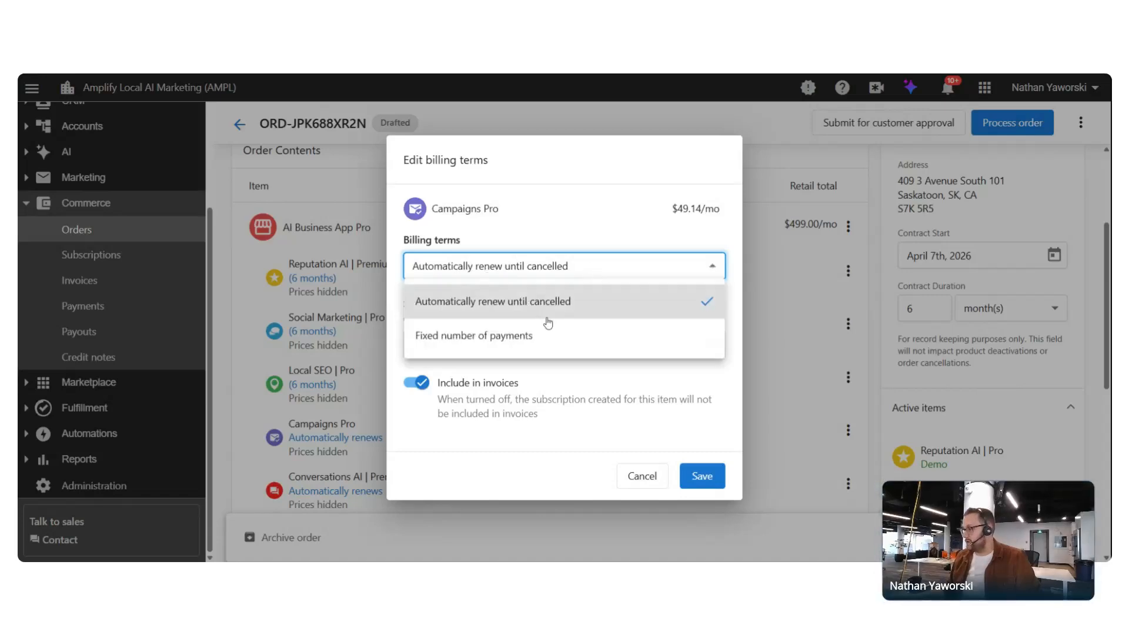
left_click(517, 334)
left_click(705, 502)
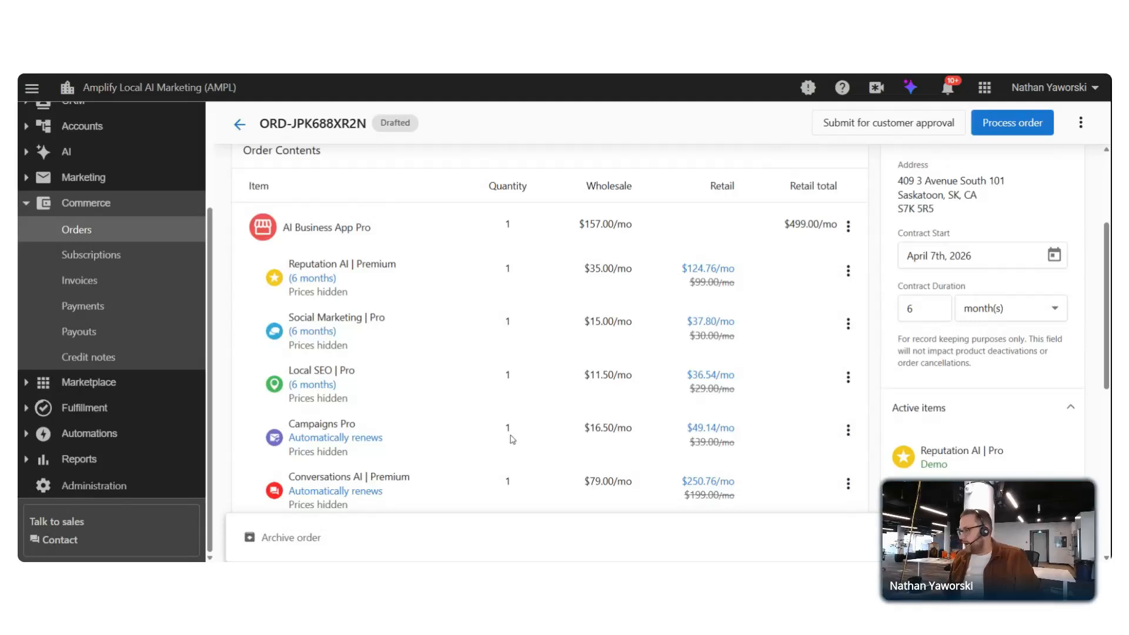
scroll(855, 387, "down", 2)
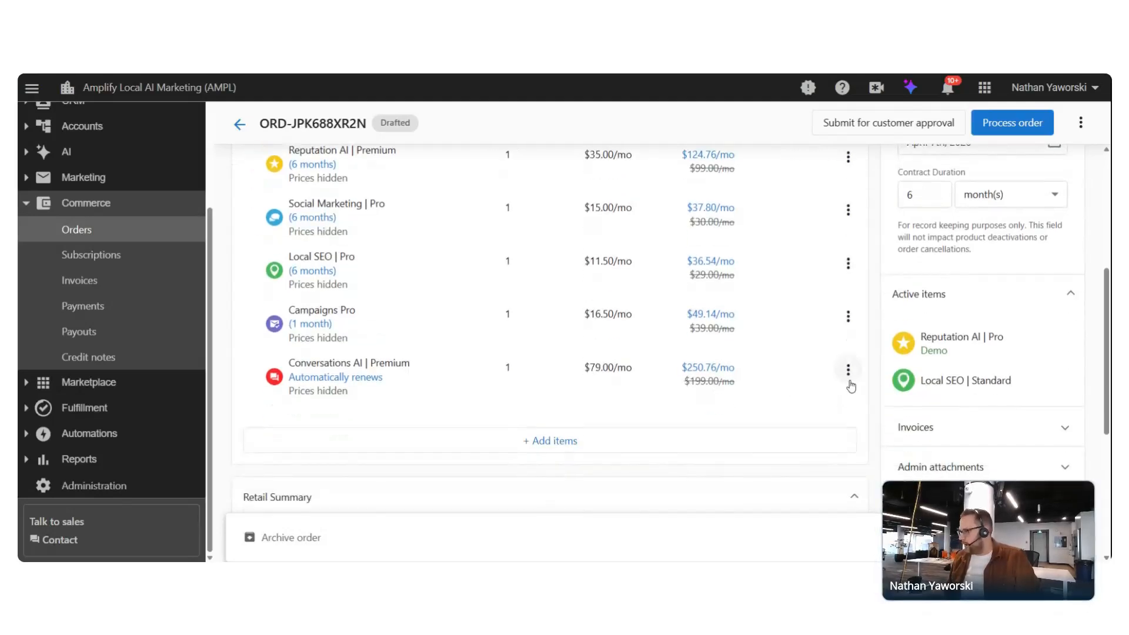
Change Campaigns Pro's term length from 1 to 6 months
left_click(848, 317)
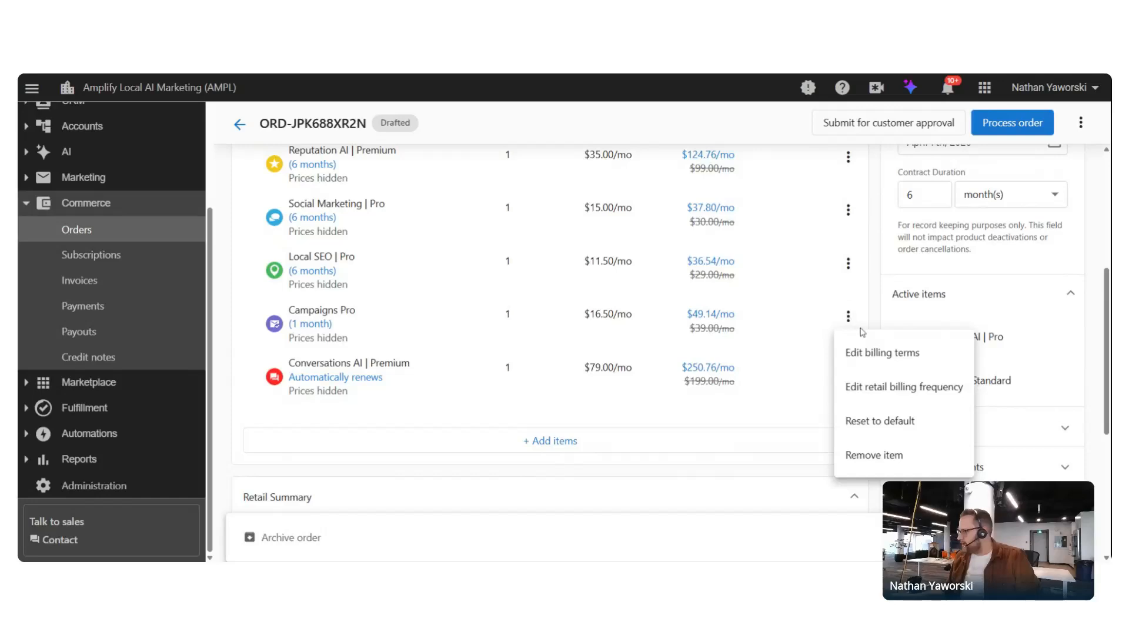
left_click(875, 354)
left_click(419, 383)
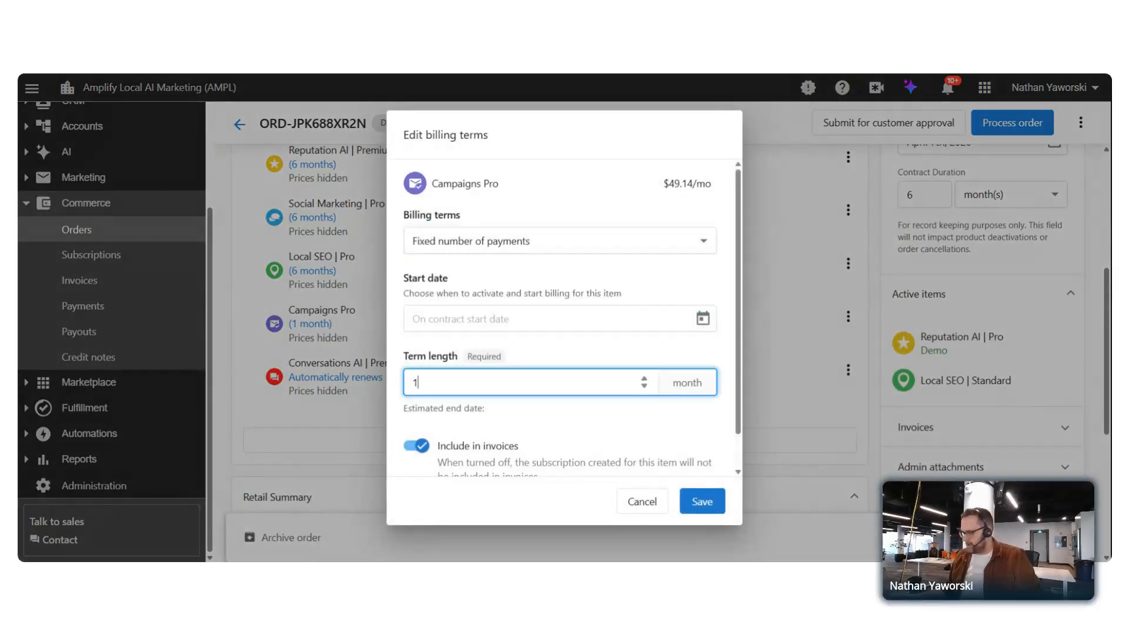
key("BackSpace")
type("6")
left_click(700, 501)
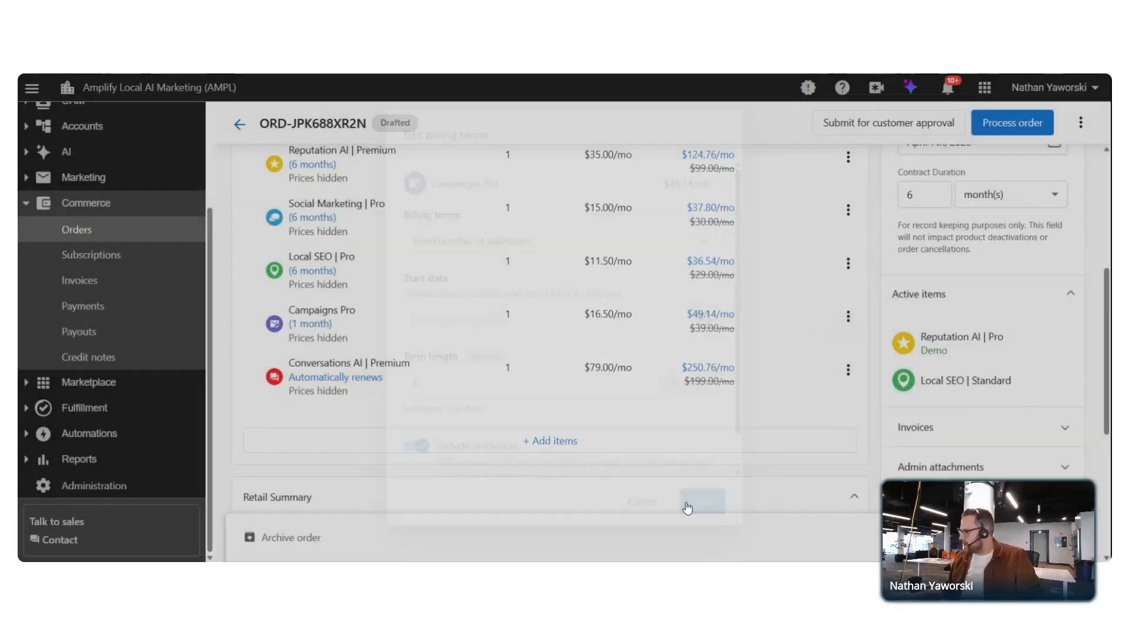
Give Conversations AI fixed-payment billing with a 6-month term length
left_click(848, 370)
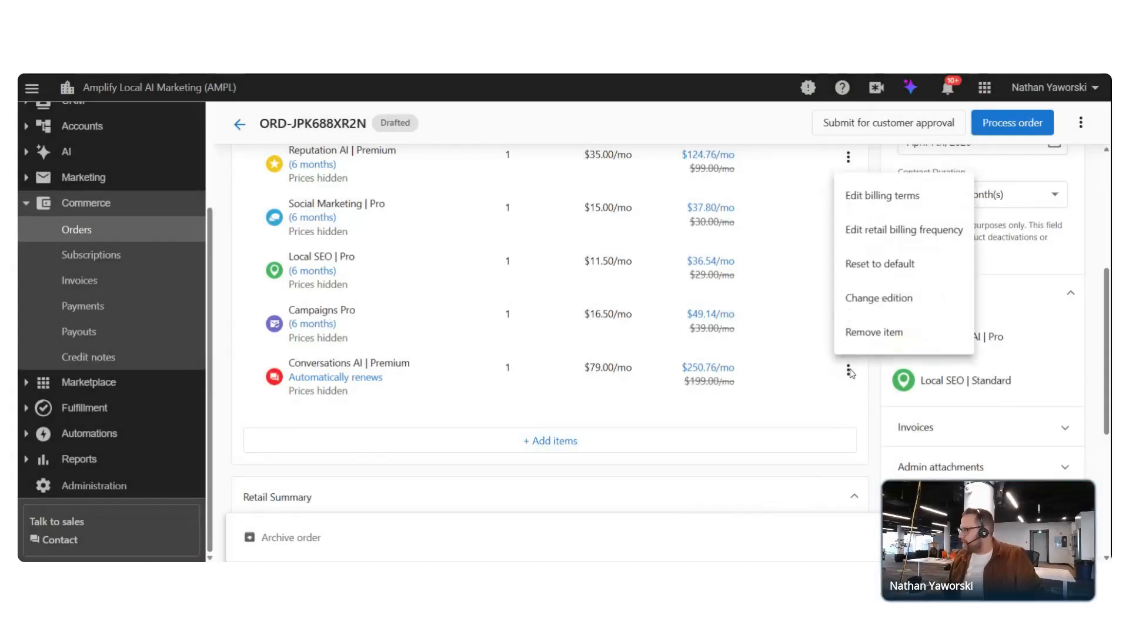
left_click(891, 195)
left_click(545, 269)
left_click(470, 336)
left_click(452, 384)
type("6")
left_click(700, 502)
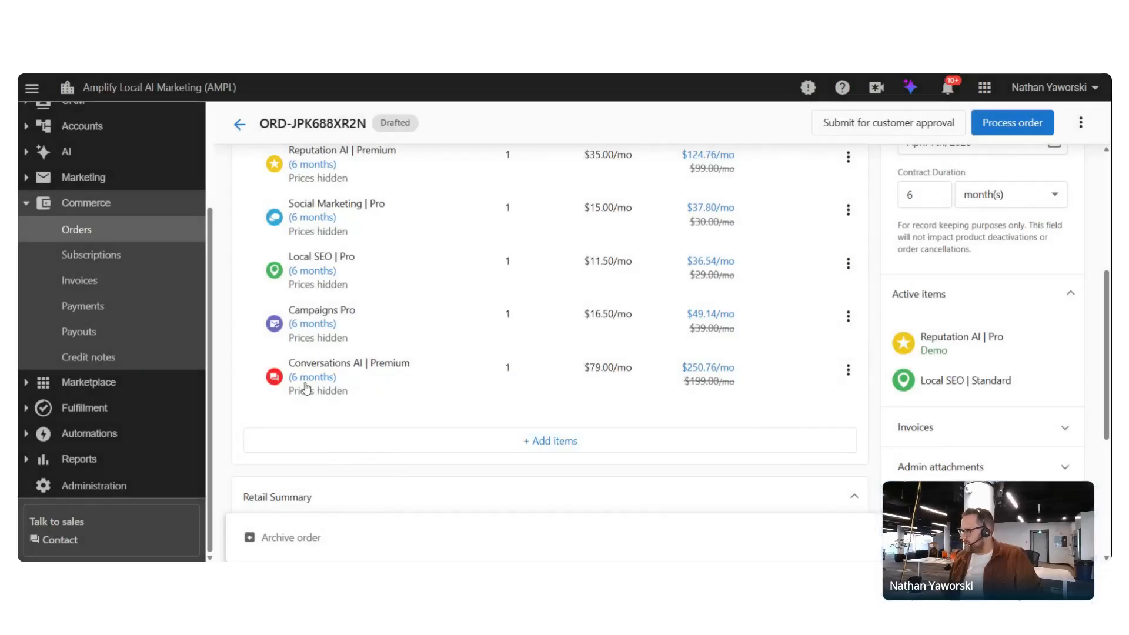
scroll(508, 325, "up", 1)
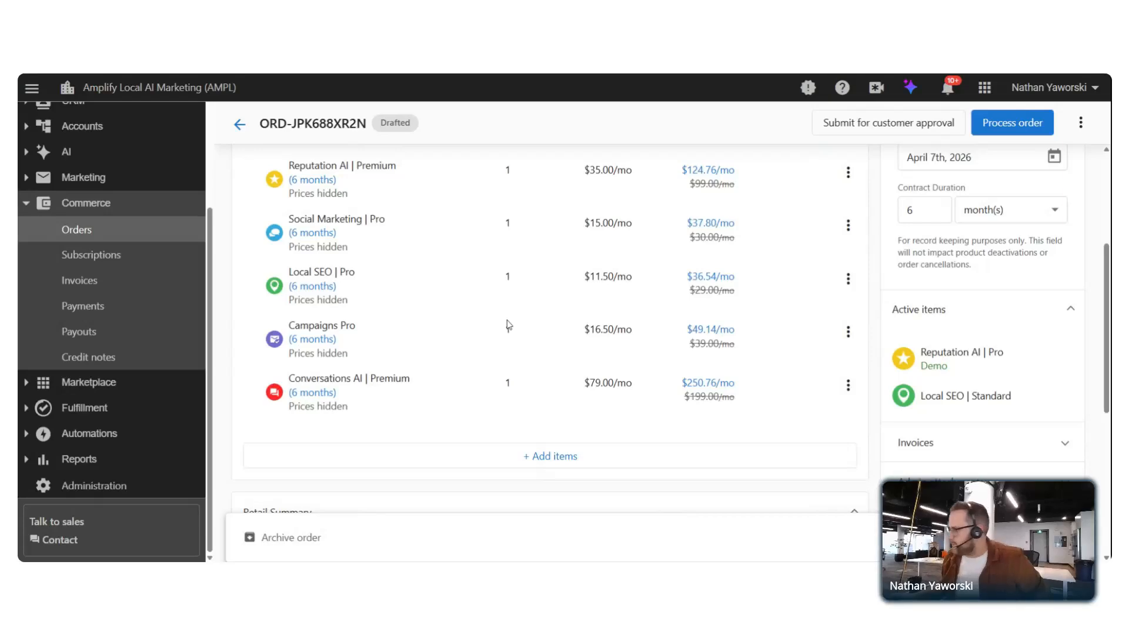
scroll(508, 325, "up", 5)
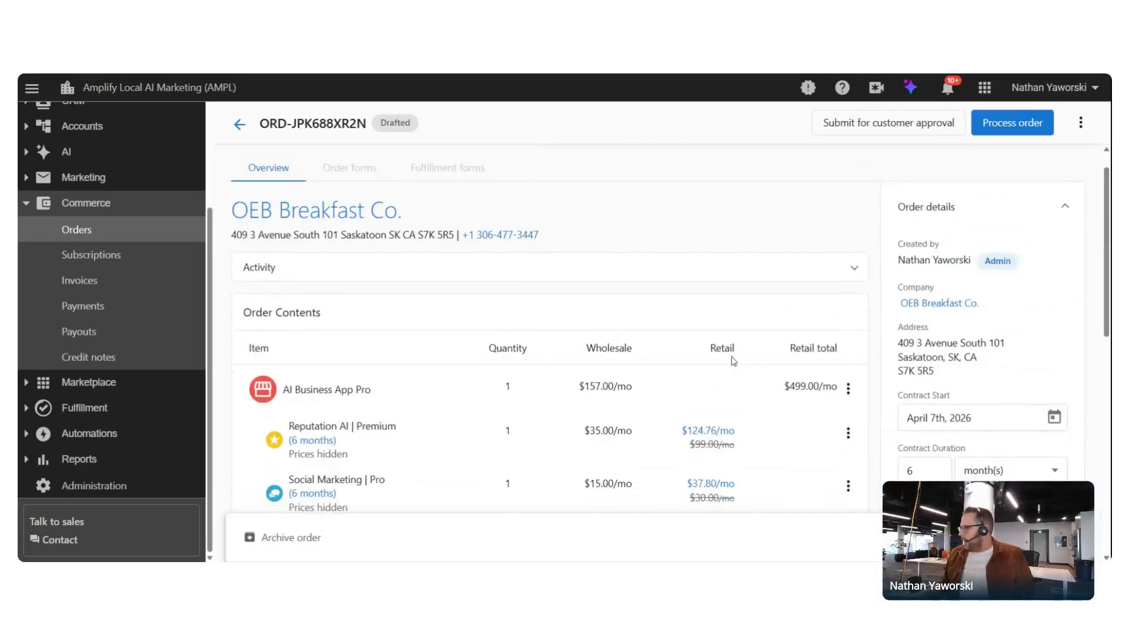
Check the $499.00 subtotal, $54.89 taxes and $553.89 due now, then begin processing the order
scroll(734, 363, "down", 6)
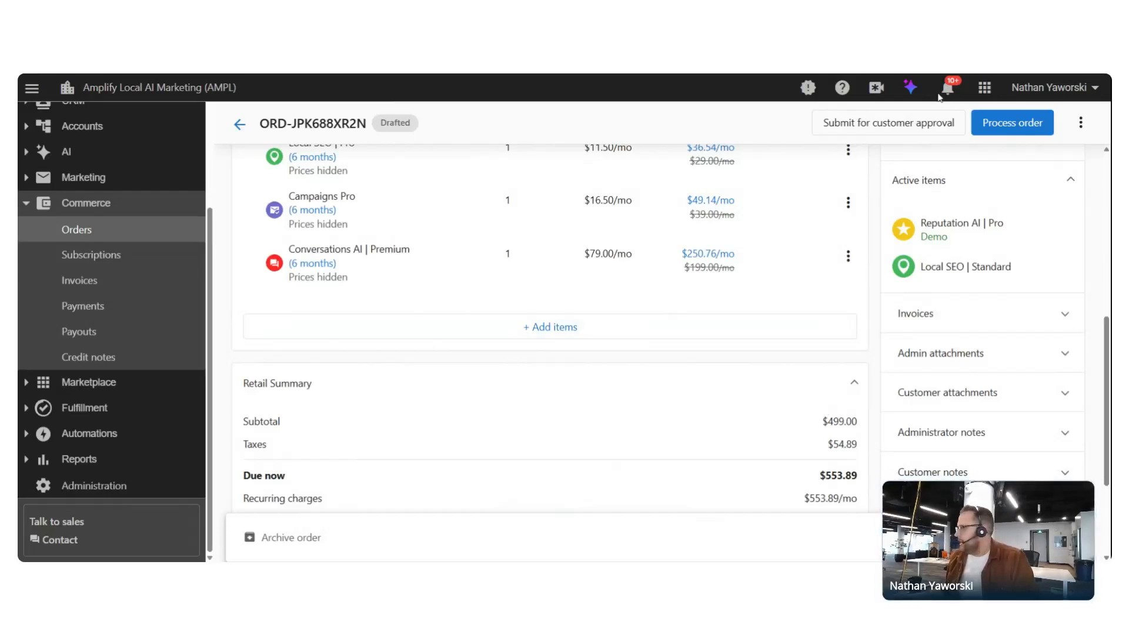
left_click(832, 131)
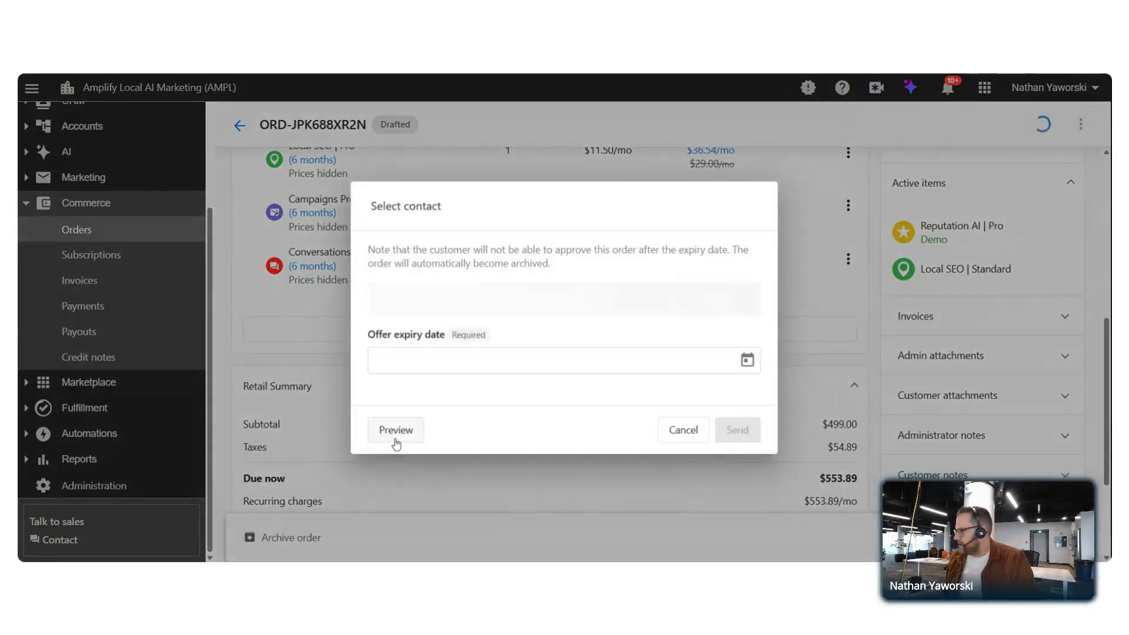
left_click(394, 442)
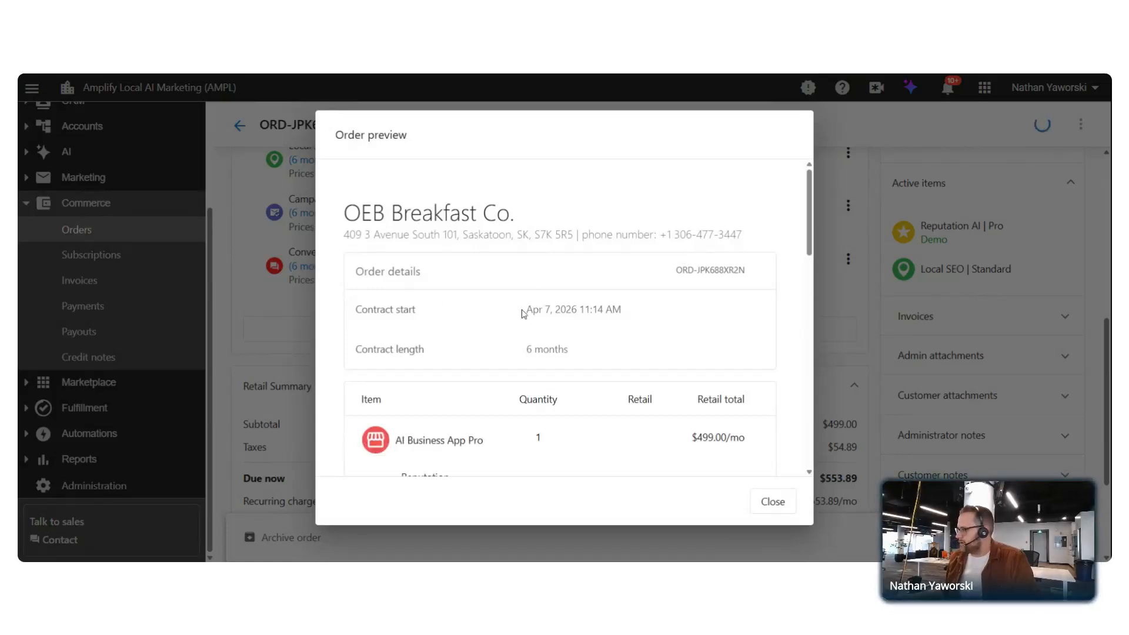
scroll(525, 316, "down", 2)
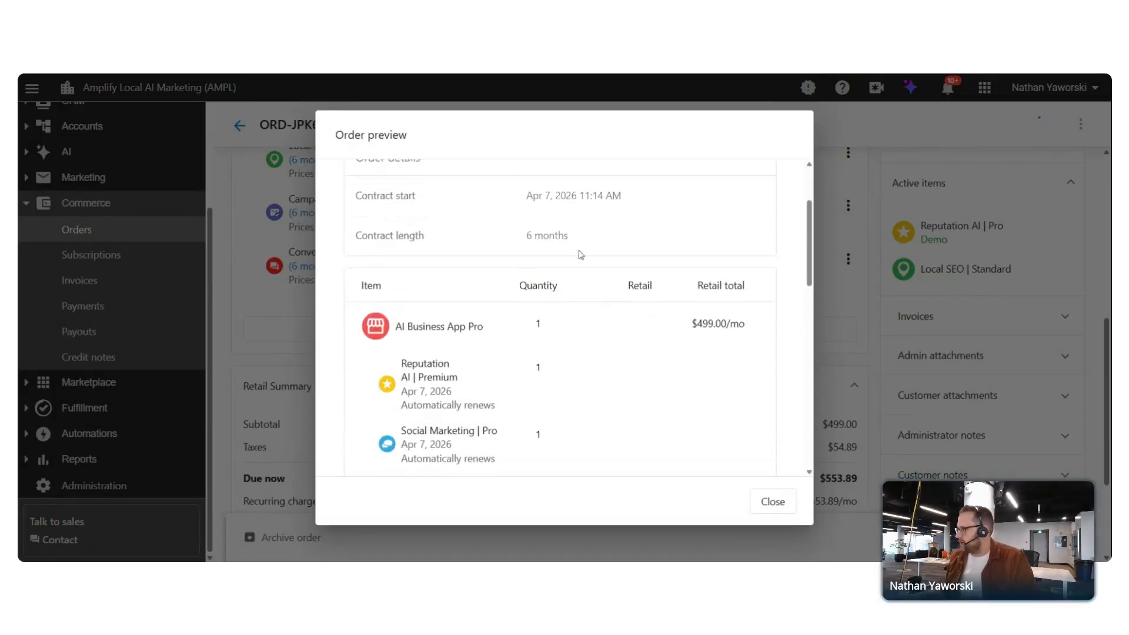
scroll(661, 292, "down", 8)
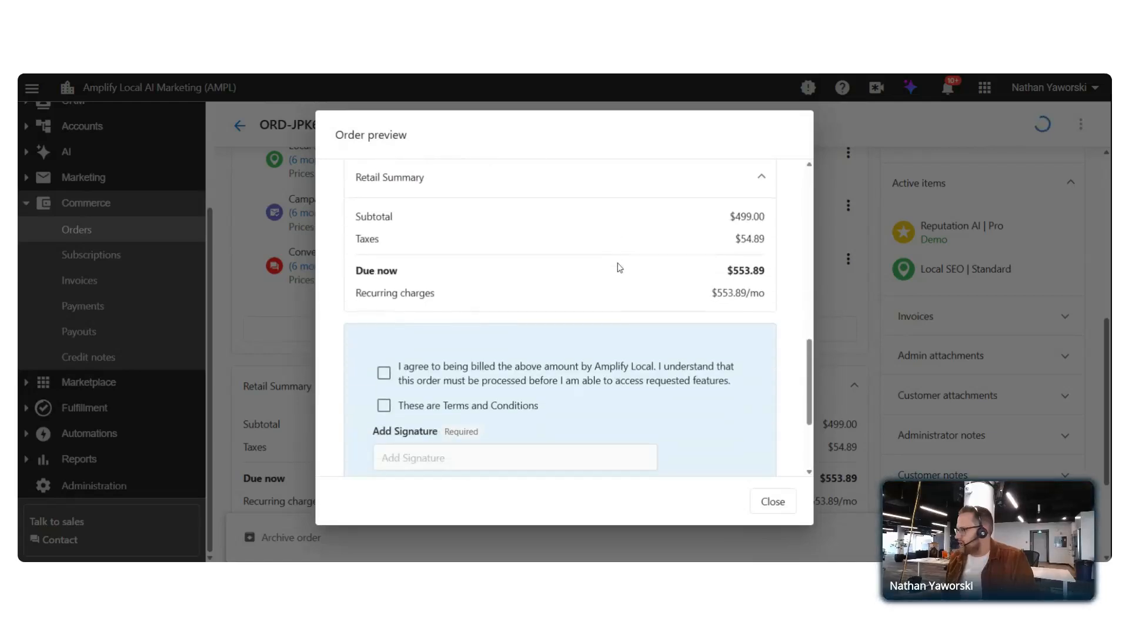
scroll(644, 253, "down", 2)
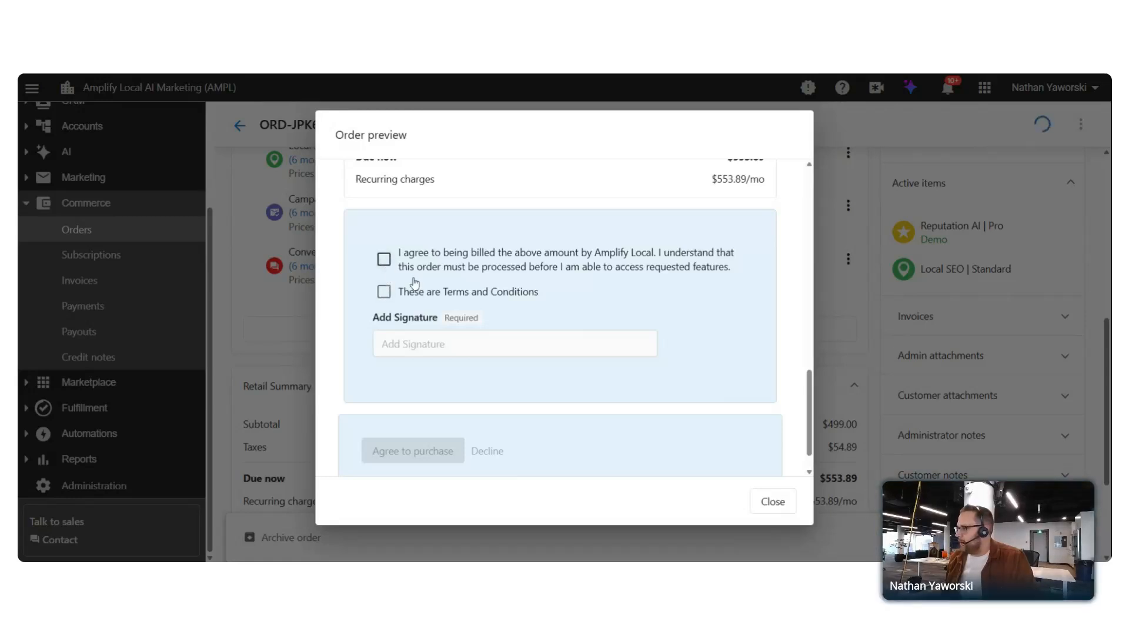
left_click(383, 258)
left_click(384, 291)
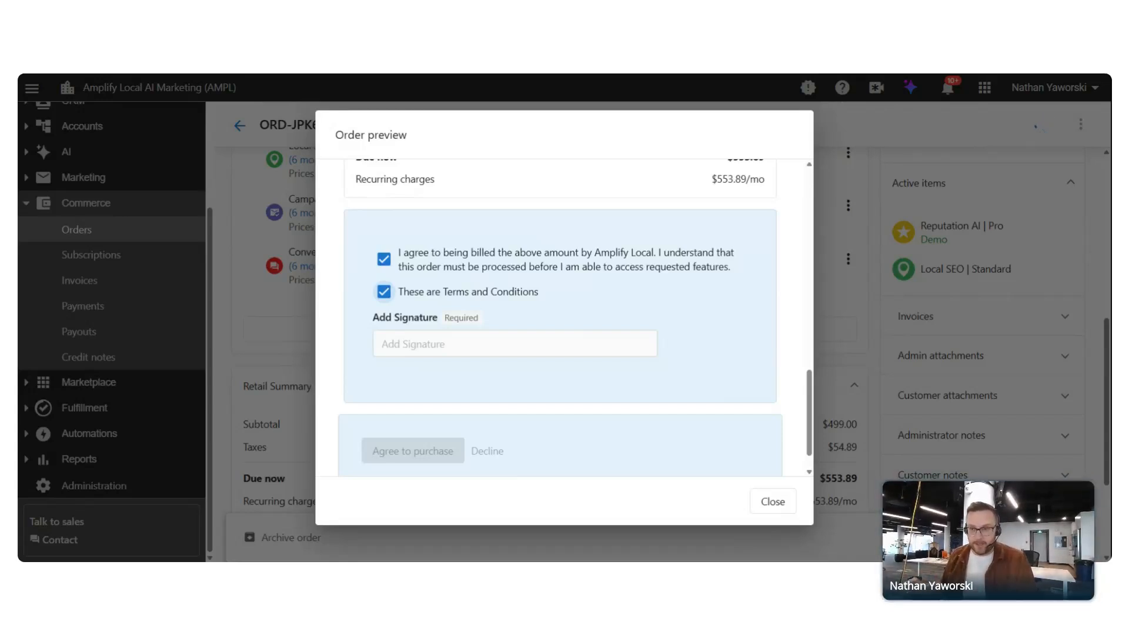
left_click(774, 508)
left_click(681, 448)
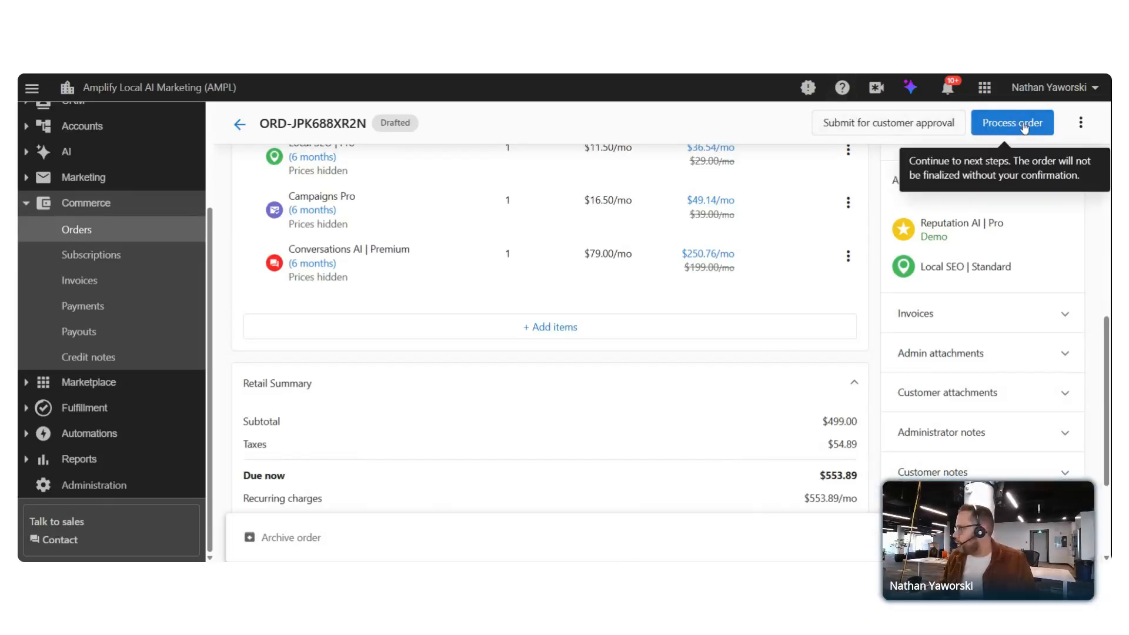
Expand the Customer and Admin attachments and the Administrator and Customer notes sections
scroll(779, 412, "down", 1)
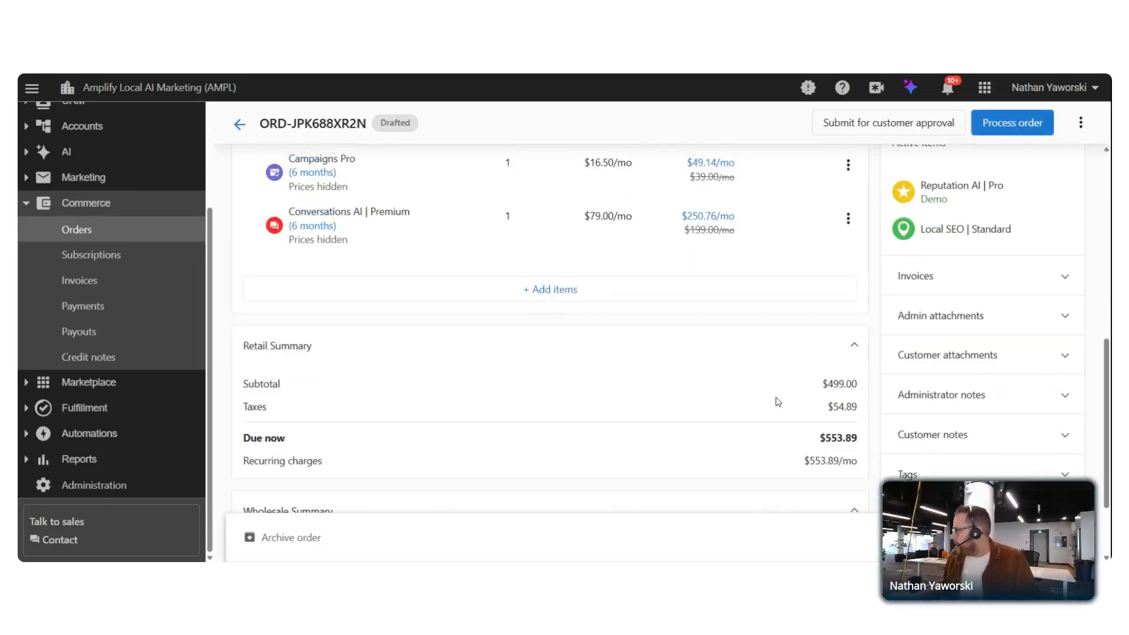
scroll(778, 401, "down", 2)
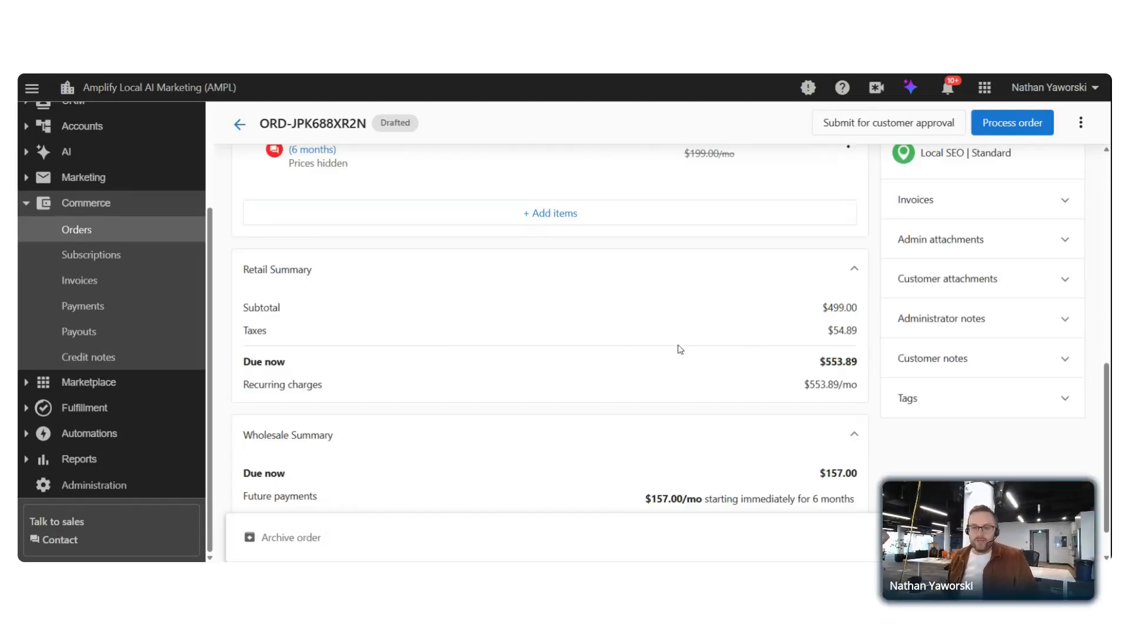
left_click(982, 280)
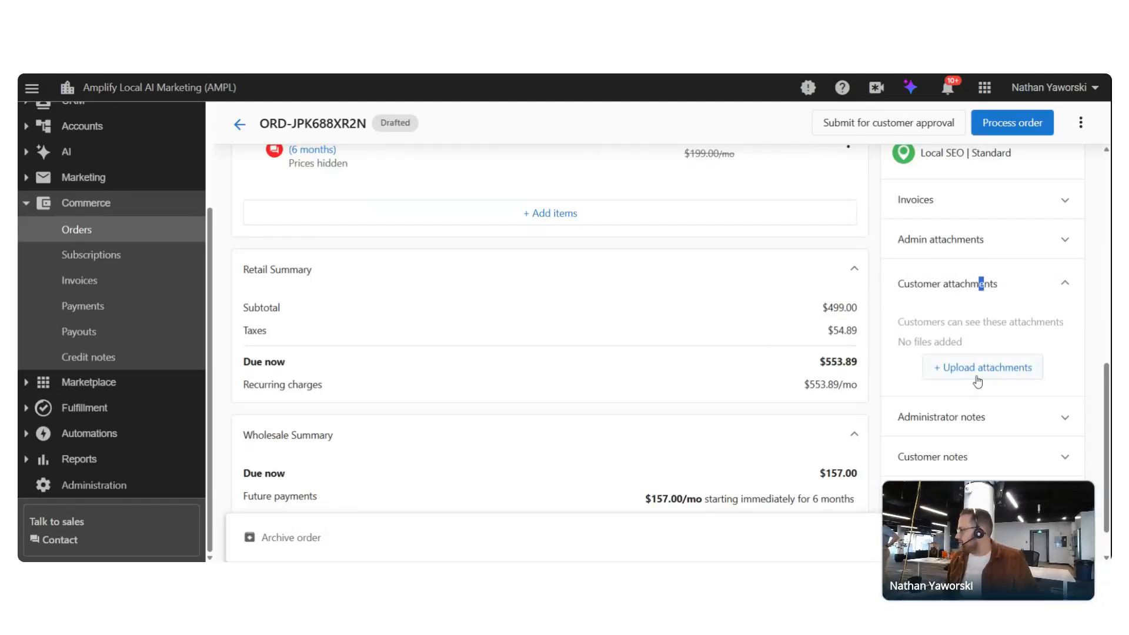
left_click(997, 242)
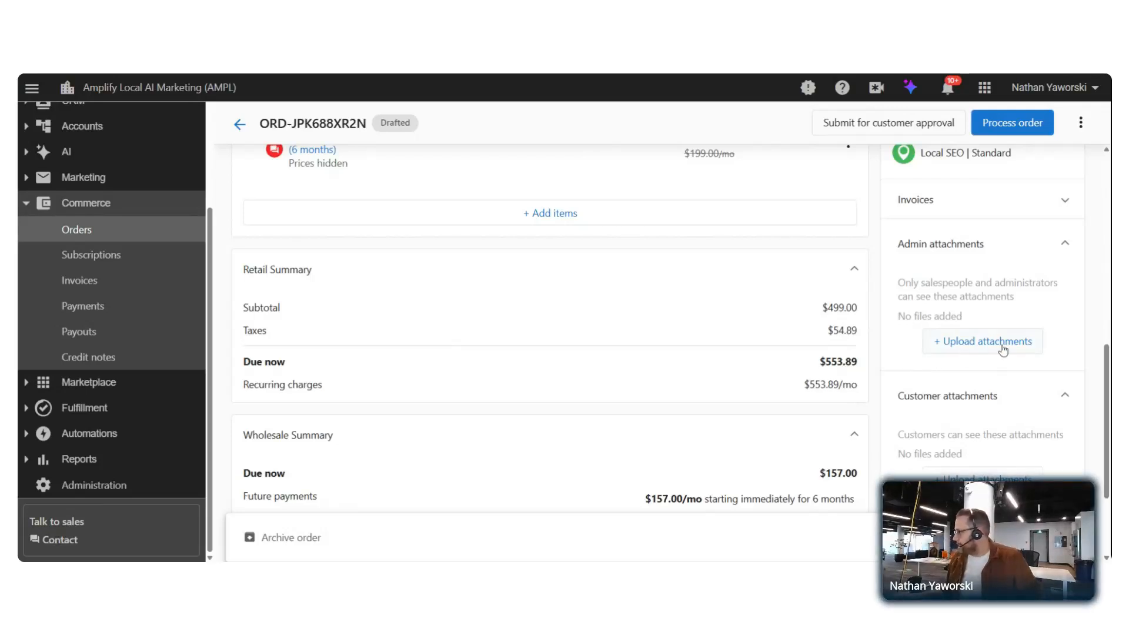
scroll(1011, 353, "down", 3)
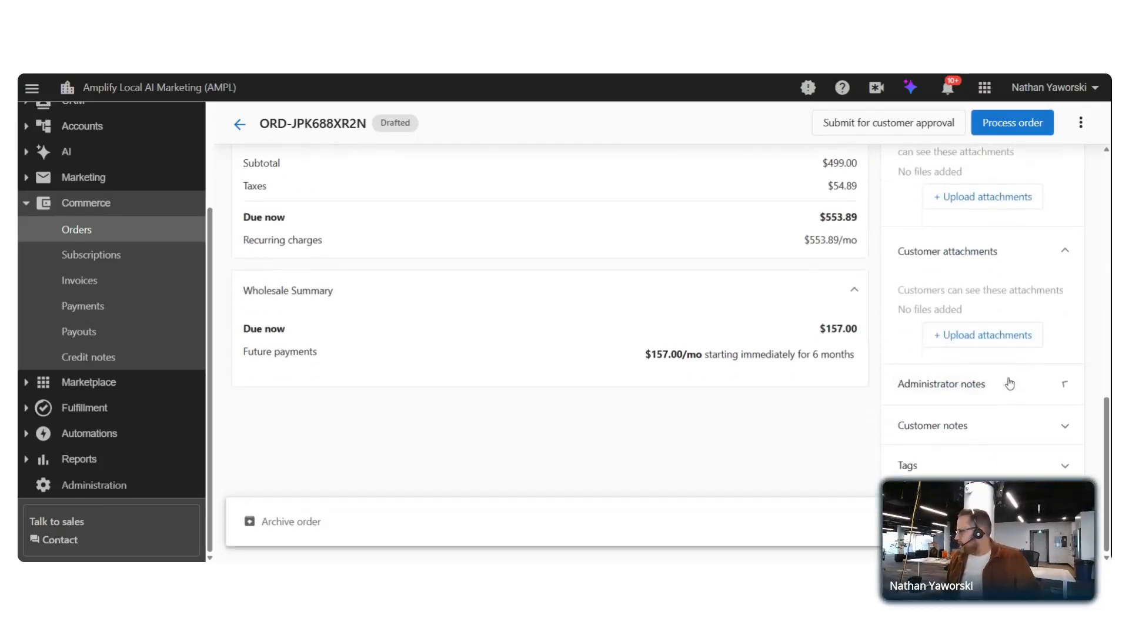
left_click(1007, 383)
scroll(965, 434, "down", 3)
left_click(963, 434)
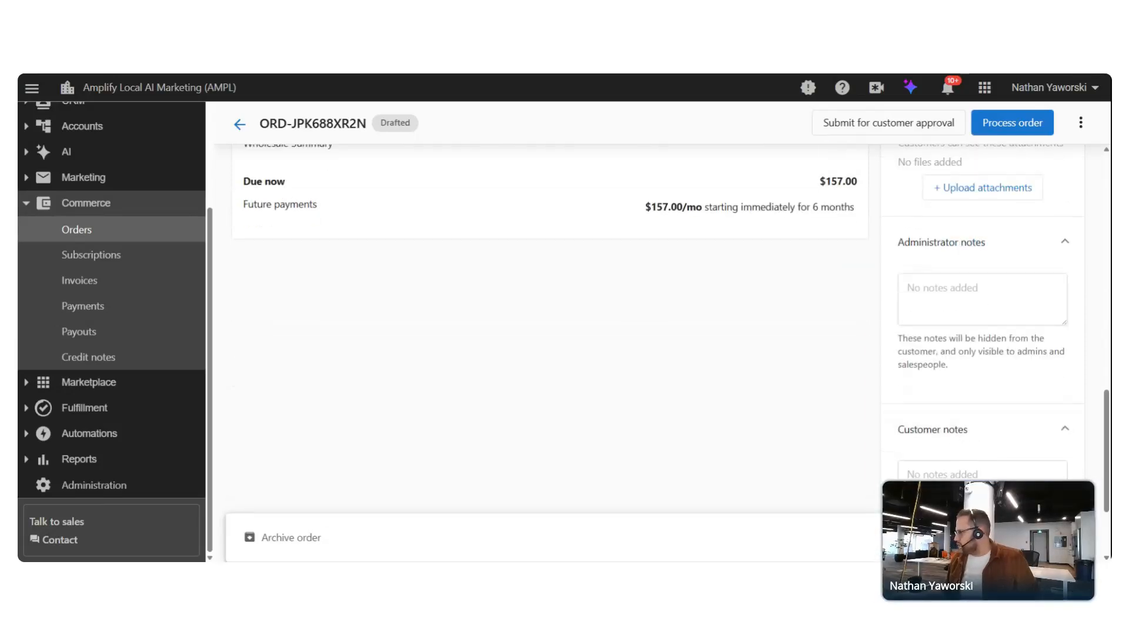
Scroll the Order Contents and bring up the Add items dialog
scroll(1059, 433, "up", 10)
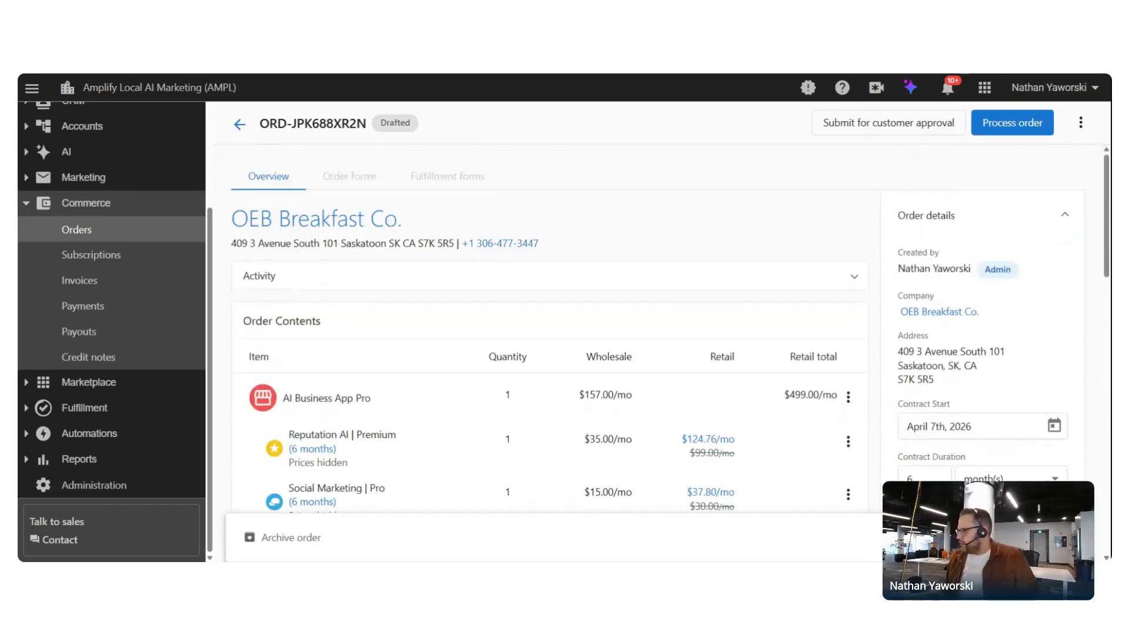
scroll(687, 360, "down", 3)
scroll(687, 360, "down", 2)
scroll(641, 370, "up", 3)
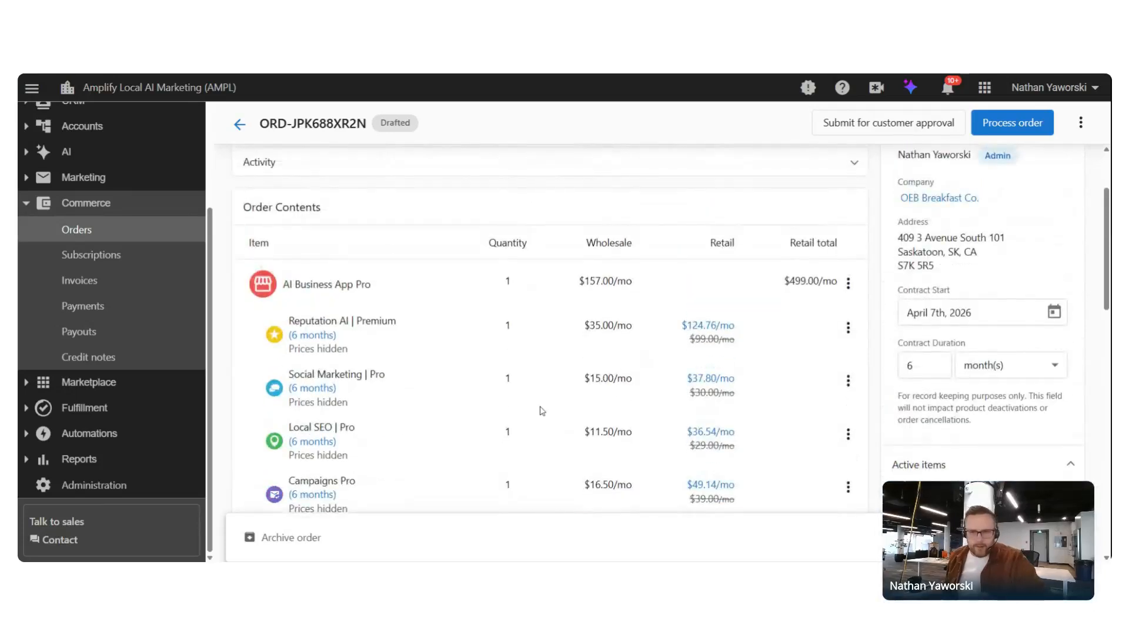
scroll(370, 387, "up", 1)
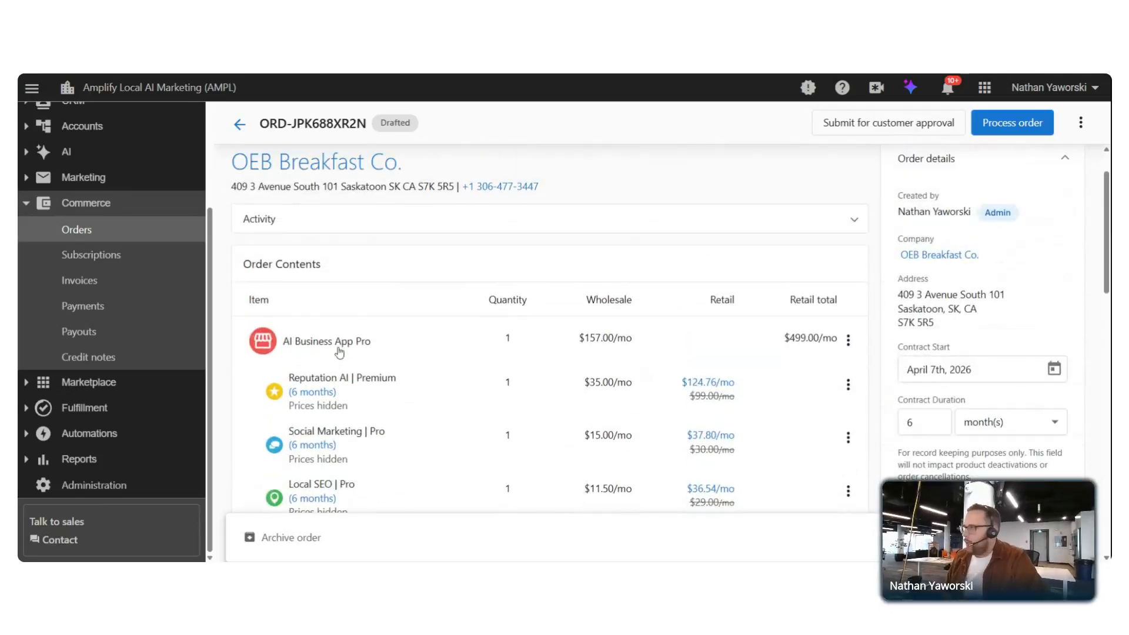
scroll(385, 297, "up", 1)
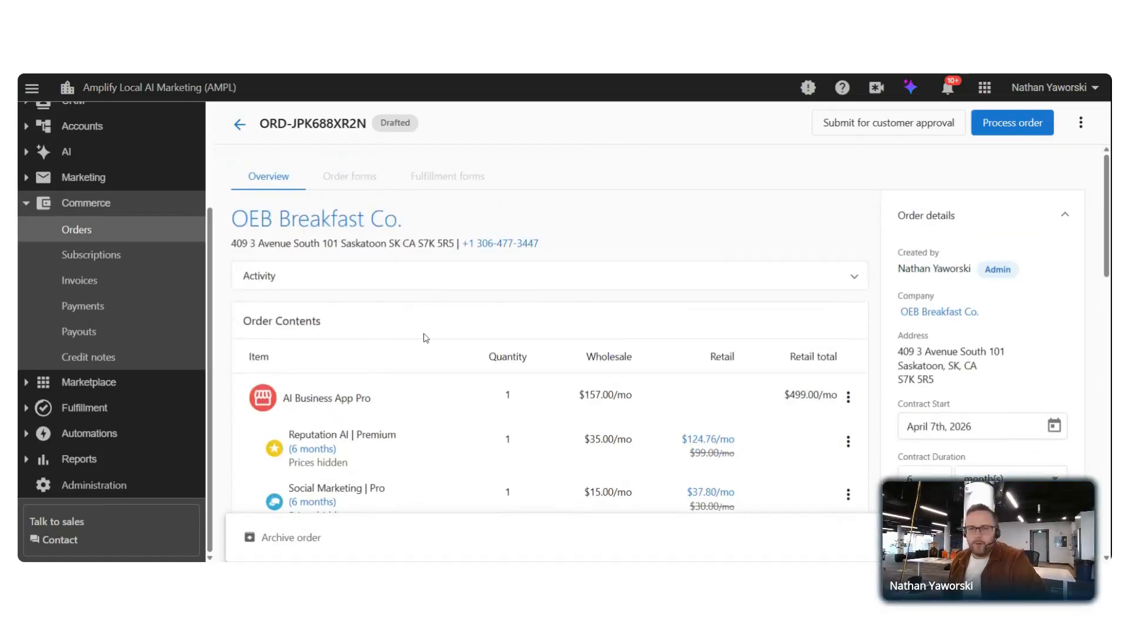
scroll(440, 307, "down", 5)
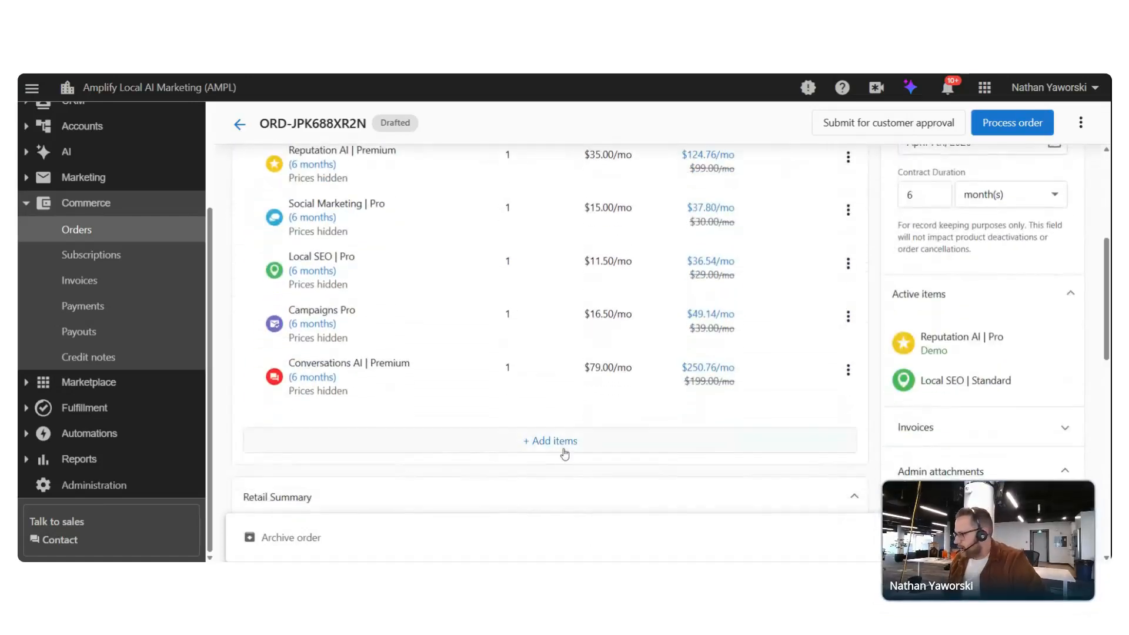
left_click(565, 453)
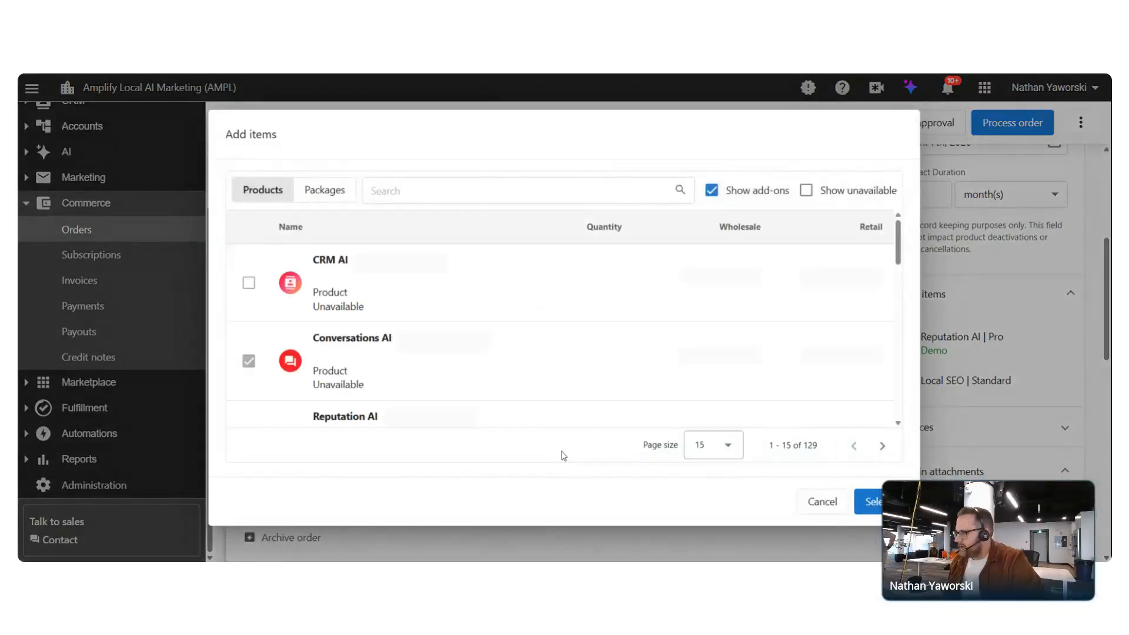
Search 'social' and add Social Media Management Standard to the order
left_click(372, 190)
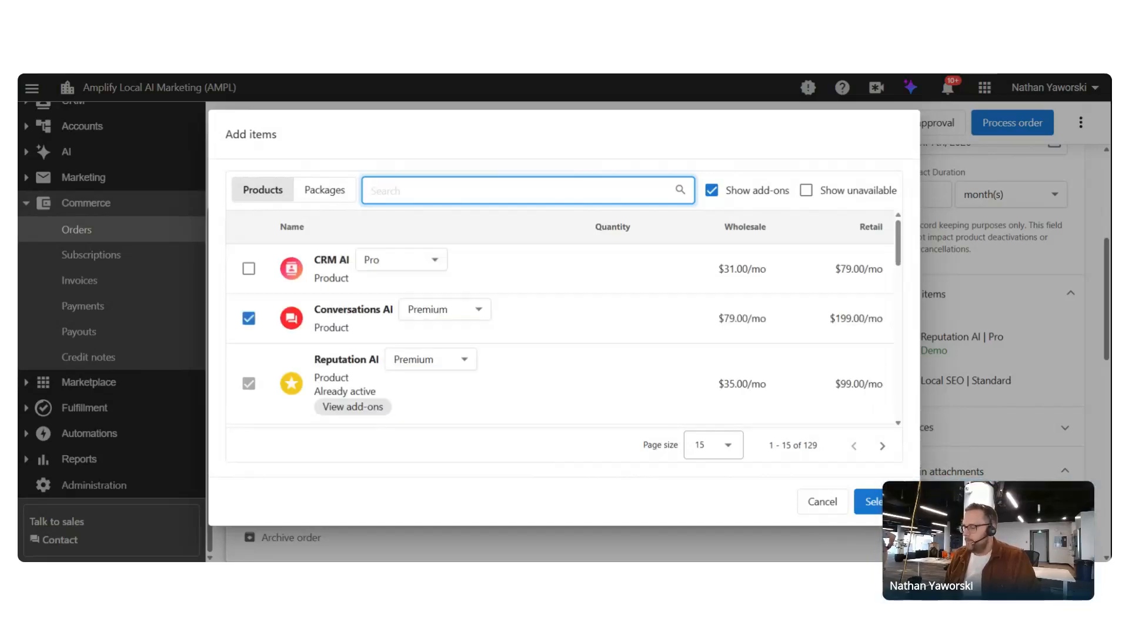
type("social")
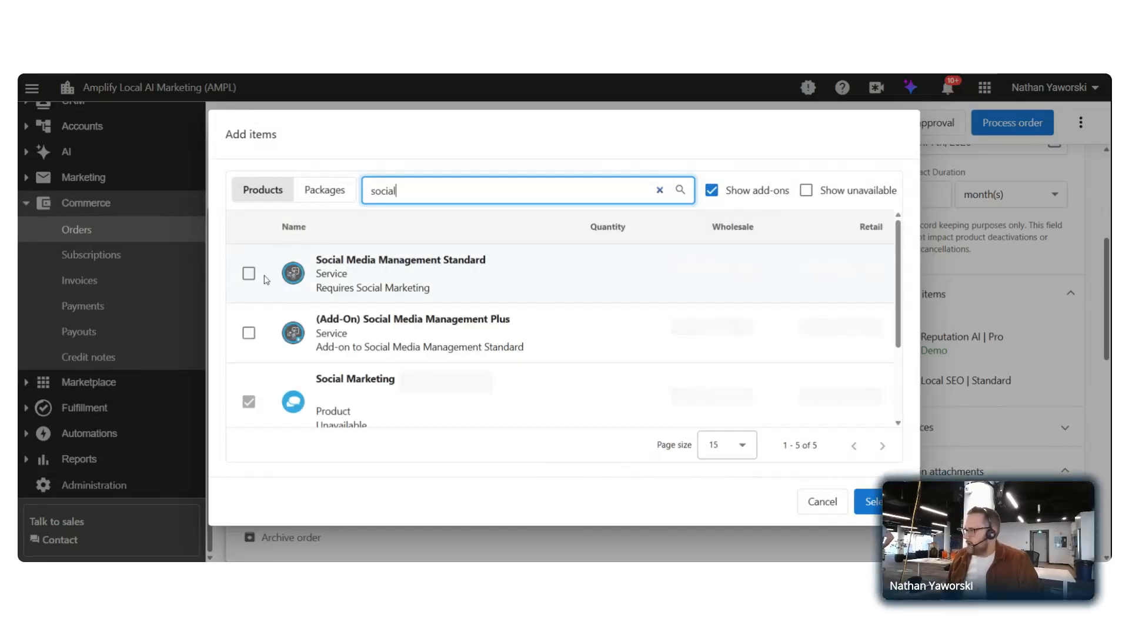
left_click(251, 283)
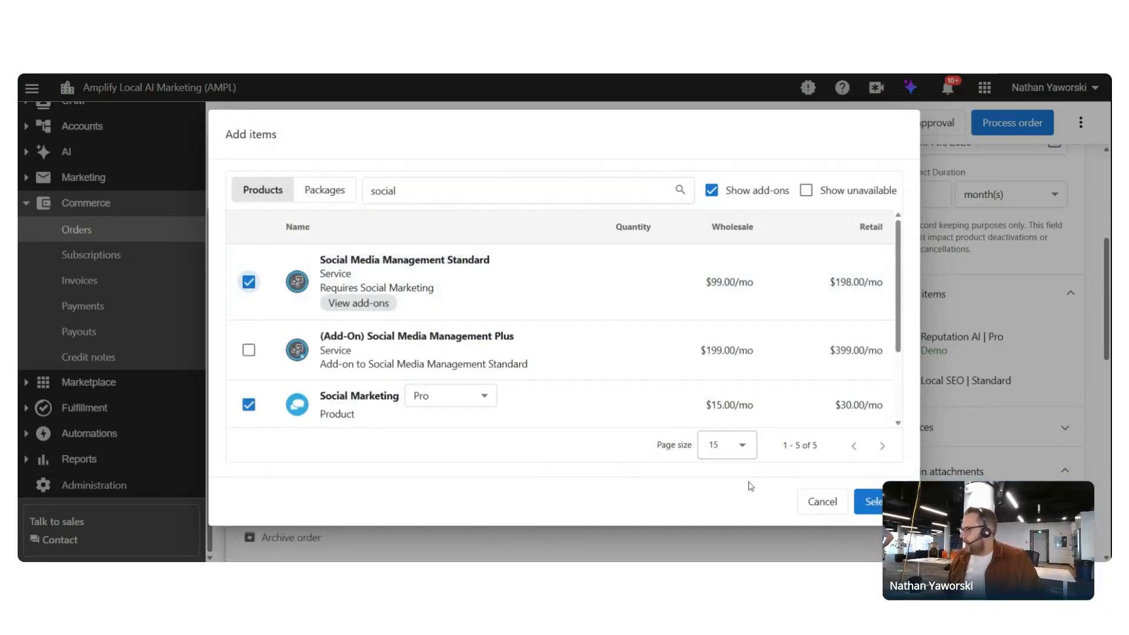
left_click(871, 502)
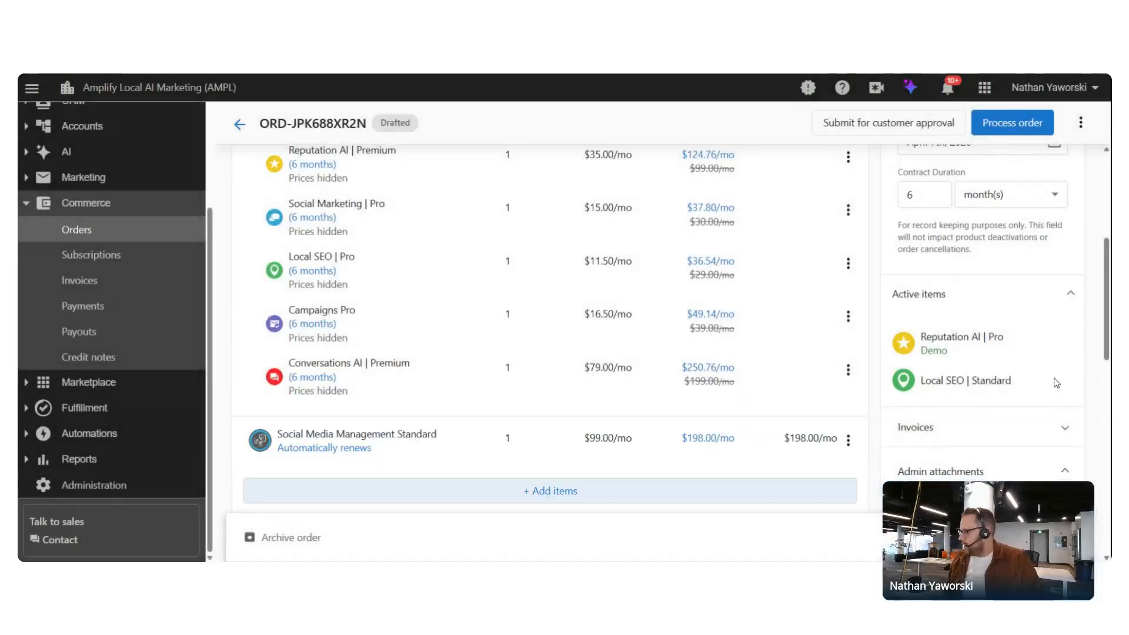
scroll(475, 259, "up", 5)
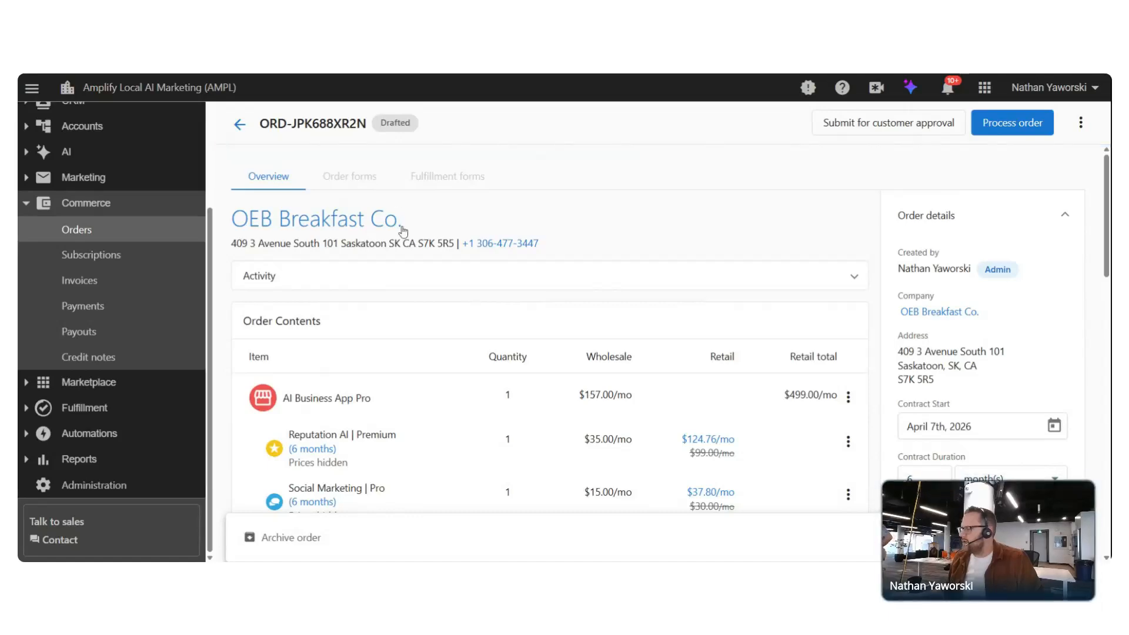
scroll(403, 232, "down", 6)
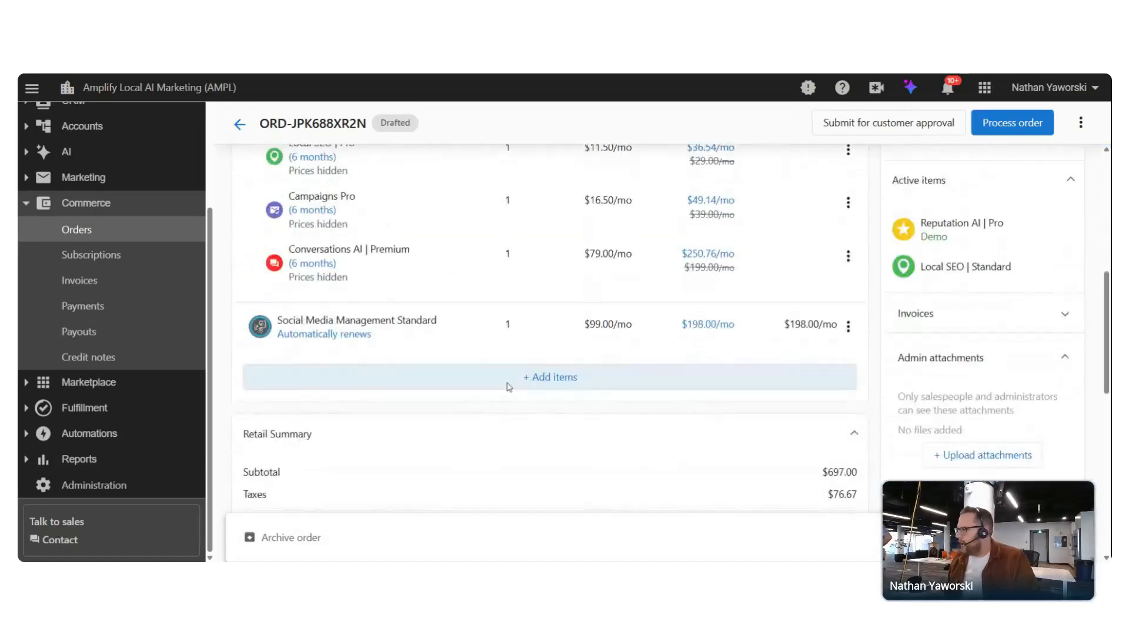
Search 'Google business' and add Google Business Profile Verification & Claim to the order
left_click(508, 386)
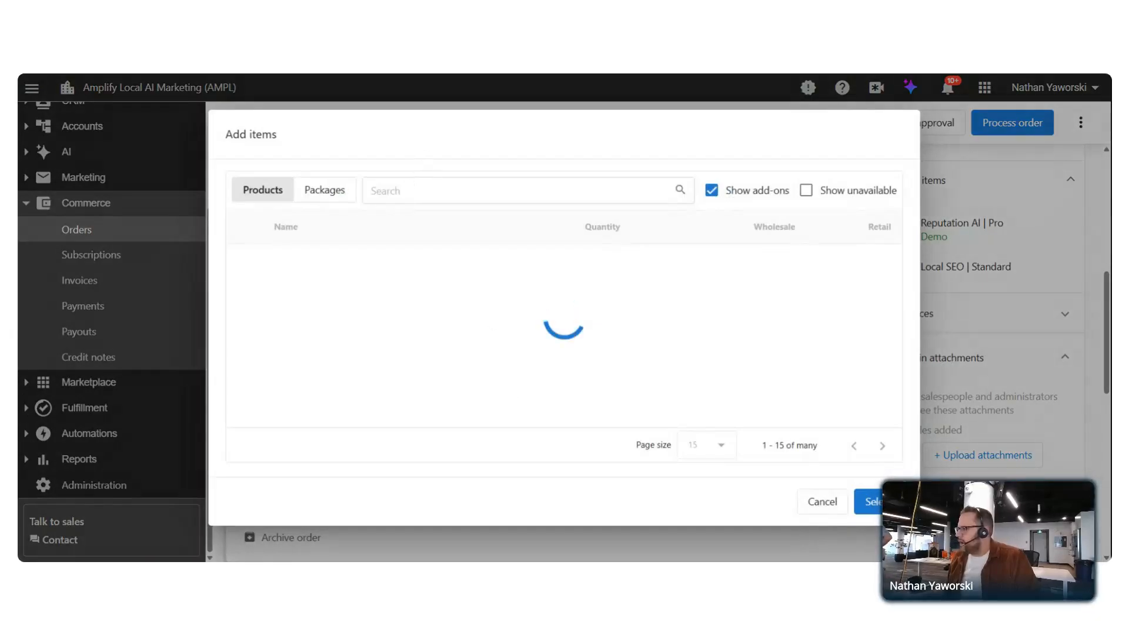
left_click(371, 191)
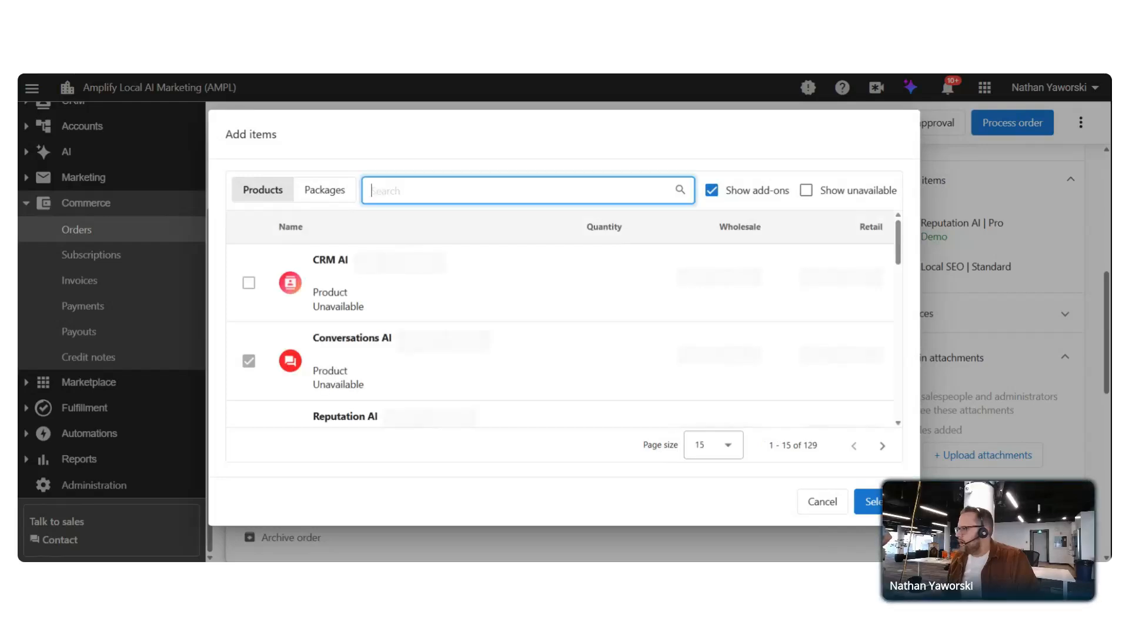
type("Goo")
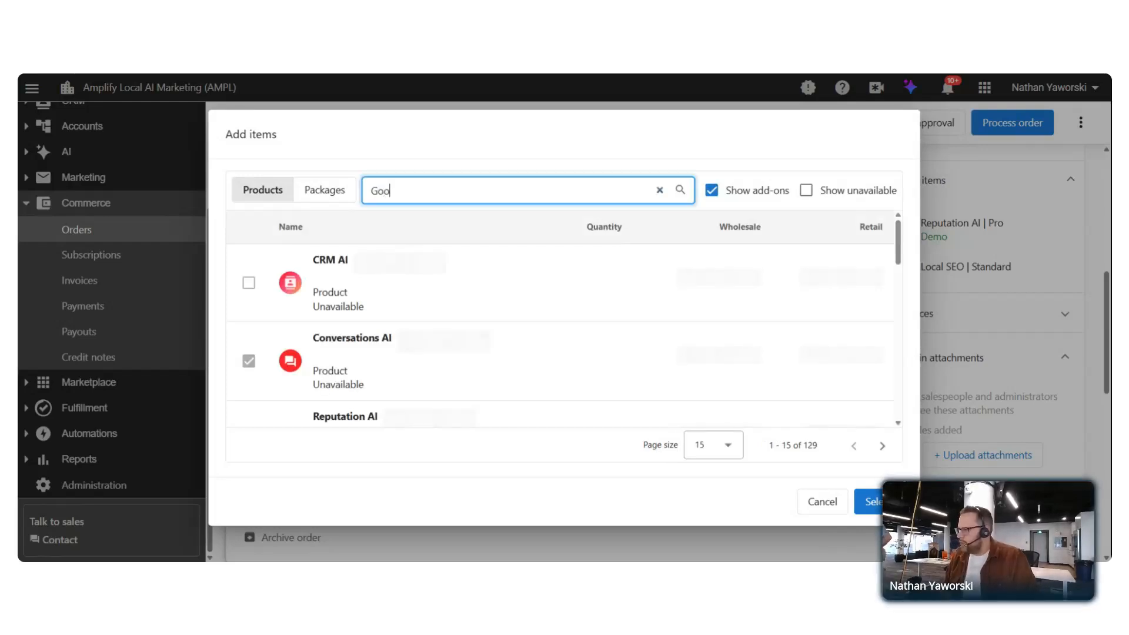
type("gle busien")
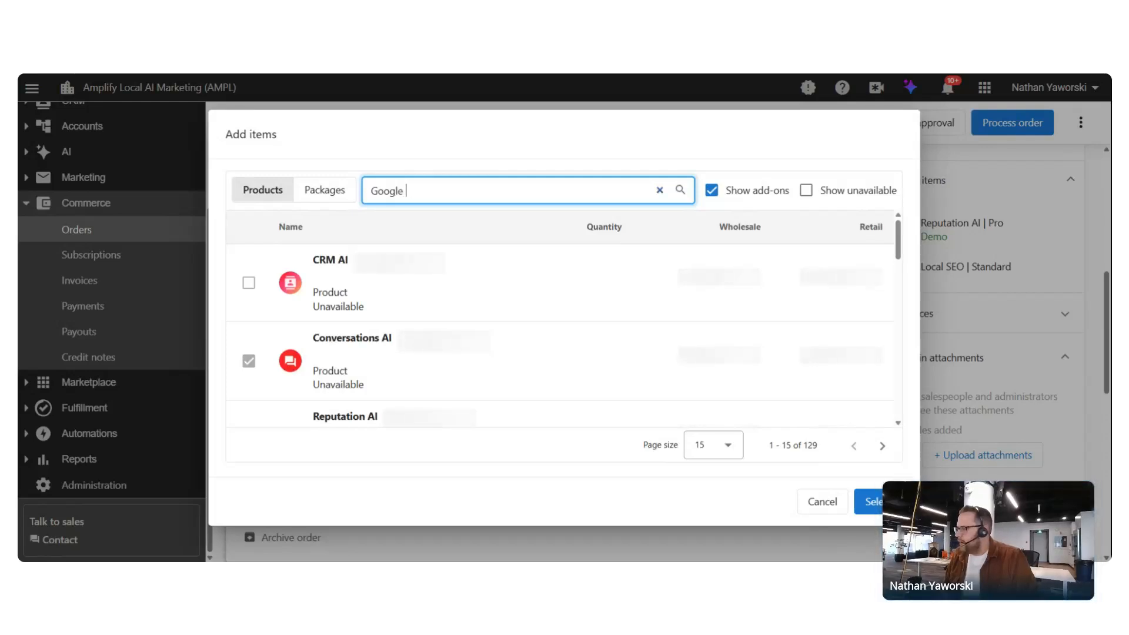
key("BackSpace")
key("BackSpace")
type("ne")
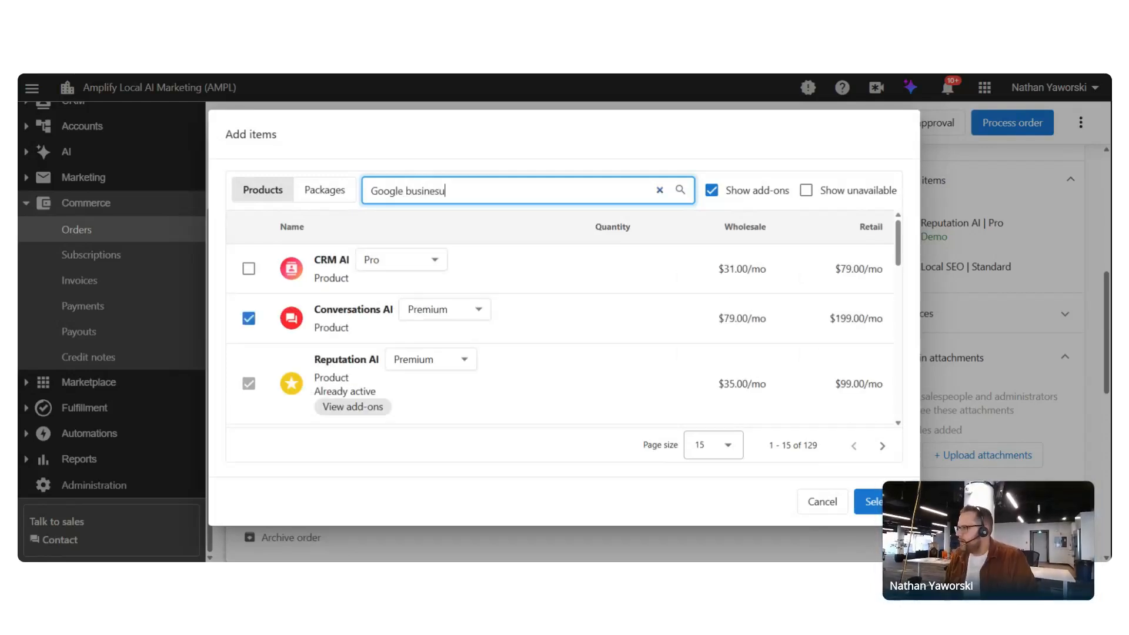
type("ss")
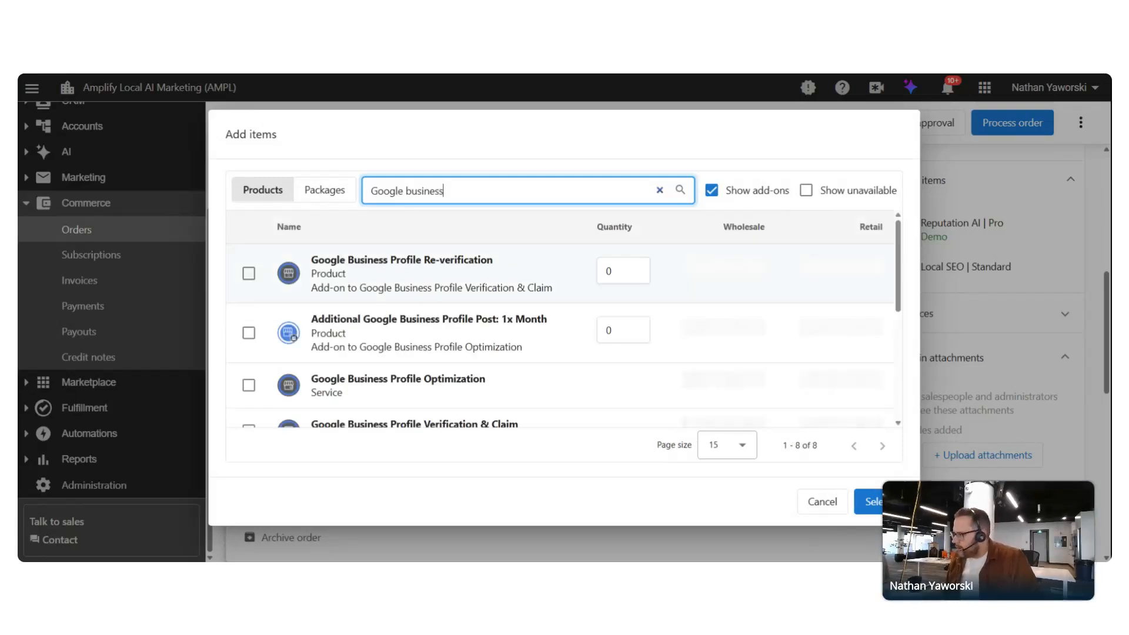
scroll(356, 324, "down", 1)
left_click(249, 405)
left_click(248, 399)
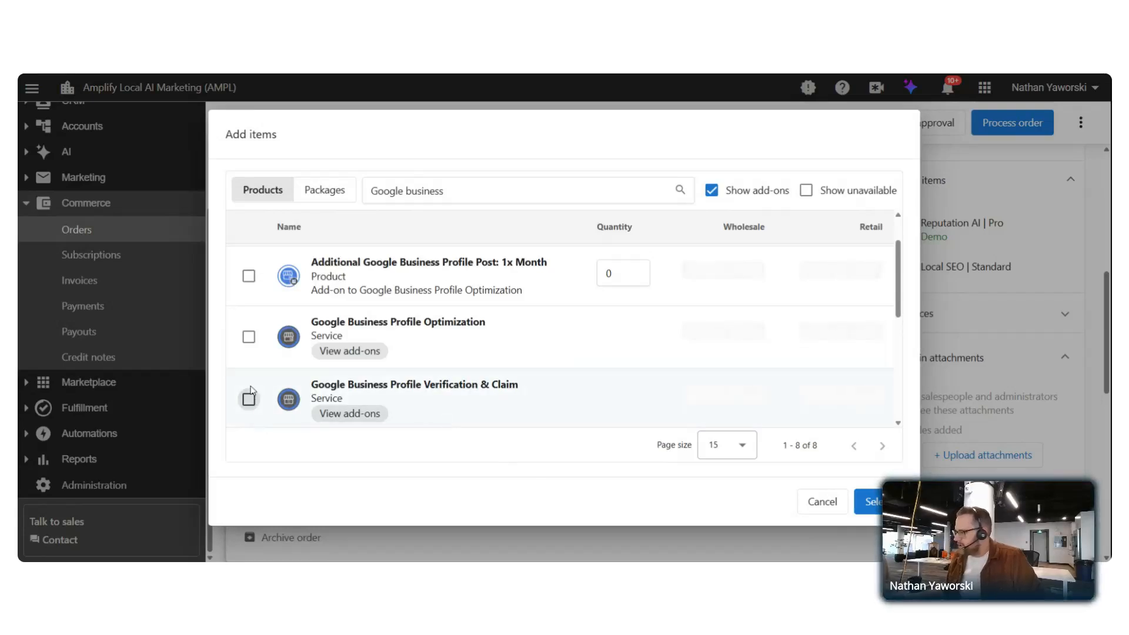
scroll(429, 345, "down", 2)
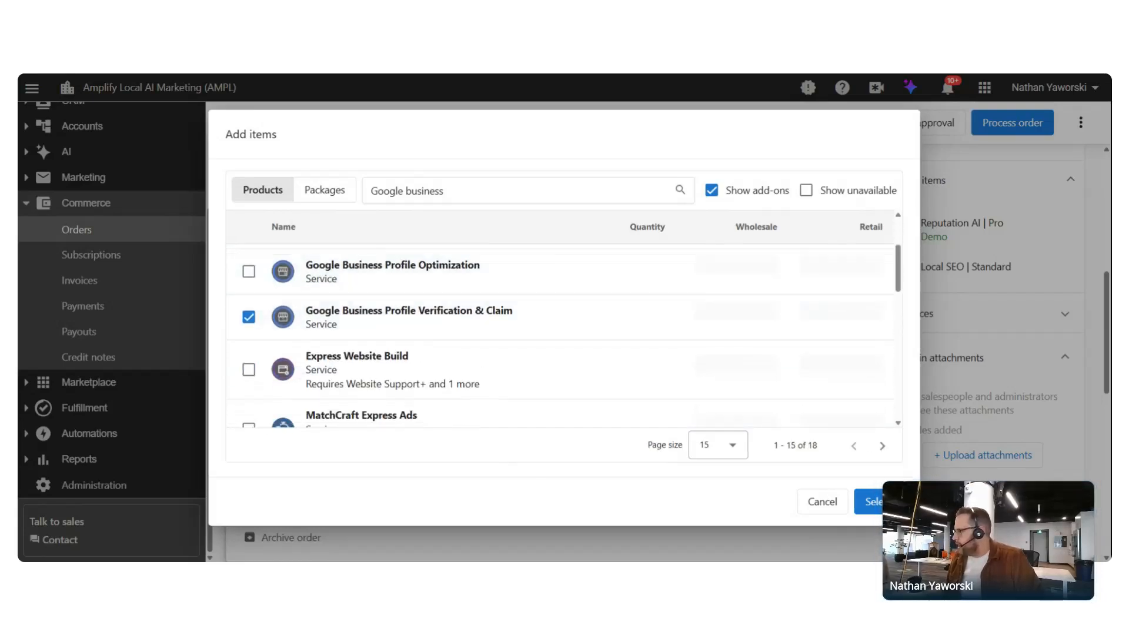
left_click(877, 503)
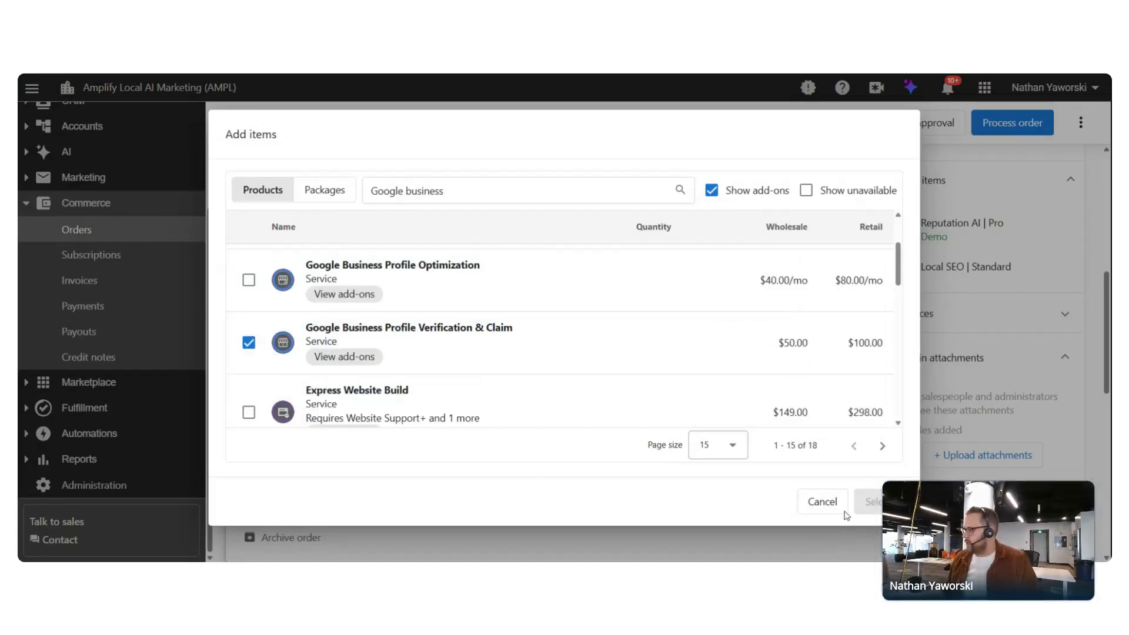
left_click(862, 502)
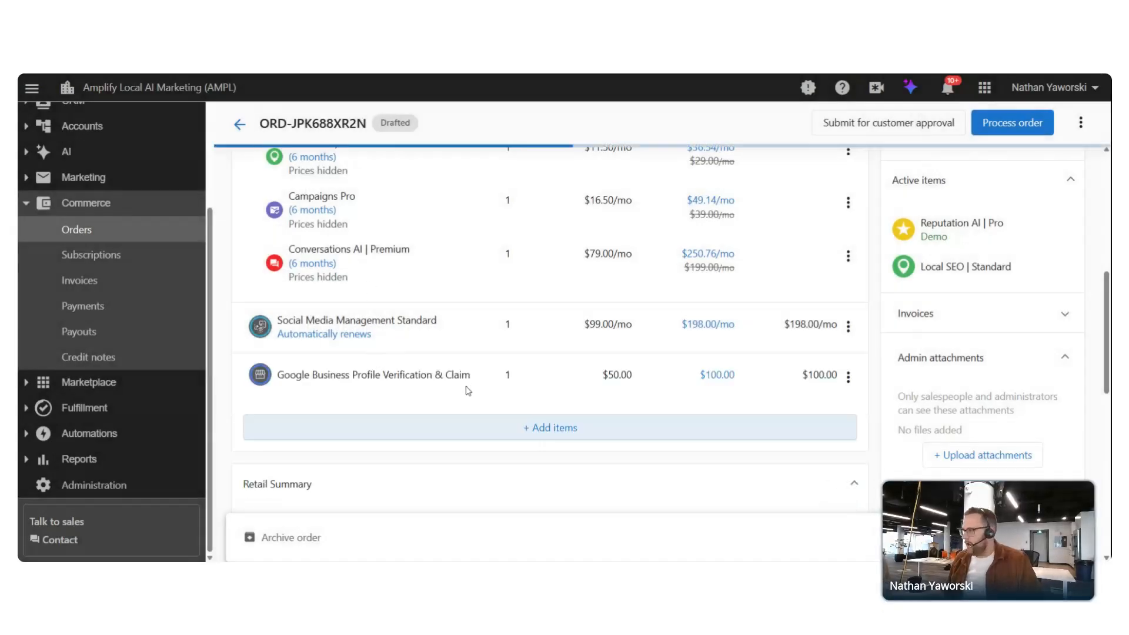
scroll(475, 388, "up", 8)
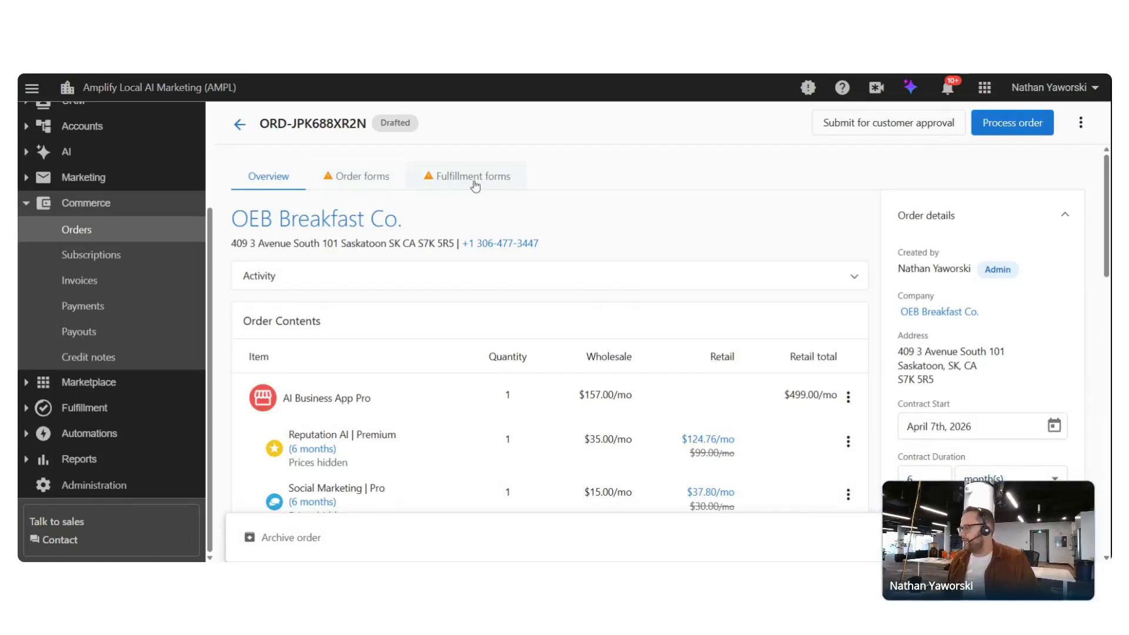
On the Order forms tab, tick the Google guidelines confirmation and update the order form answers
left_click(340, 180)
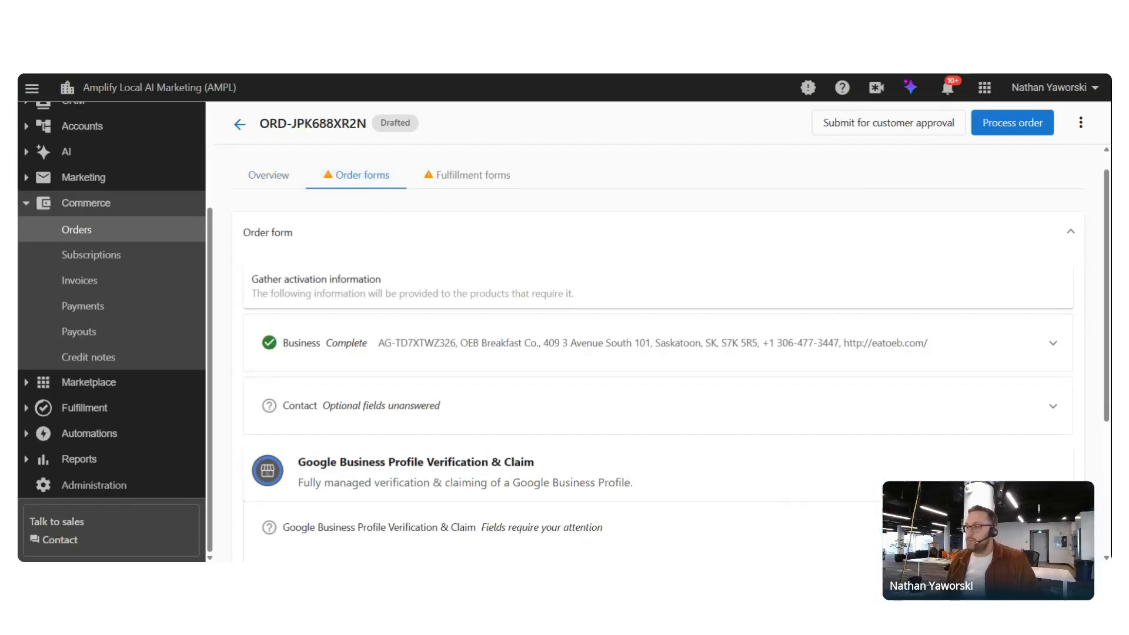
scroll(381, 283, "down", 3)
scroll(381, 284, "down", 2)
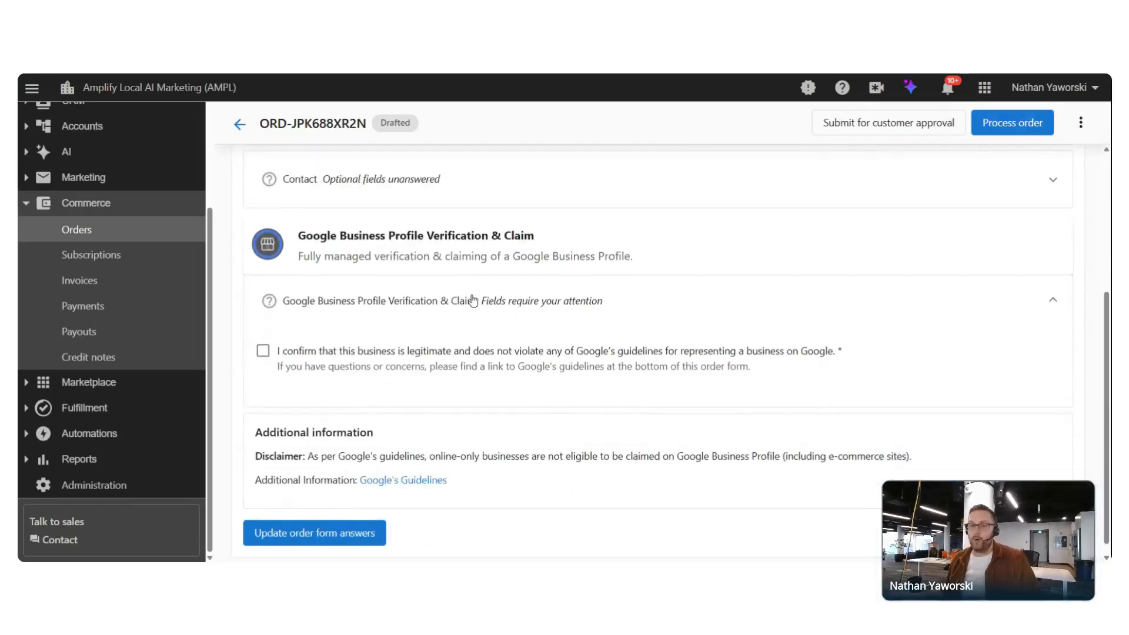
scroll(494, 297, "up", 5)
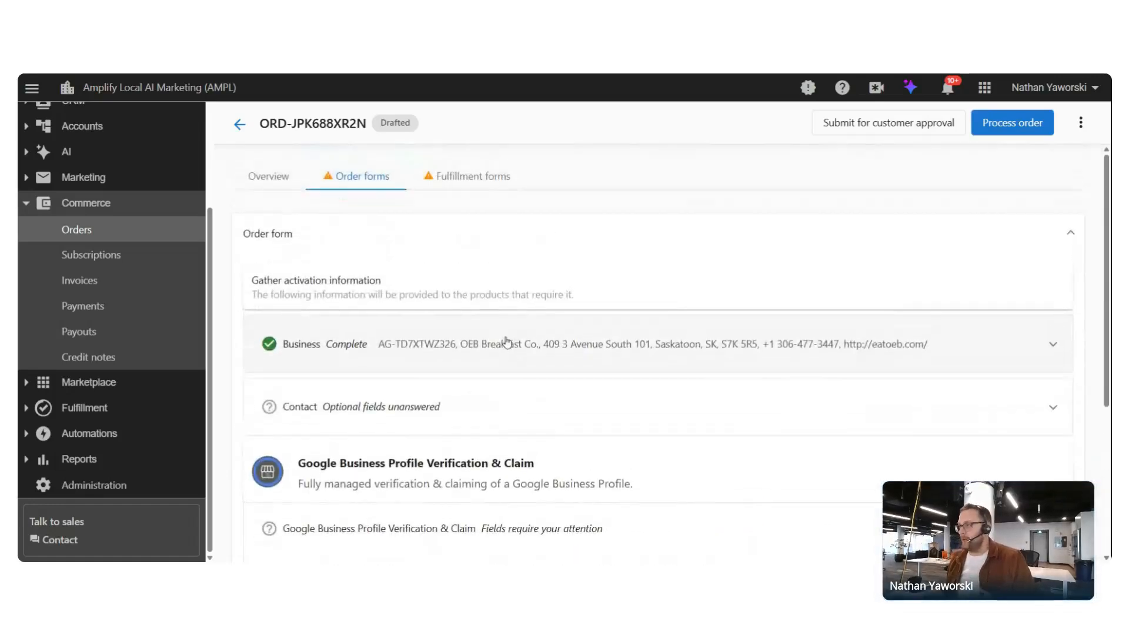
scroll(461, 368, "down", 3)
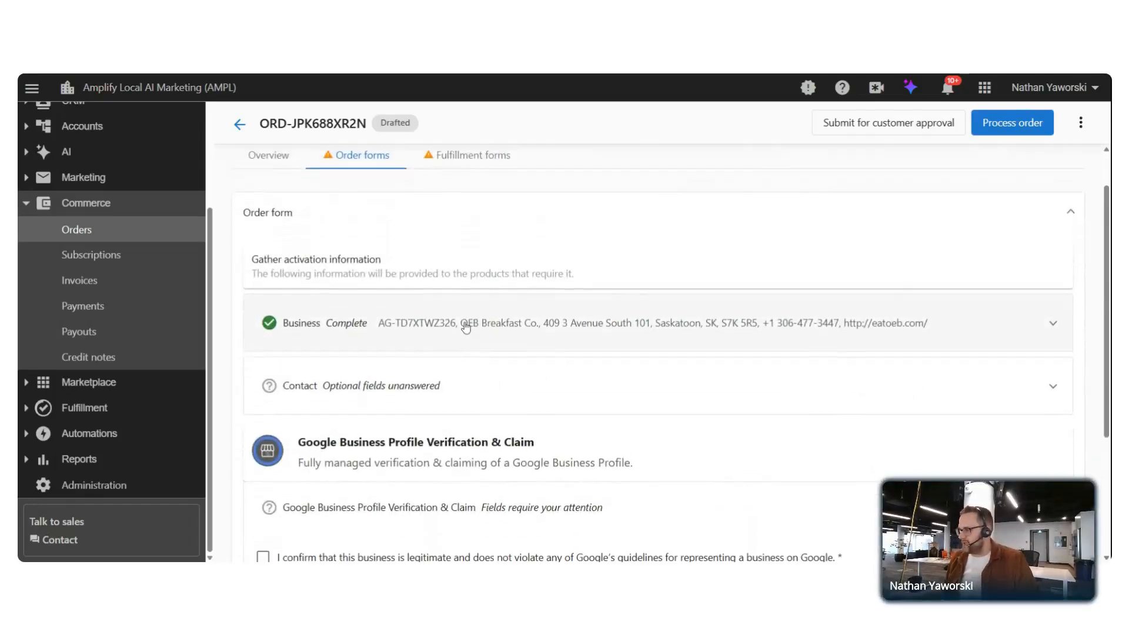
scroll(499, 277, "down", 1)
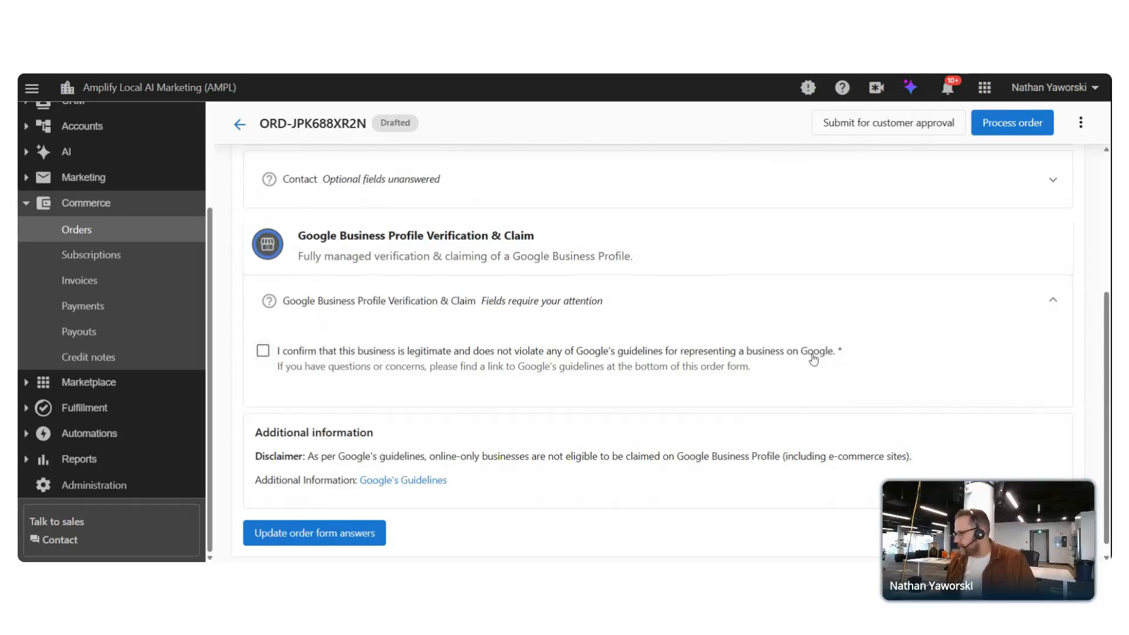
left_click(262, 351)
scroll(330, 499, "down", 1)
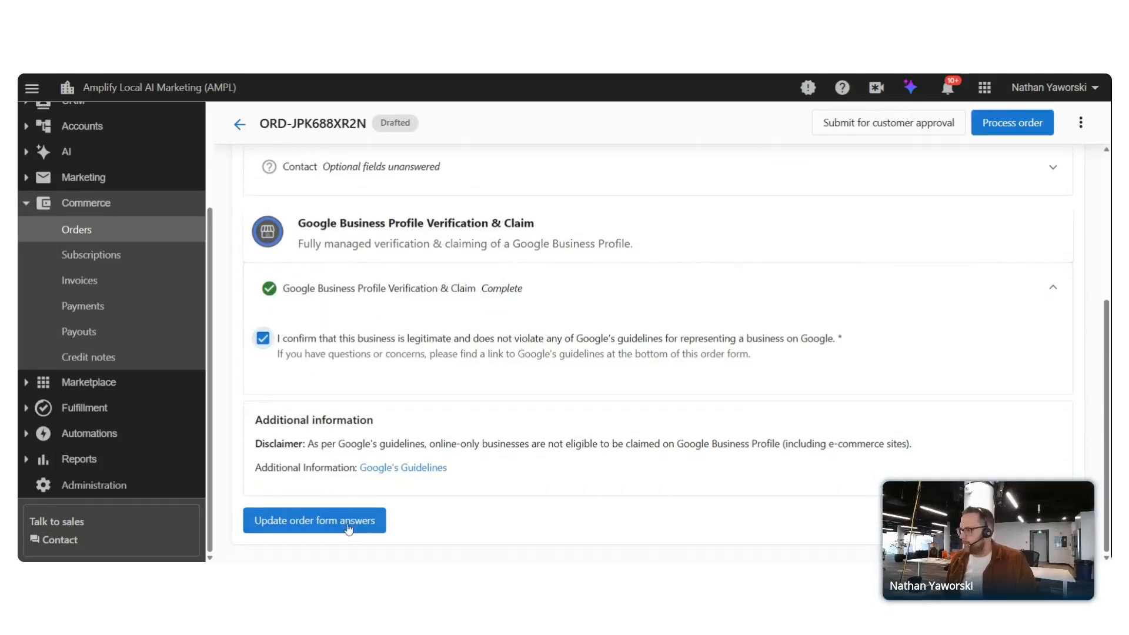
left_click(343, 525)
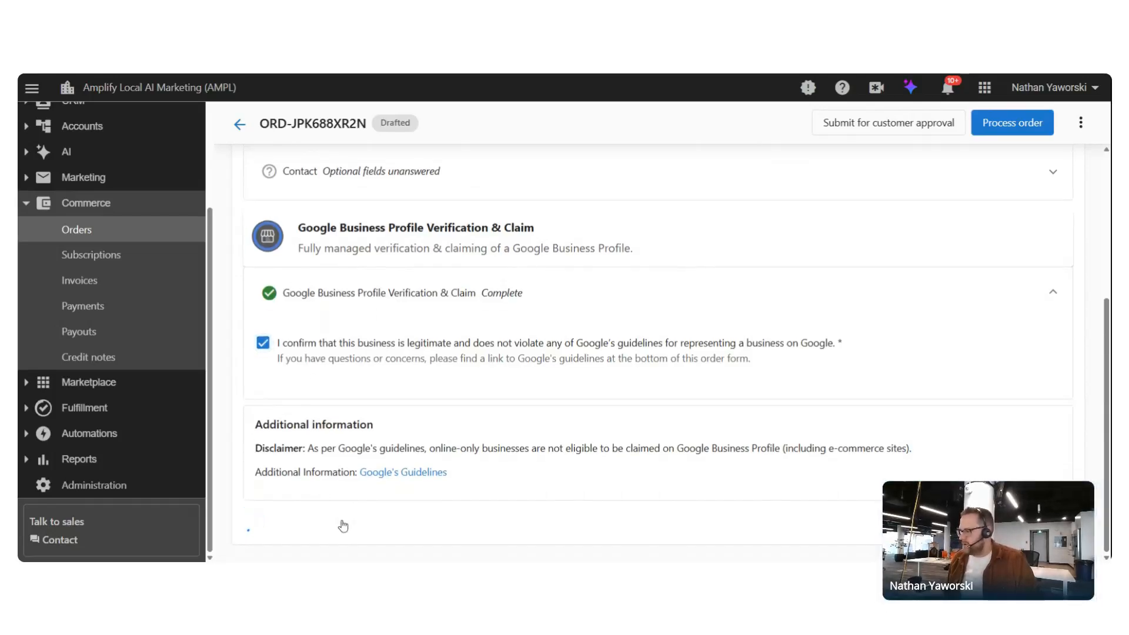
scroll(479, 415, "up", 5)
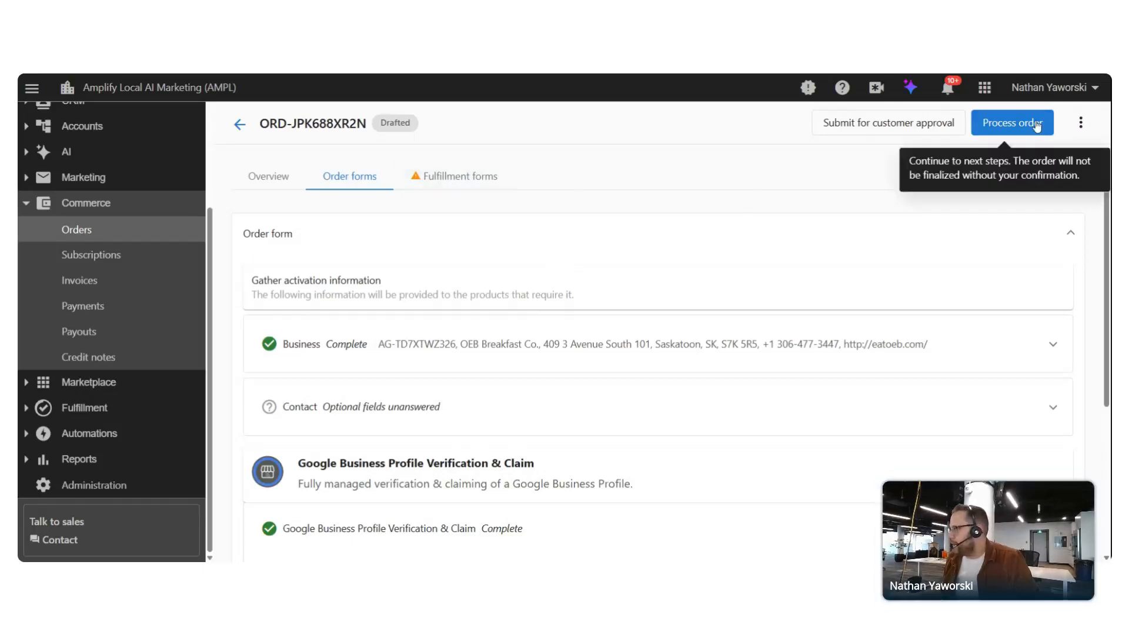
Bring up the Social Media Management Standard form on the Fulfillment forms tab
left_click(433, 182)
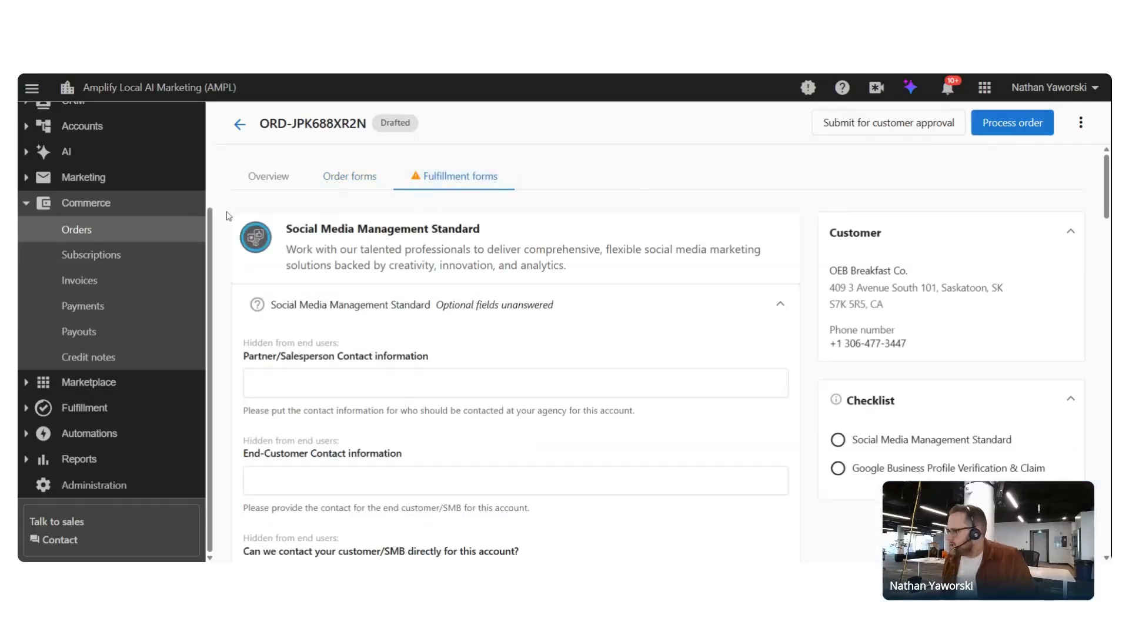
left_click_drag(285, 229, 520, 233)
left_click(501, 235)
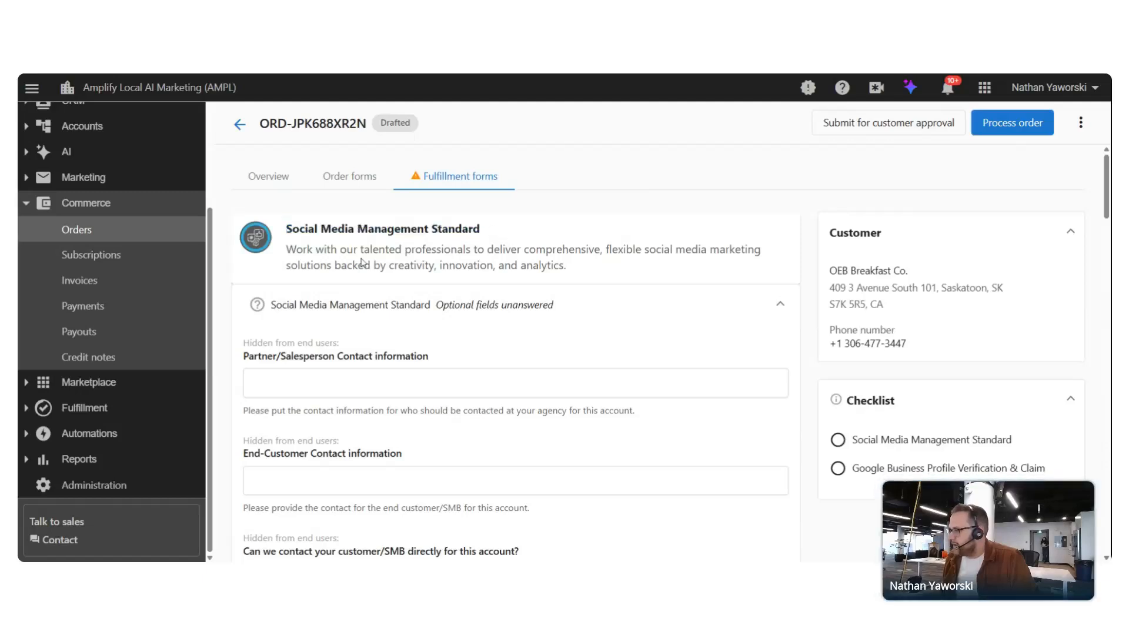
scroll(280, 245, "down", 6)
scroll(335, 347, "down", 7)
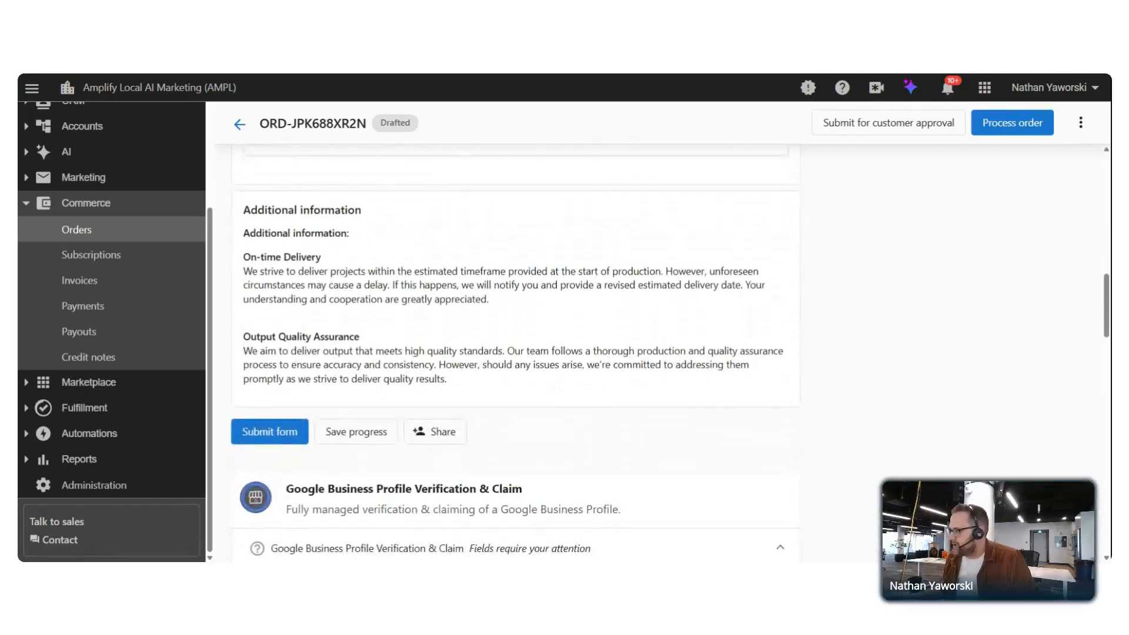
scroll(341, 383, "up", 13)
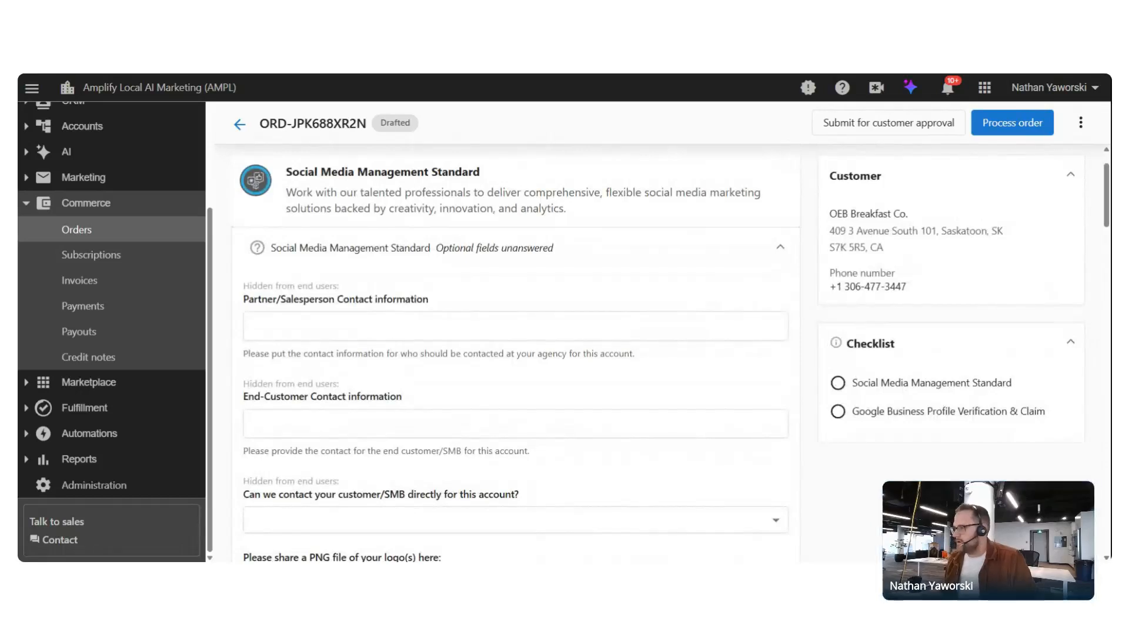
Enter the partner salesperson's and end customer's names and e-mail addresses in the contact fields
left_click(318, 326)
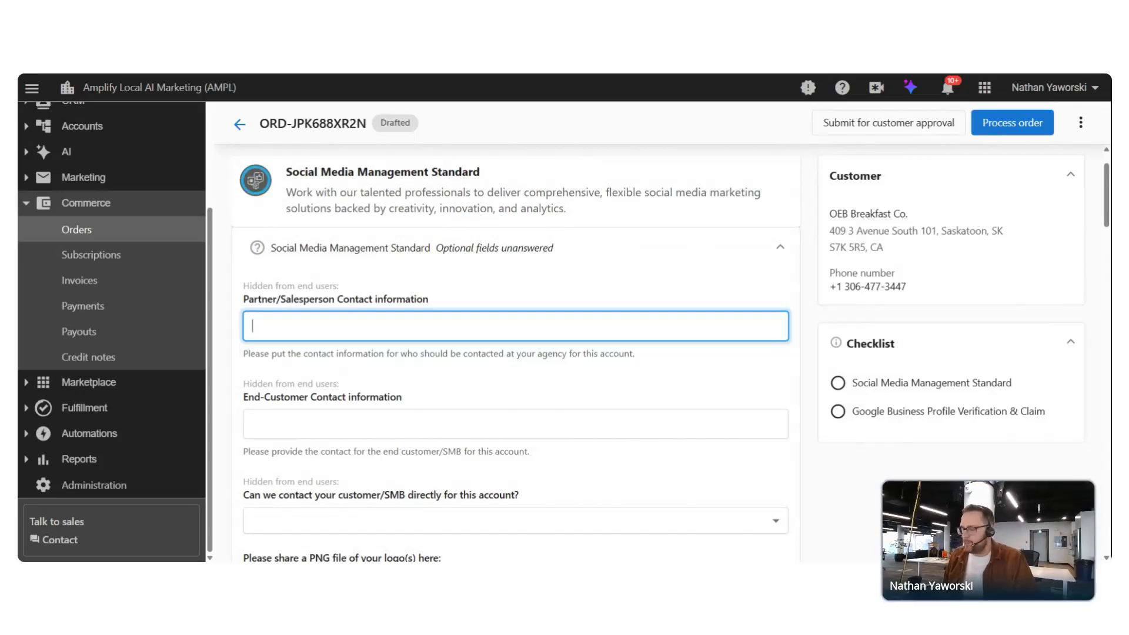
type("John Smith")
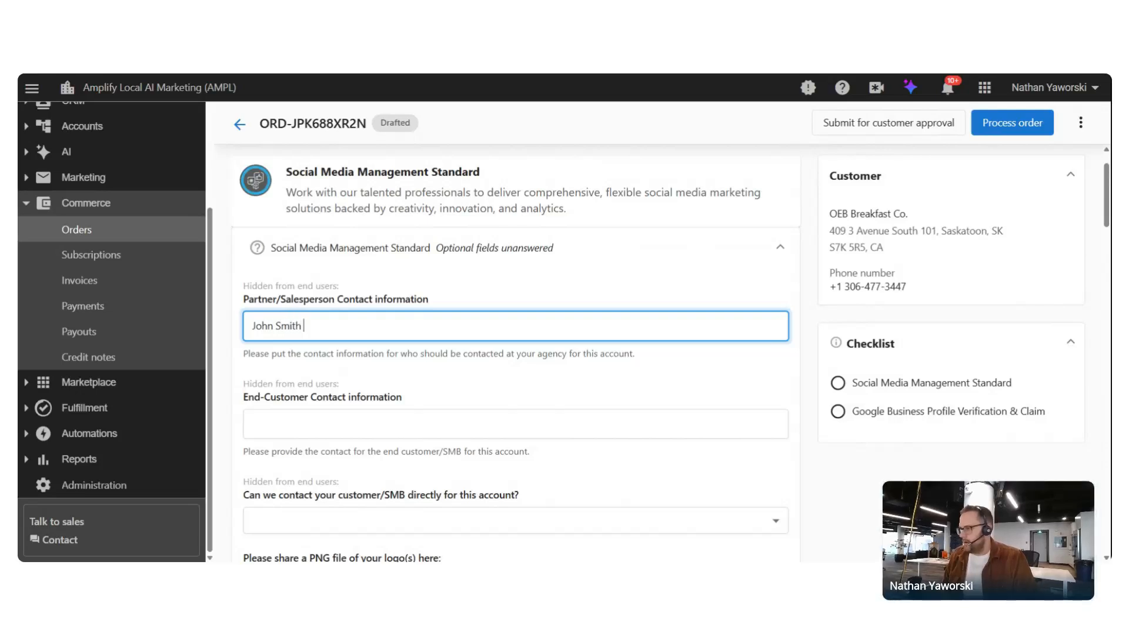
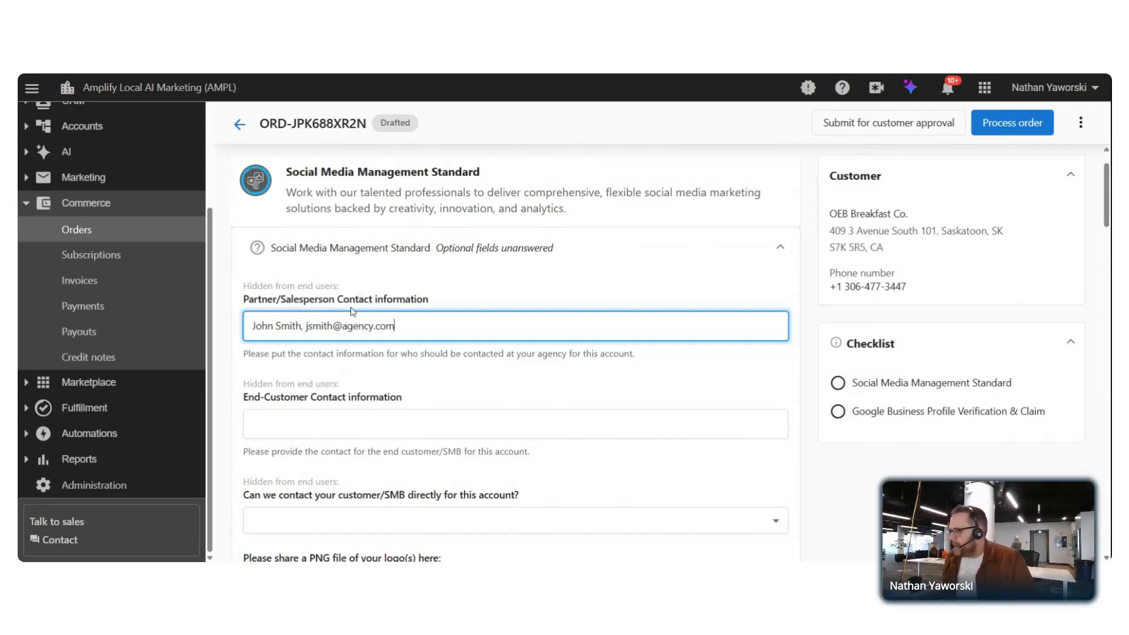
key("Tab")
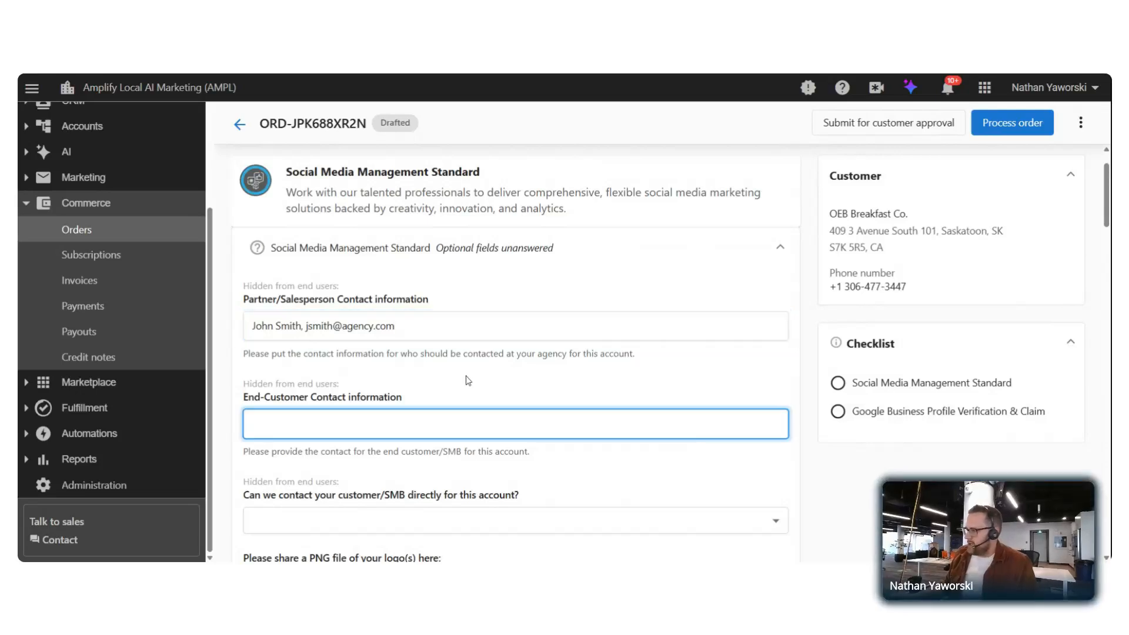
scroll(294, 344, "down", 1)
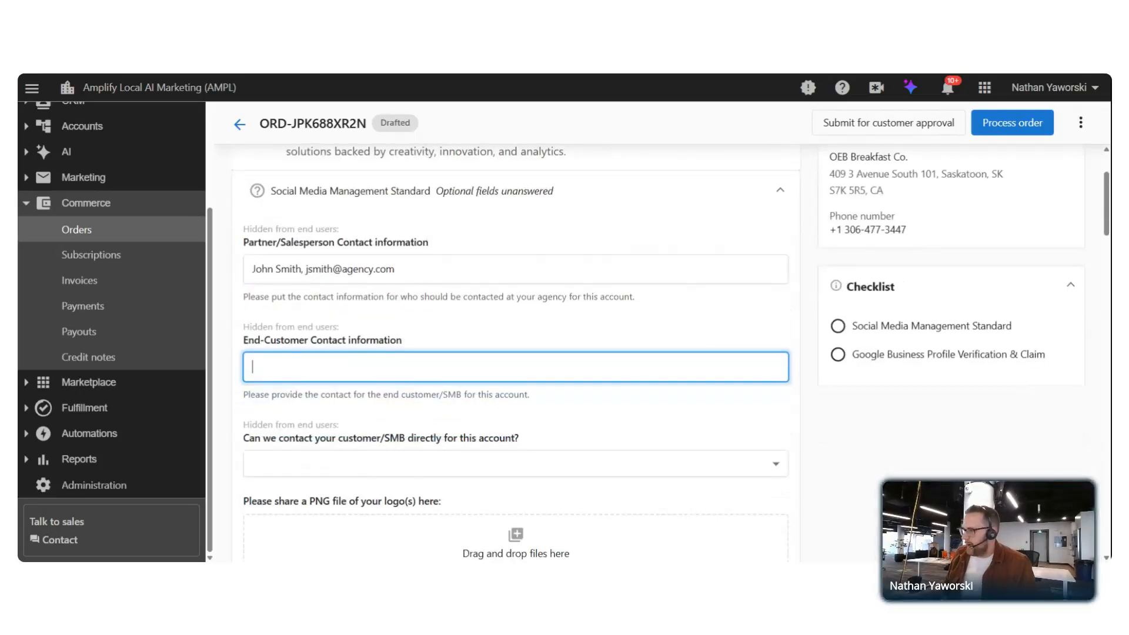
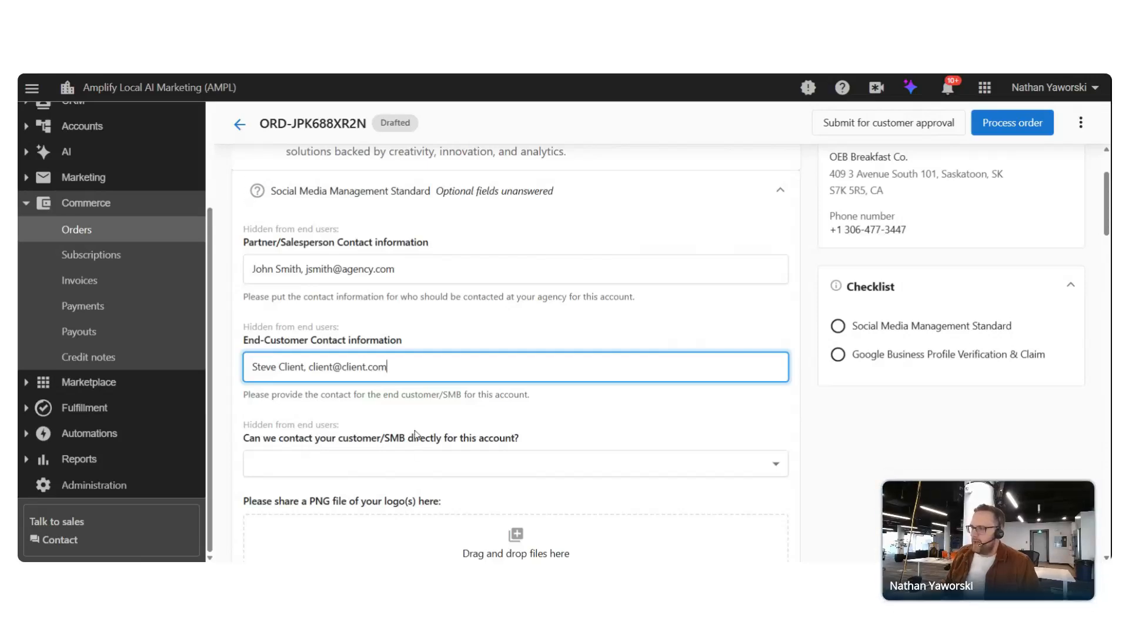
scroll(507, 371, "down", 15)
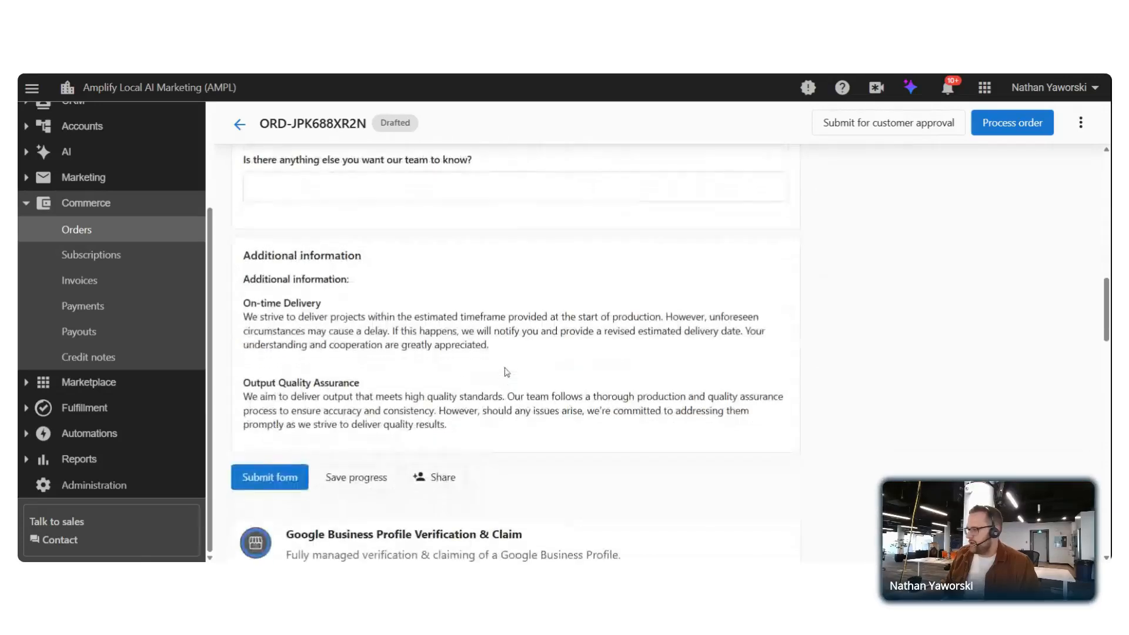
scroll(447, 446, "up", 1)
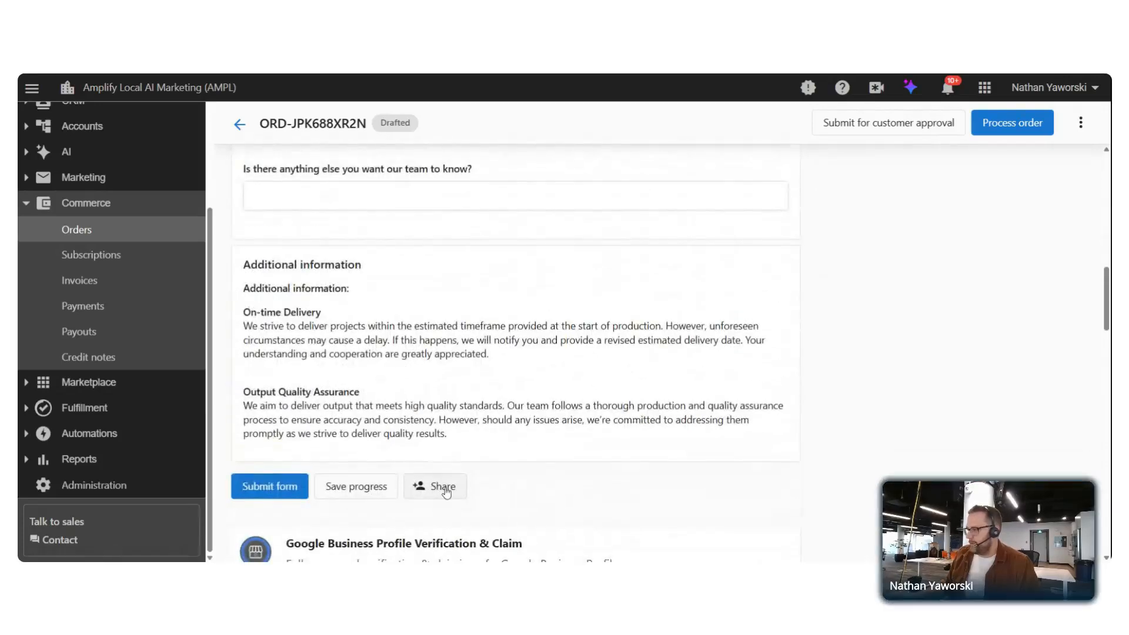
scroll(445, 492, "up", 15)
scroll(445, 492, "down", 2)
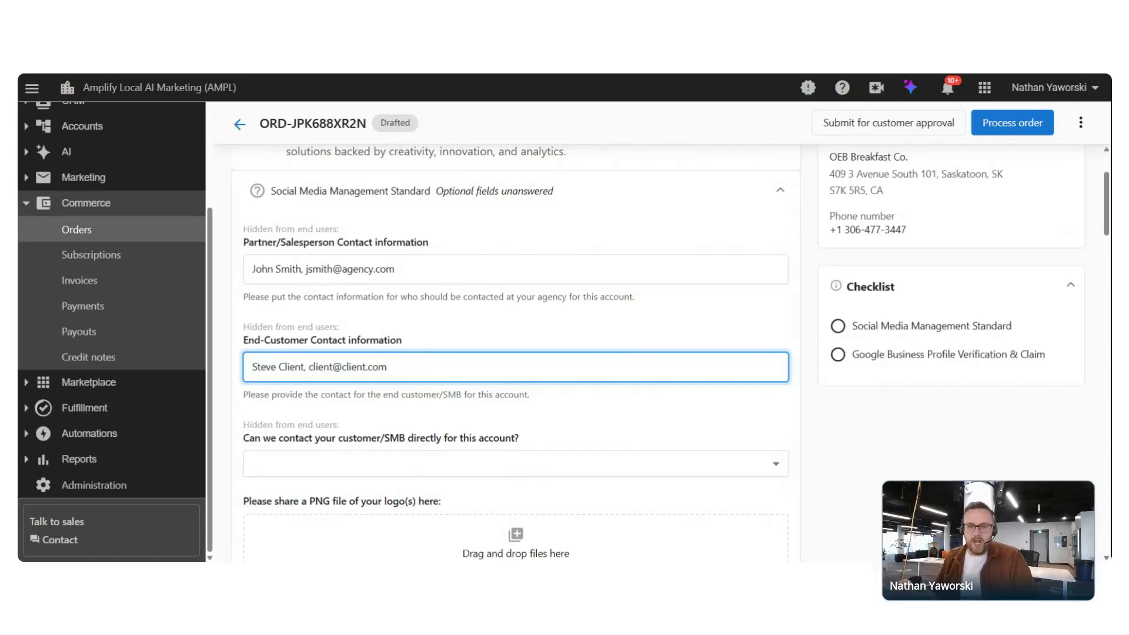
scroll(118, 180, "up", 3)
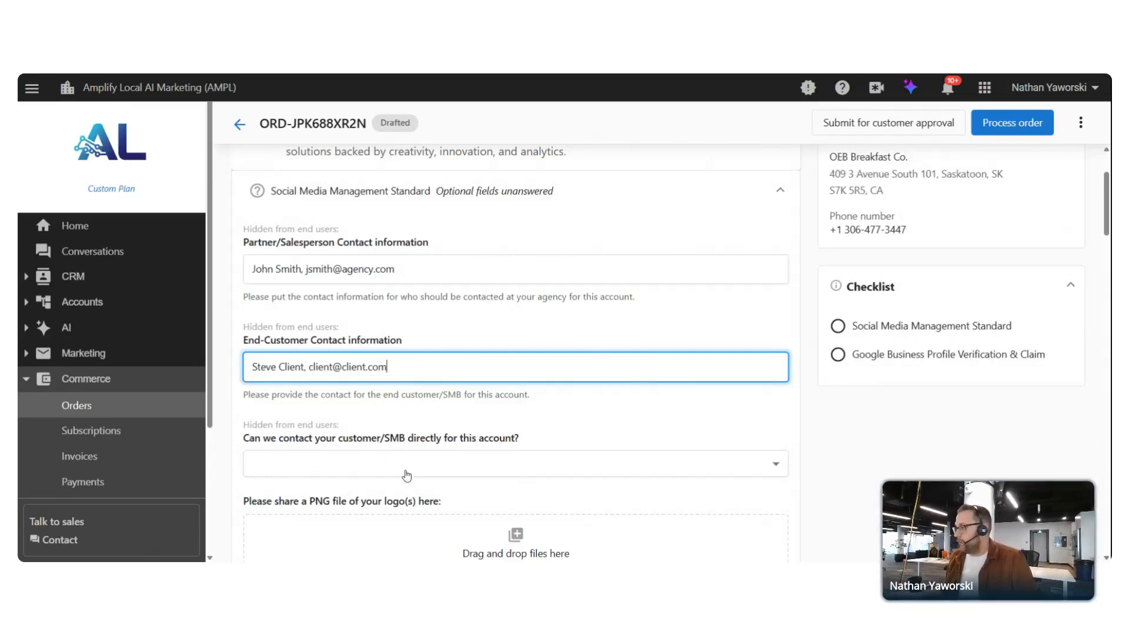
Answer No to contacting the customer directly and review the remaining form questions
left_click(486, 464)
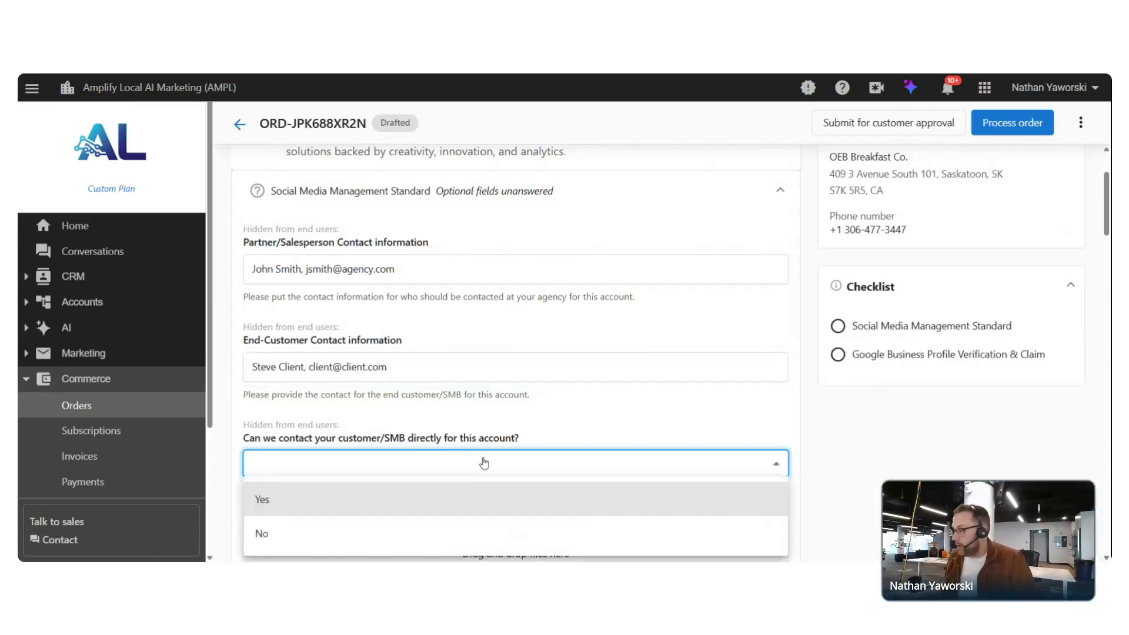
left_click(274, 503)
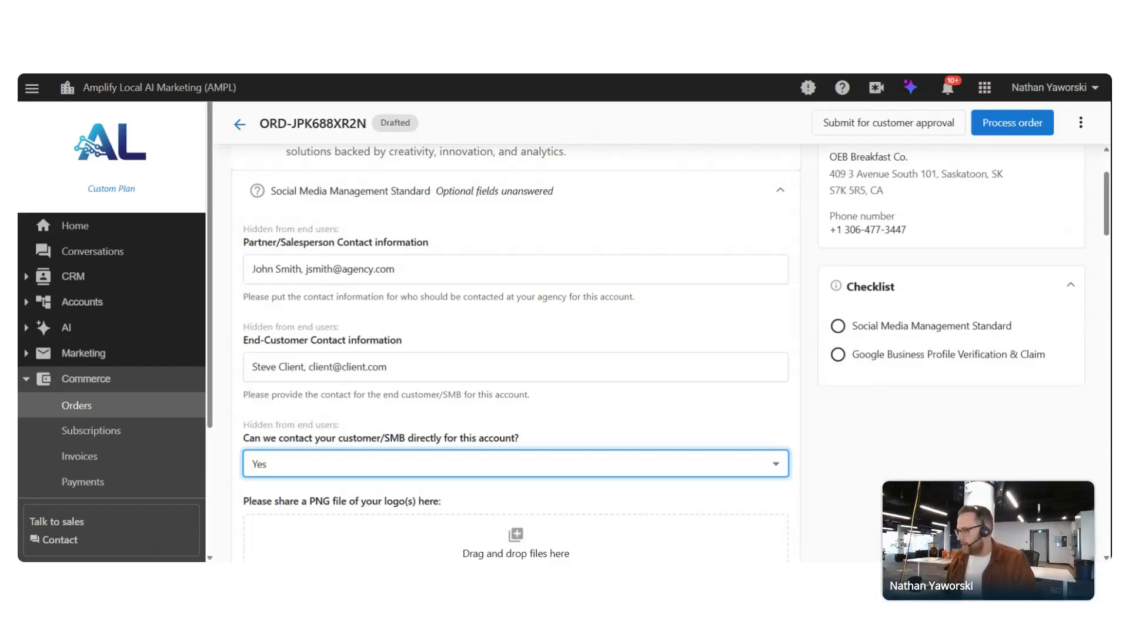
left_click(283, 470)
left_click(285, 536)
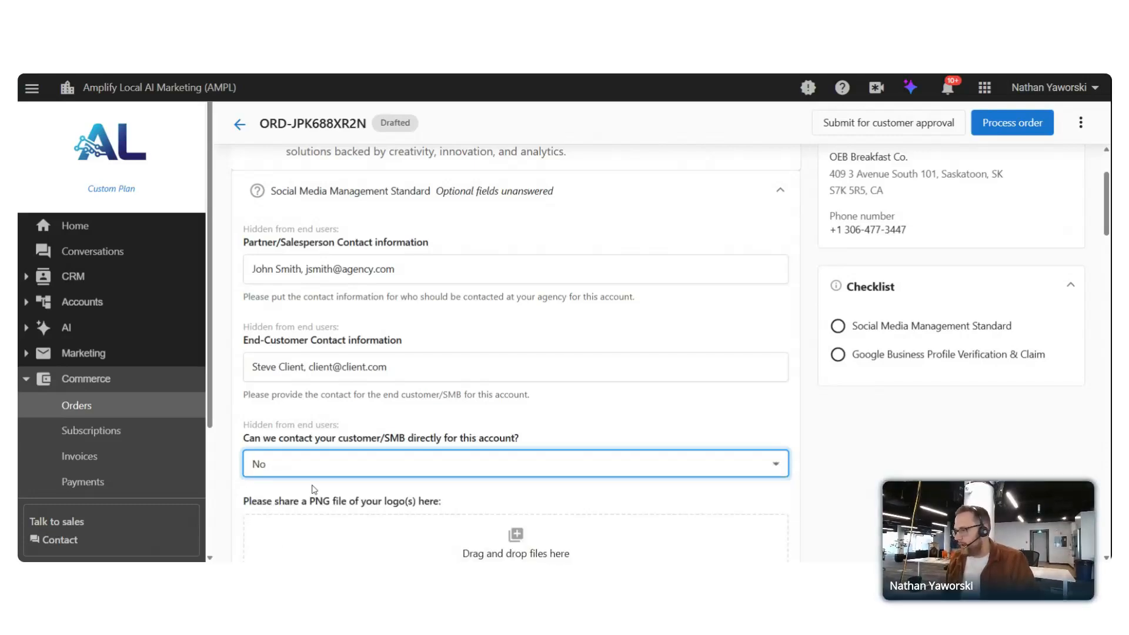
left_click(264, 269)
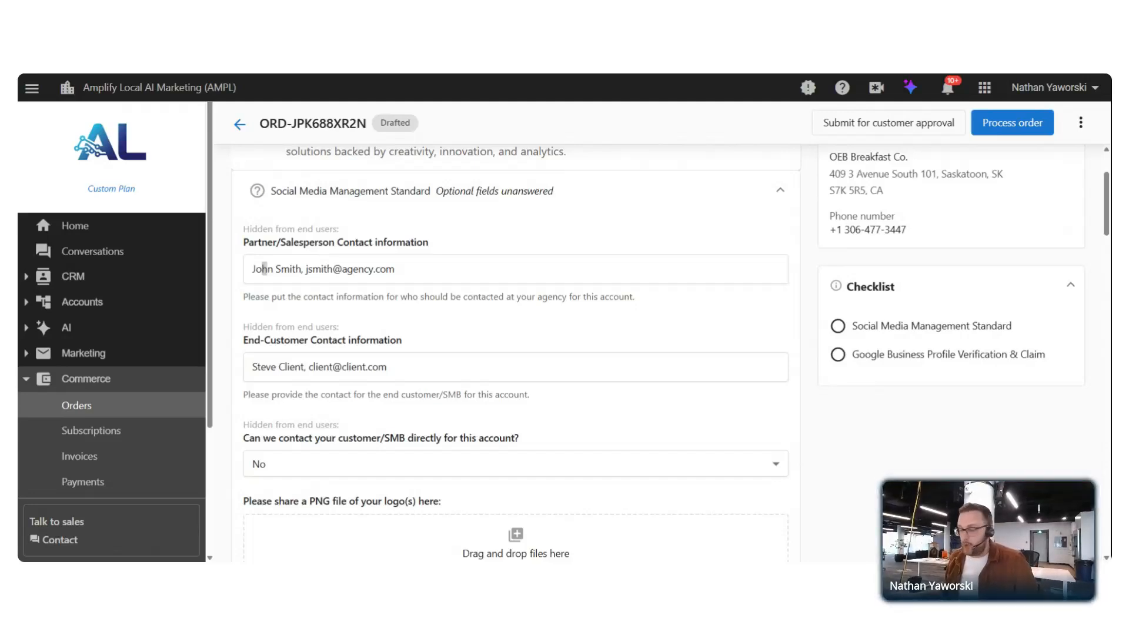
scroll(379, 246, "down", 5)
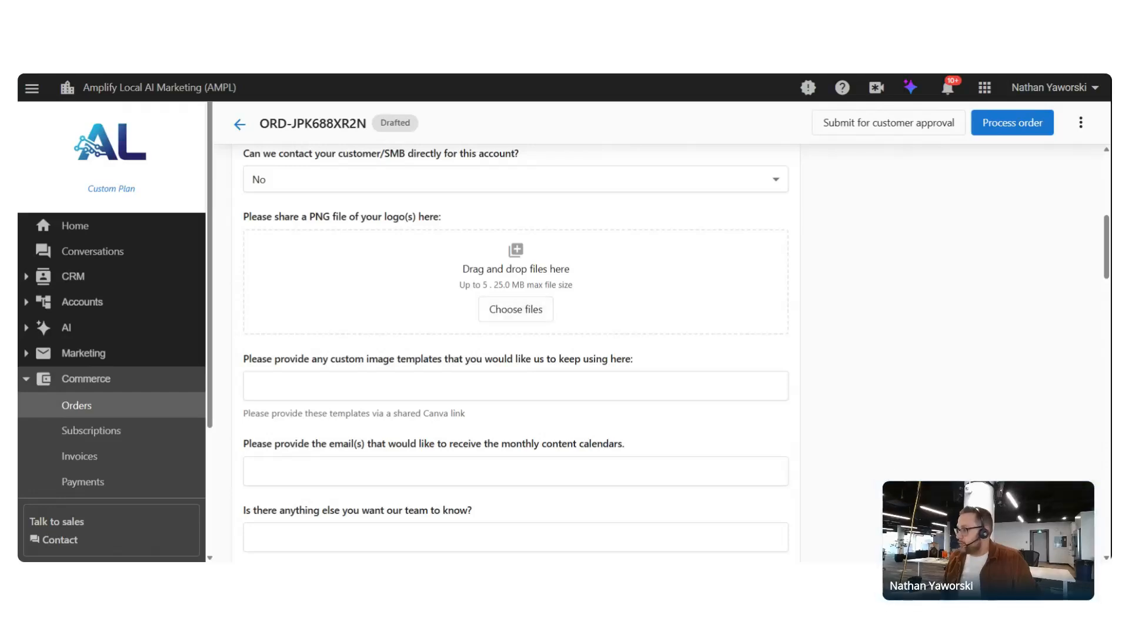
scroll(413, 308, "down", 3)
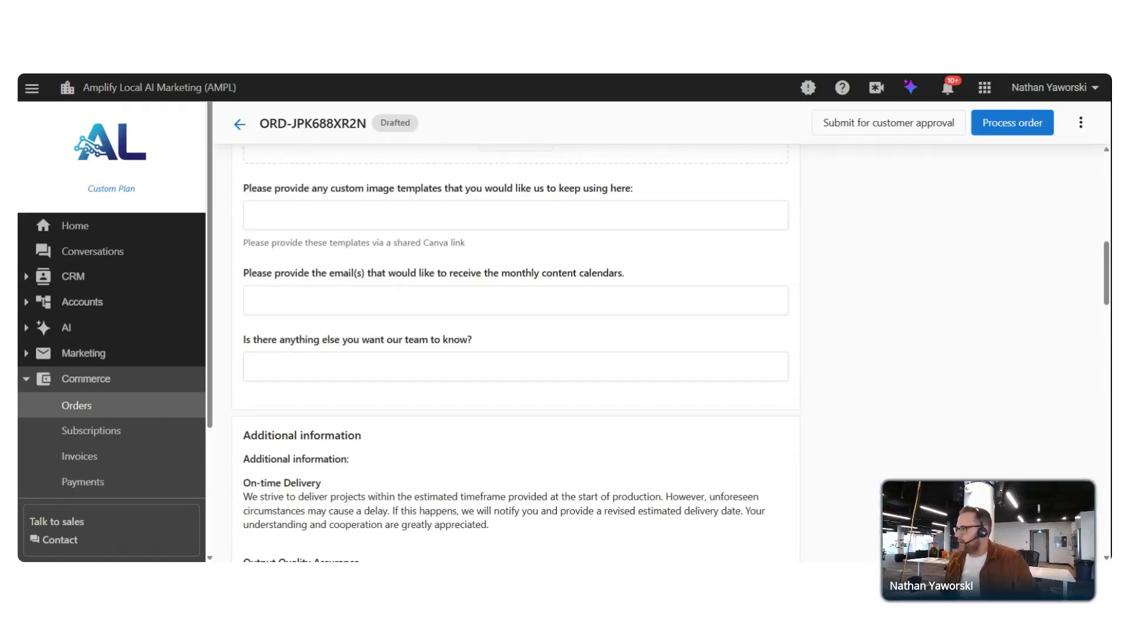
left_click(243, 310)
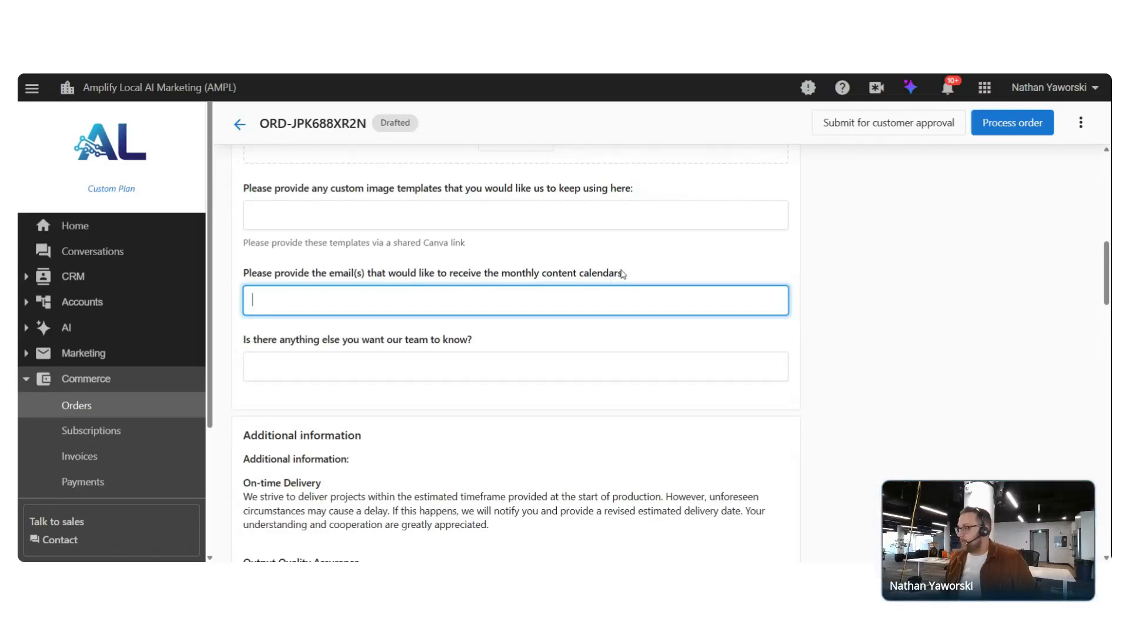
left_click(253, 365)
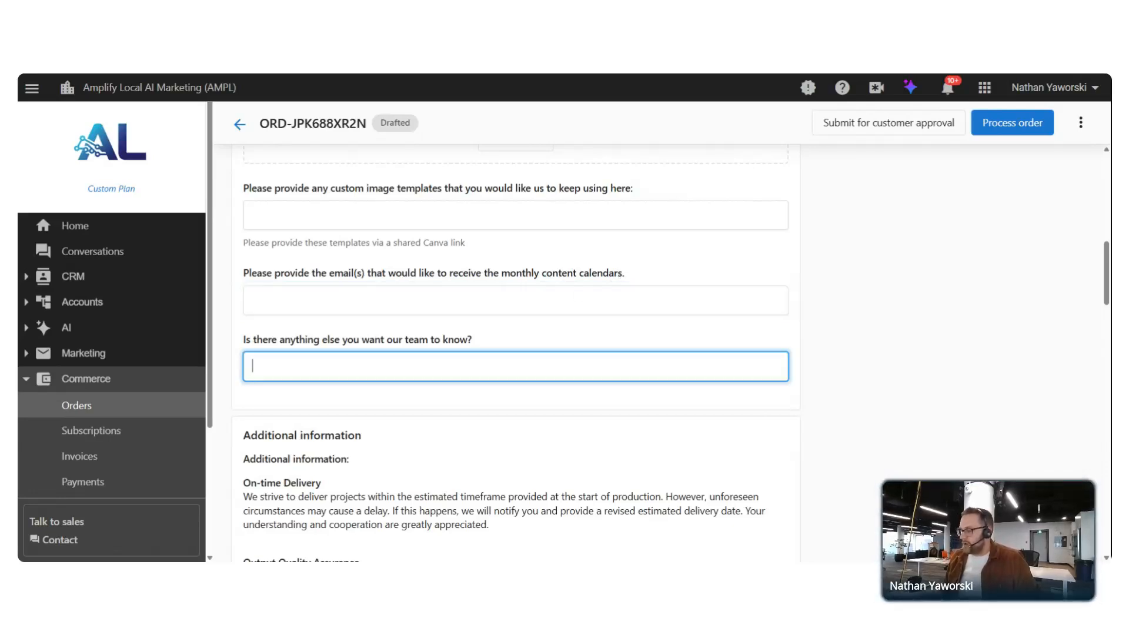
scroll(496, 353, "down", 3)
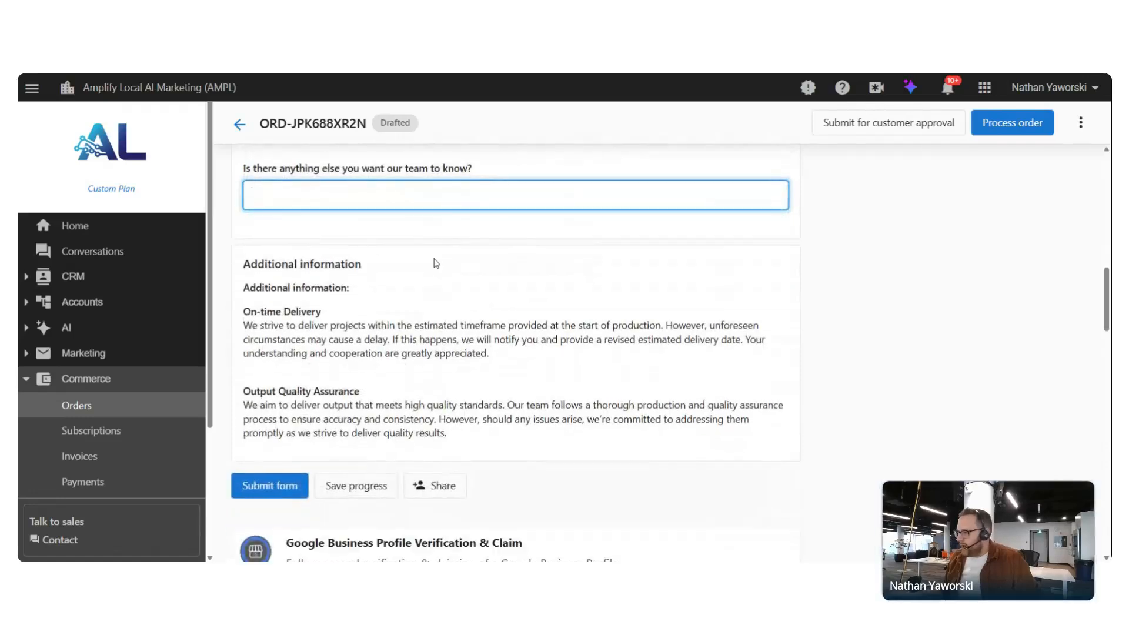
scroll(433, 259, "down", 1)
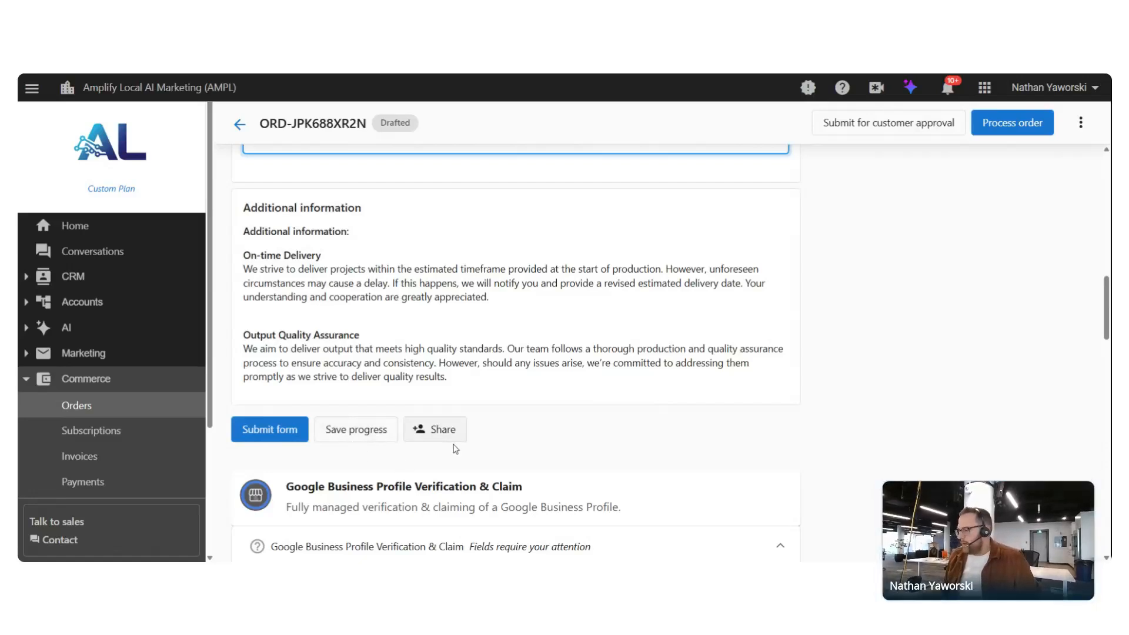
left_click(438, 436)
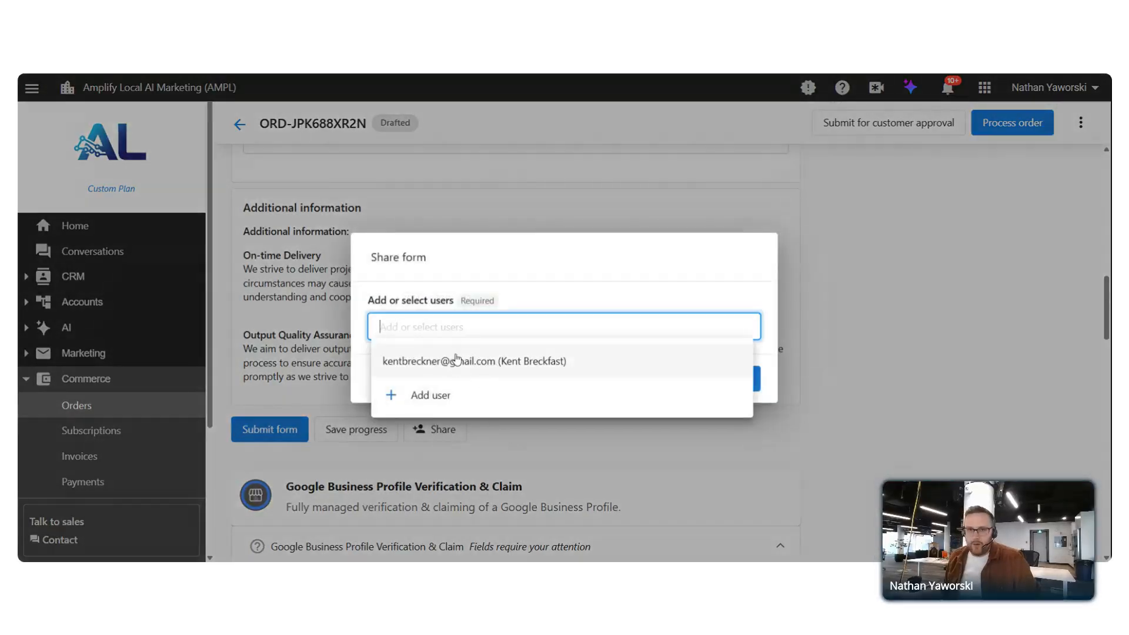
left_click(615, 259)
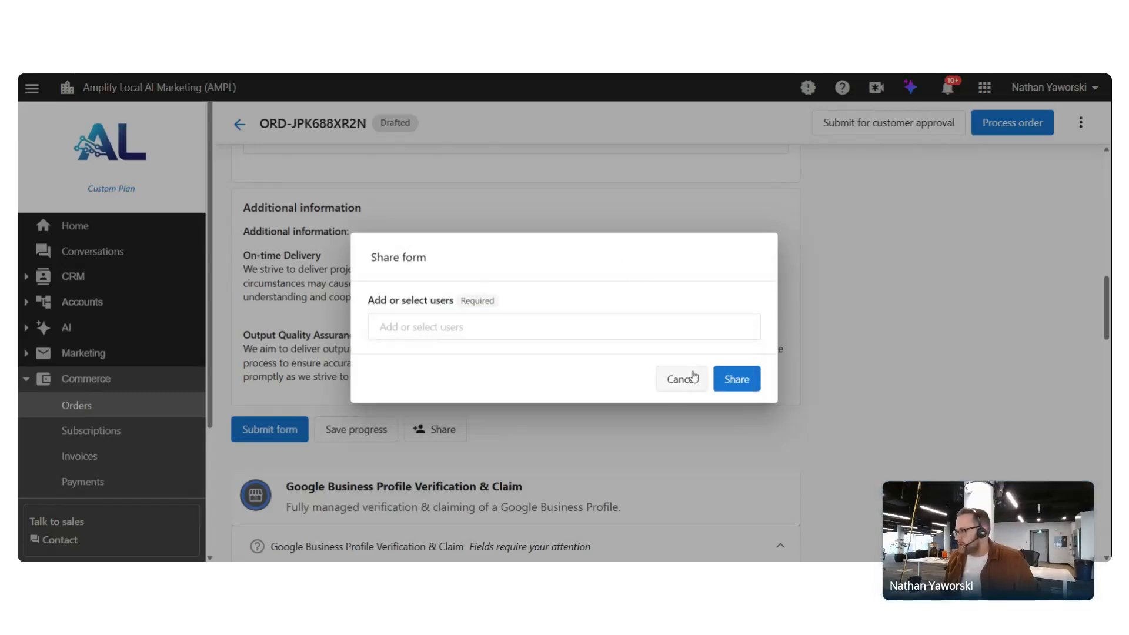
left_click(682, 380)
scroll(633, 426, "up", 2)
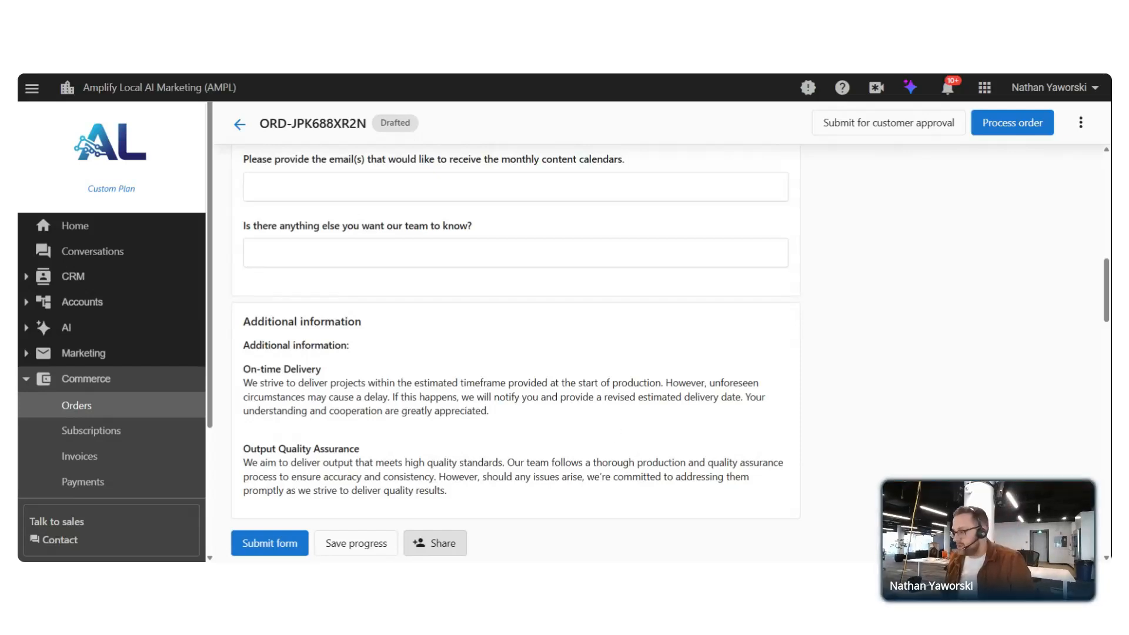
scroll(581, 403, "up", 15)
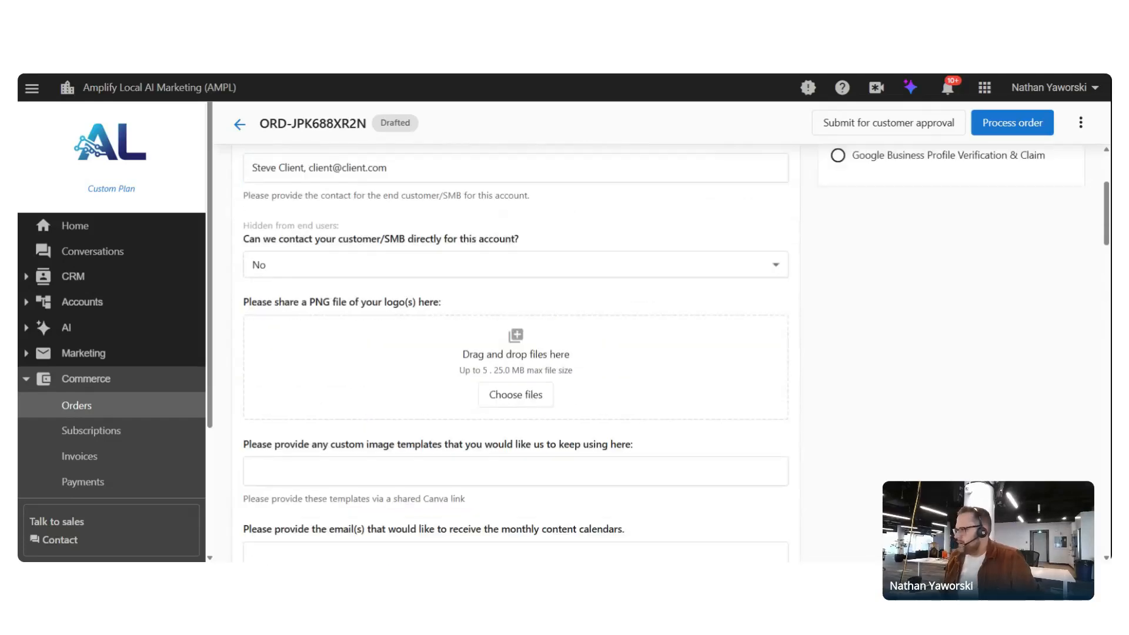
Look over the Fulfillment forms and Order forms tabs, then return to the order Overview
left_click(470, 187)
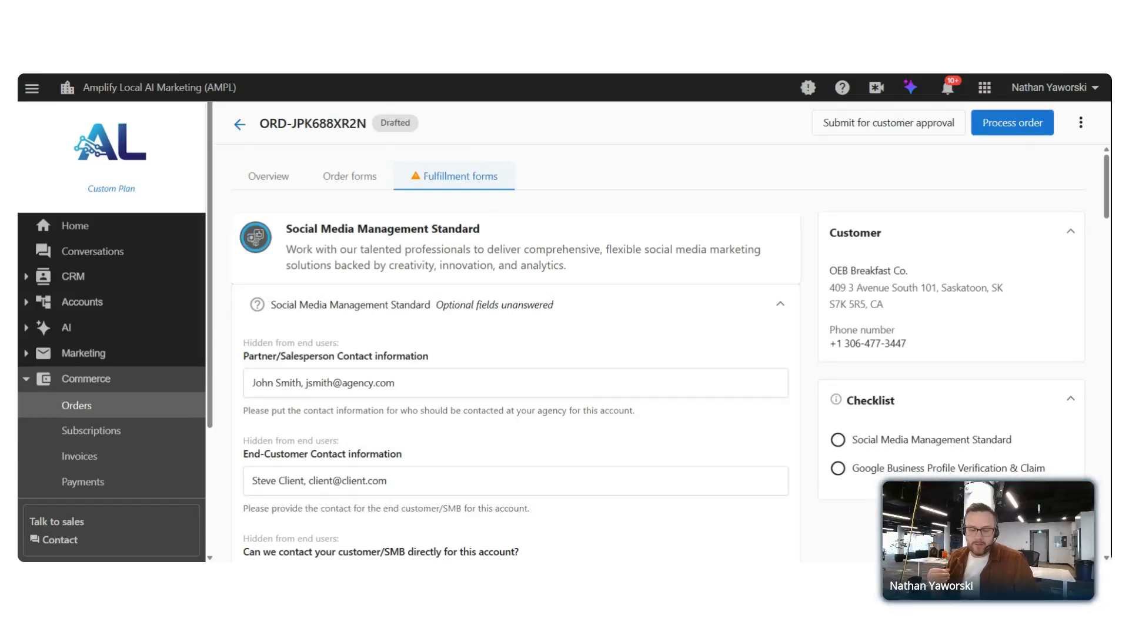
left_click(348, 176)
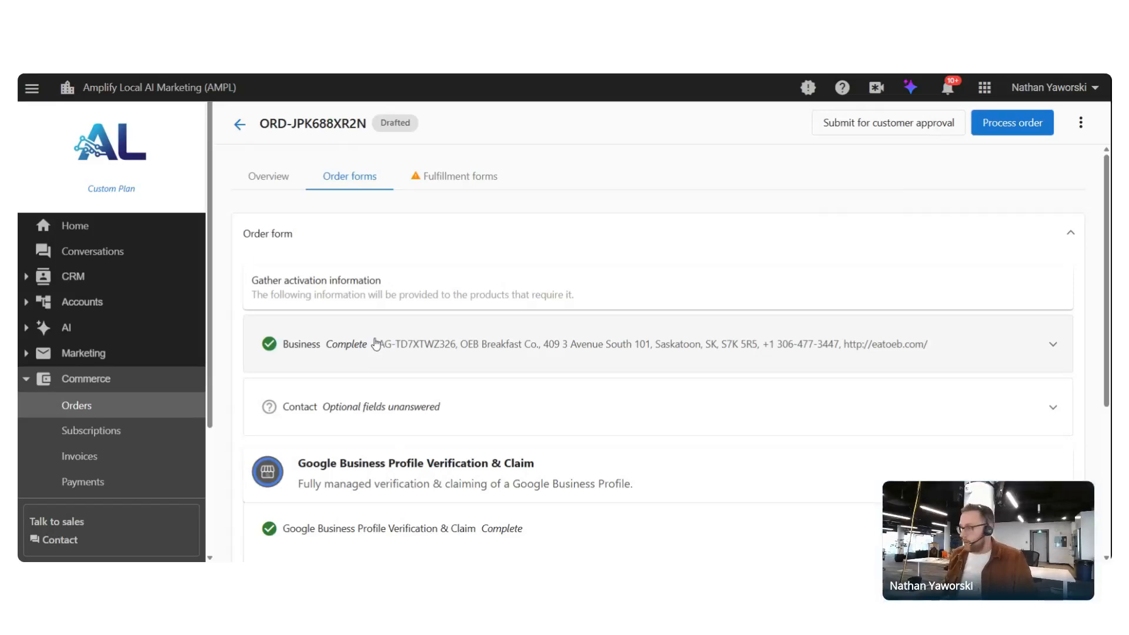
left_click(270, 176)
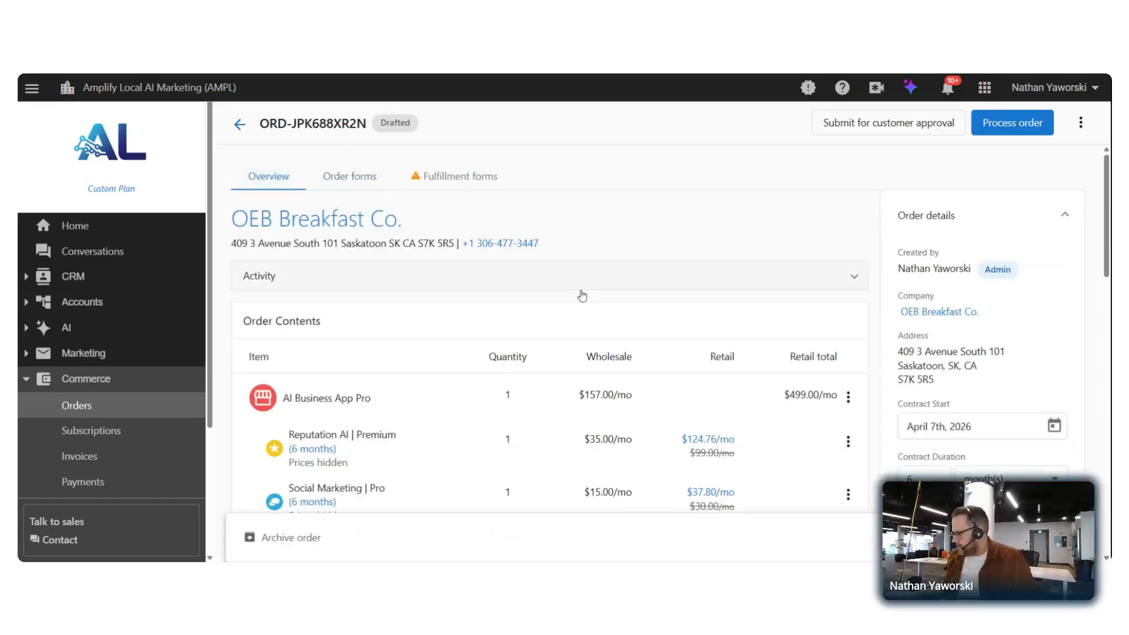
scroll(582, 295, "down", 6)
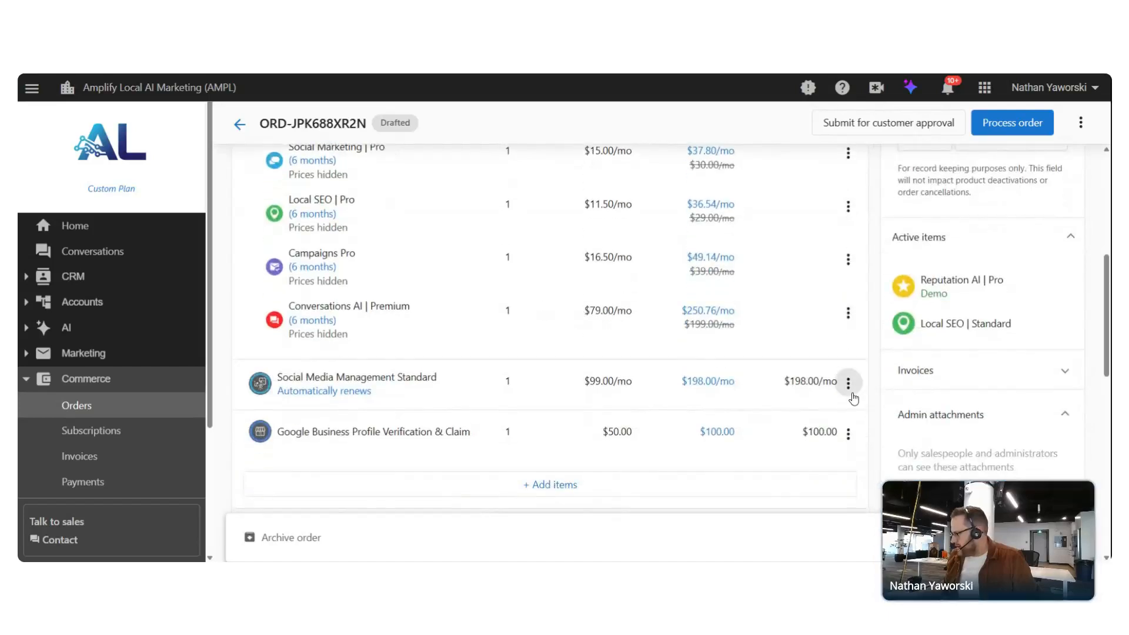
Remove the Social Media Management Standard and Google Business Profile Verification & Claim rows via their ⋮ menus
left_click(849, 388)
left_click(851, 348)
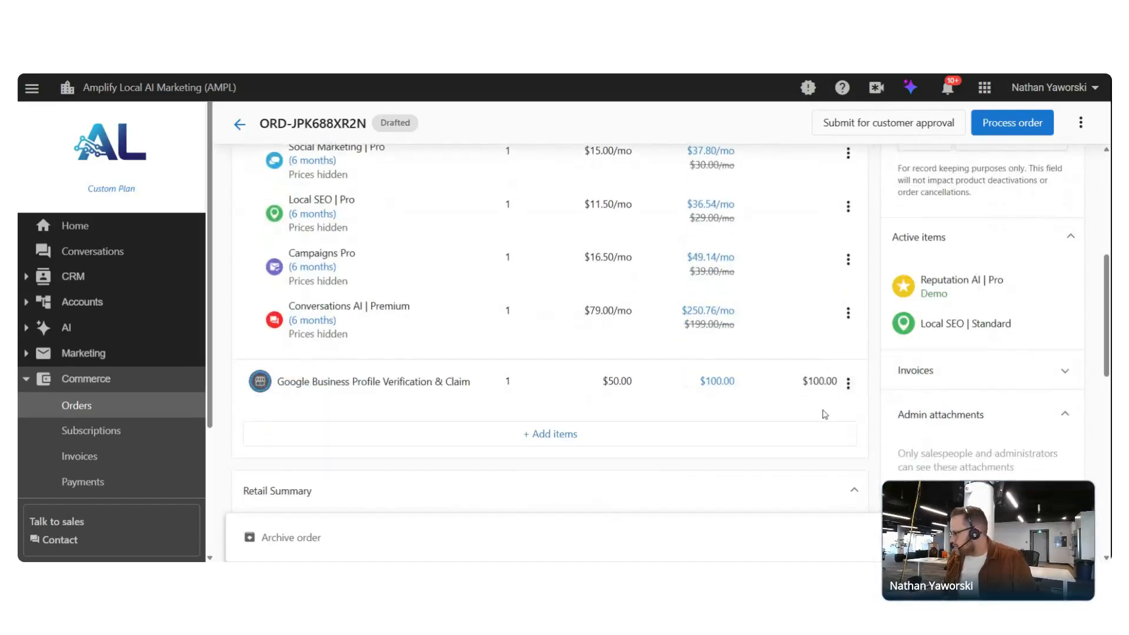
left_click(849, 386)
left_click(867, 351)
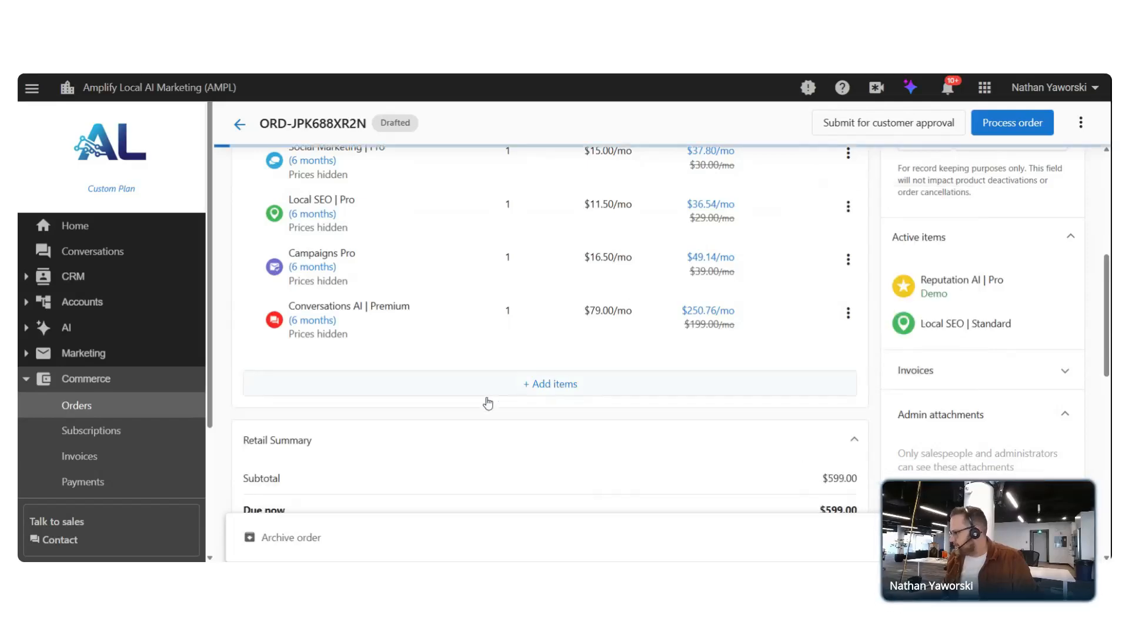
scroll(487, 402, "up", 5)
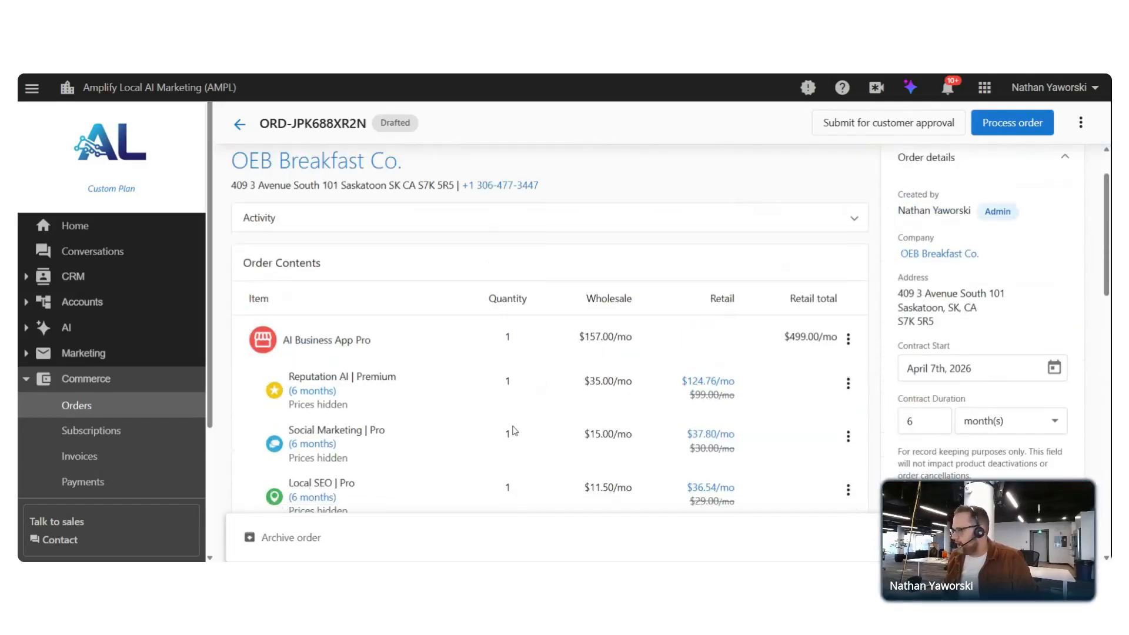
scroll(513, 431, "down", 3)
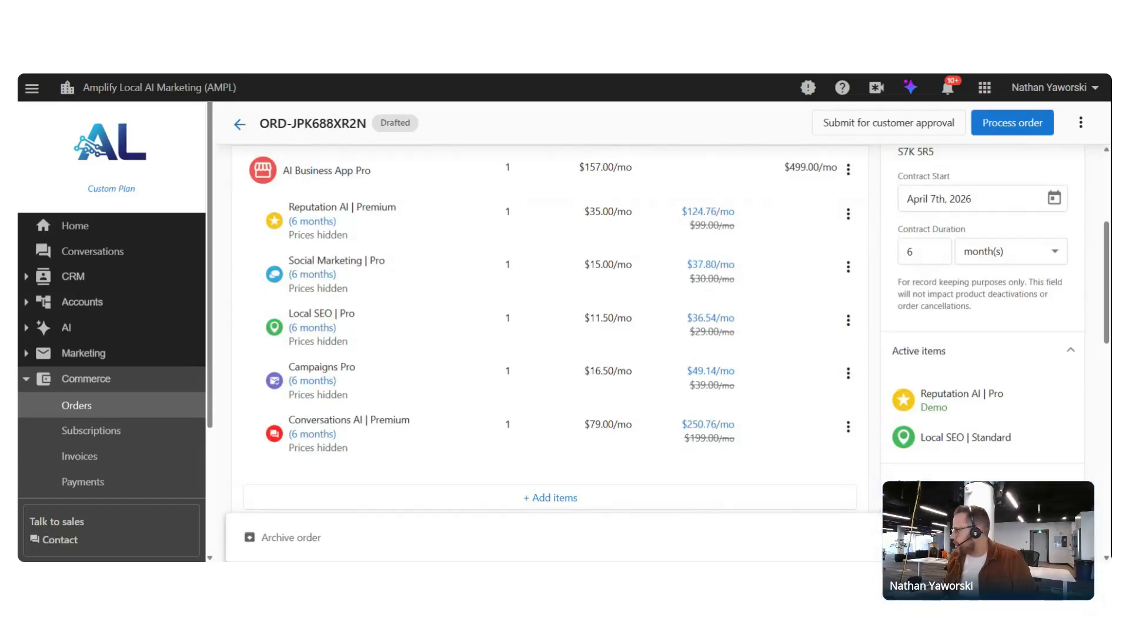
Process the order, acknowledging billing for activated products, and confirm
left_click(1019, 124)
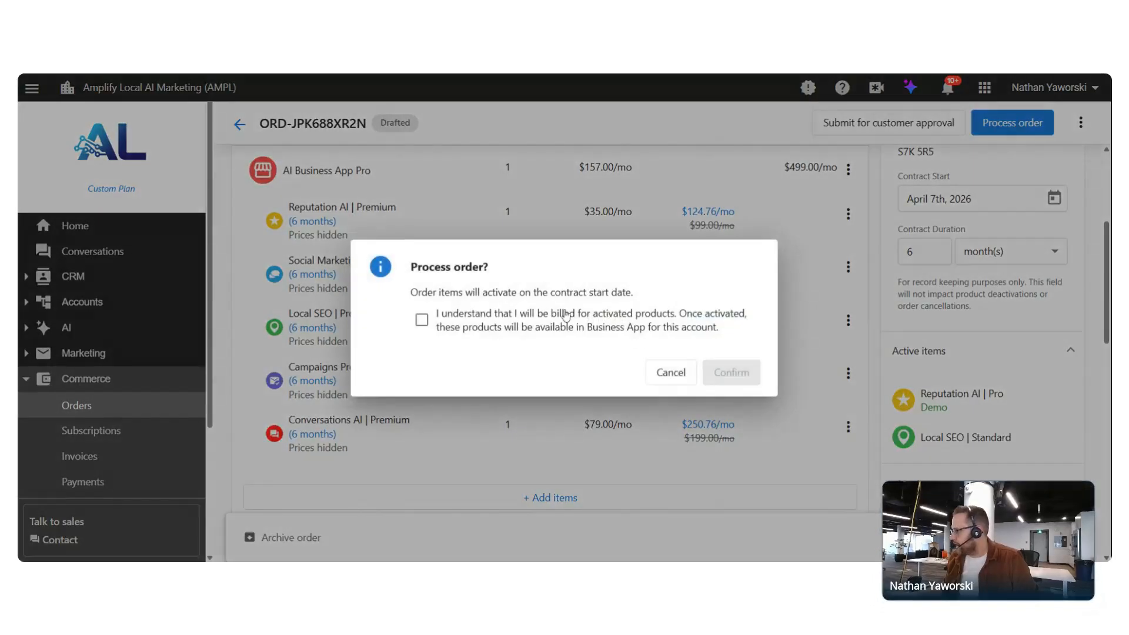
left_click(421, 320)
left_click(422, 320)
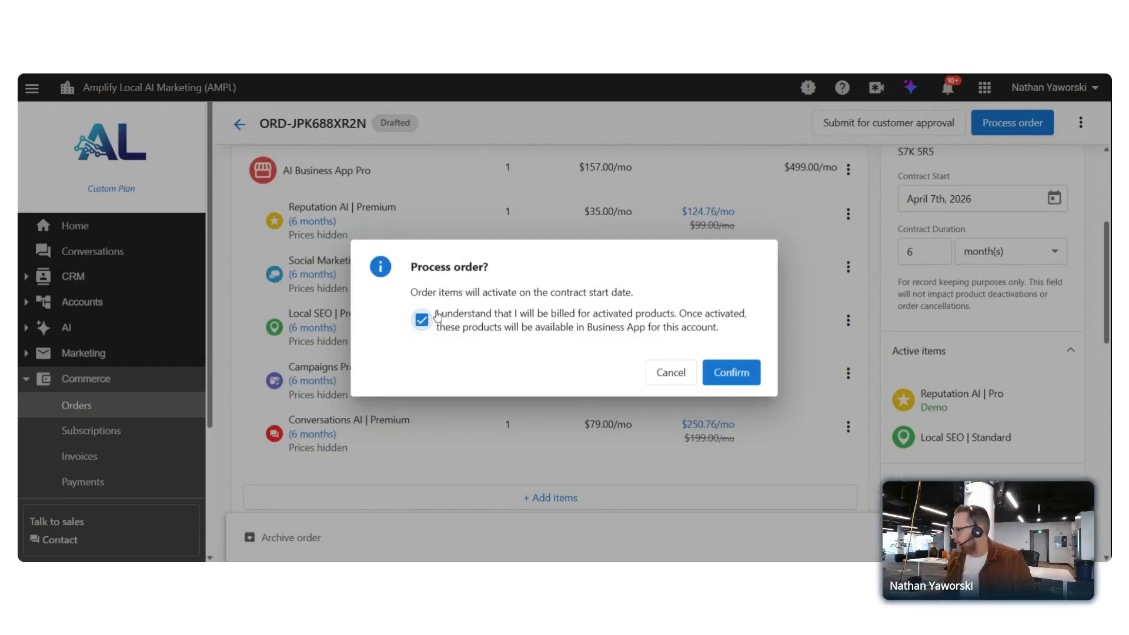
left_click(744, 375)
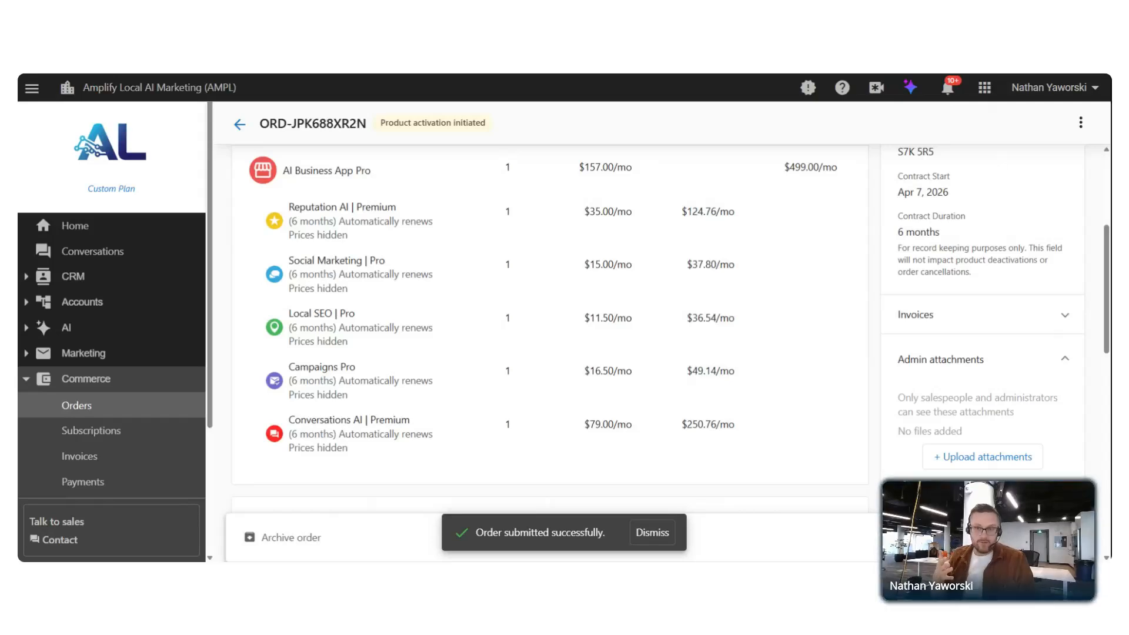
scroll(982, 312, "down", 1)
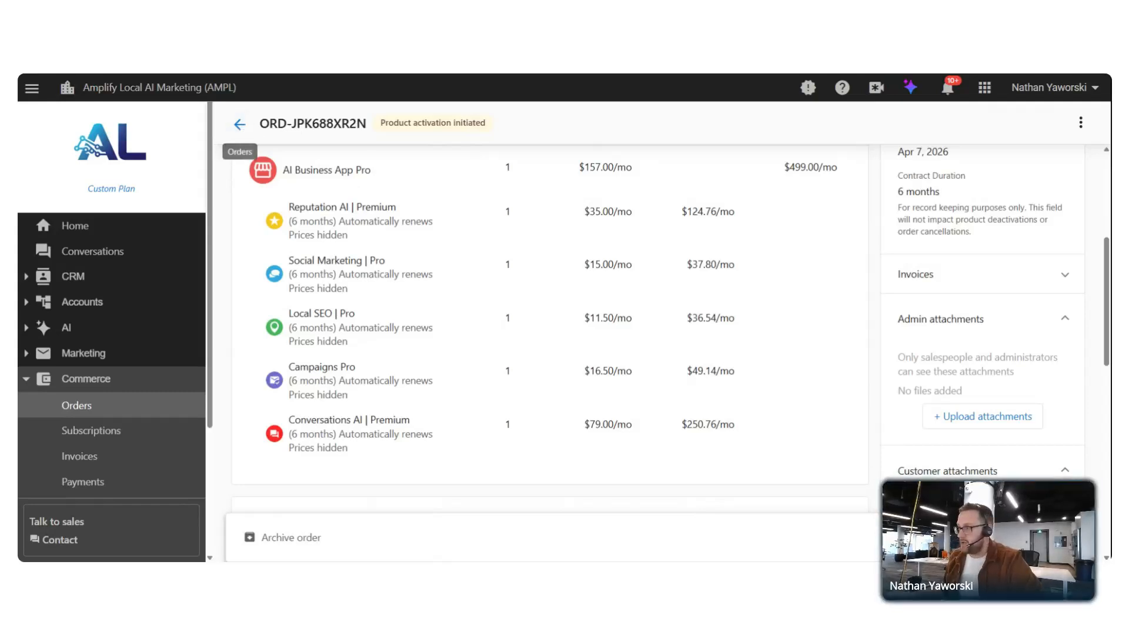
From Orders, open the OEB Breakfast Co. account and choose Cancel Product for Google Business Profile
left_click(237, 127)
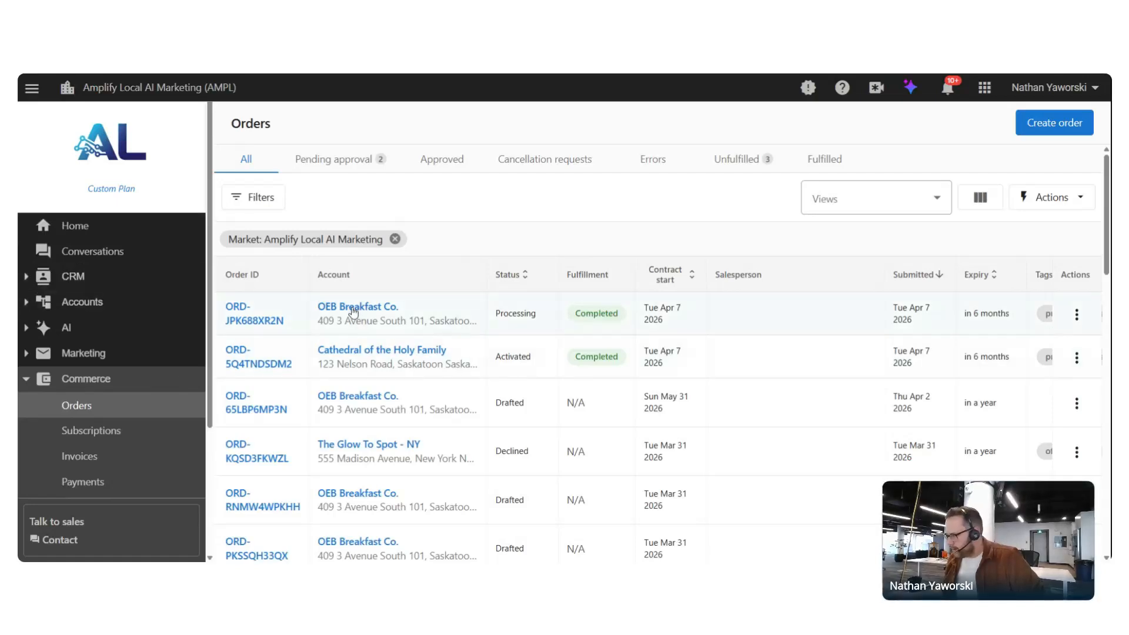
left_click(340, 312)
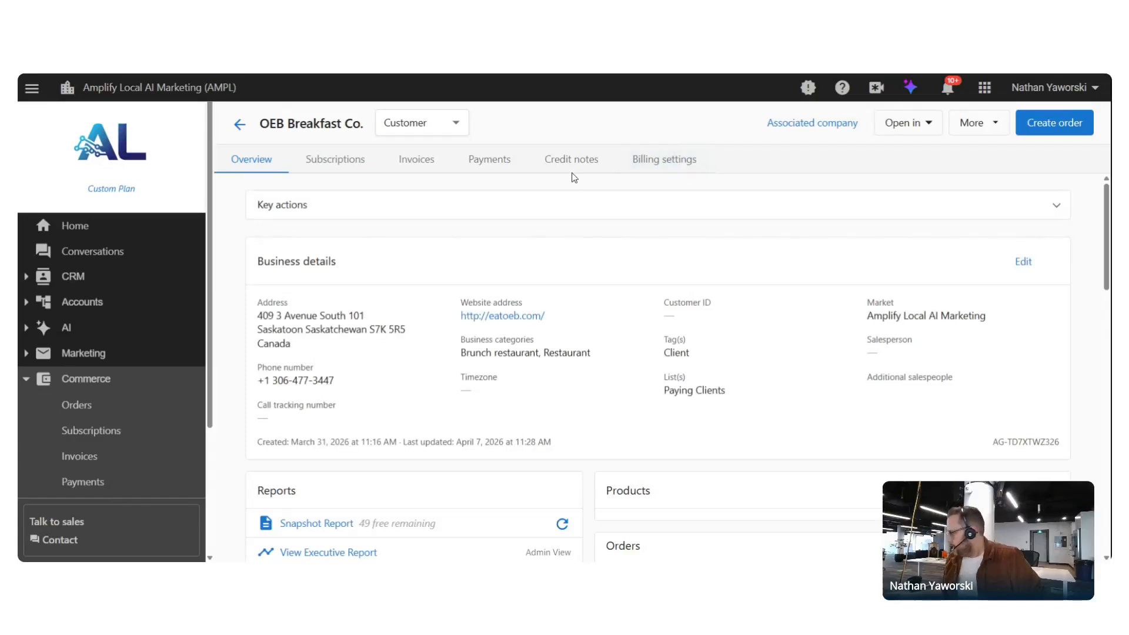
scroll(573, 176, "down", 1)
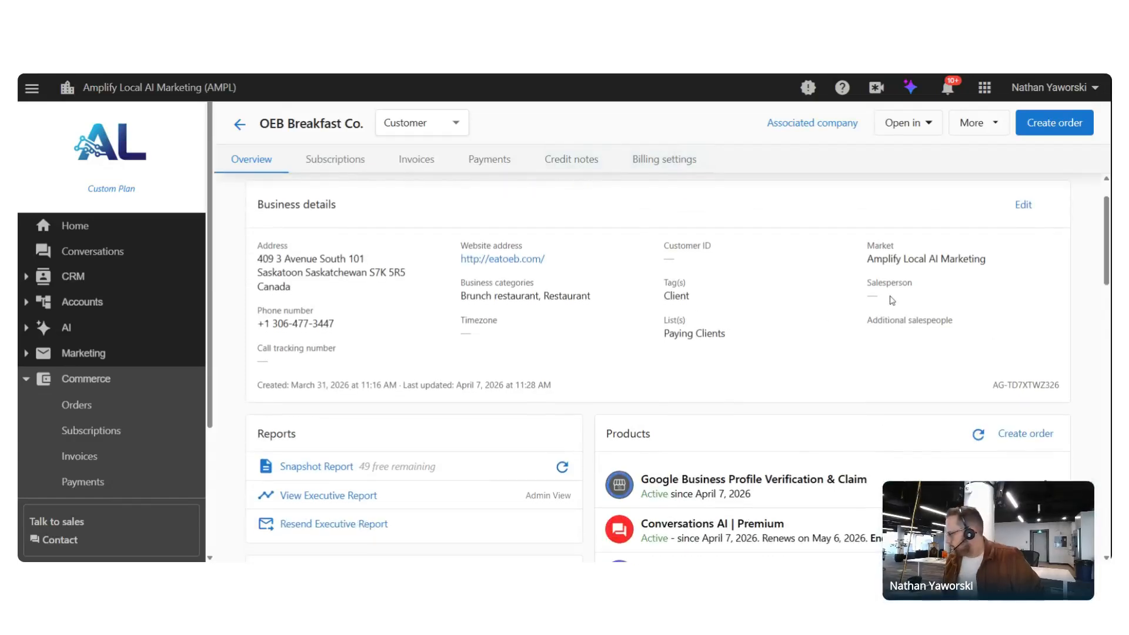
scroll(894, 301, "down", 3)
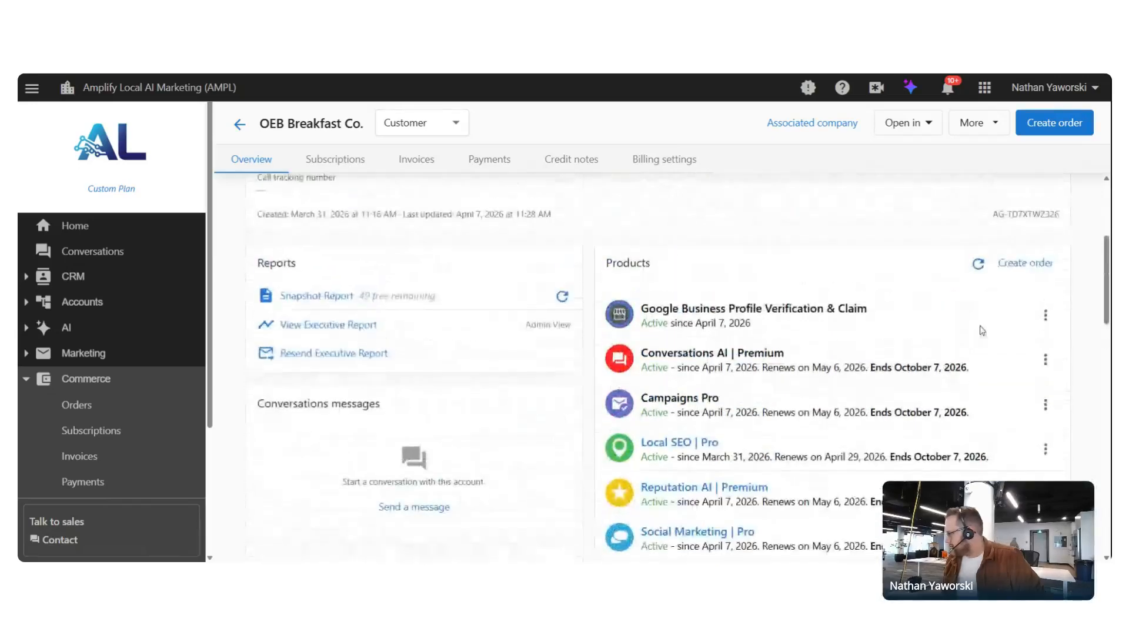
left_click(1046, 315)
left_click(1007, 393)
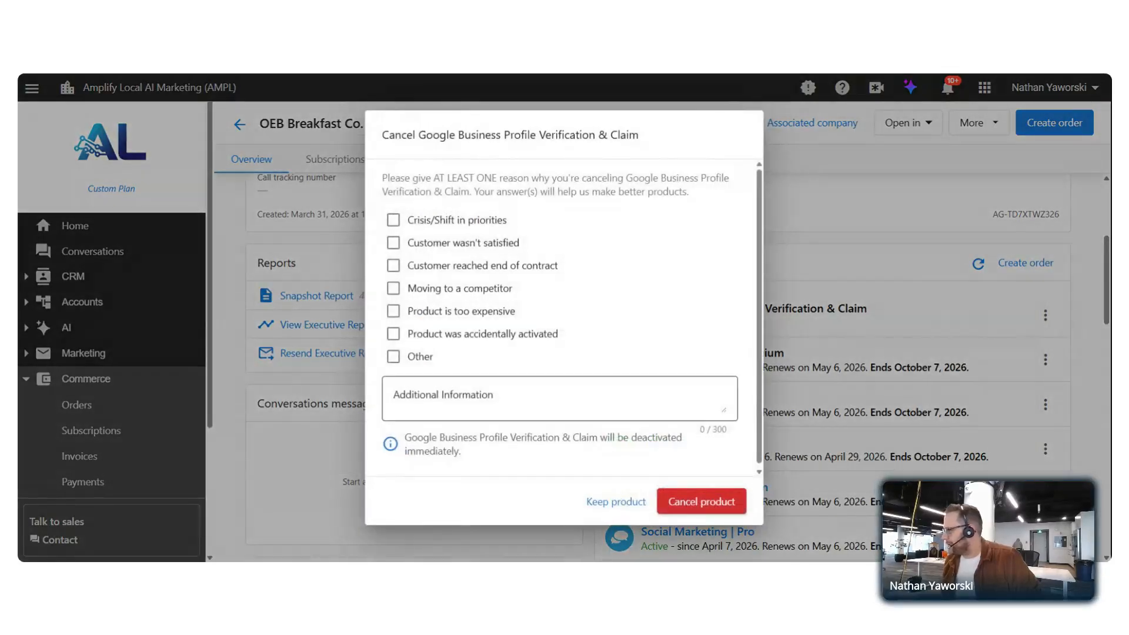
Cancel the product with reason Other and the note 'this w'
left_click(393, 356)
left_click(414, 391)
type("this was a test")
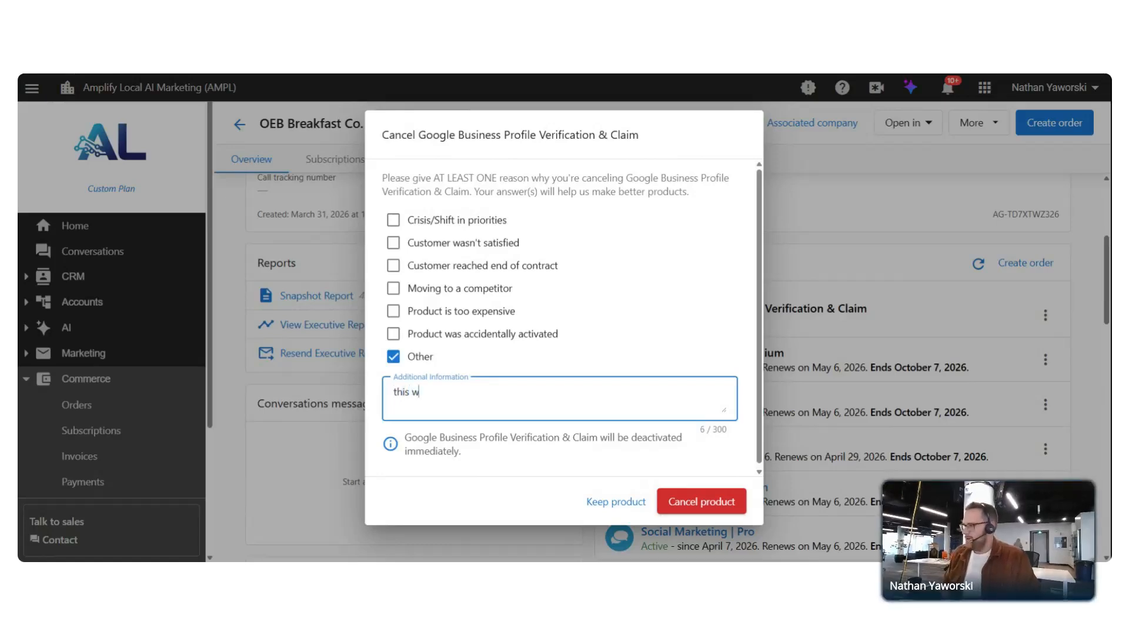
left_click(671, 501)
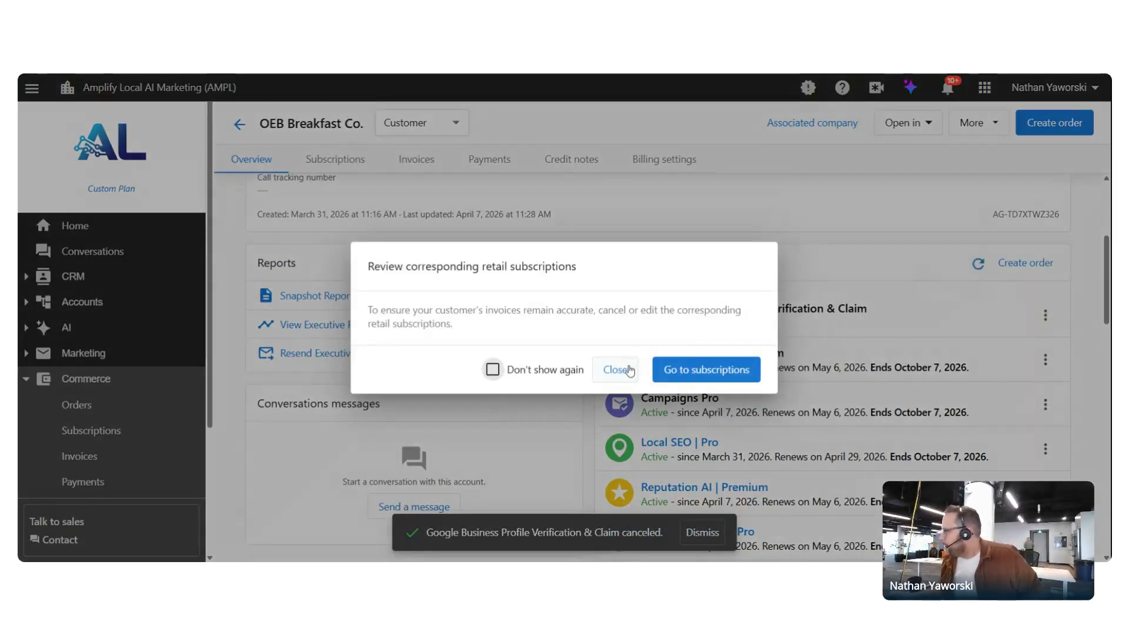
Review the customer's retail subscriptions, then go back to the account Overview
left_click(694, 371)
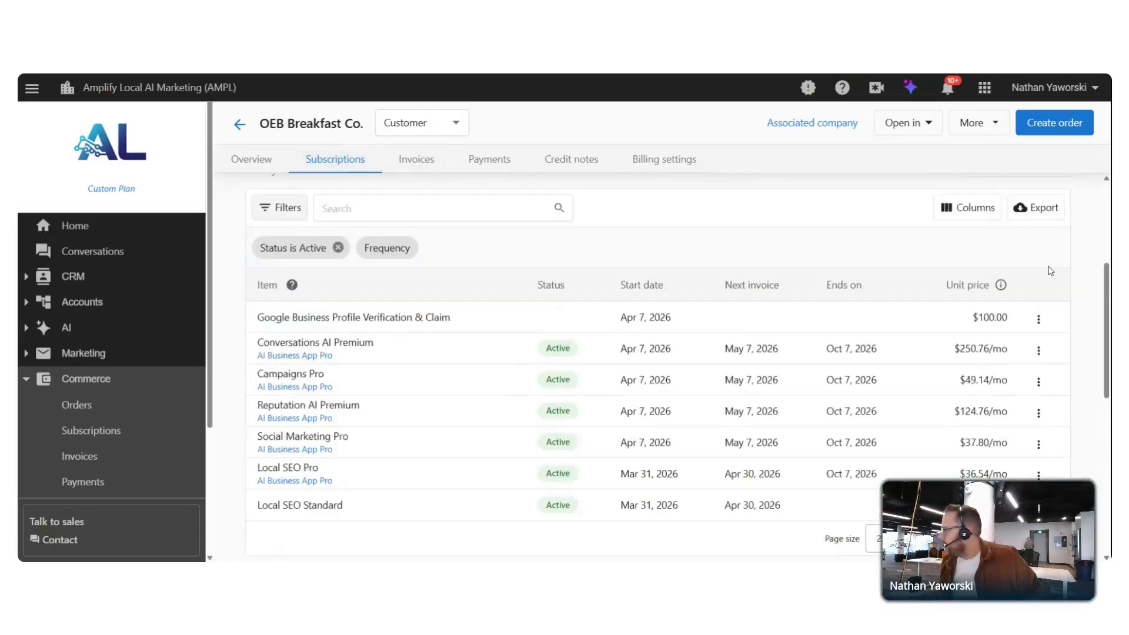
left_click(1039, 317)
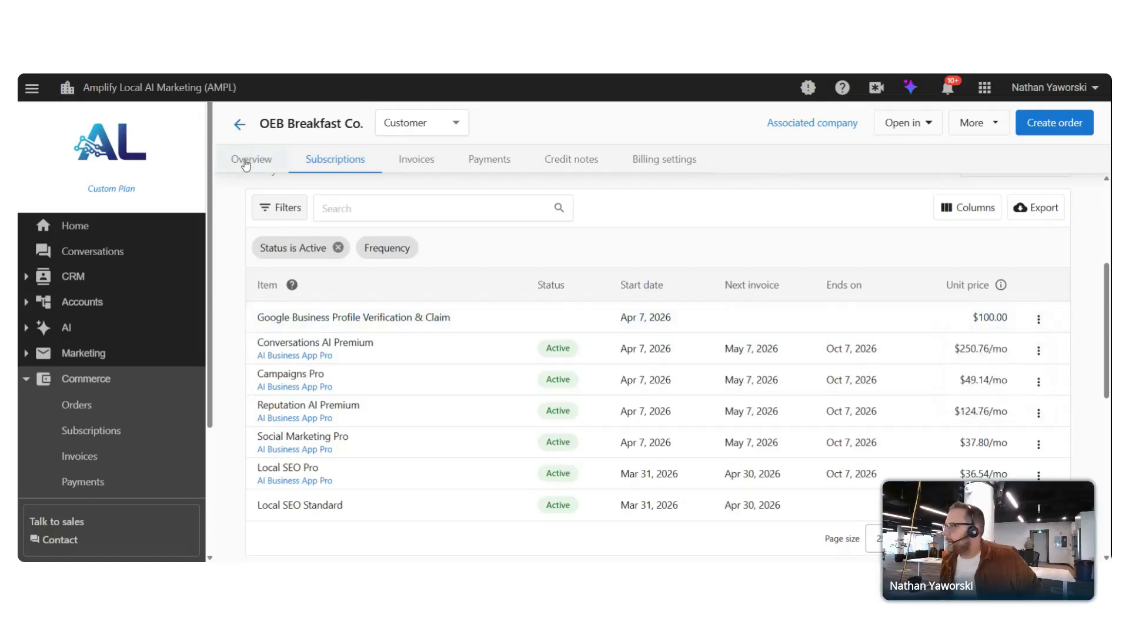
left_click(251, 159)
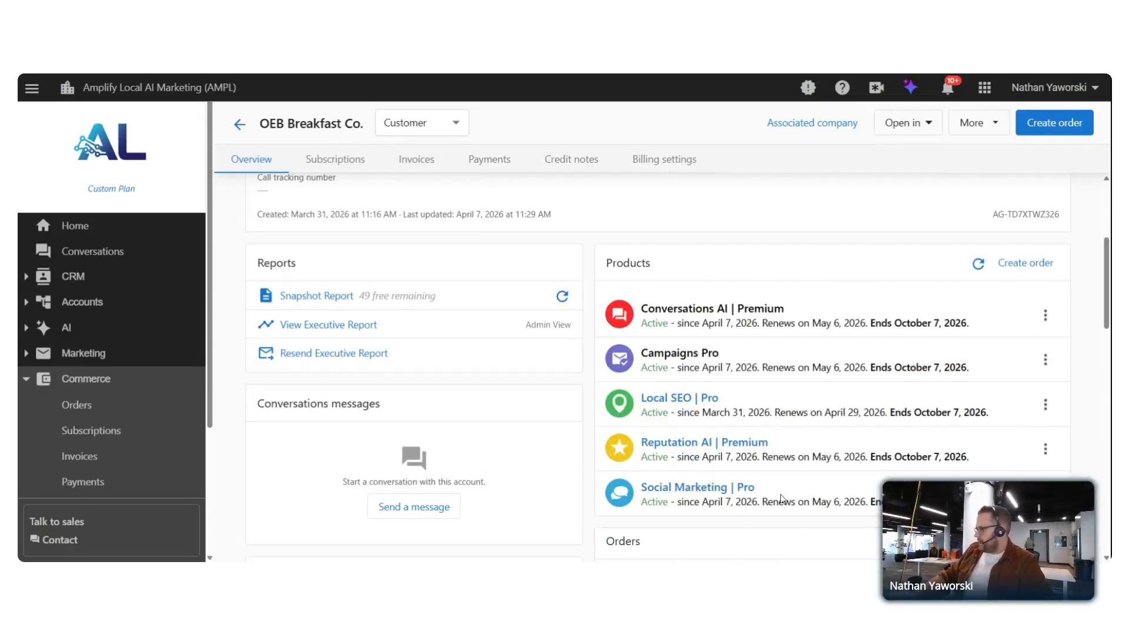
scroll(781, 499, "down", 2)
scroll(686, 457, "up", 1)
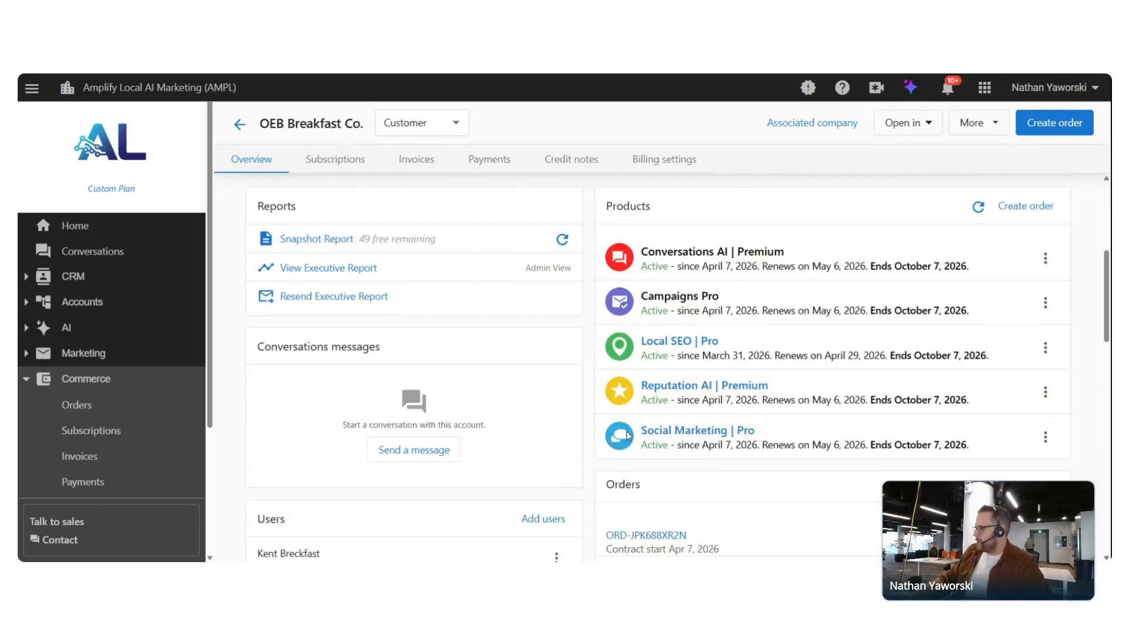
left_click(906, 122)
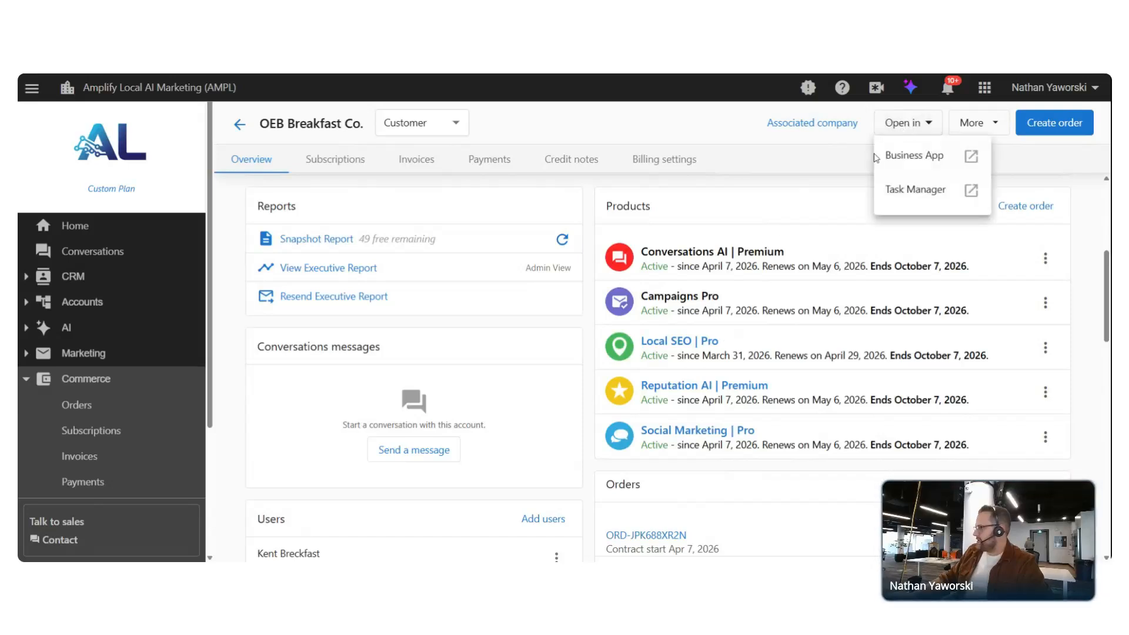
left_click(917, 159)
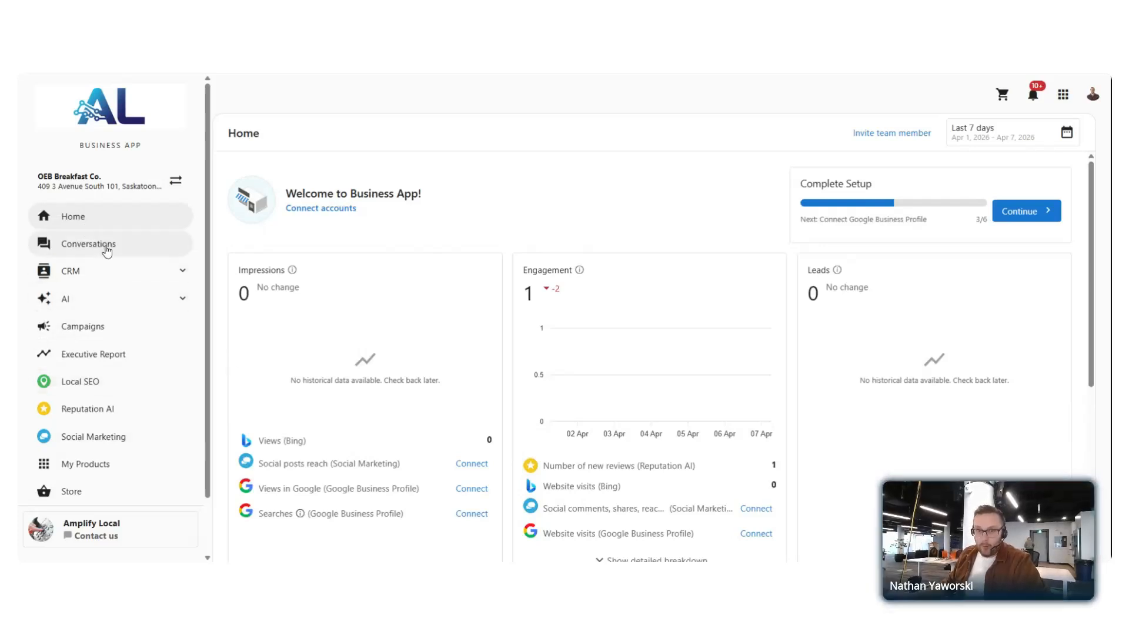
scroll(106, 252, "down", 2)
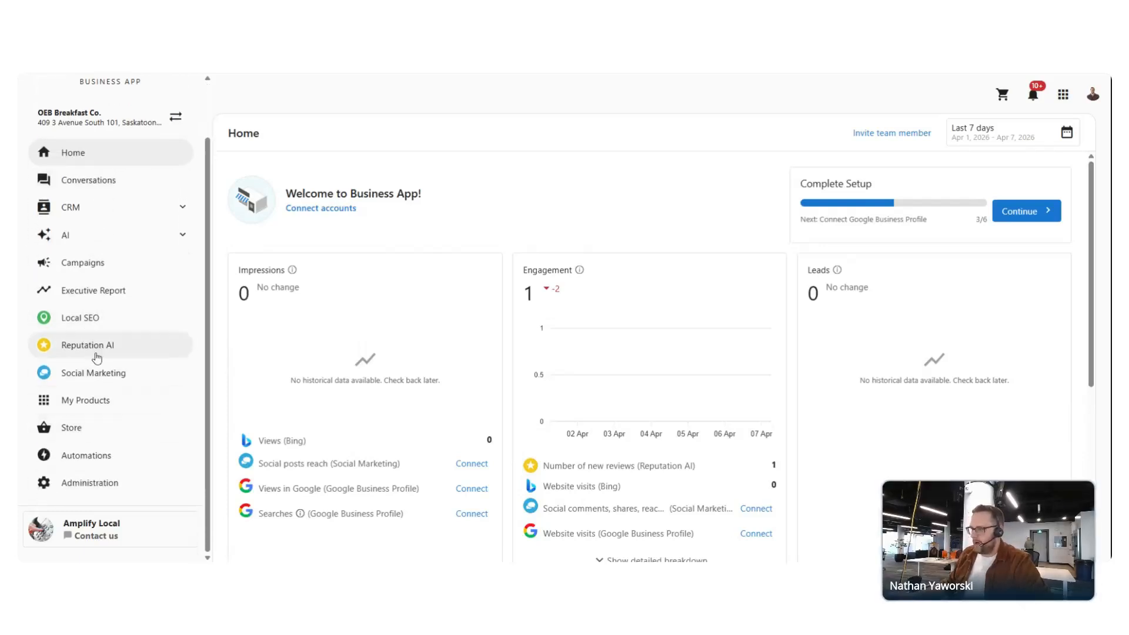
left_click(114, 236)
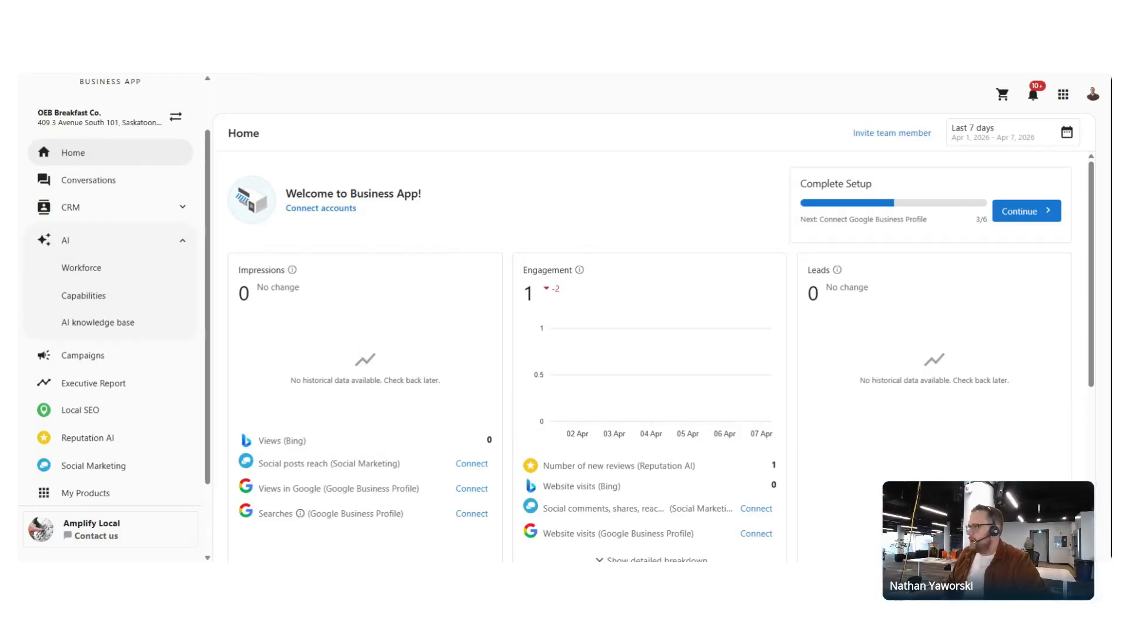
key("ctrl+Tab")
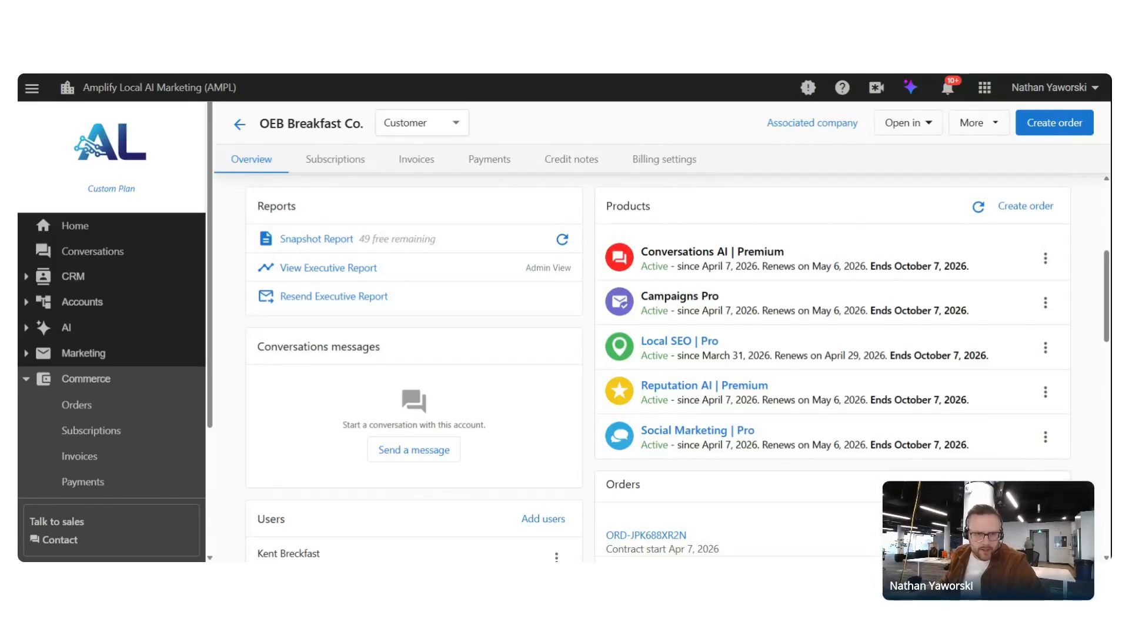
Open OEB Breakfast Co.'s Subscriptions tab and scroll down to its seven active subscriptions
scroll(582, 280, "up", 1)
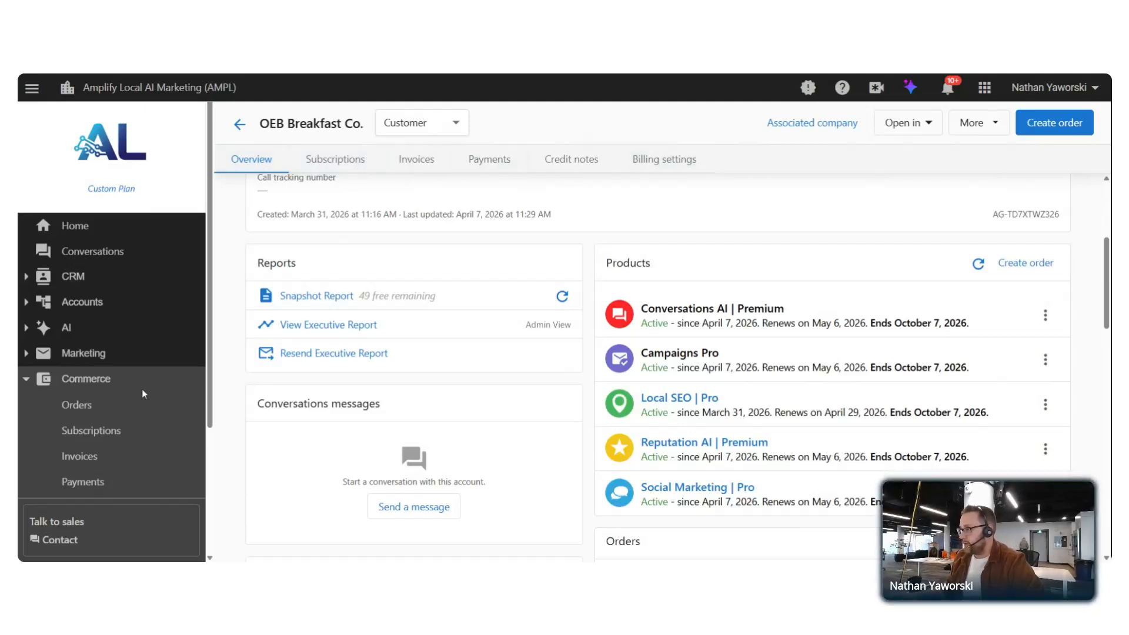
left_click(331, 161)
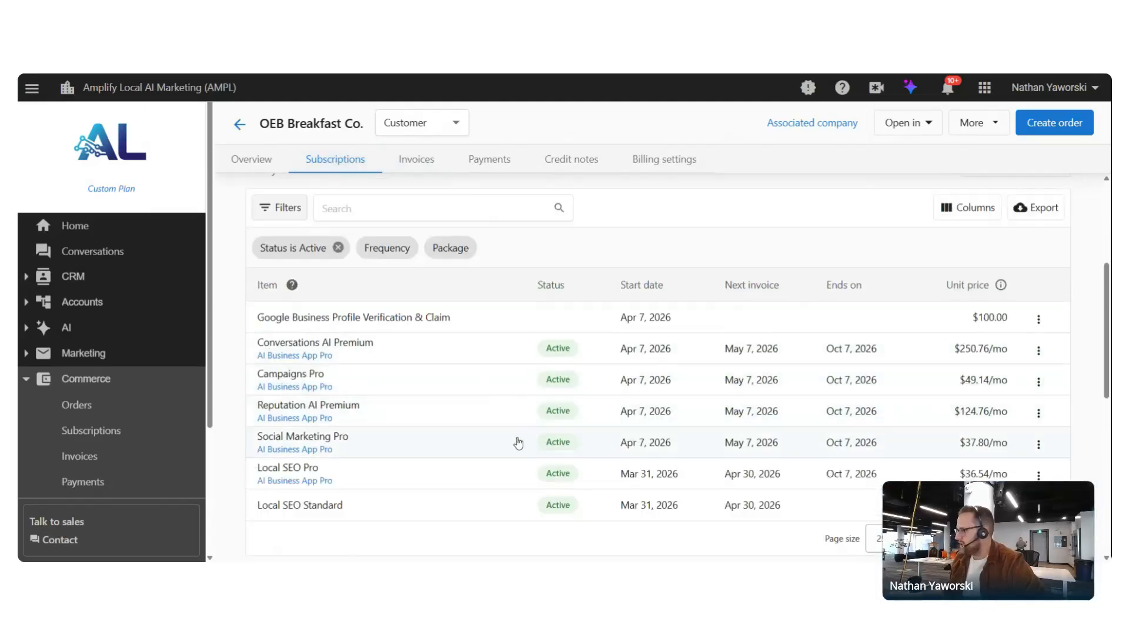
scroll(878, 481, "down", 1)
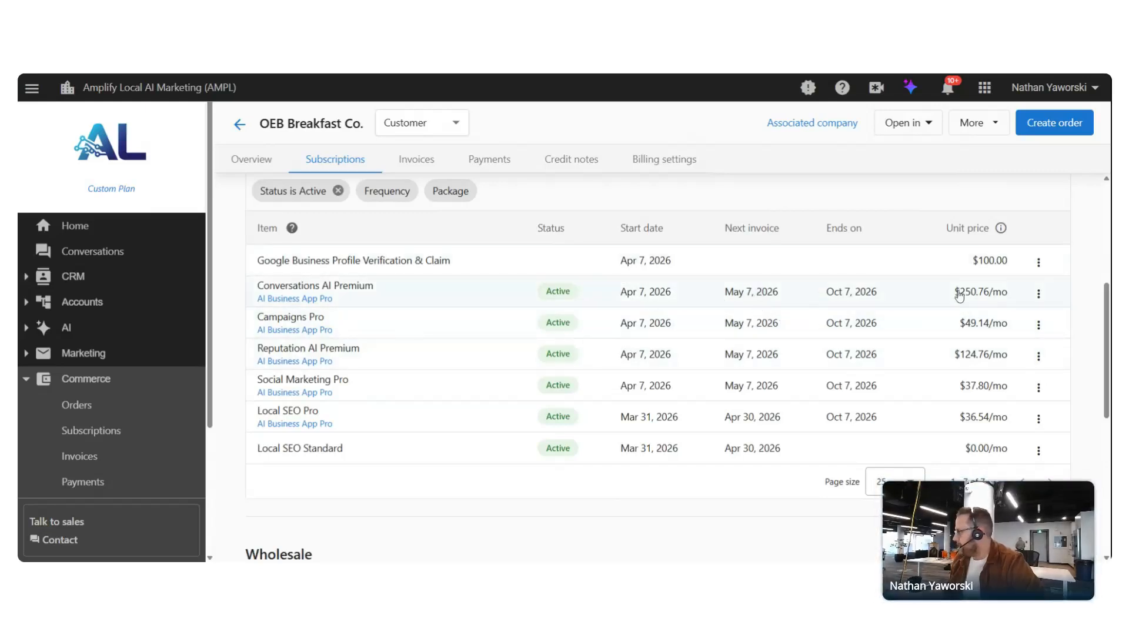
Set the Conversations AI Premium next invoice date to May 14, 2026 and save it
left_click(1039, 293)
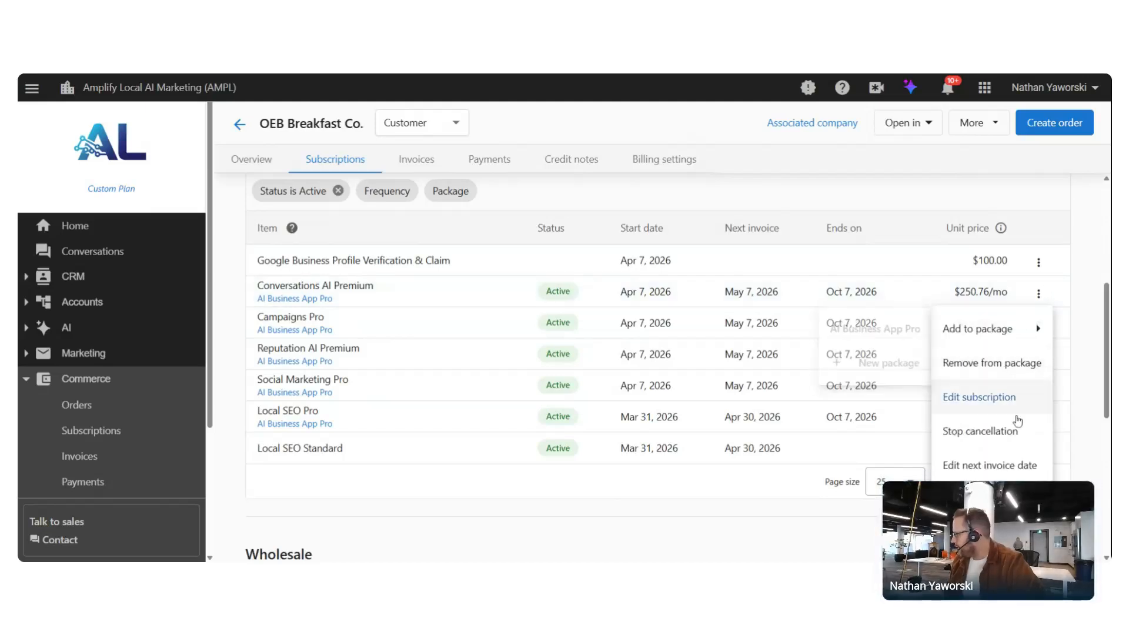
left_click(1001, 470)
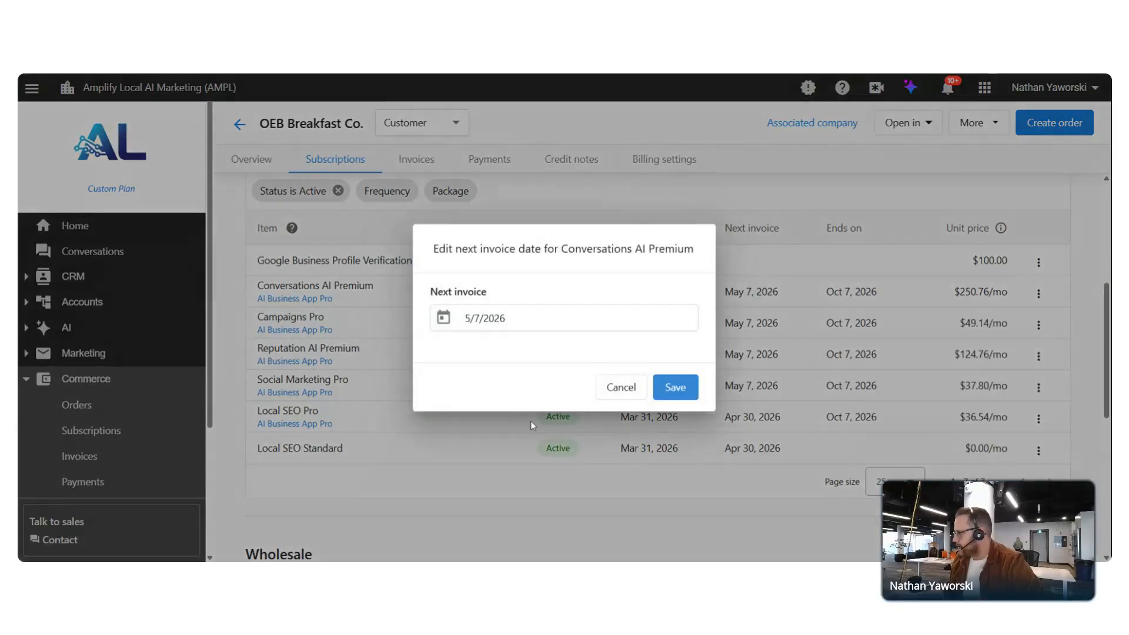
left_click(443, 319)
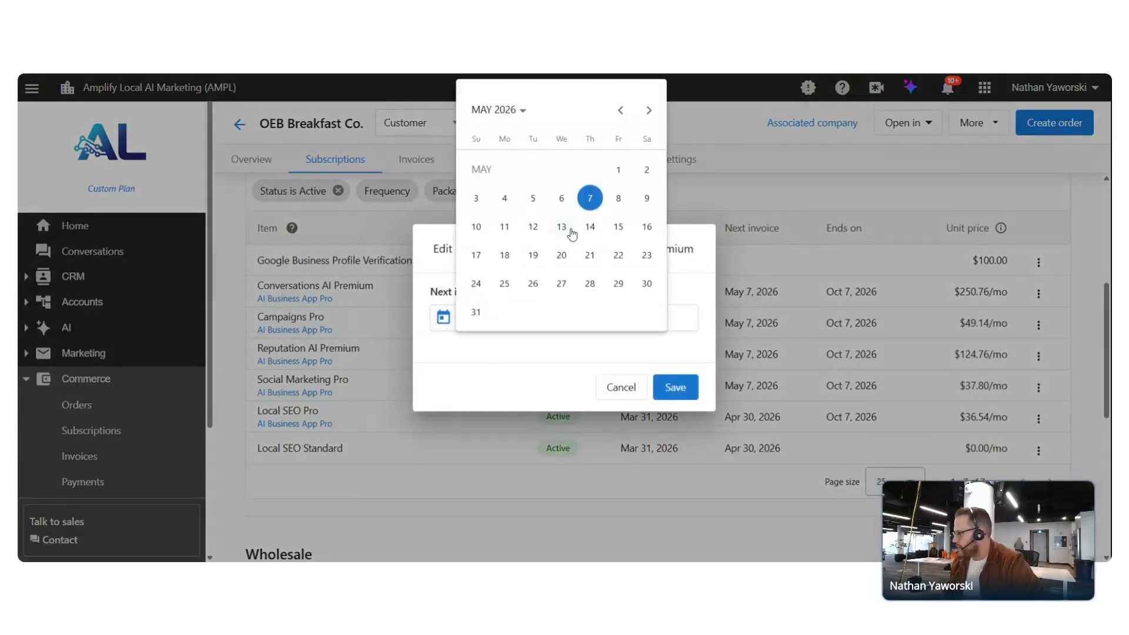
left_click(592, 231)
left_click(695, 391)
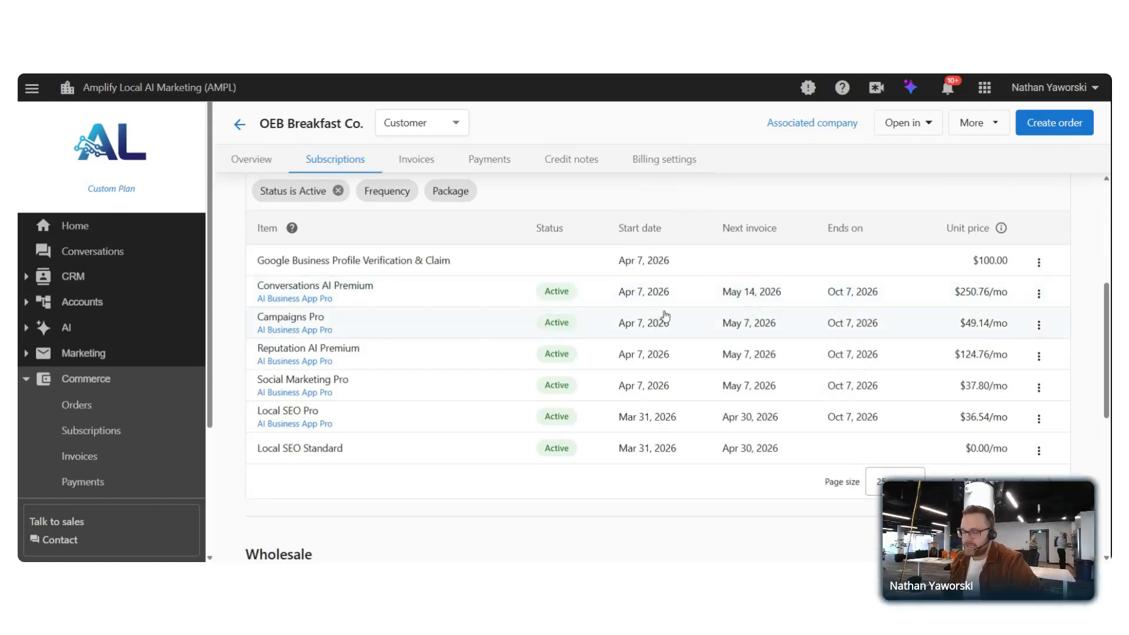
left_click(1038, 293)
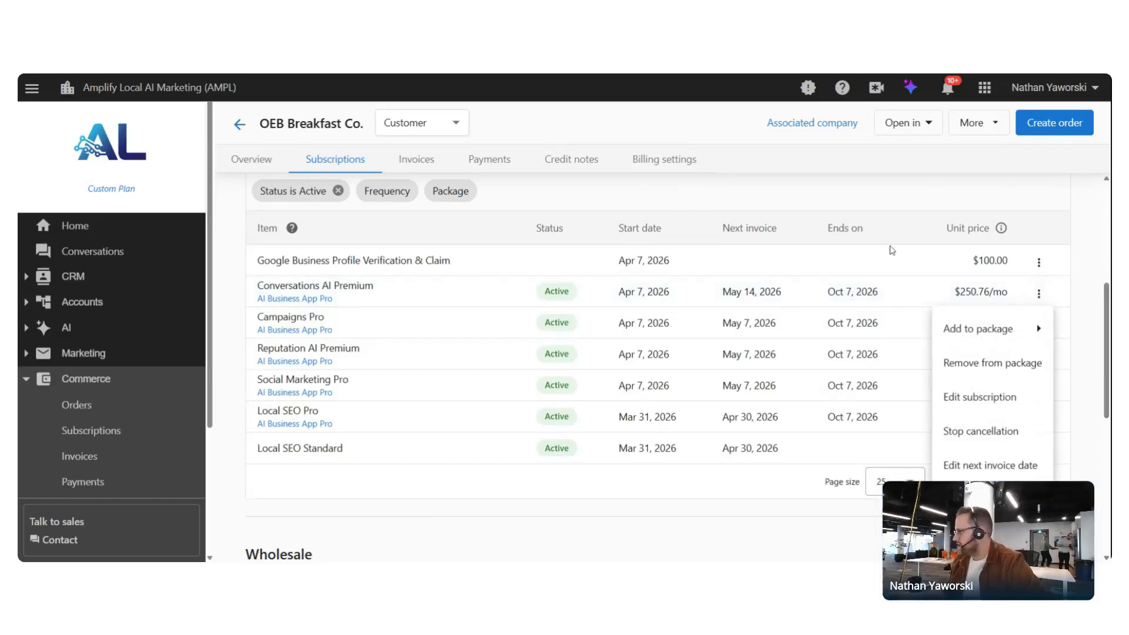
left_click(809, 293)
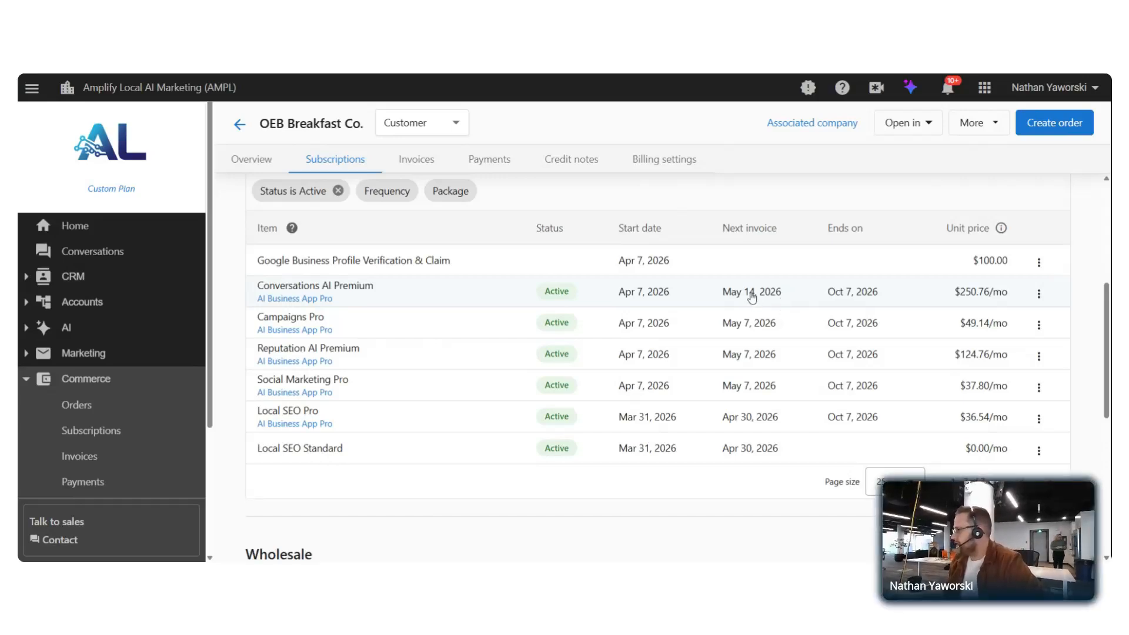
scroll(756, 299, "down", 6)
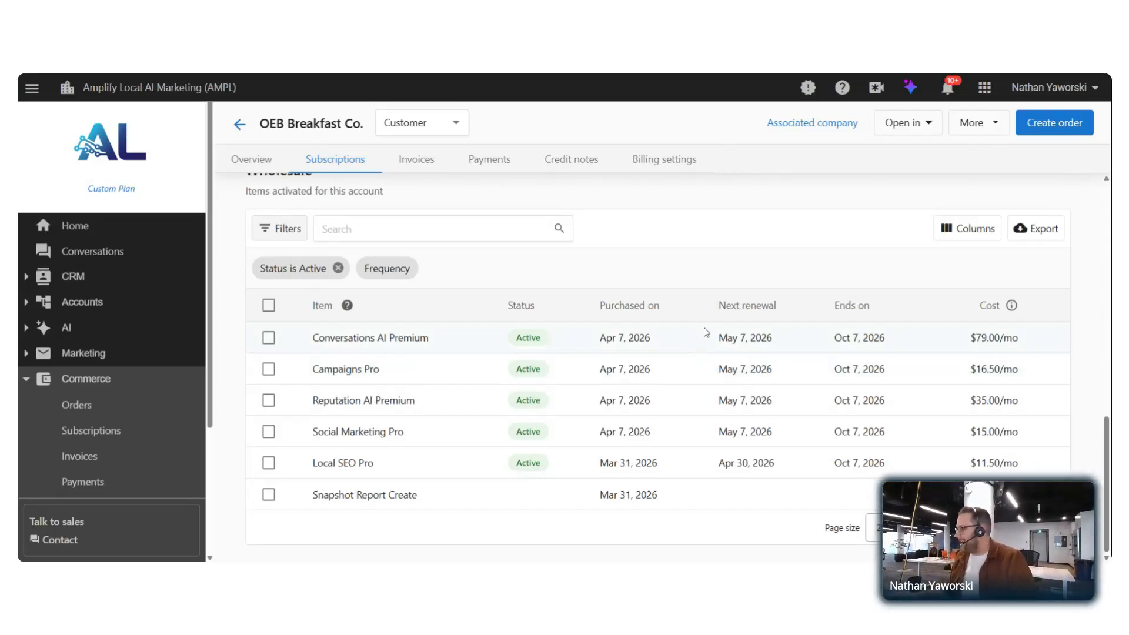
scroll(738, 358, "up", 10)
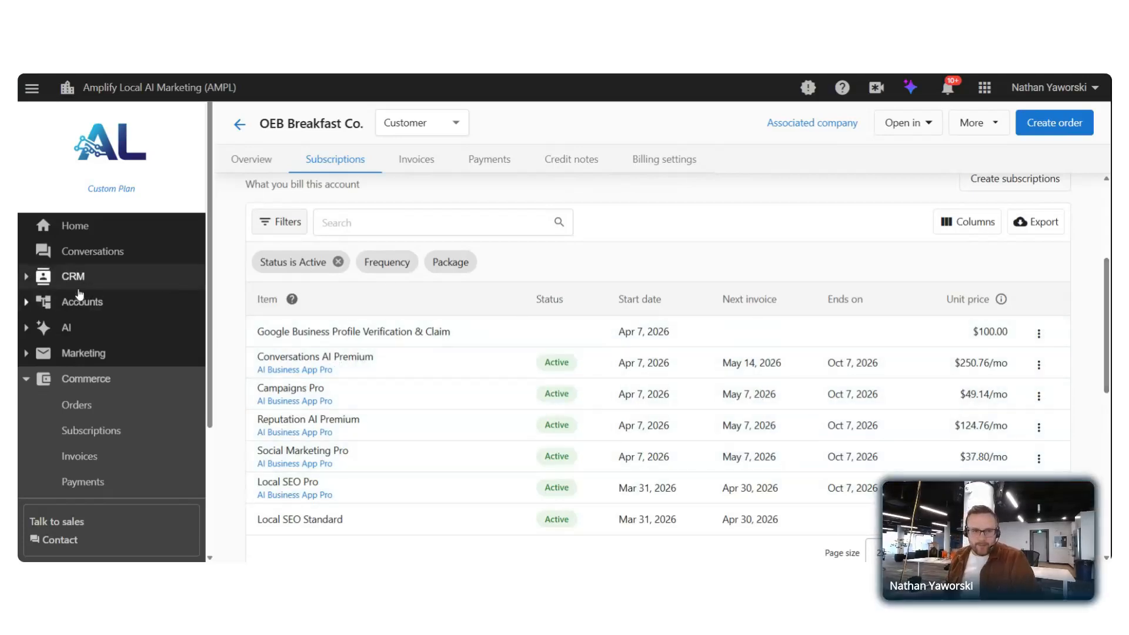
scroll(151, 315, "down", 2)
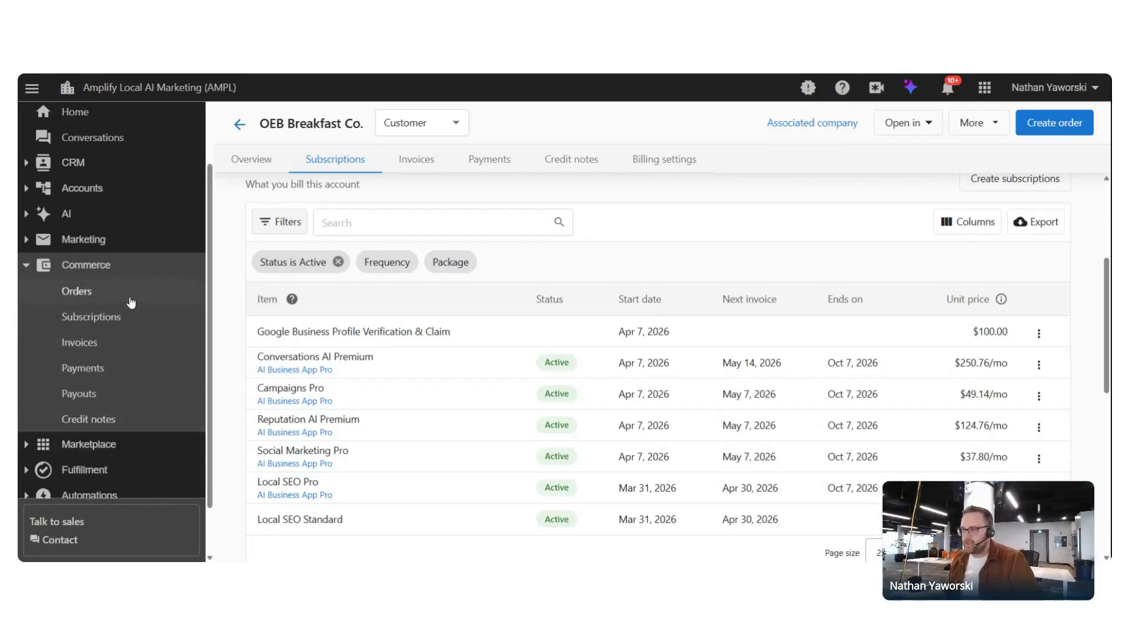
Open Commerce Orders and scroll through the orders table, returning to the top
left_click(131, 301)
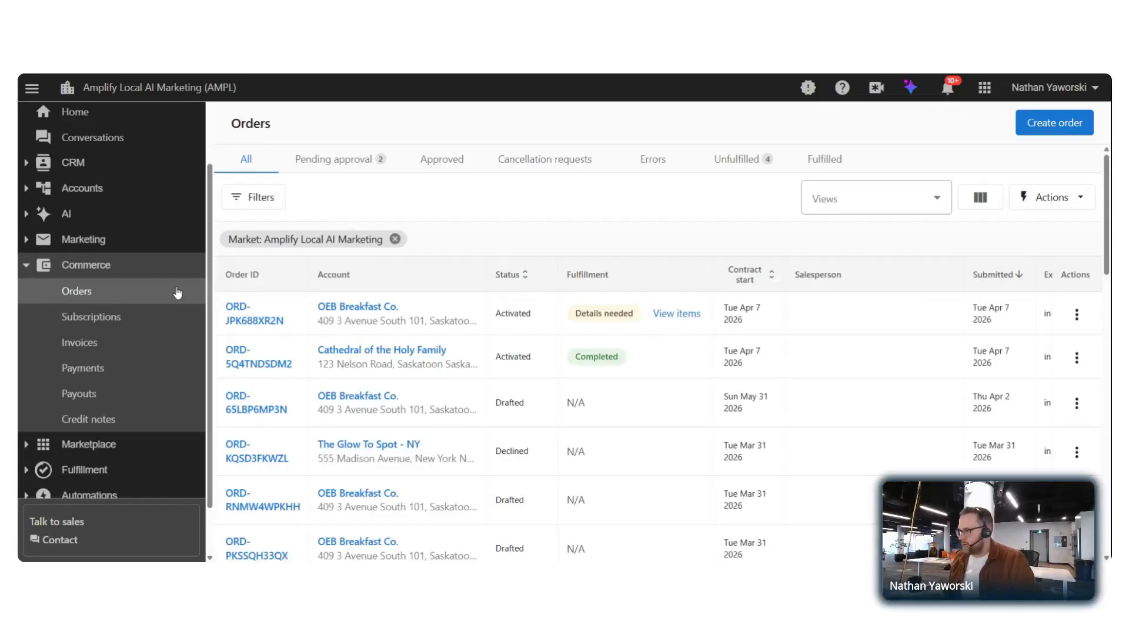
scroll(506, 376, "down", 2)
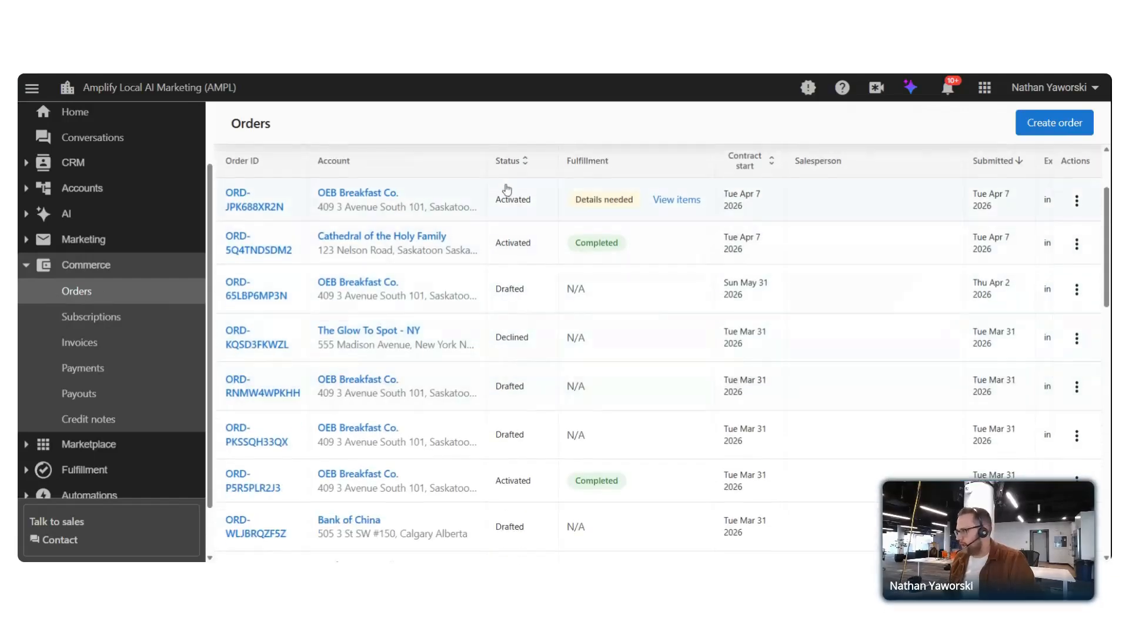
scroll(535, 380, "down", 12)
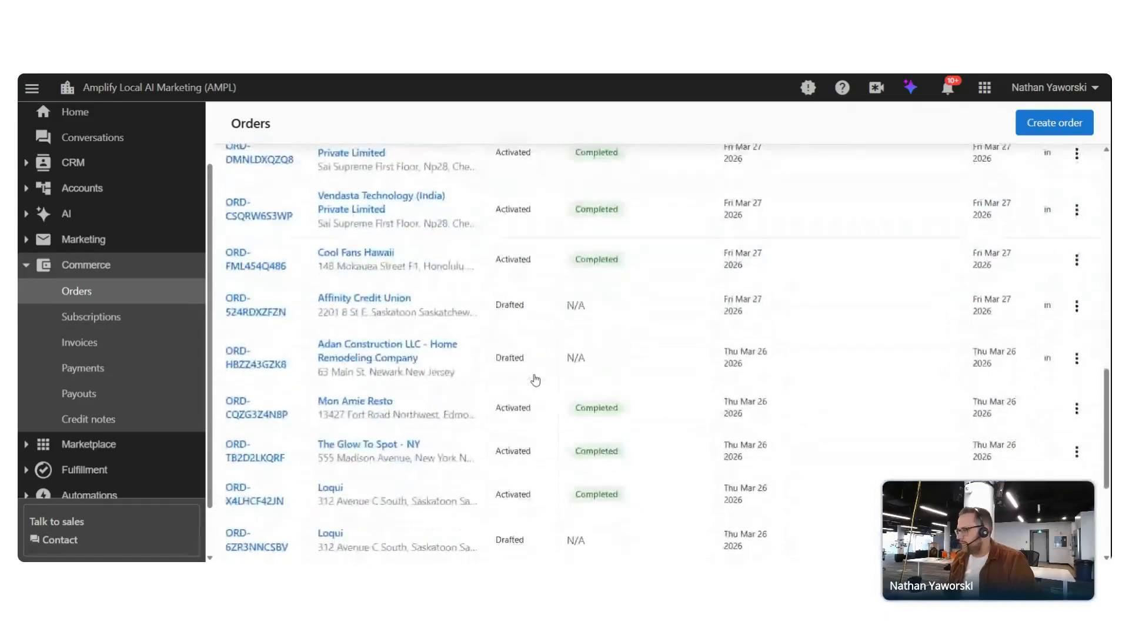
scroll(535, 379, "down", 3)
scroll(535, 380, "up", 15)
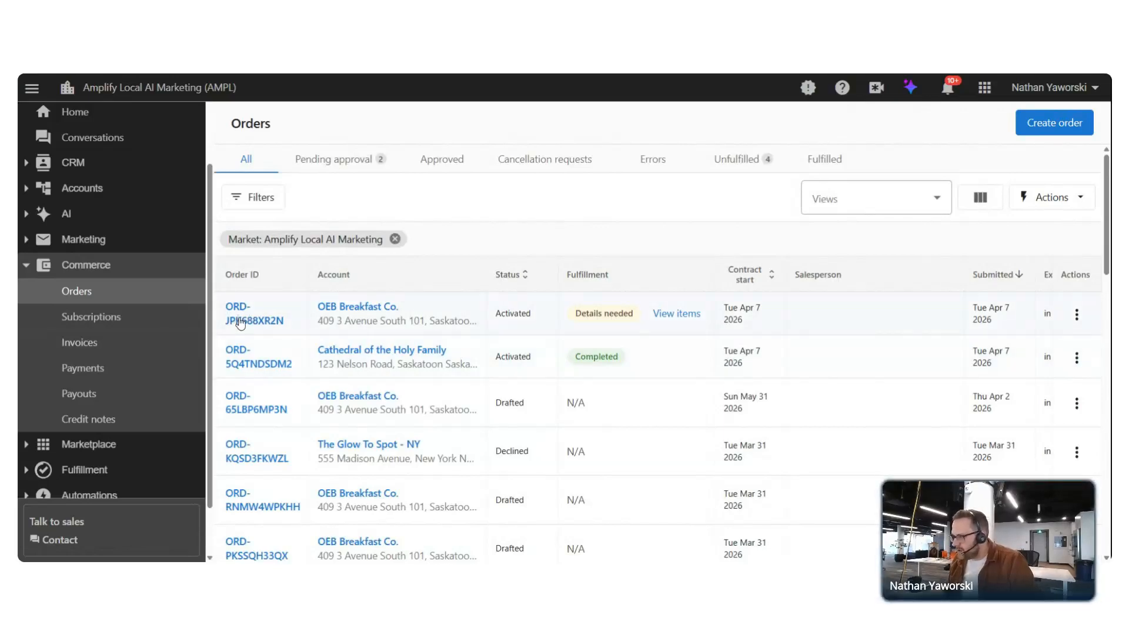
Open the activated OEB Breakfast Co. order and view its order and fulfillment forms
left_click(240, 323)
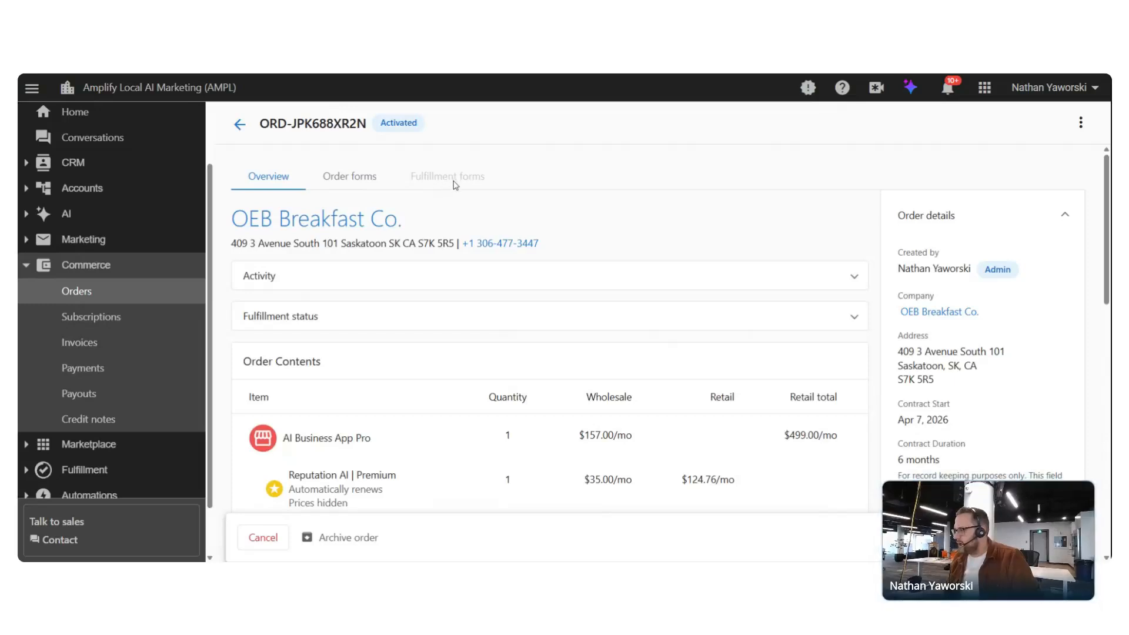
scroll(436, 183, "down", 2)
scroll(378, 166, "up", 2)
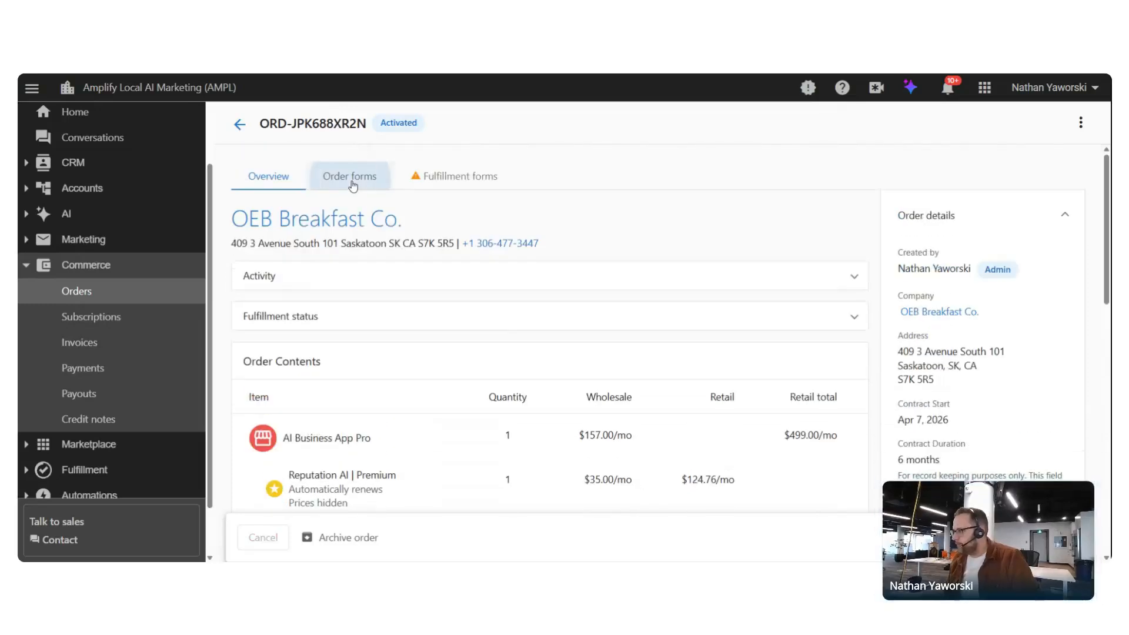
left_click(352, 181)
left_click(454, 176)
scroll(454, 176, "down", 6)
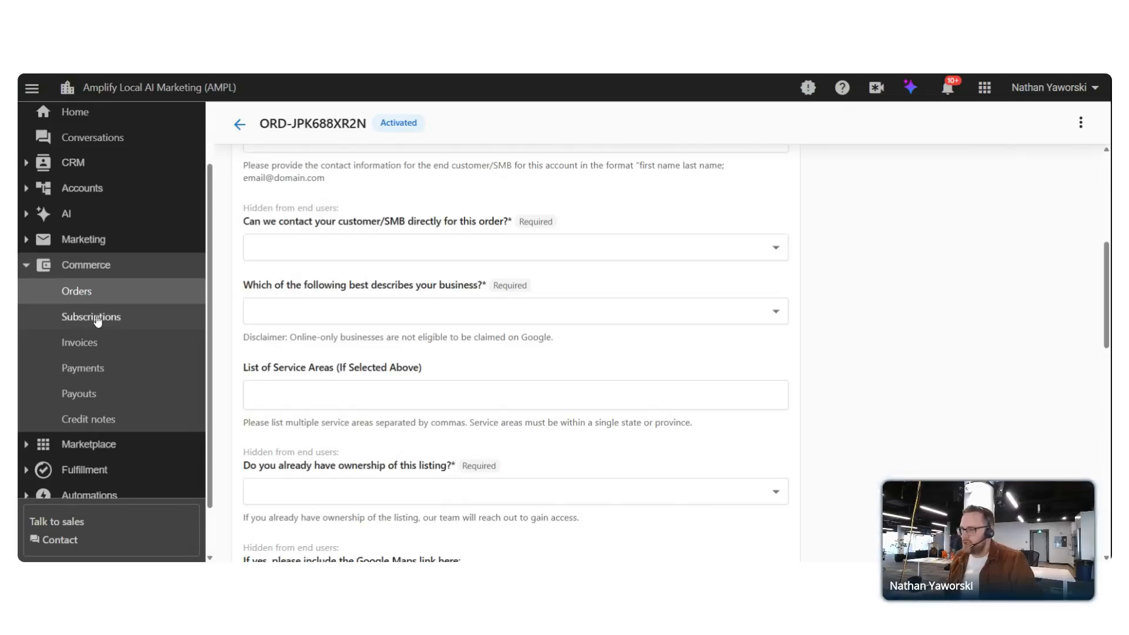
left_click(92, 317)
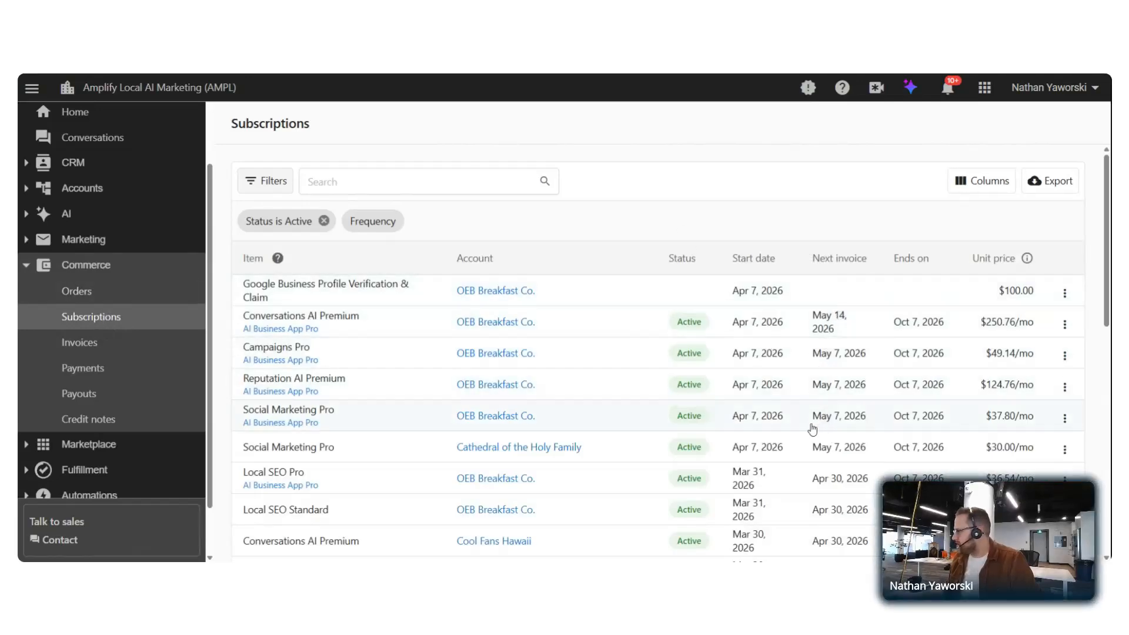
Scroll the active subscriptions table past Cool Fans Hawaii's Conversations AI Premium at $199.00/mo
scroll(817, 394, "down", 1)
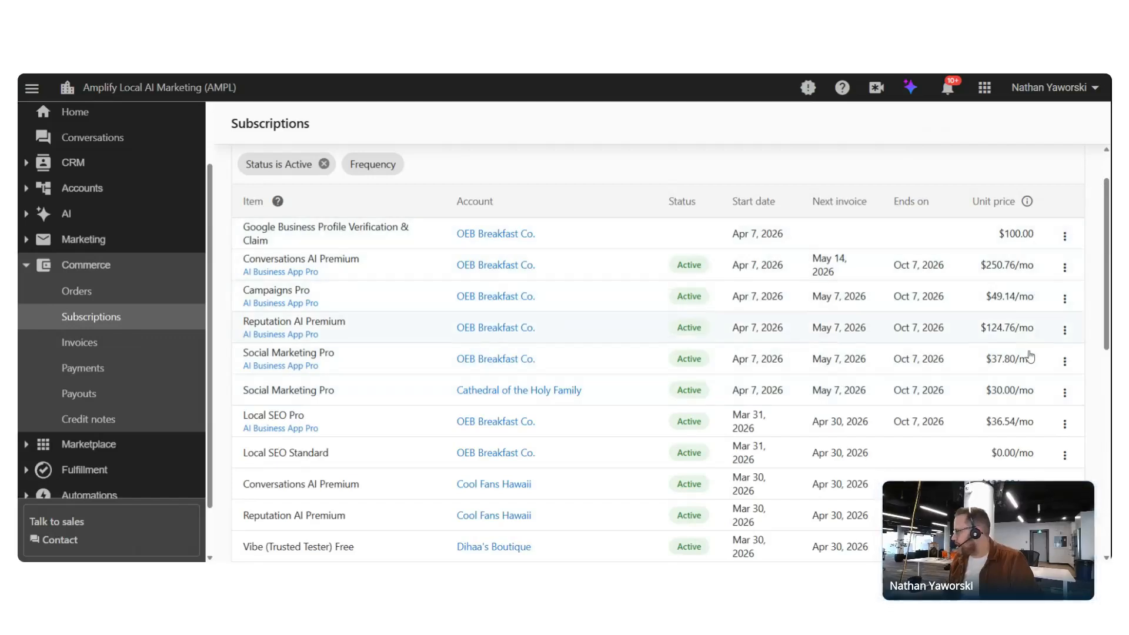
scroll(758, 423, "down", 4)
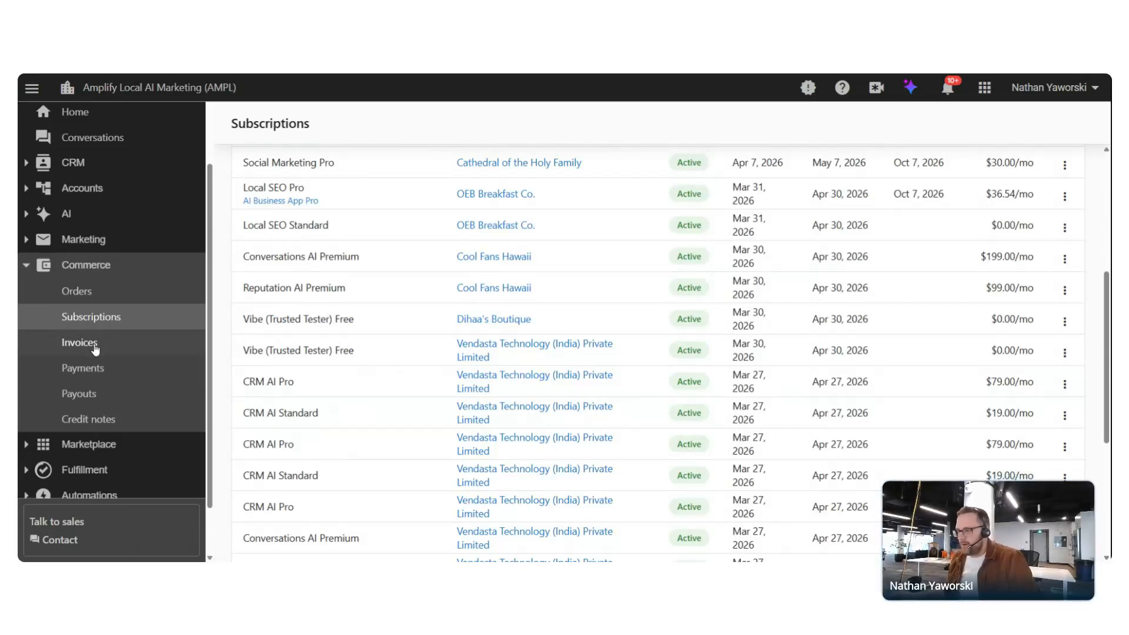
Scroll through the Invoices list and back up, then go to the Payments page
left_click(94, 350)
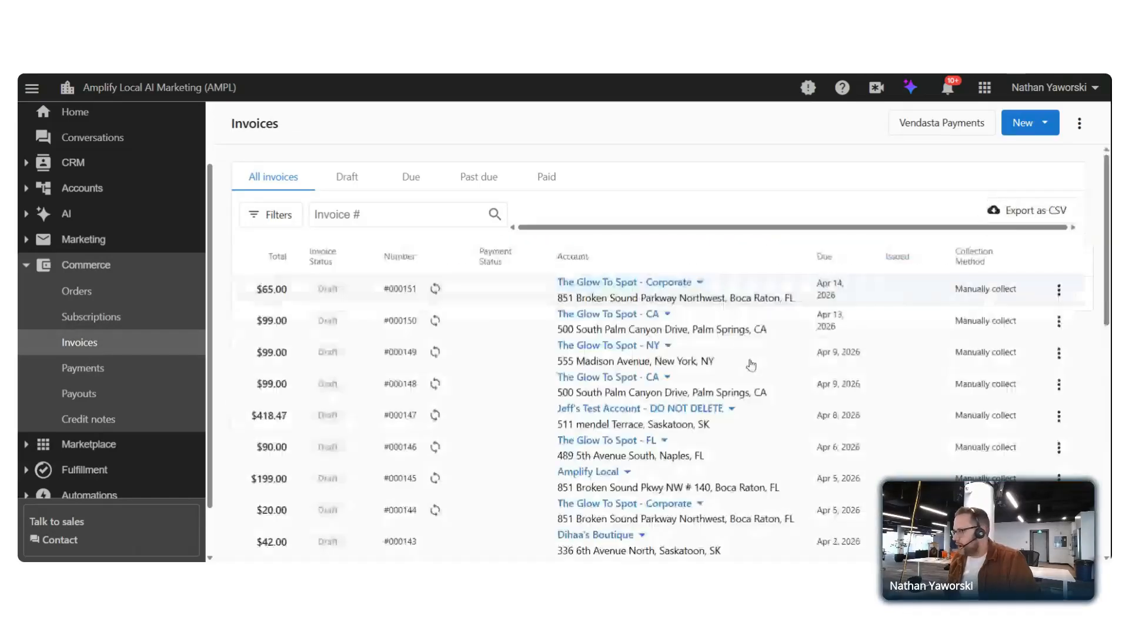
scroll(547, 303, "down", 5)
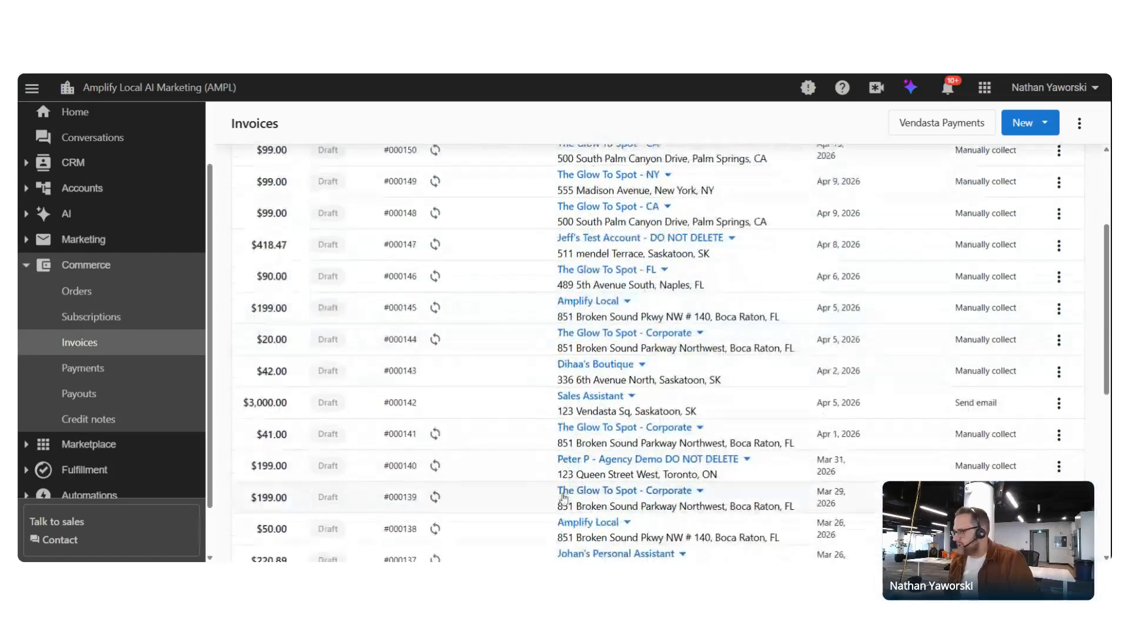
scroll(526, 316, "down", 5)
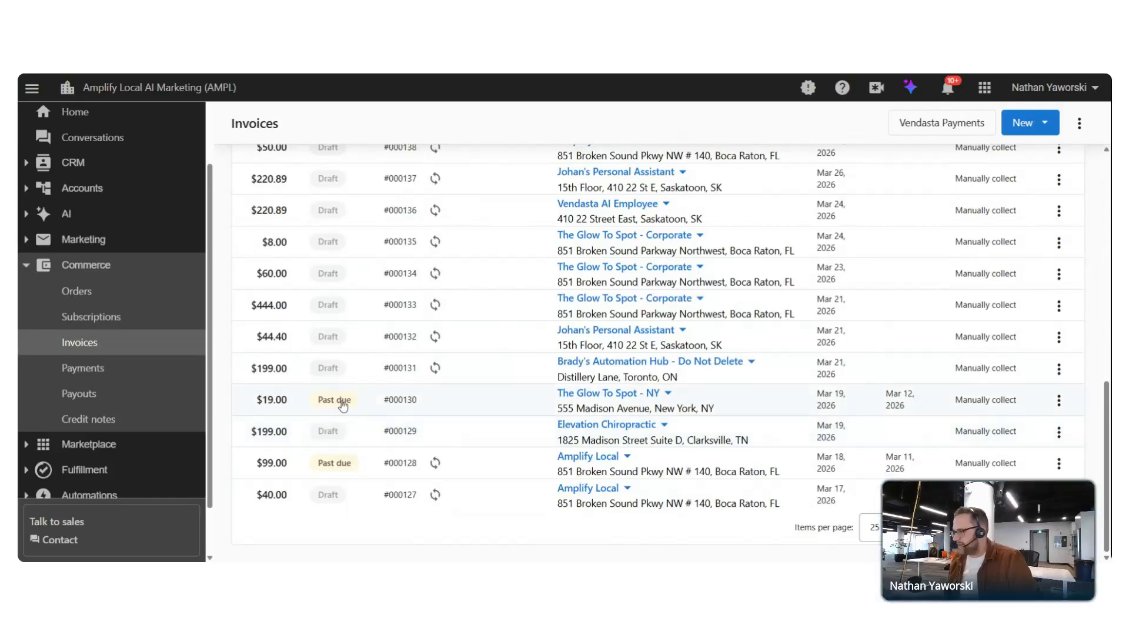
scroll(517, 404, "up", 3)
scroll(516, 403, "up", 6)
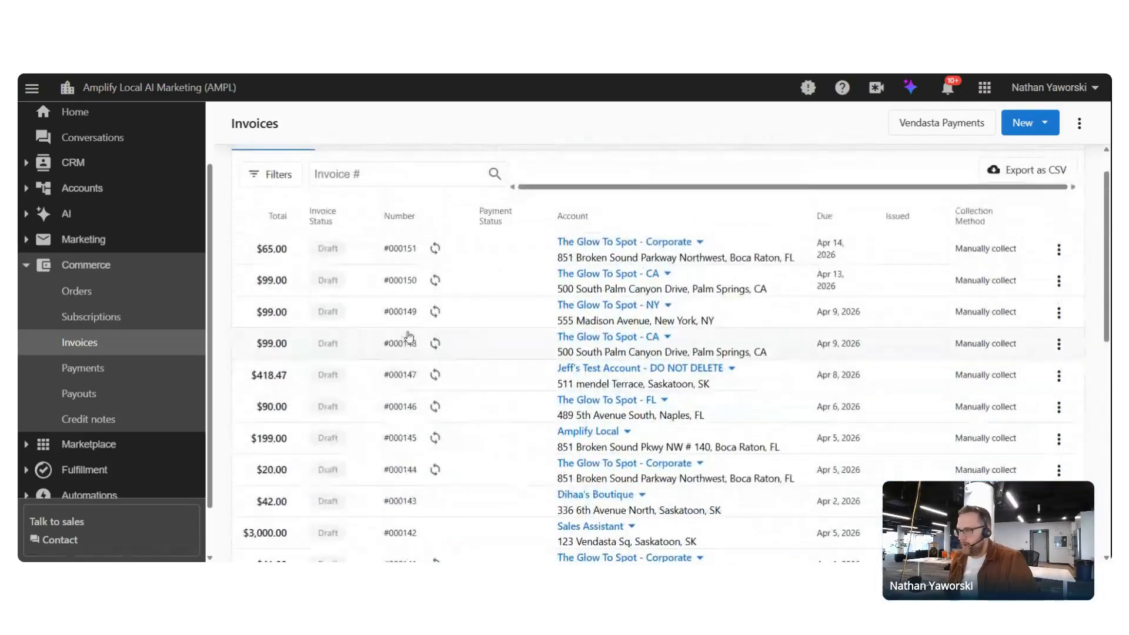
left_click(88, 375)
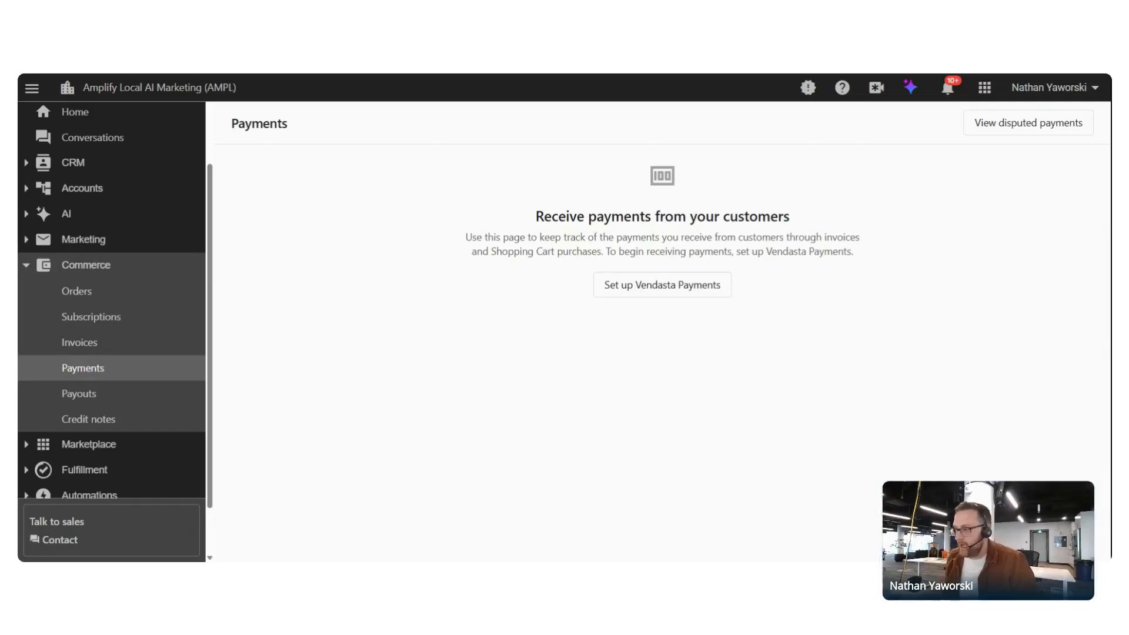
Switch back and forth between the Payments and Payouts pages
left_click(95, 400)
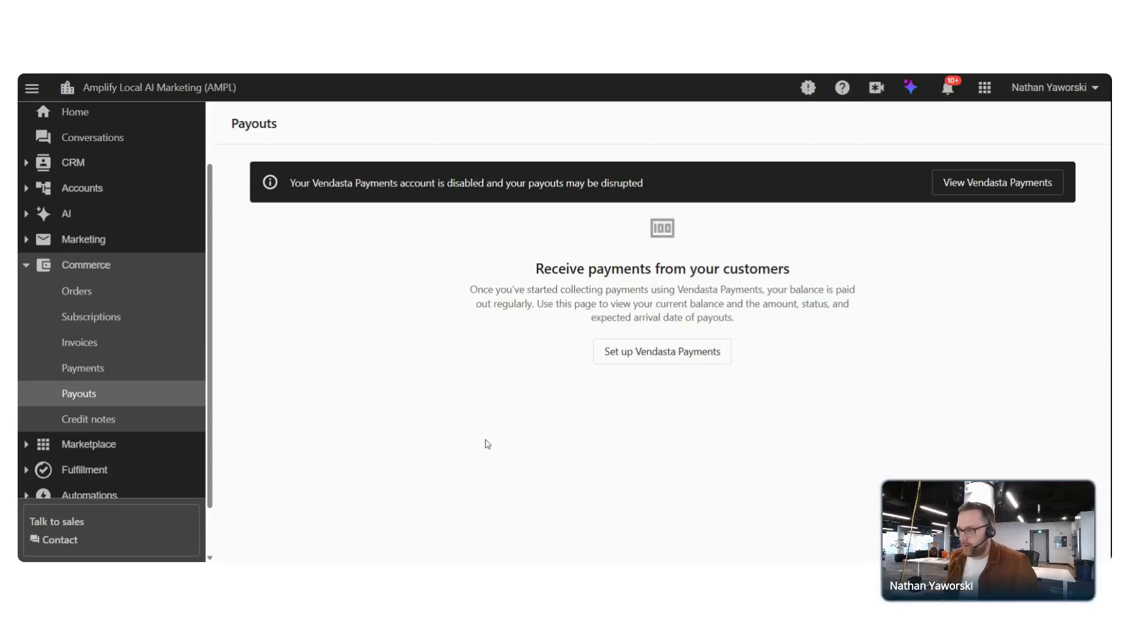
left_click(93, 374)
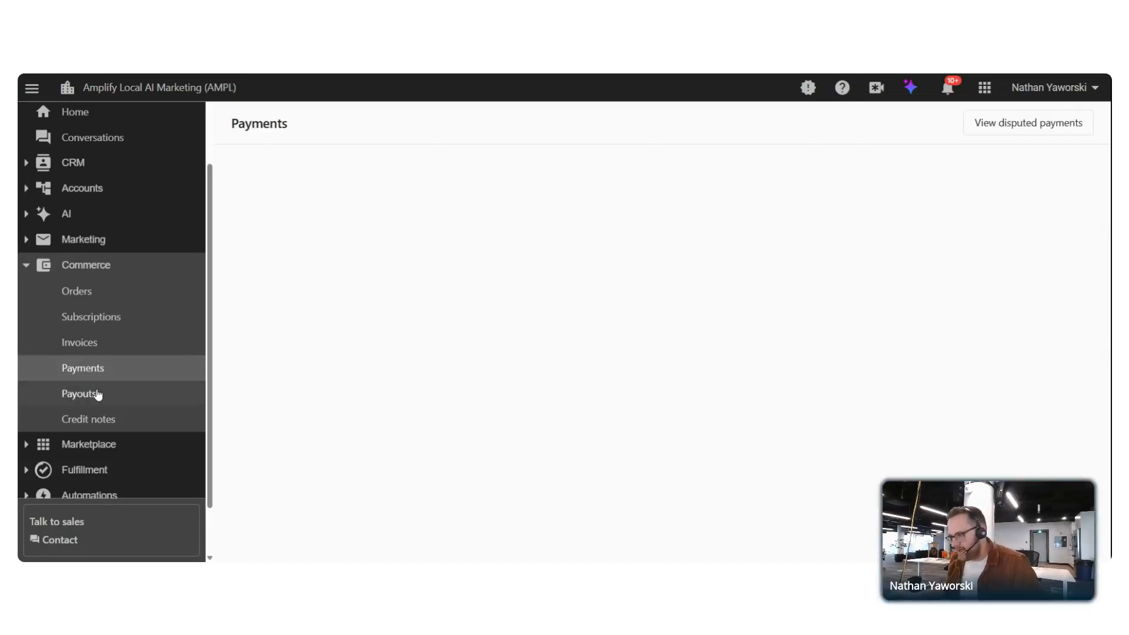
left_click(95, 397)
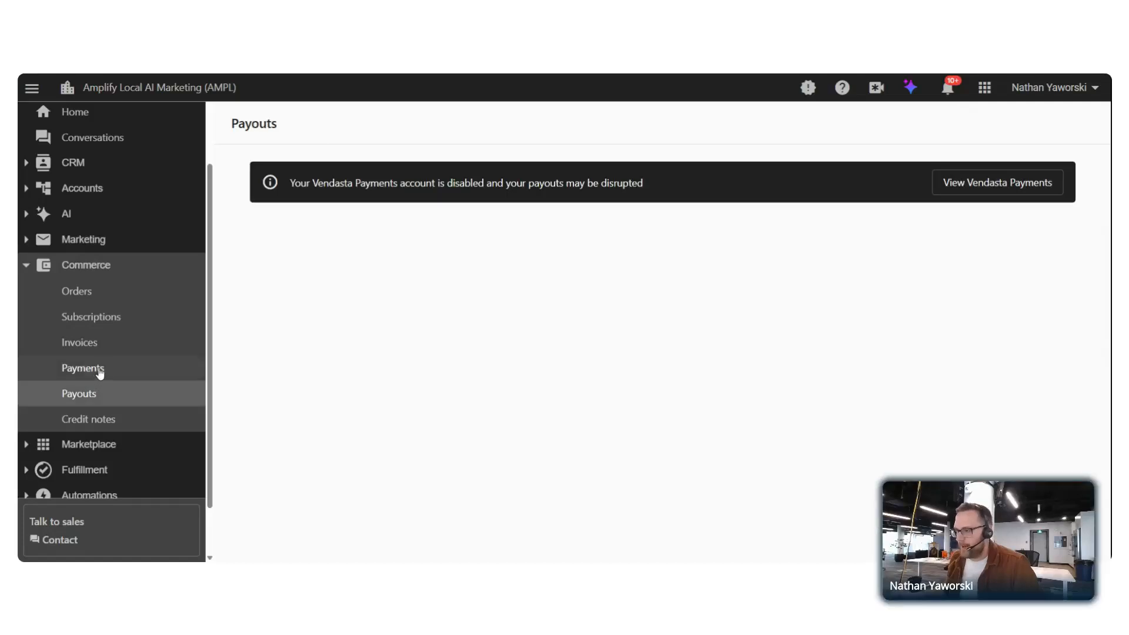
left_click(101, 374)
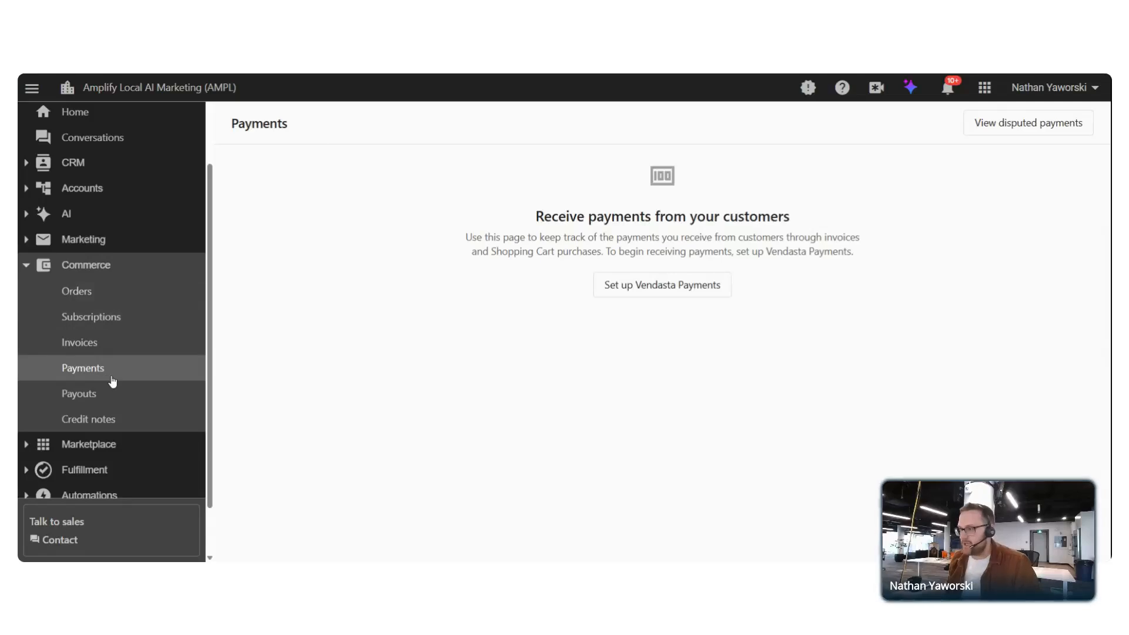
End on Payouts, then present the Training Tuesdays Audience Q&A slide as a slideshow
left_click(103, 395)
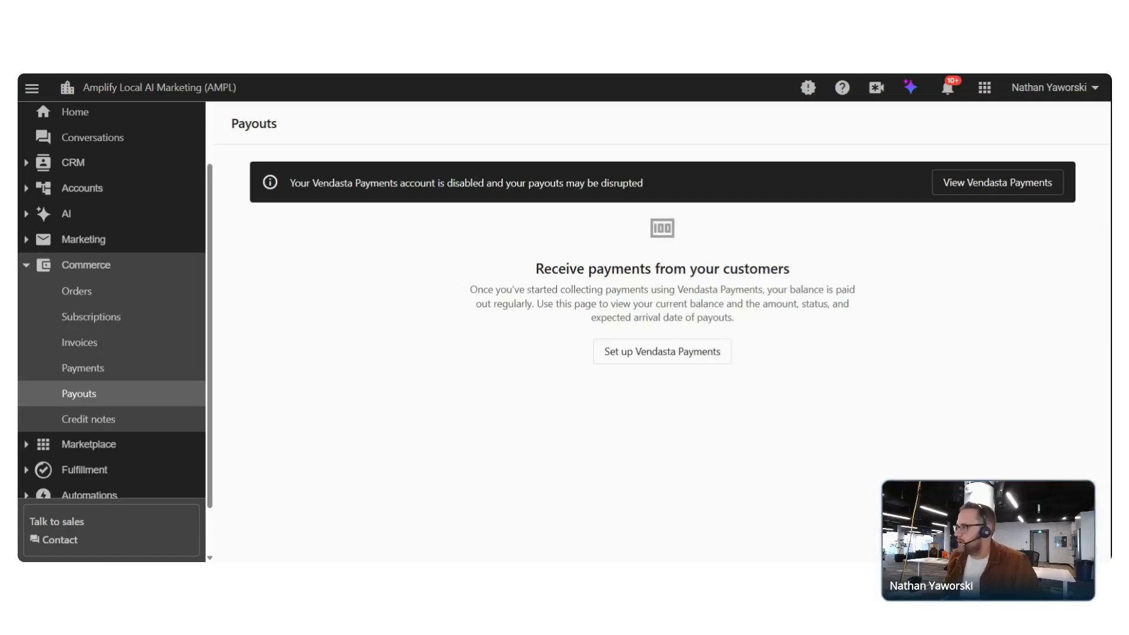
key("alt+Tab")
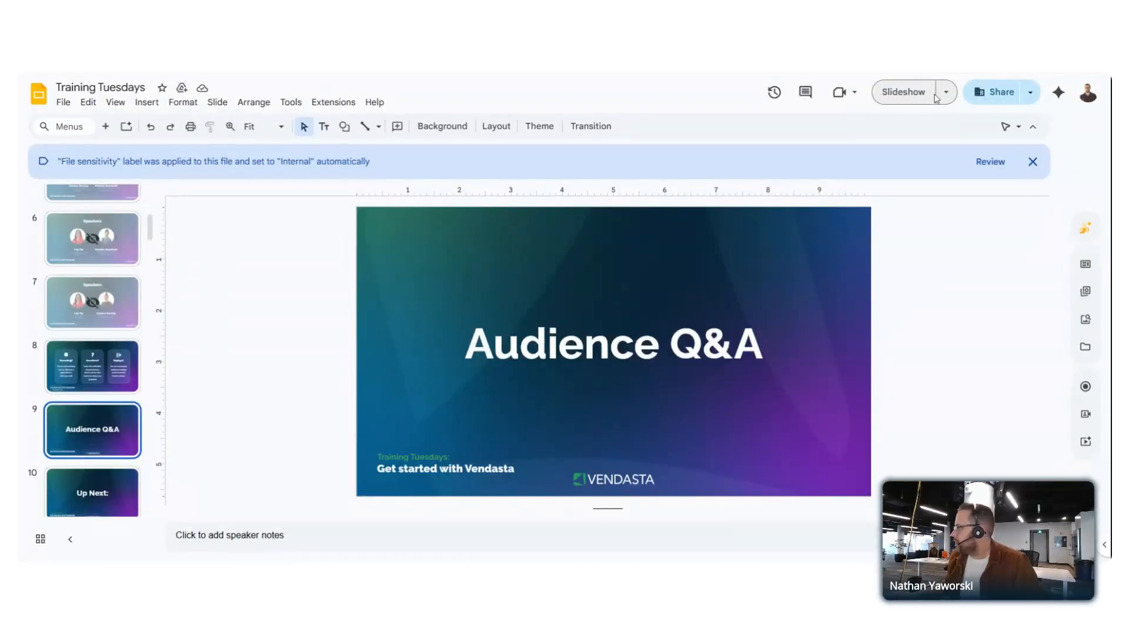
left_click(921, 94)
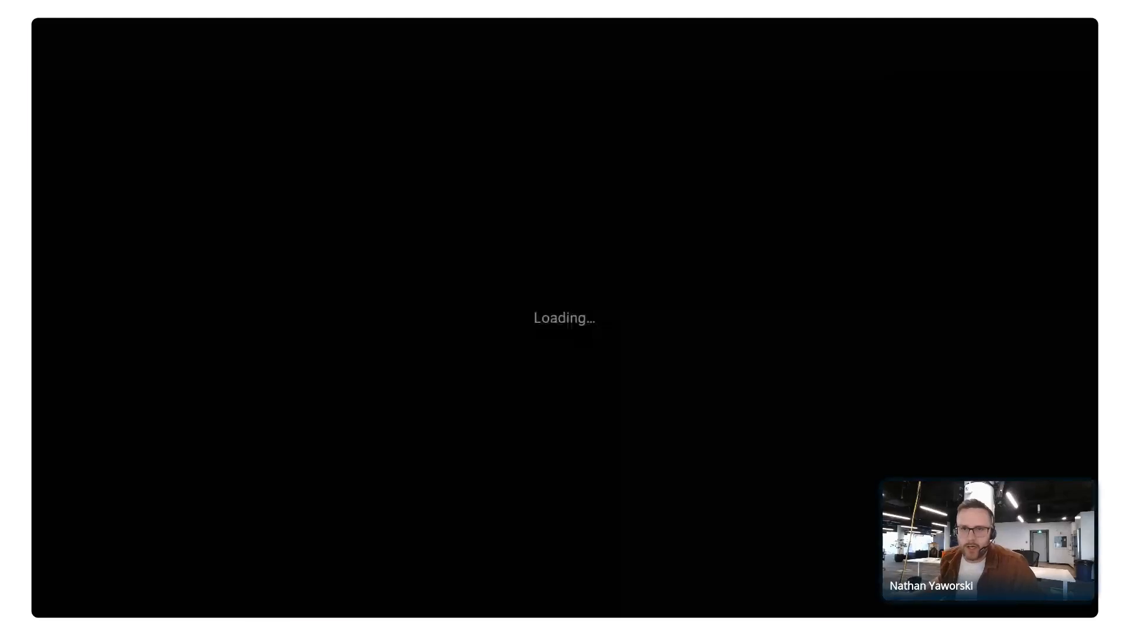
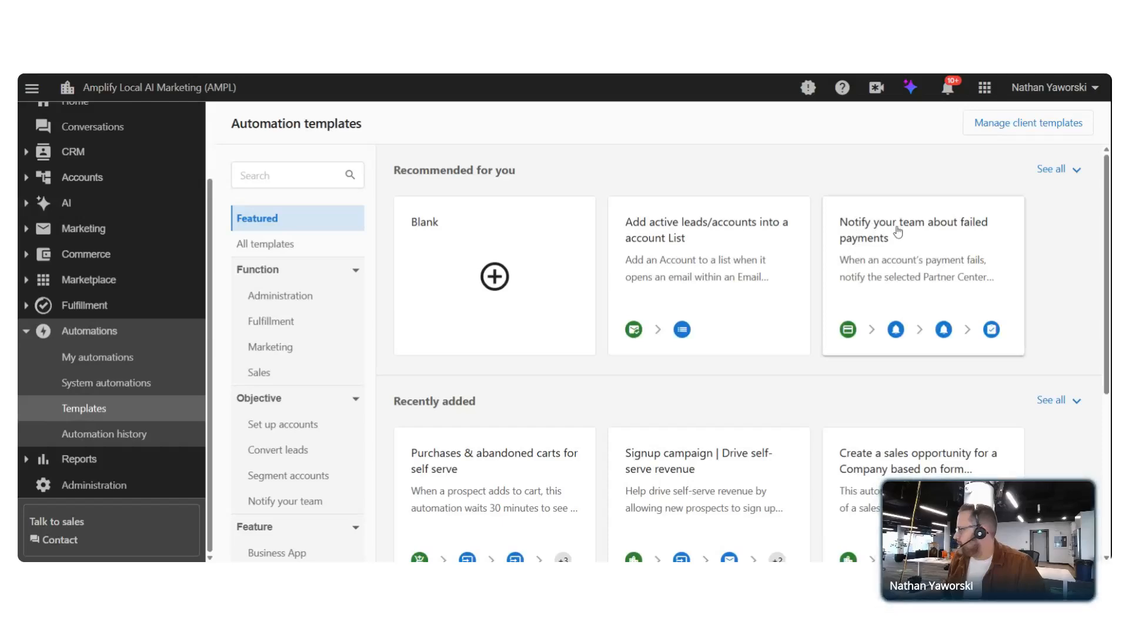
Preview the 'Notify your team about failed payments' template and scroll through its steps to End
left_click(912, 268)
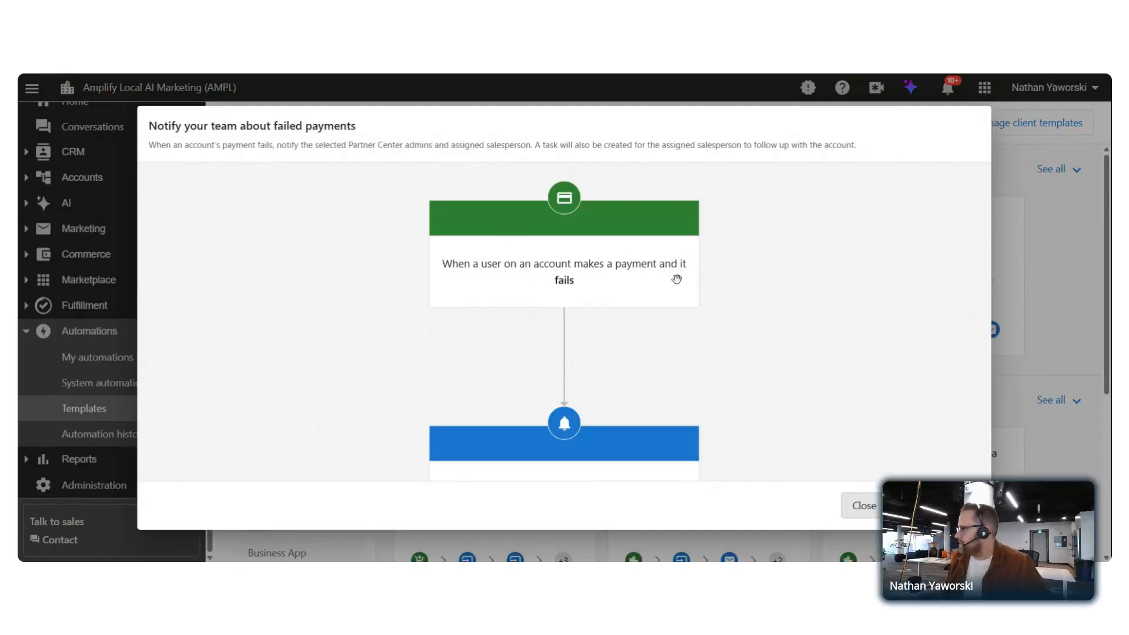
scroll(617, 274, "down", 2)
scroll(587, 266, "down", 1)
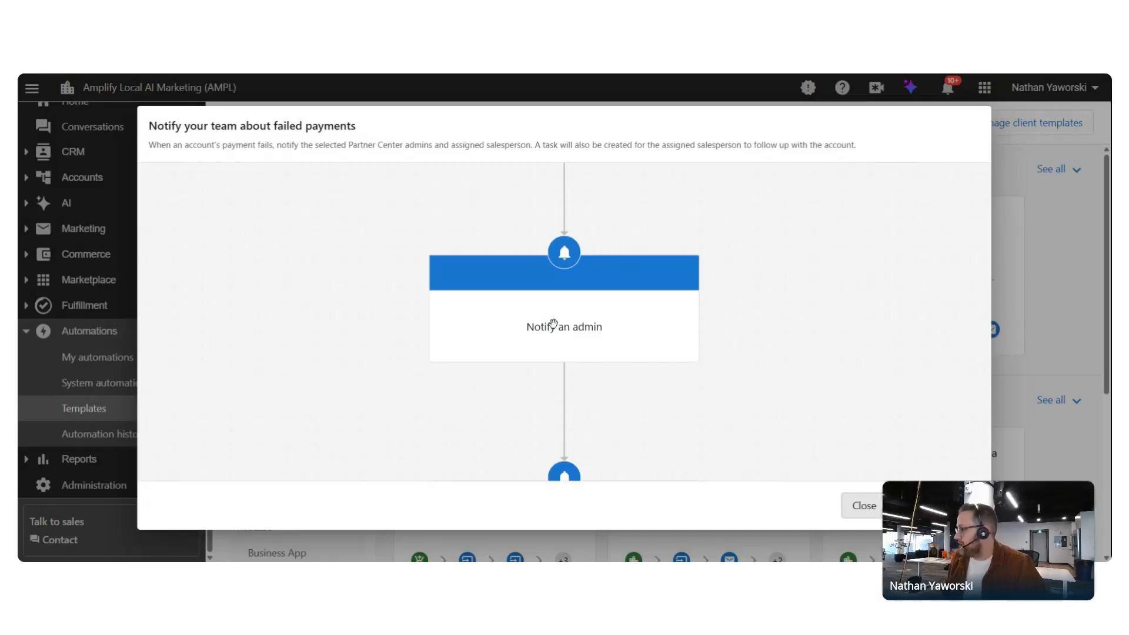
scroll(555, 322, "down", 1)
scroll(555, 322, "down", 2)
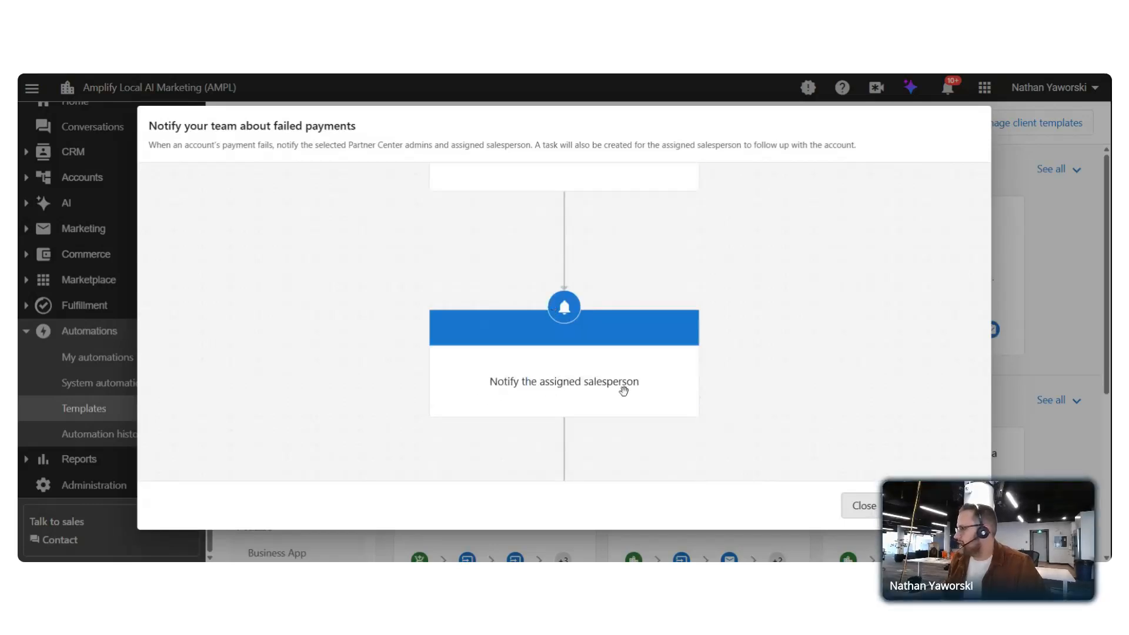
scroll(657, 386, "down", 4)
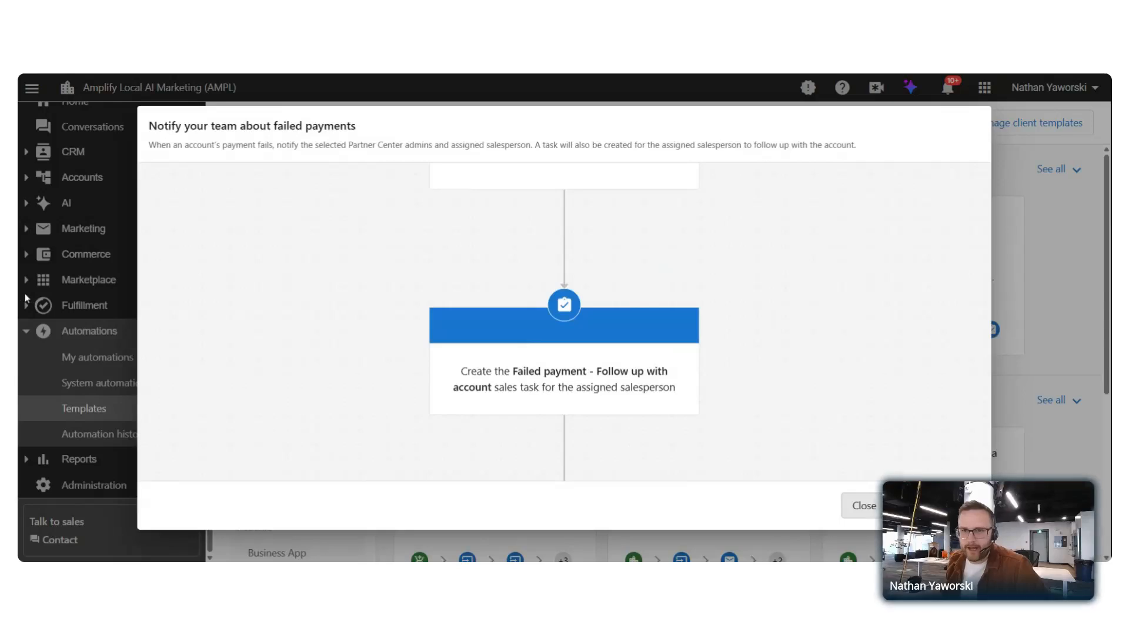
scroll(743, 408, "down", 3)
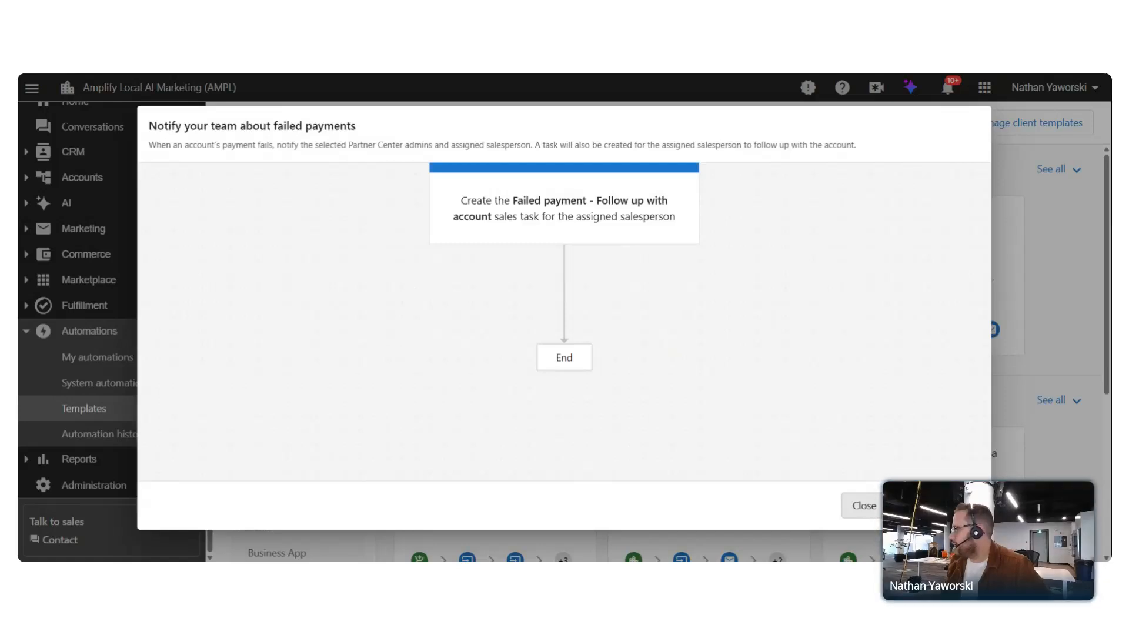
Duplicate the template as a new workflow and browse the Notify an admin step's admin list
left_click(918, 506)
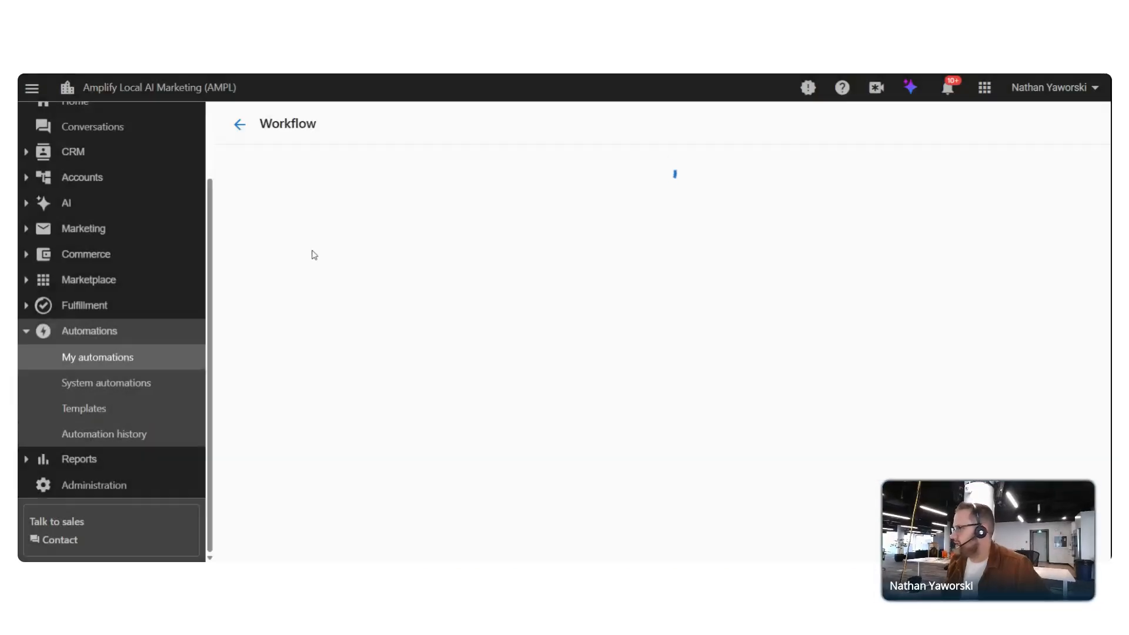
scroll(627, 374, "down", 2)
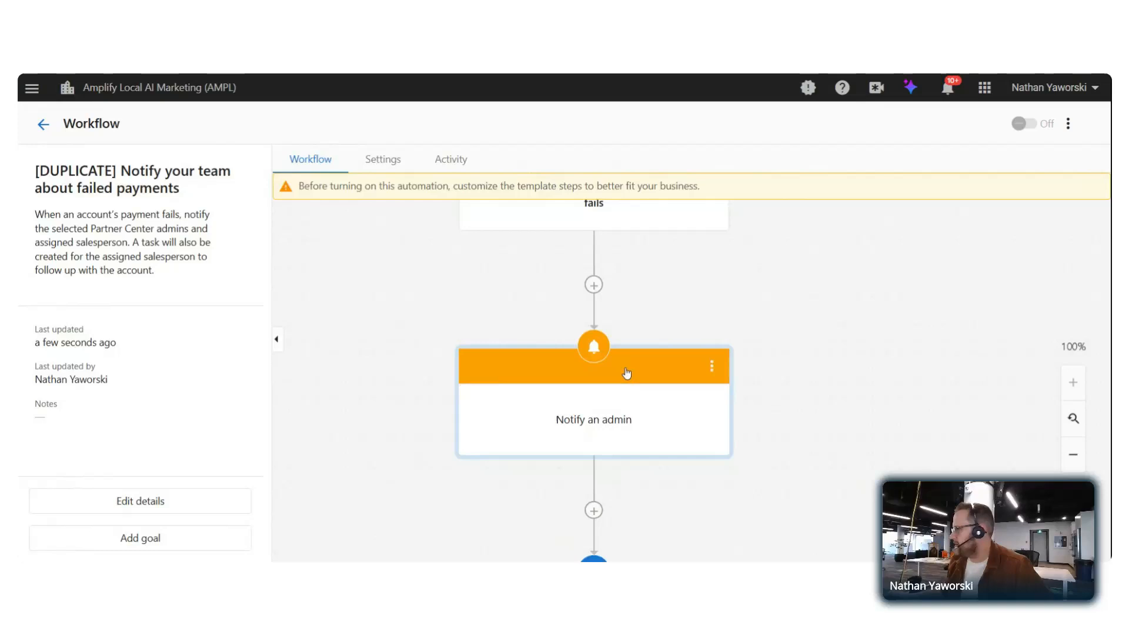
left_click(574, 416)
left_click(937, 309)
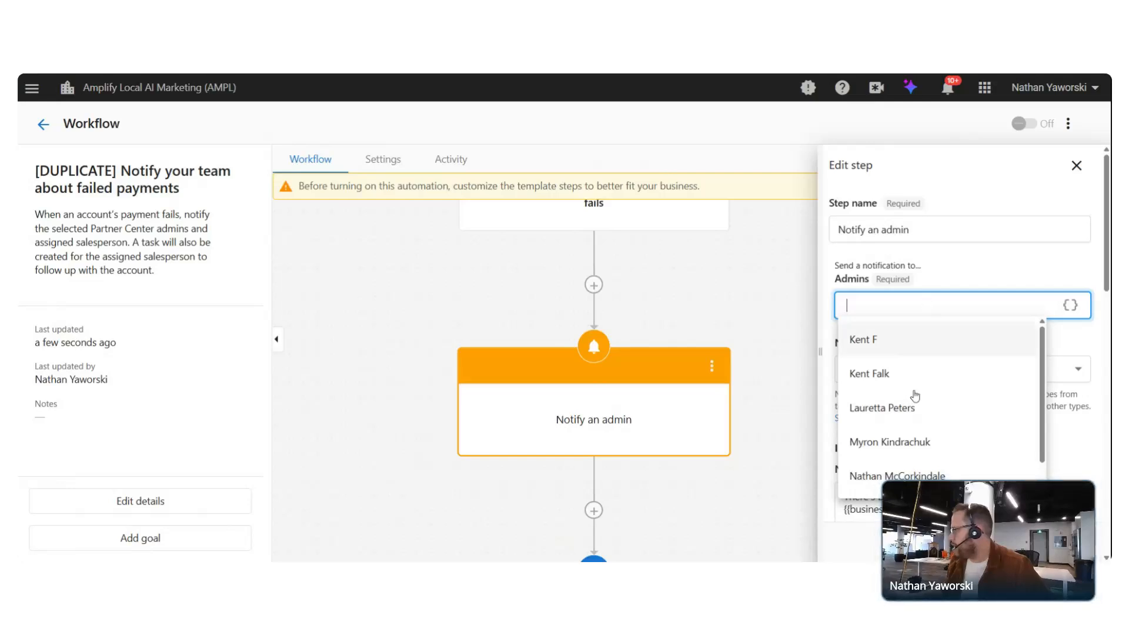
left_click(744, 286)
scroll(731, 315, "down", 6)
scroll(731, 315, "up", 1)
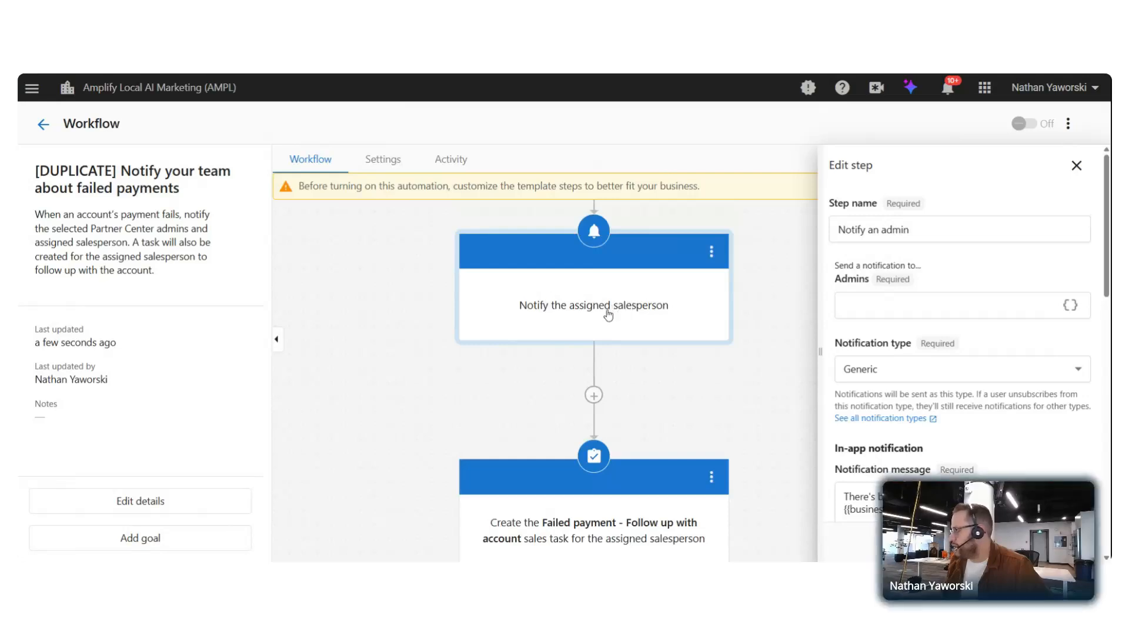
scroll(756, 325, "up", 4)
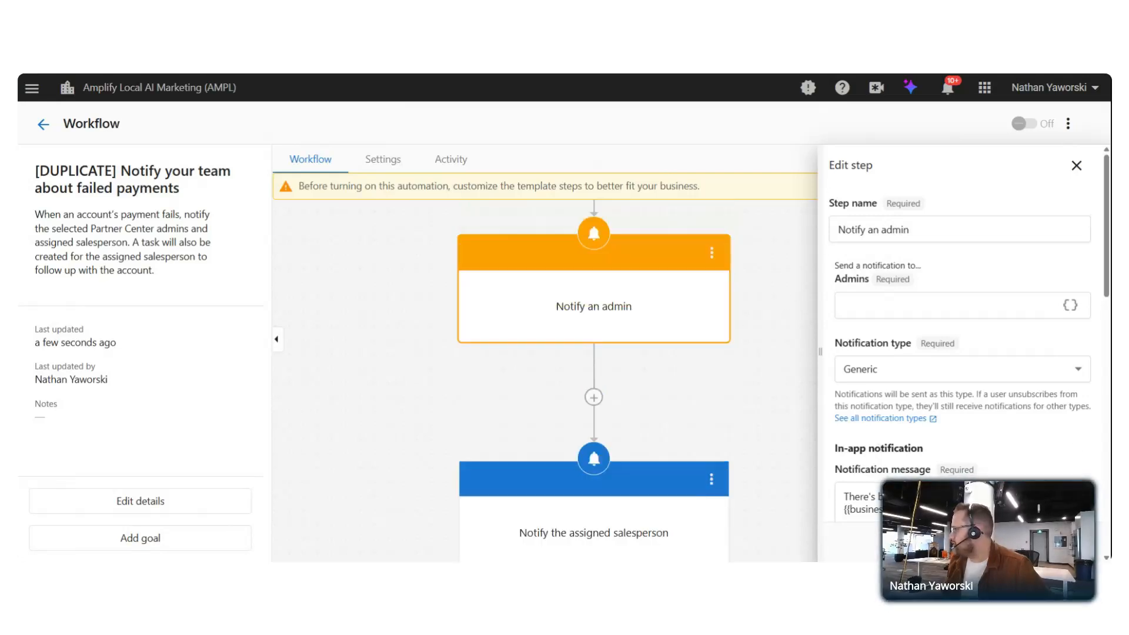
left_click(1076, 165)
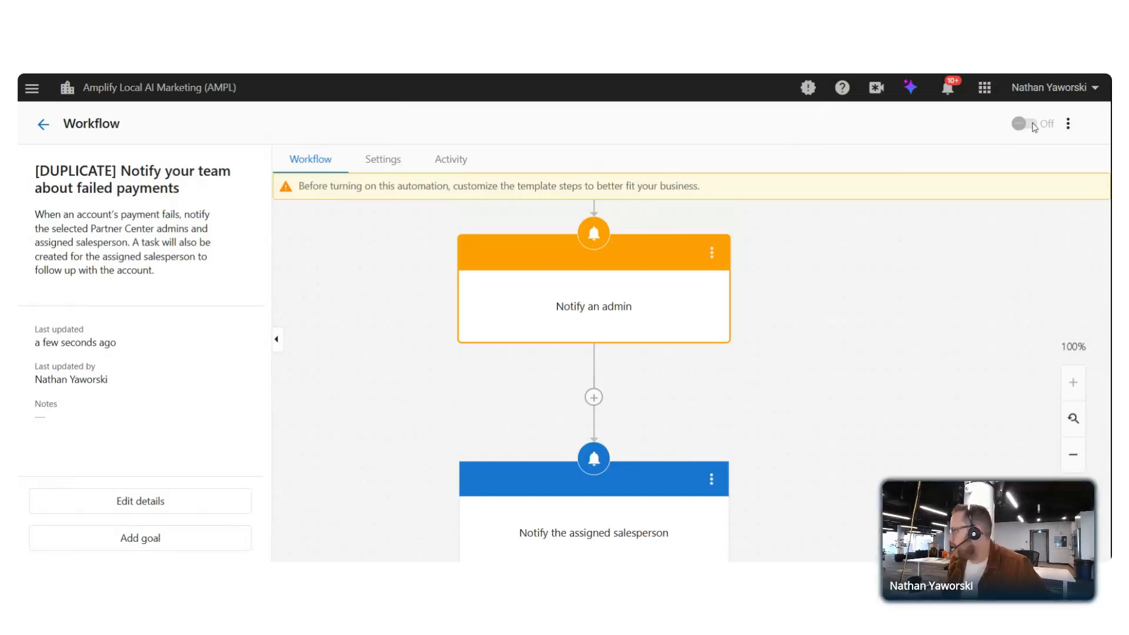
Assign a team admin as the Notify an admin step's recipient and save the step
left_click(693, 290)
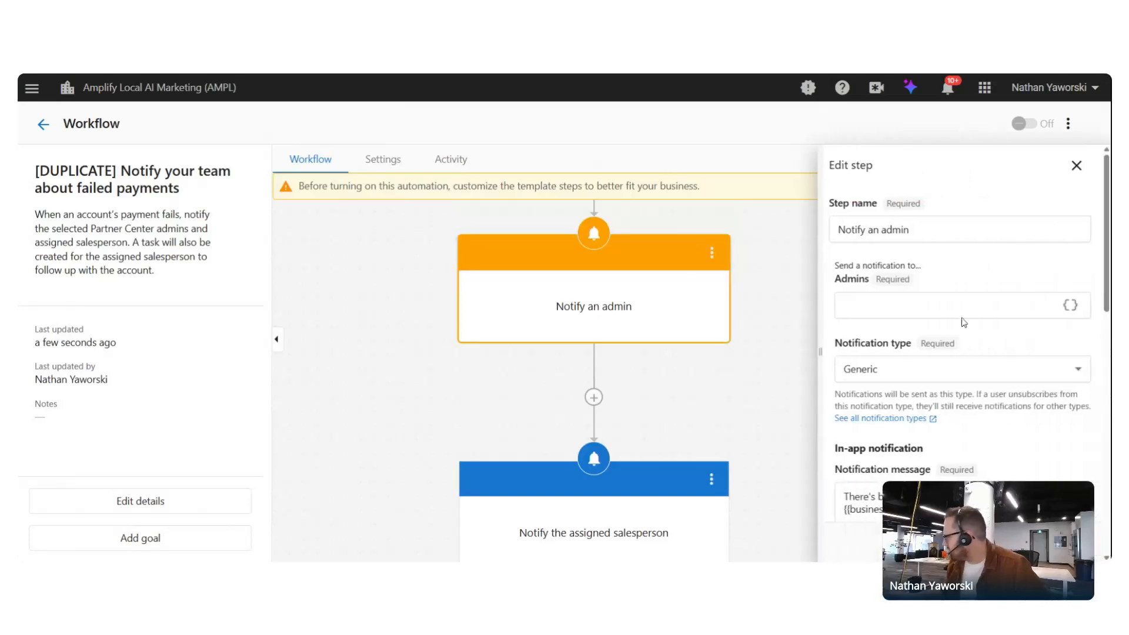
type("nat5h")
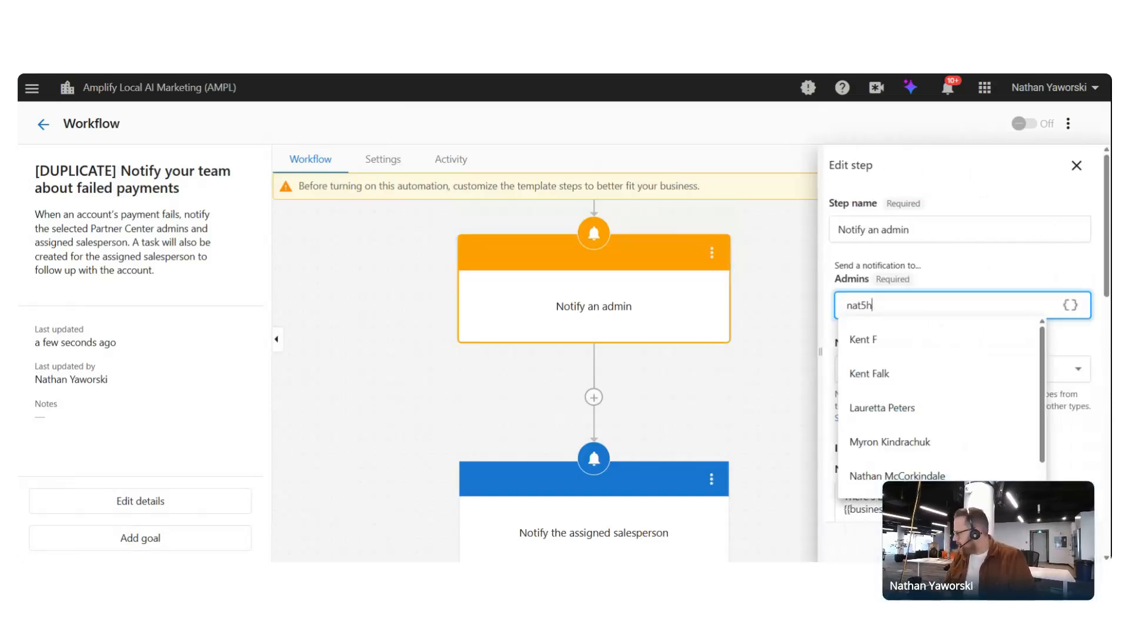
key("BackSpace")
key("BackSpace")
type("han")
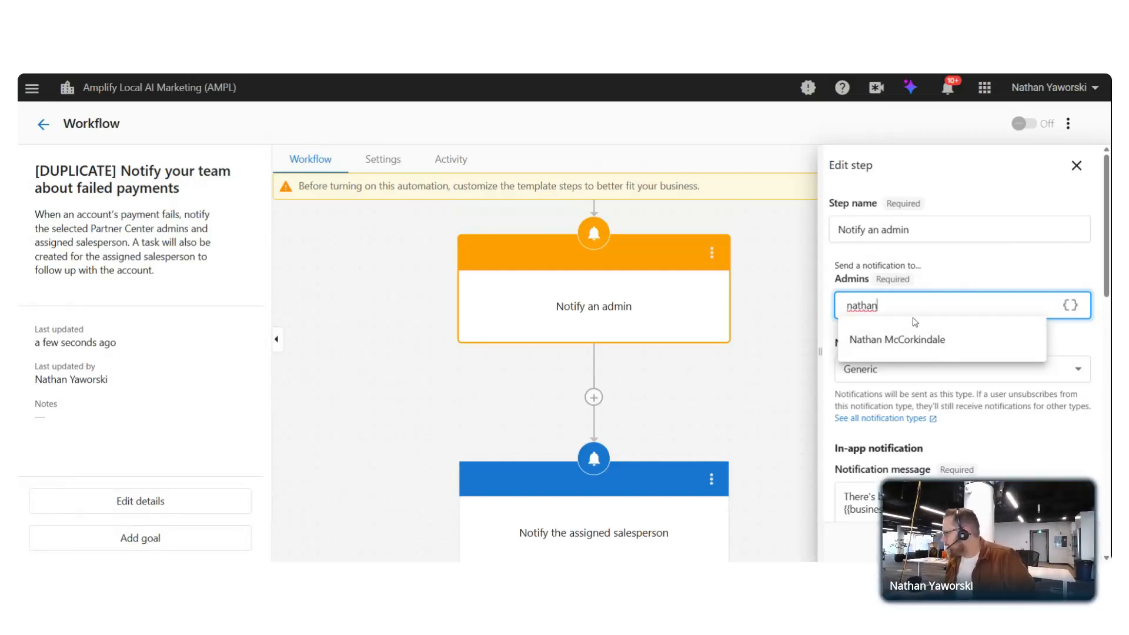
left_click(911, 341)
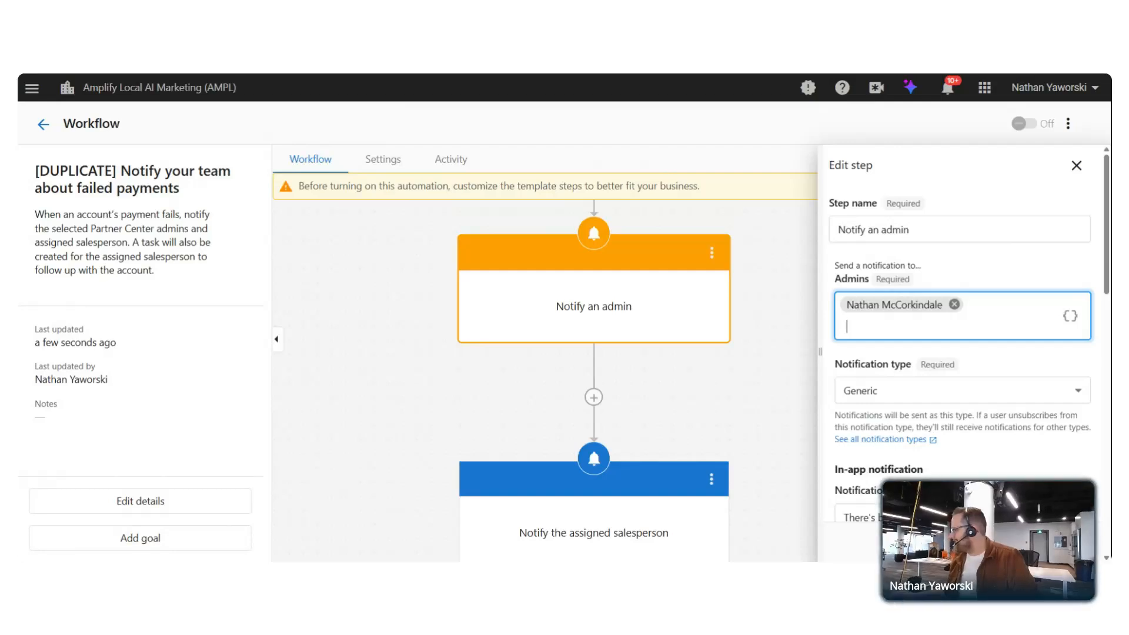
left_click(1076, 165)
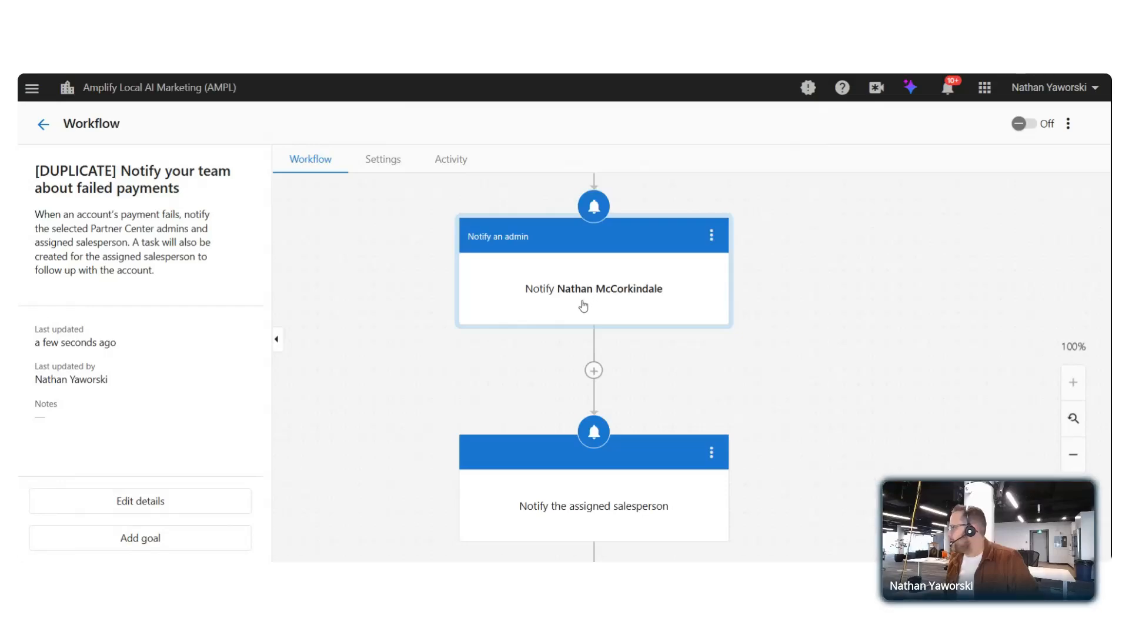
Begin turning the automation on, setting it to stop the run when a step errors
left_click(1025, 129)
scroll(536, 279, "down", 3)
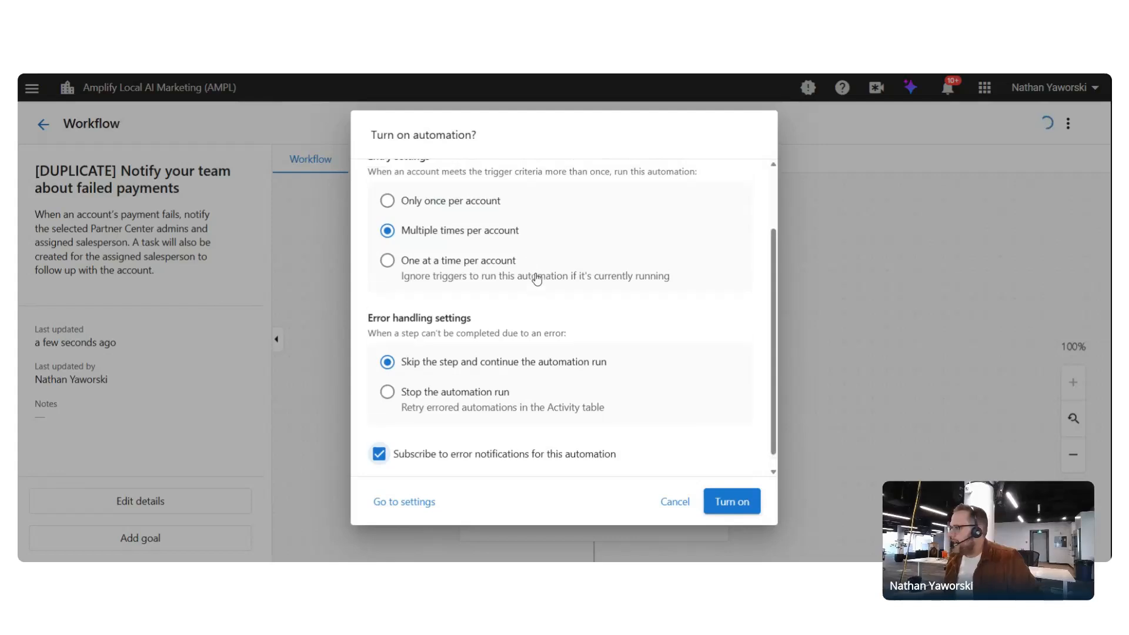
scroll(537, 279, "up", 3)
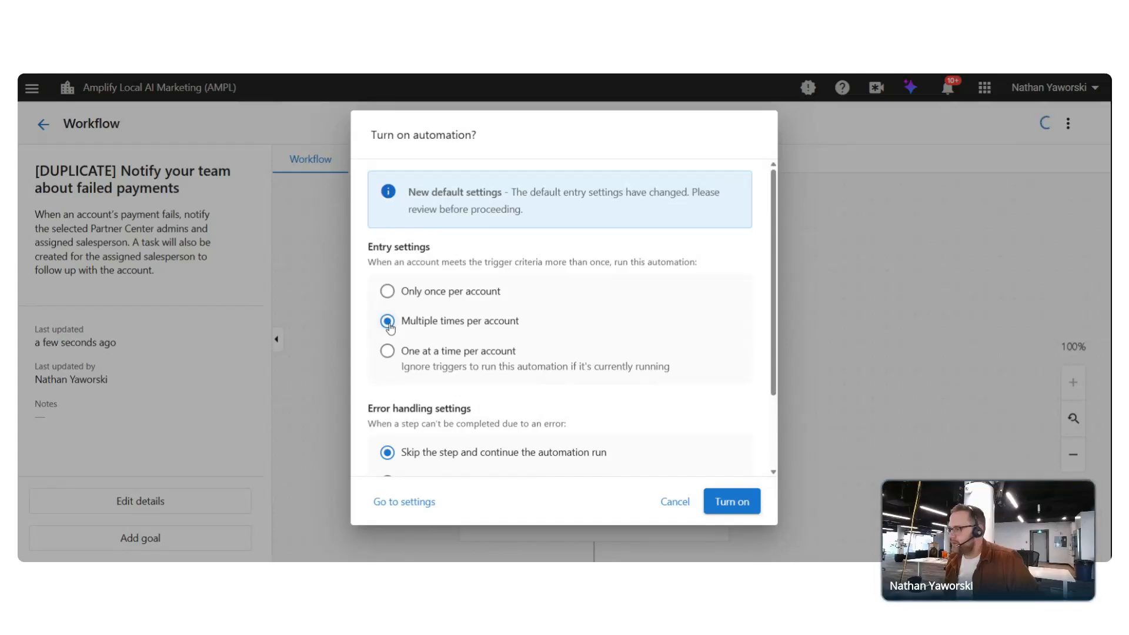
scroll(470, 268, "down", 2)
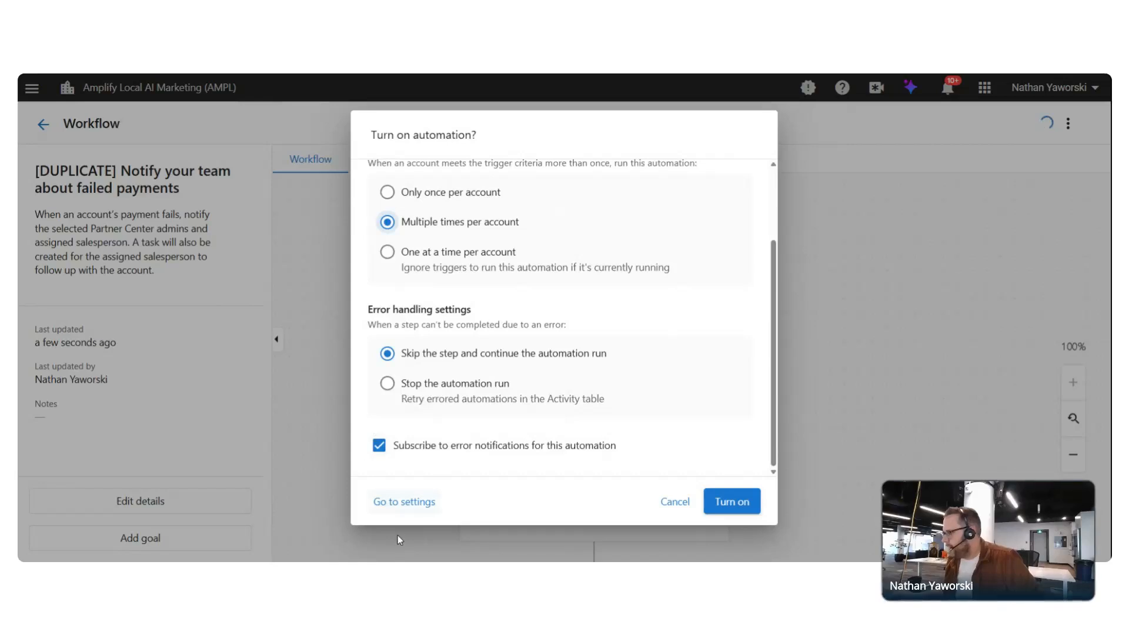
scroll(521, 365, "up", 2)
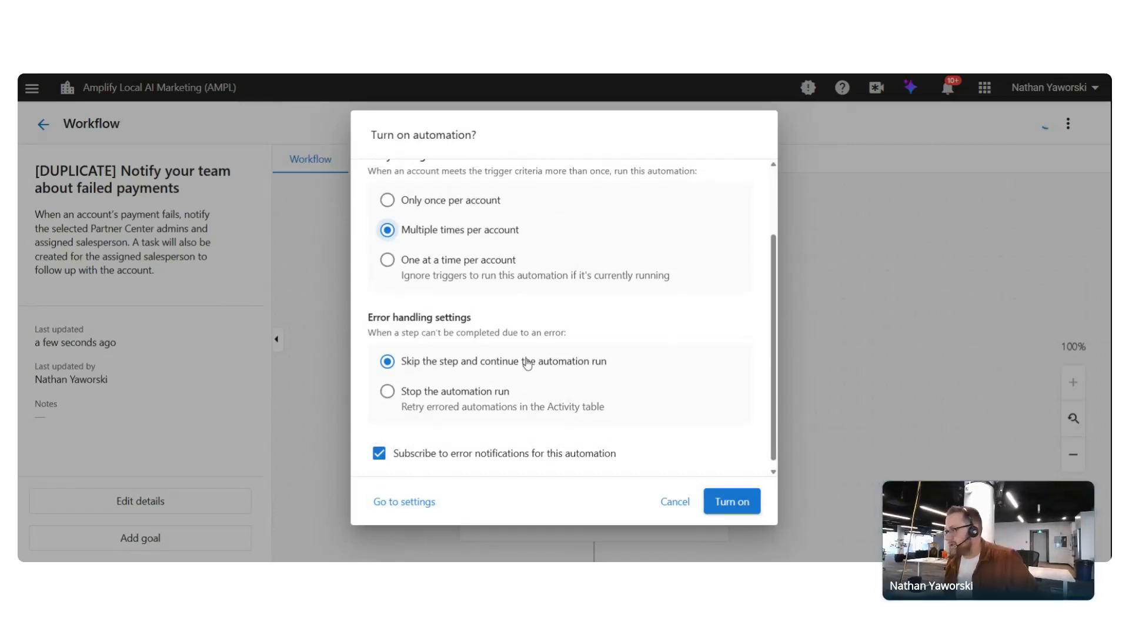
scroll(403, 236, "down", 2)
left_click_drag(386, 267, 517, 398)
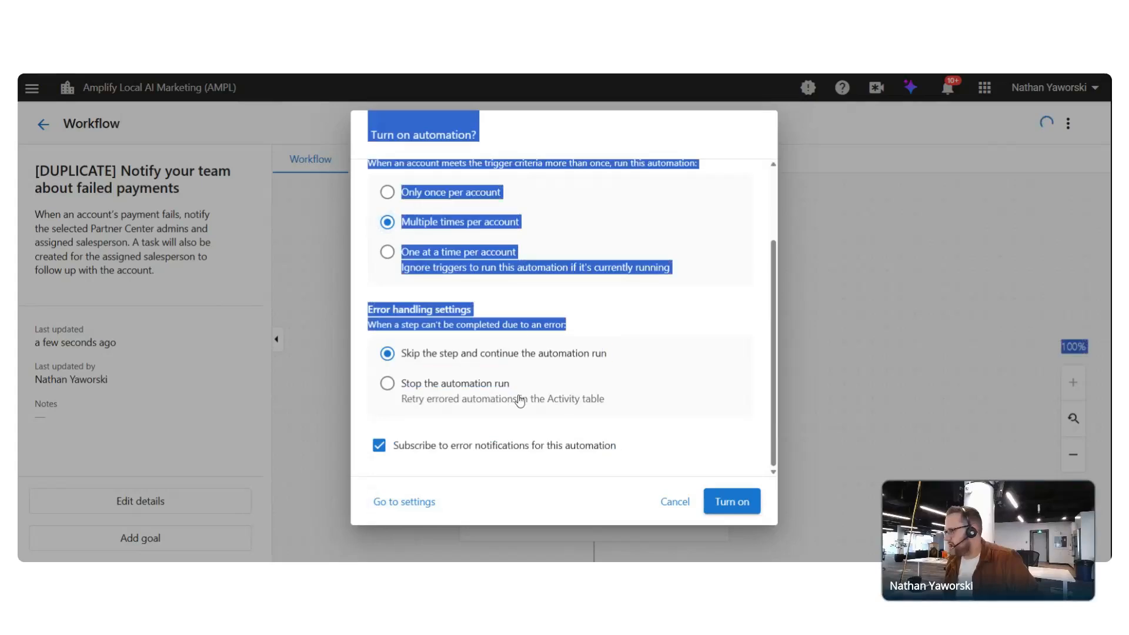
left_click(516, 398)
Confirm Turn on, then cancel the Run Automation permission request so it stays off
left_click(736, 502)
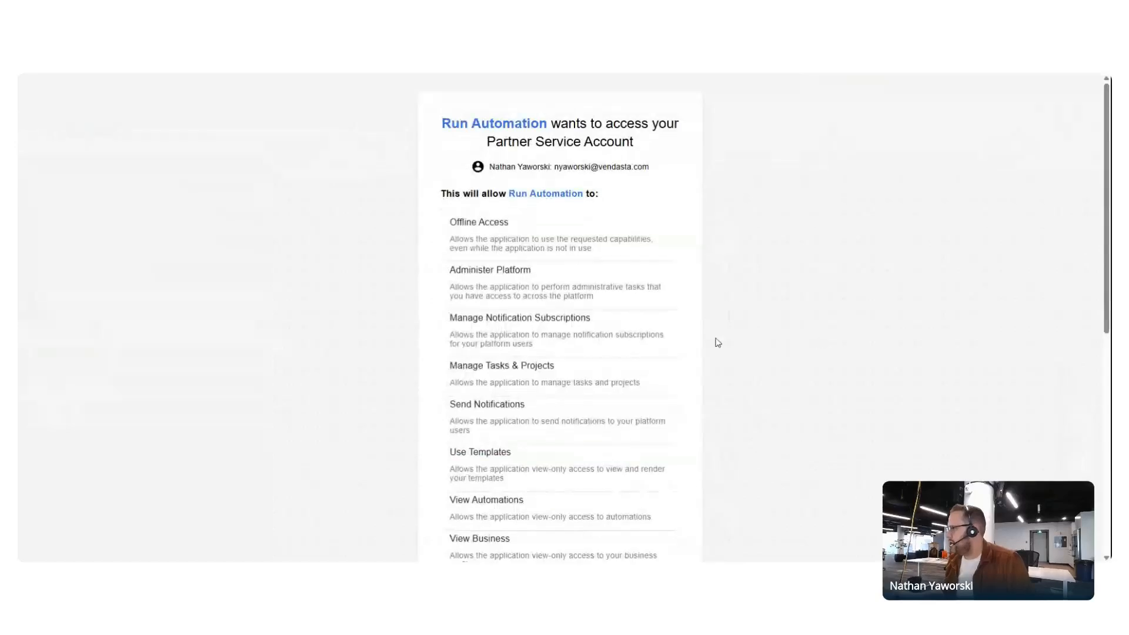
scroll(633, 399, "down", 7)
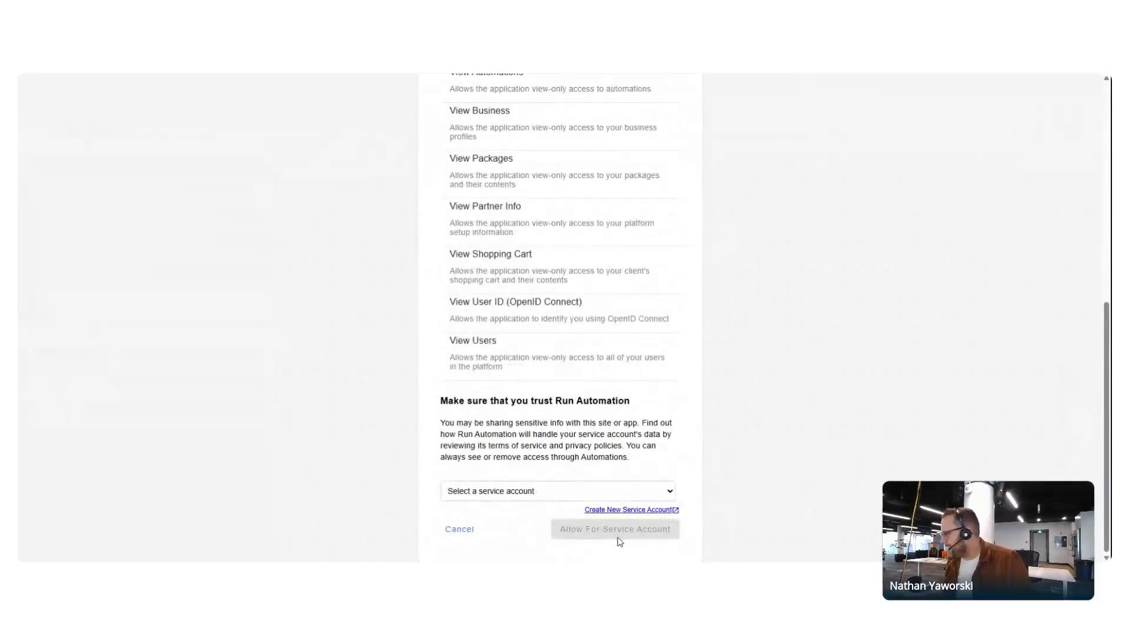
left_click(475, 532)
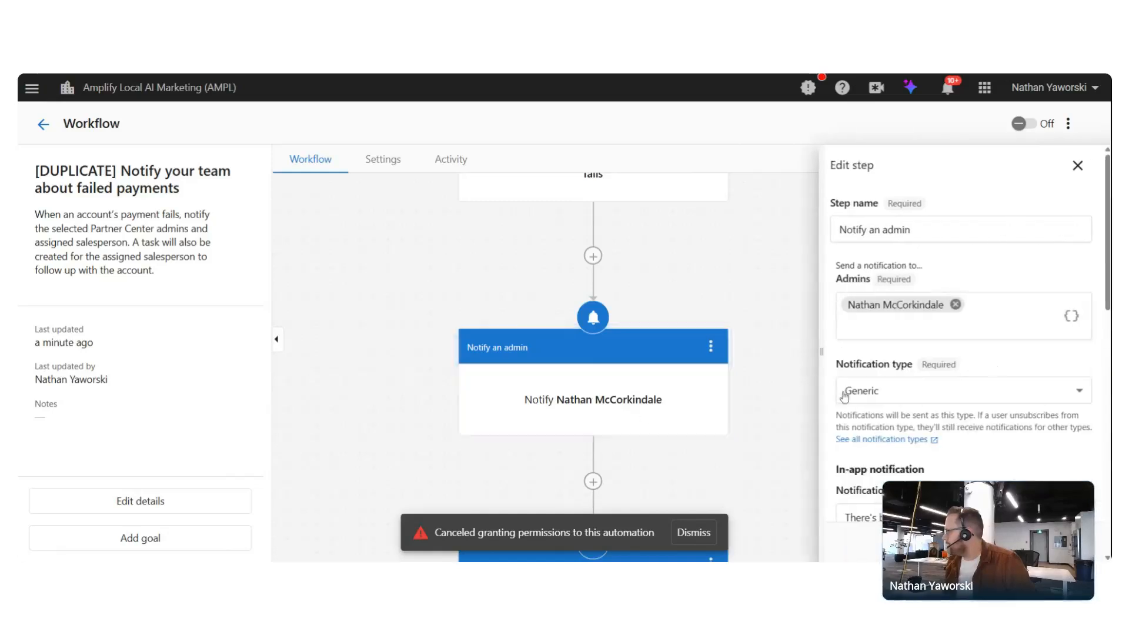
Clear the Notify an admin step's admin, back out of deleting the step, and return to My automations
left_click(956, 304)
left_click_drag(766, 293, 761, 287)
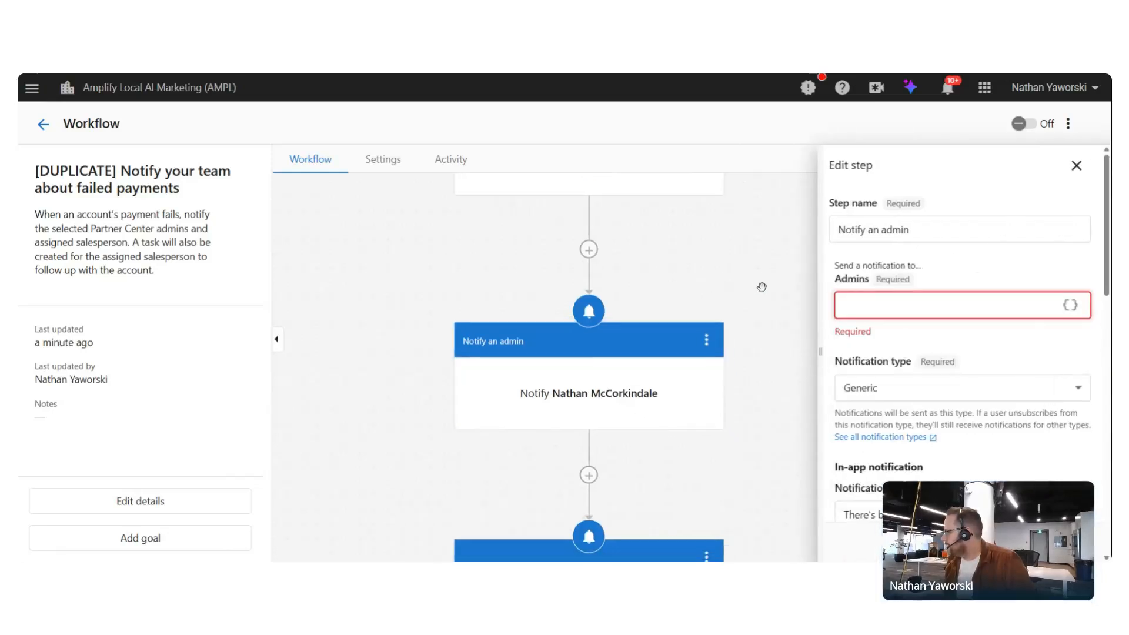
left_click(1076, 165)
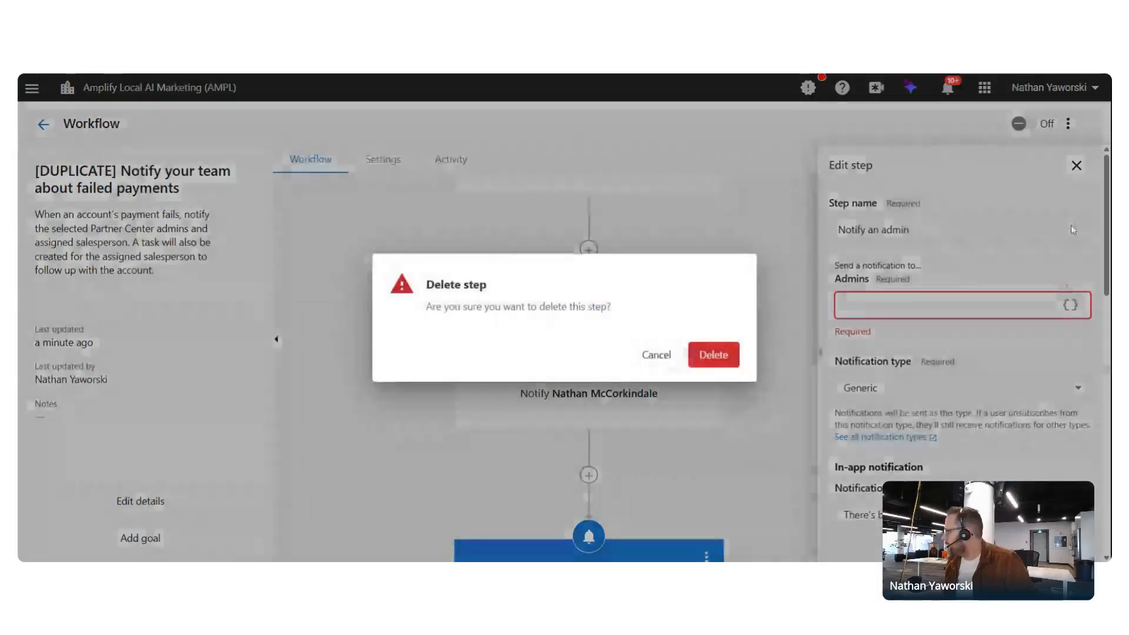
left_click(718, 353)
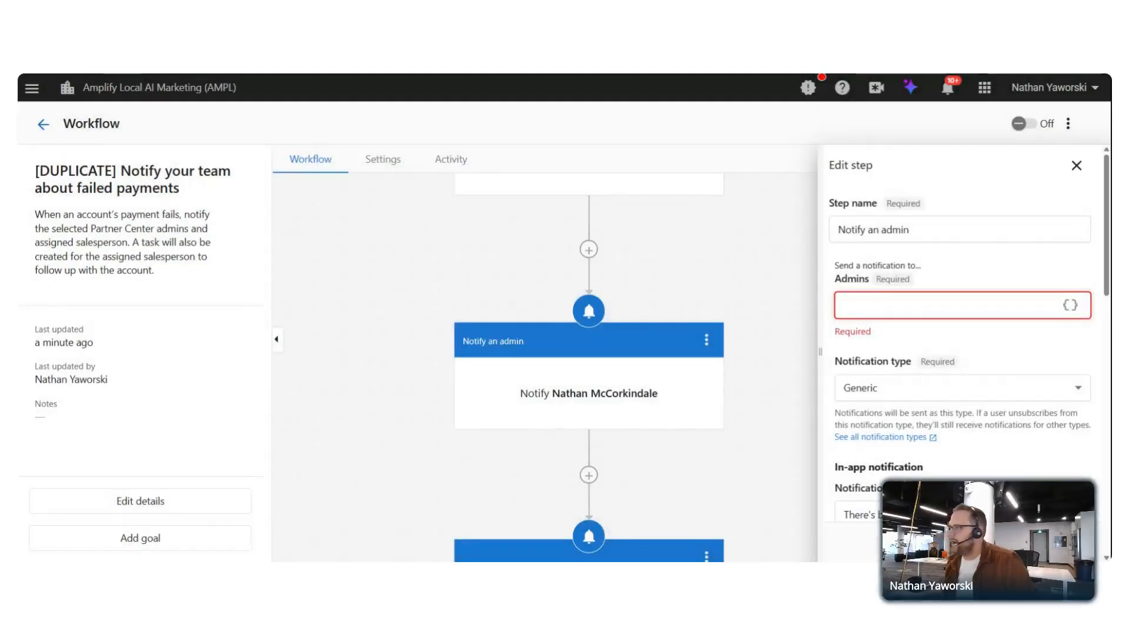
left_click(43, 124)
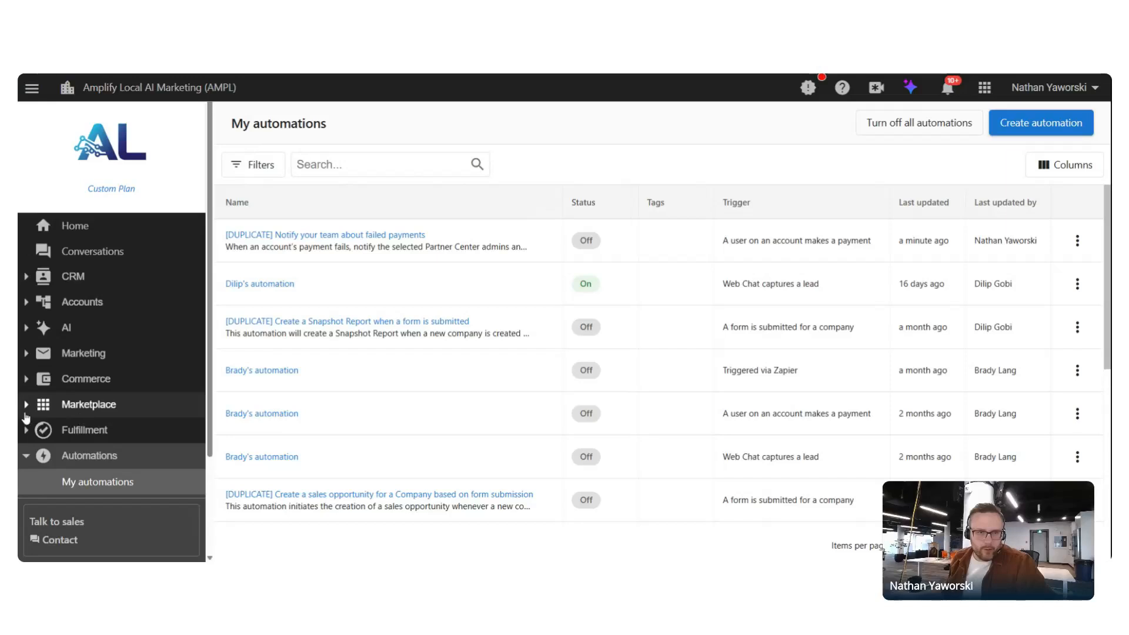
Expand Marketplace in the sidebar and go to the Vendor Center
left_click(89, 404)
scroll(87, 381, "down", 1)
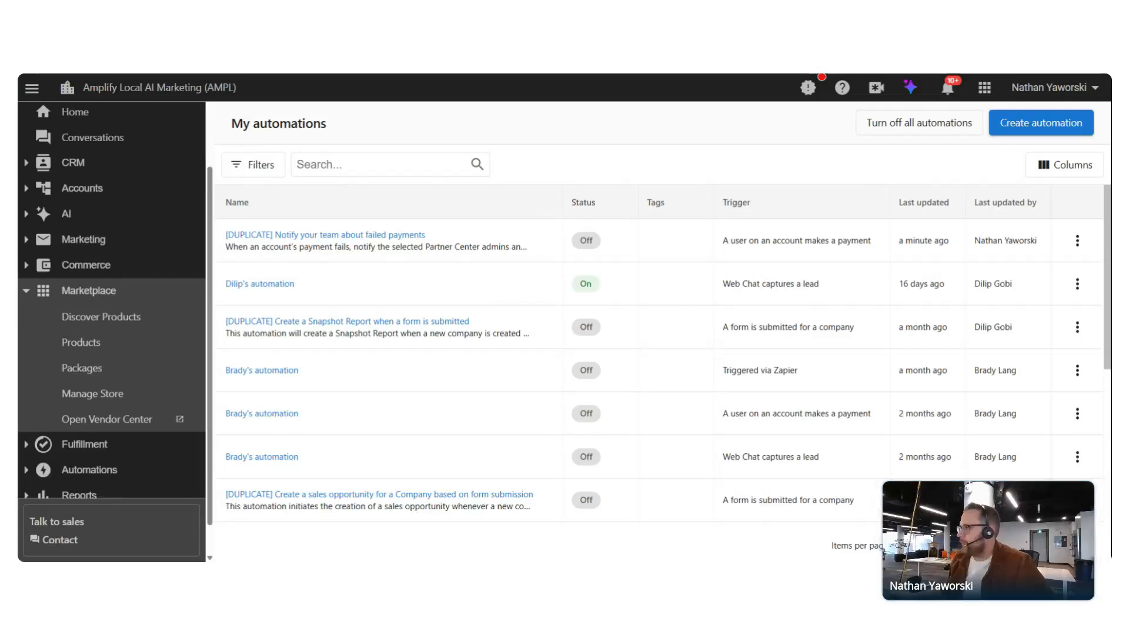
left_click(126, 419)
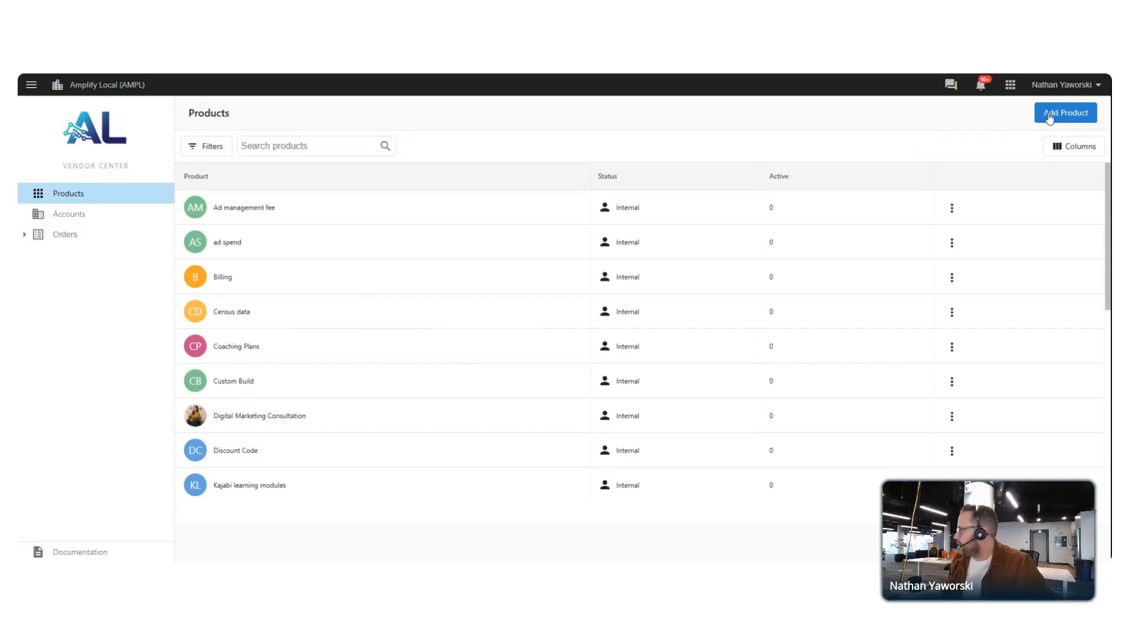
Add a Service-type product named 'Consult Hour', skipping the icon and short description
left_click(1070, 117)
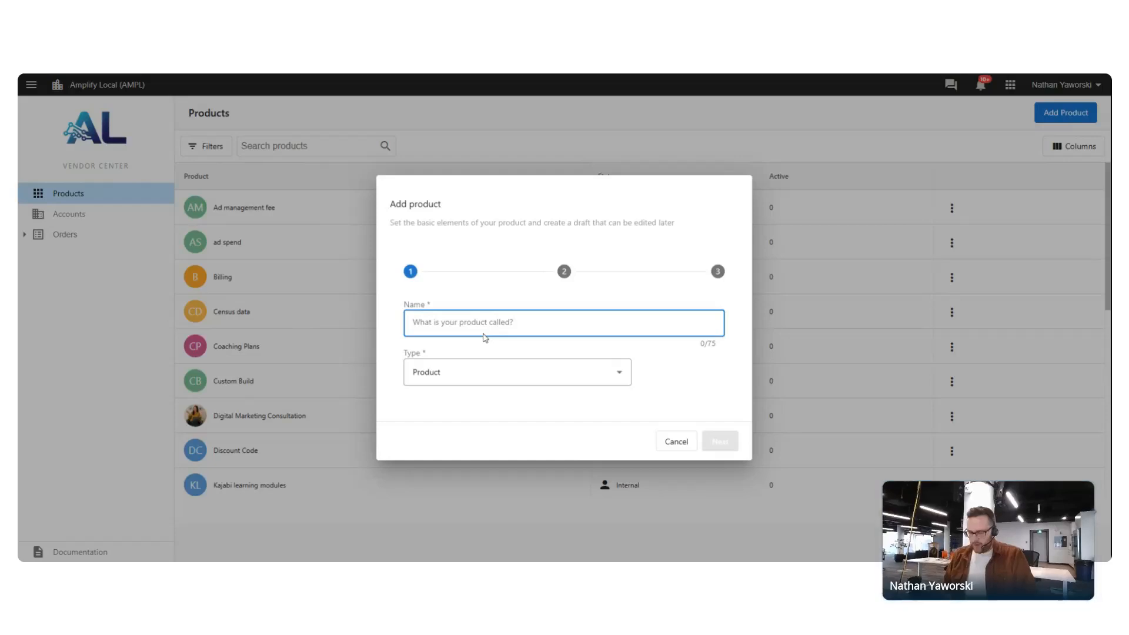
type("Consult Hou")
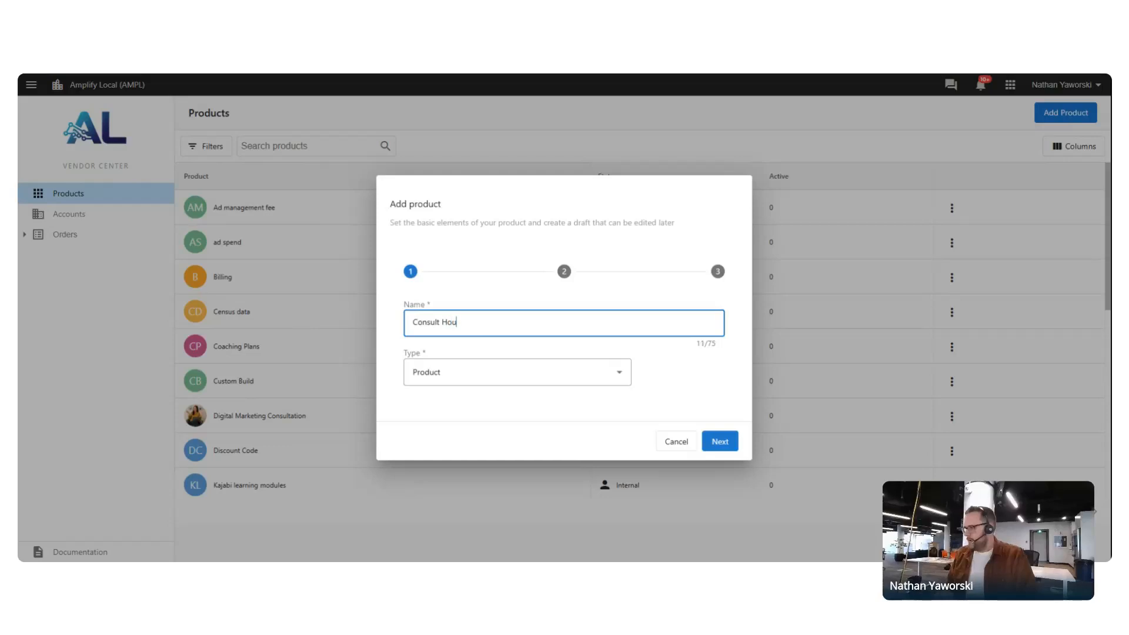
left_click(511, 363)
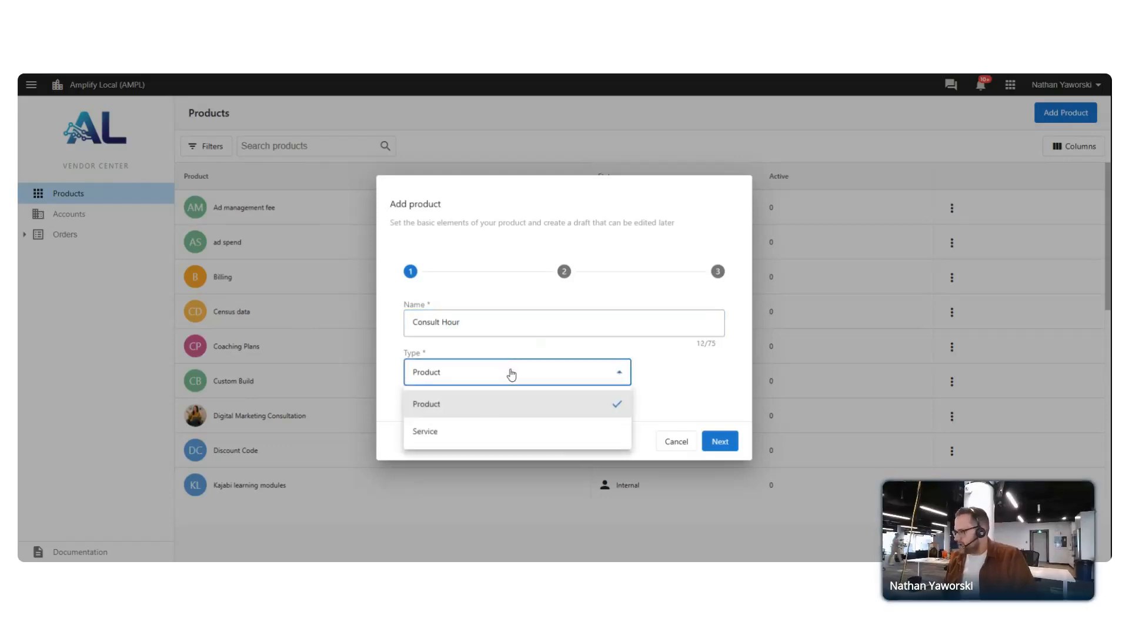
left_click(454, 435)
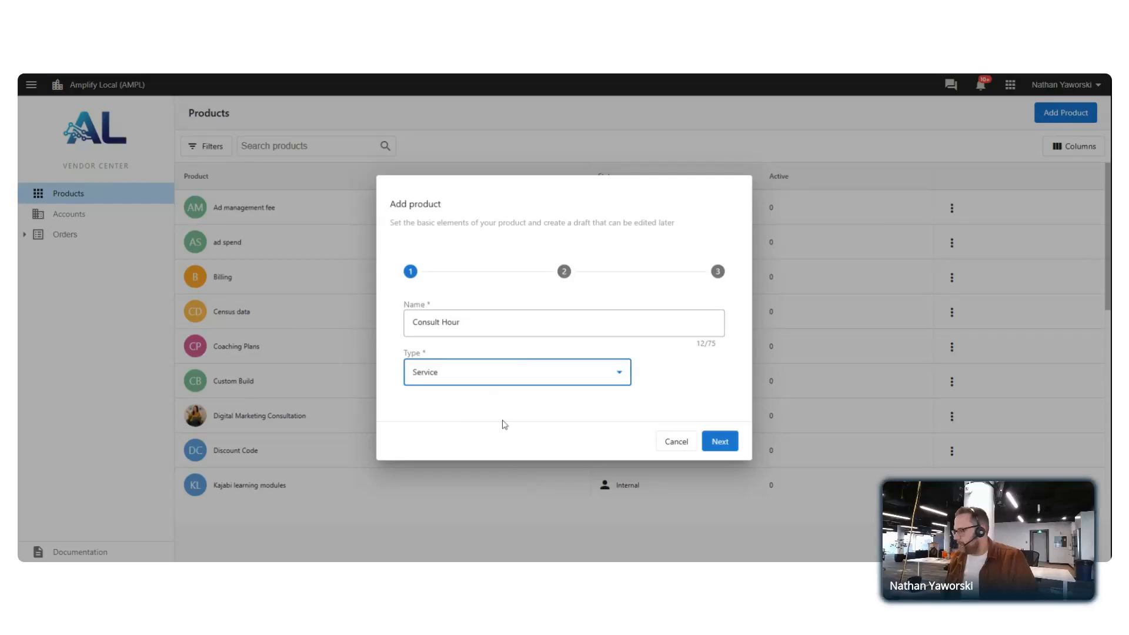
left_click(483, 373)
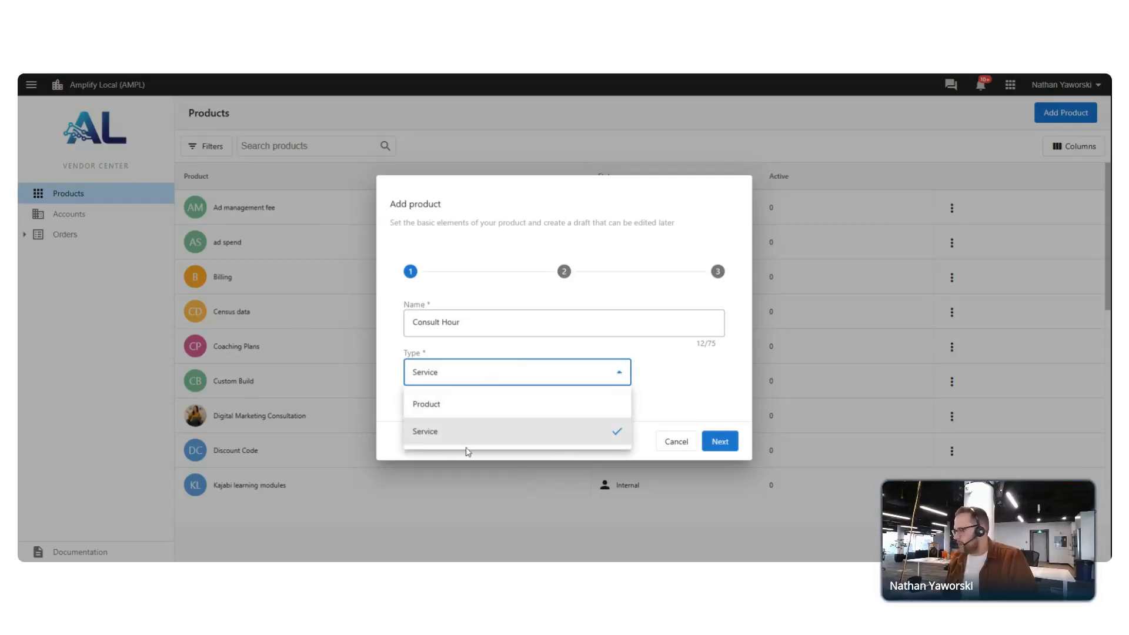
left_click(484, 431)
left_click(718, 445)
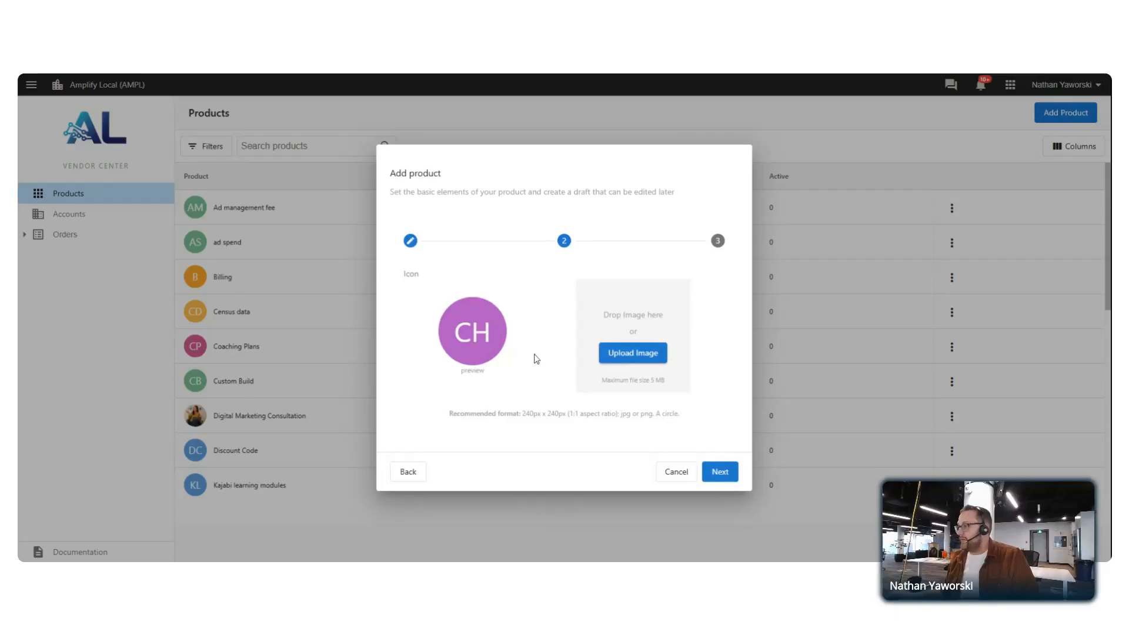
left_click(729, 471)
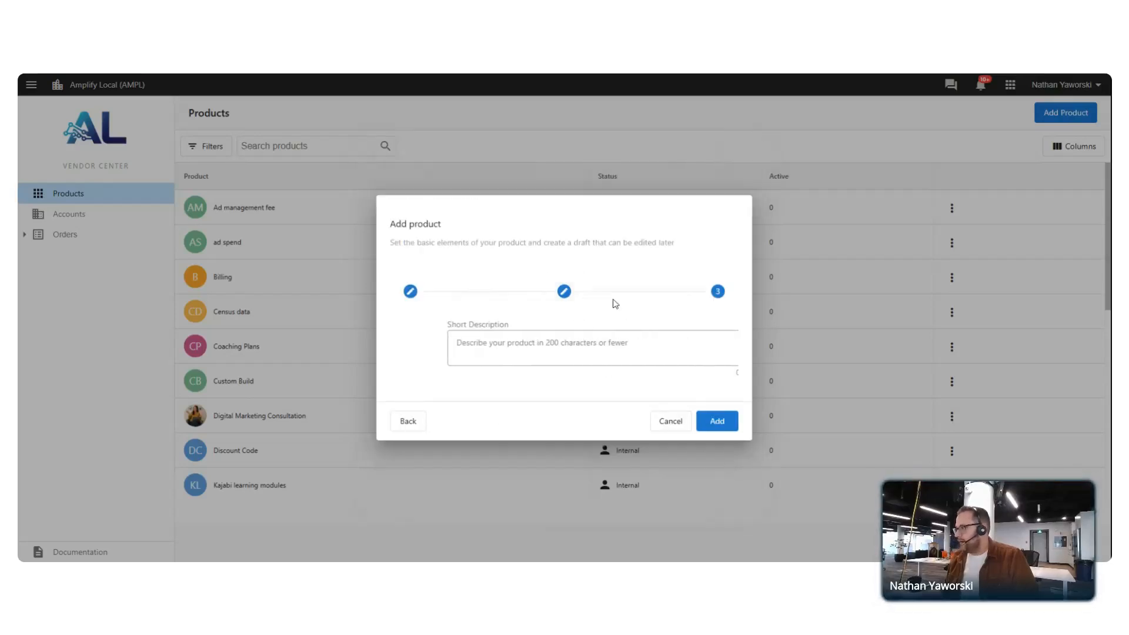
left_click(725, 424)
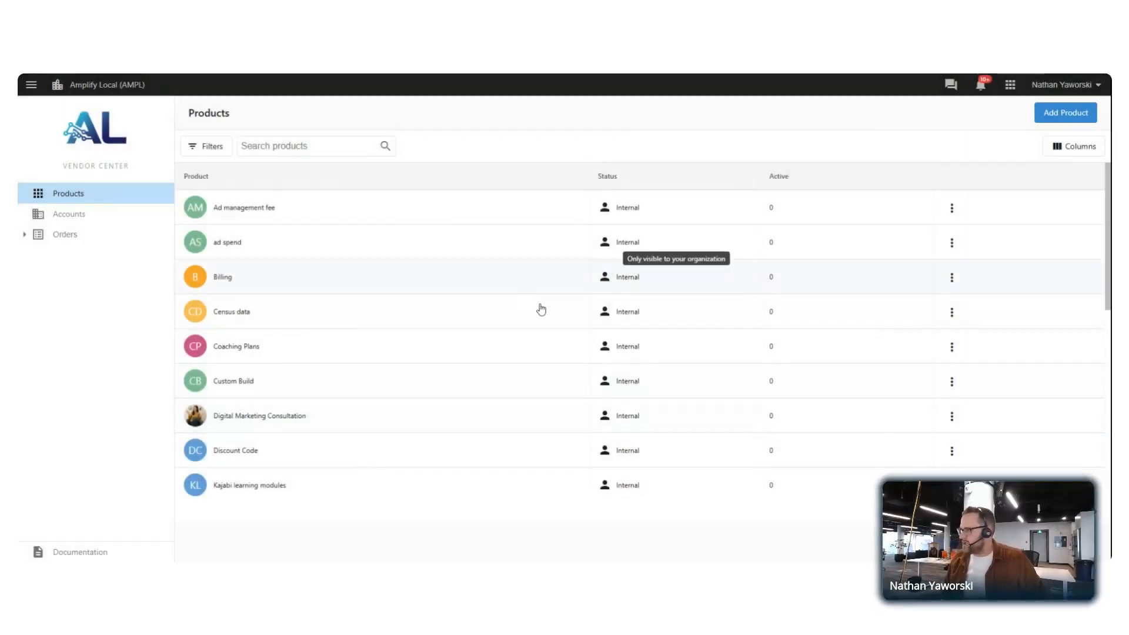
scroll(751, 255, "down", 2)
scroll(726, 244, "up", 1)
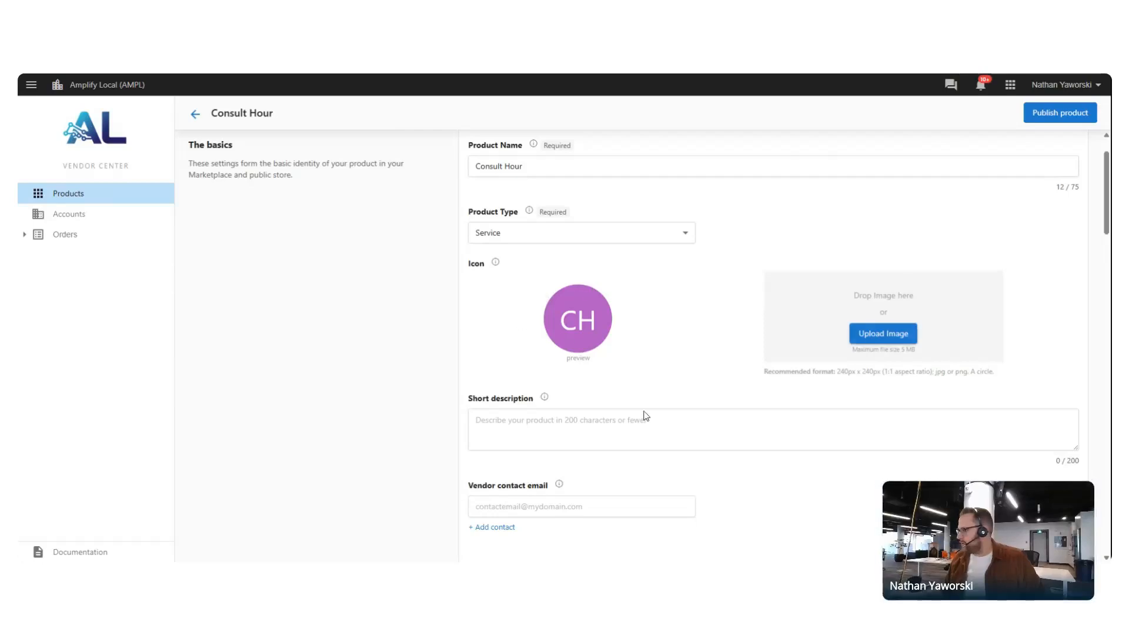
Keep Fixed price pricing with a $0.00 wholesale price and $75.00 retail price
scroll(586, 404, "down", 5)
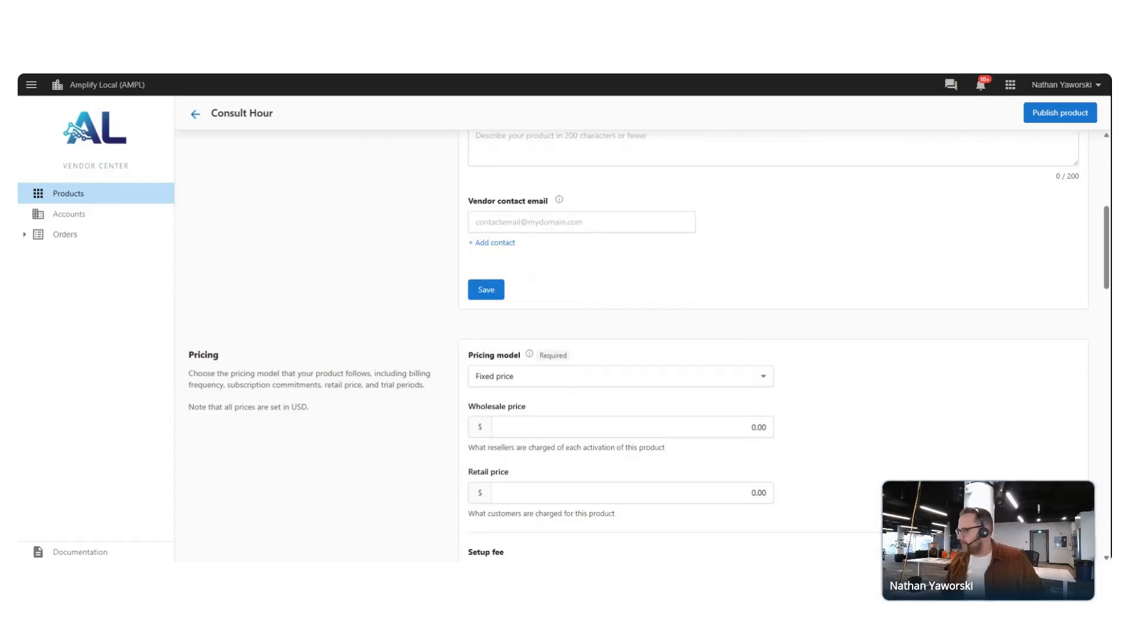
scroll(758, 230, "down", 3)
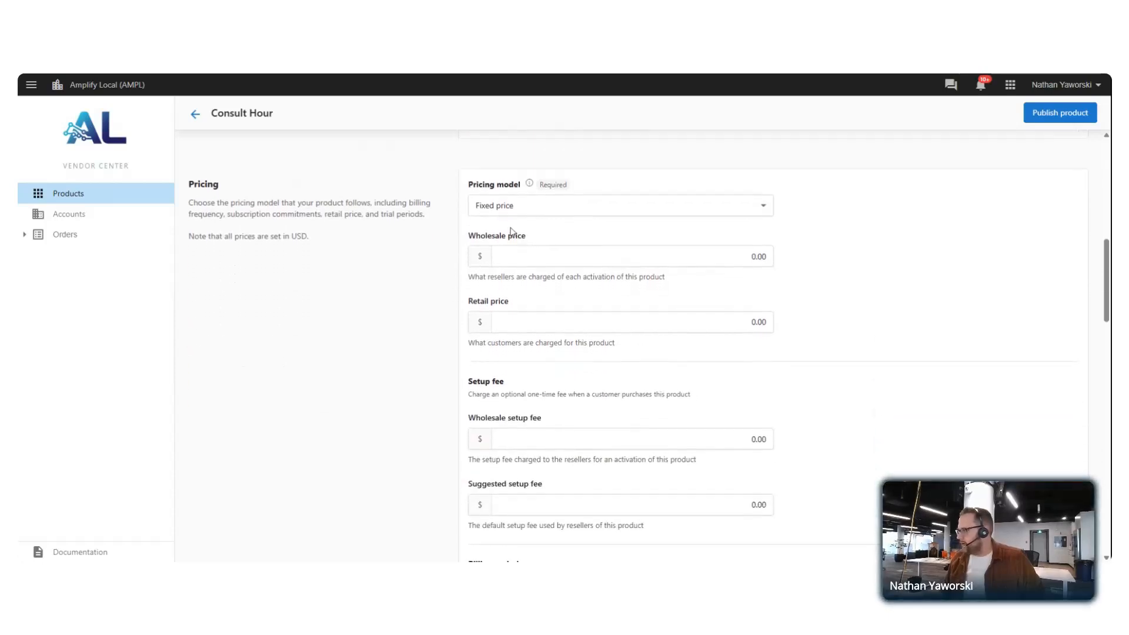
left_click(581, 214)
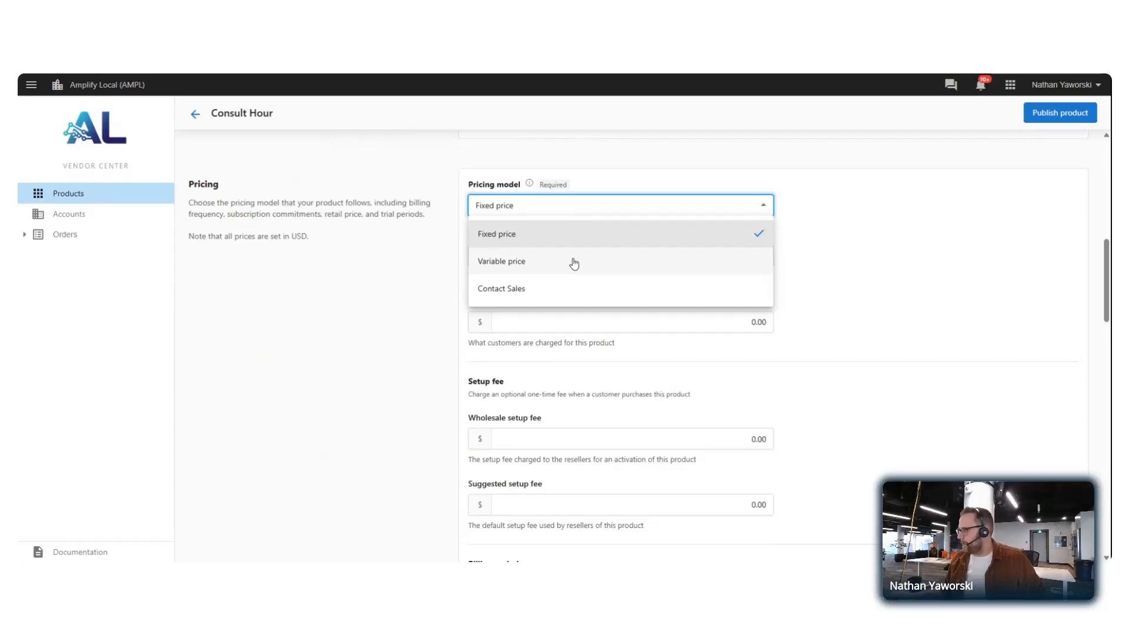
left_click(562, 231)
key("Tab")
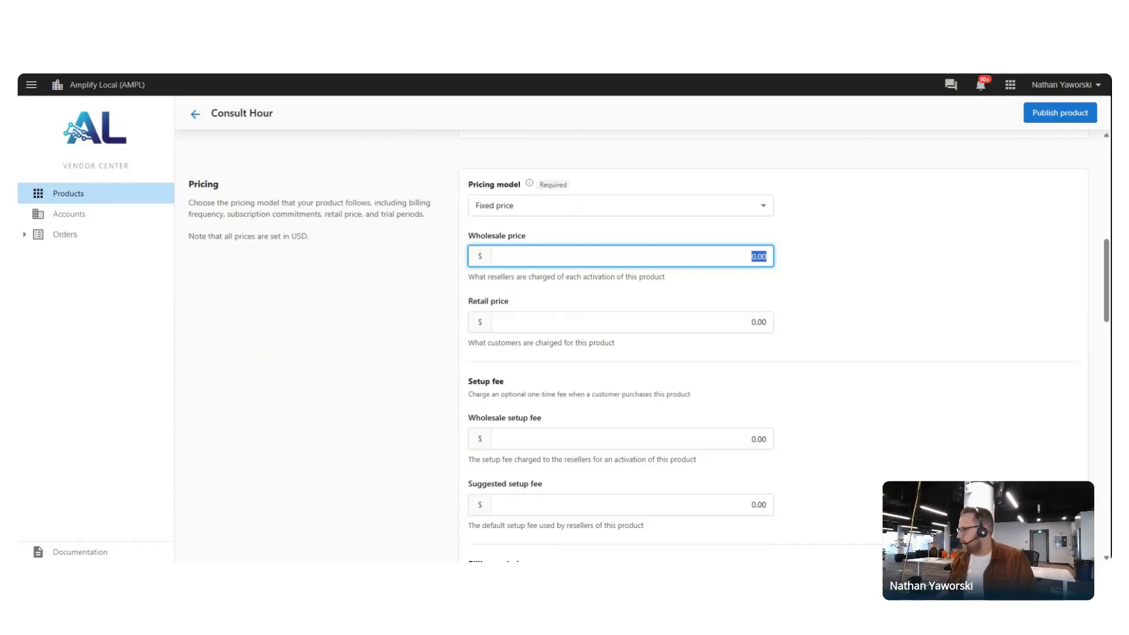
type("75")
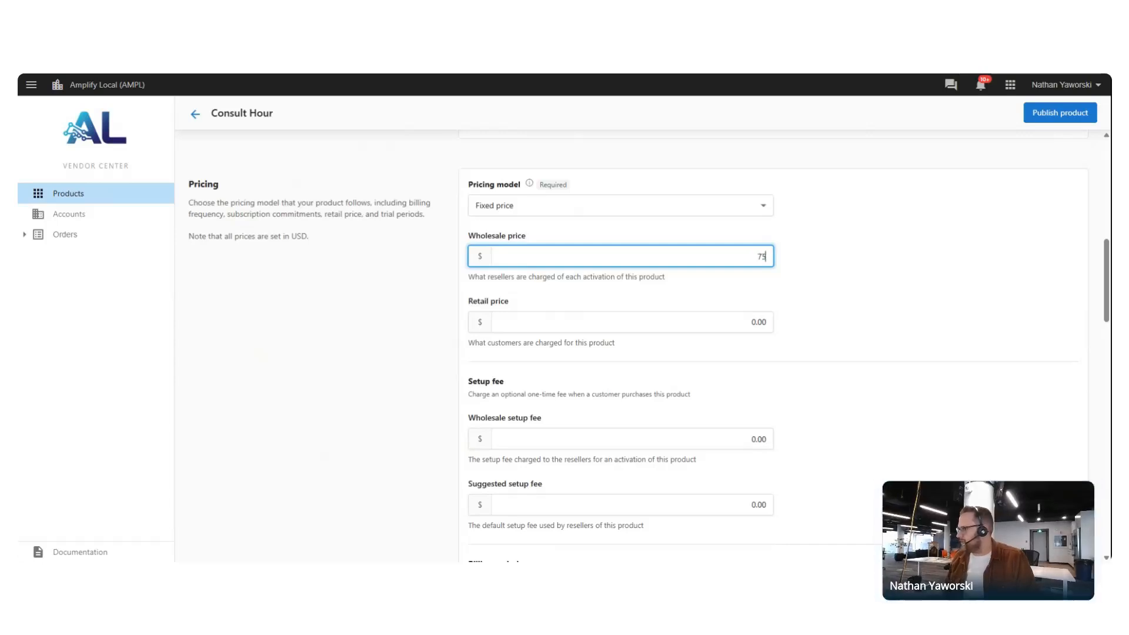
left_click(820, 241)
scroll(811, 285, "down", 1)
scroll(812, 255, "up", 2)
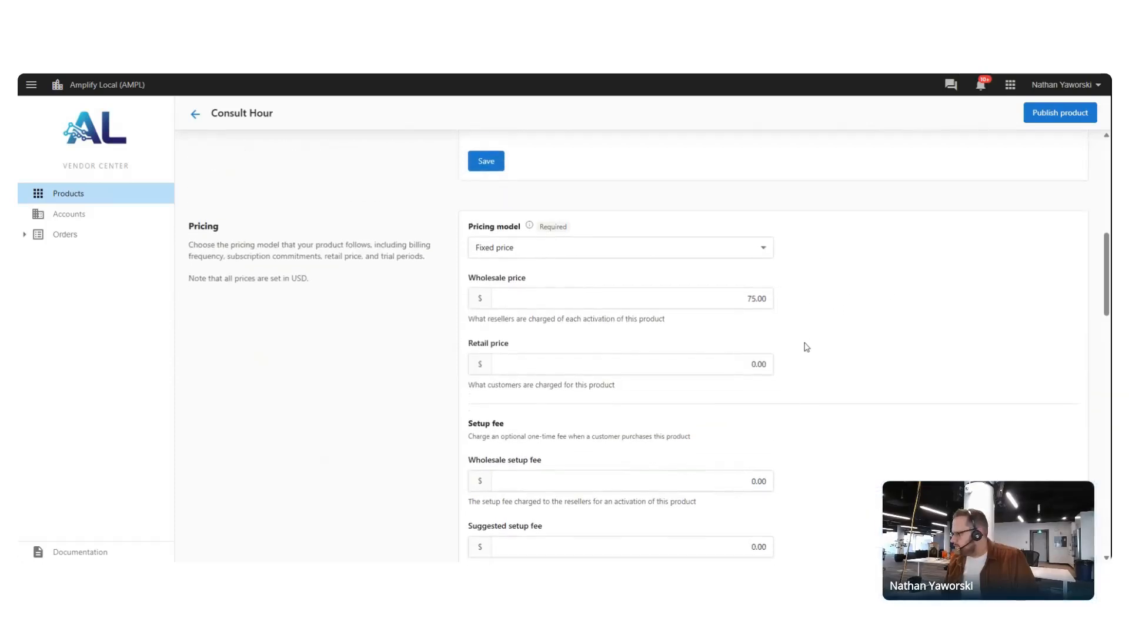
scroll(807, 347, "down", 5)
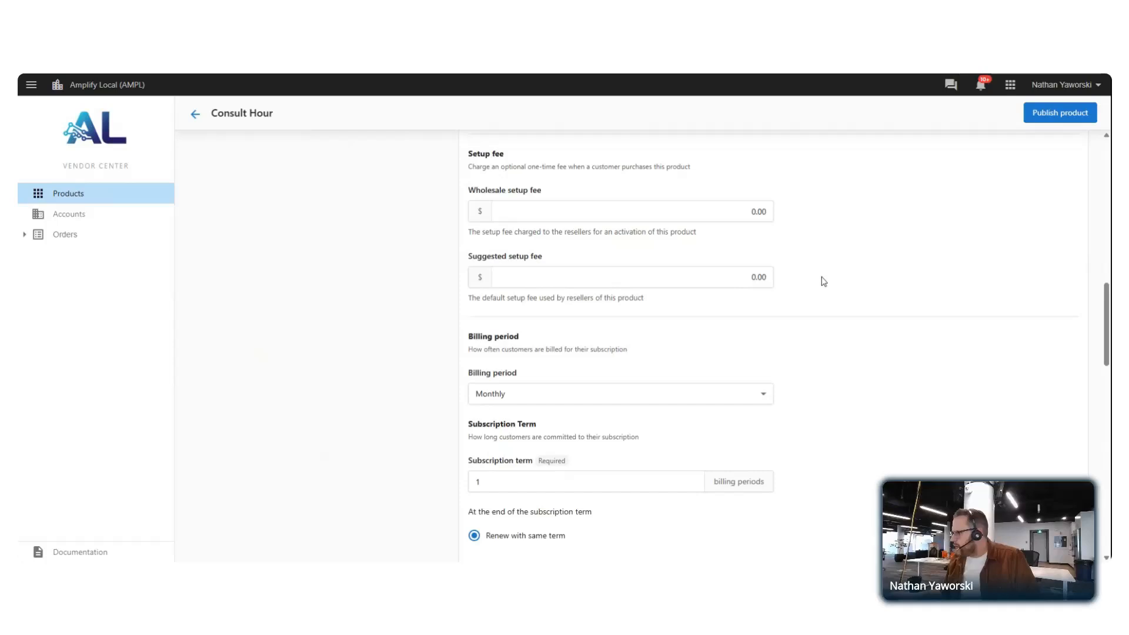
scroll(823, 282, "down", 1)
scroll(814, 282, "up", 4)
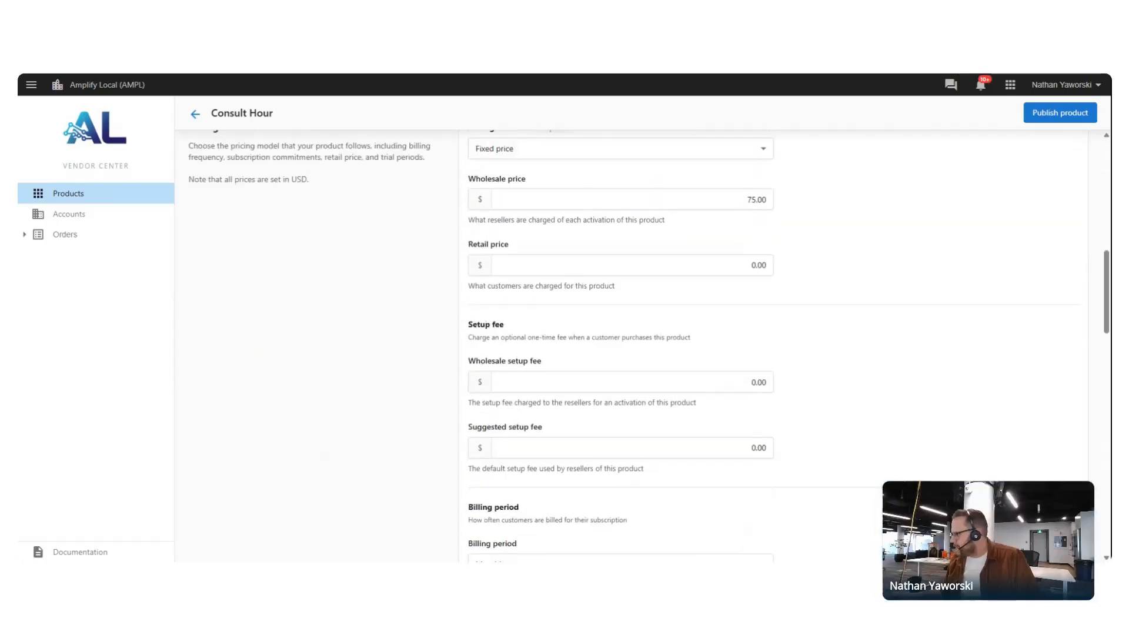
double_click(757, 200)
type("0")
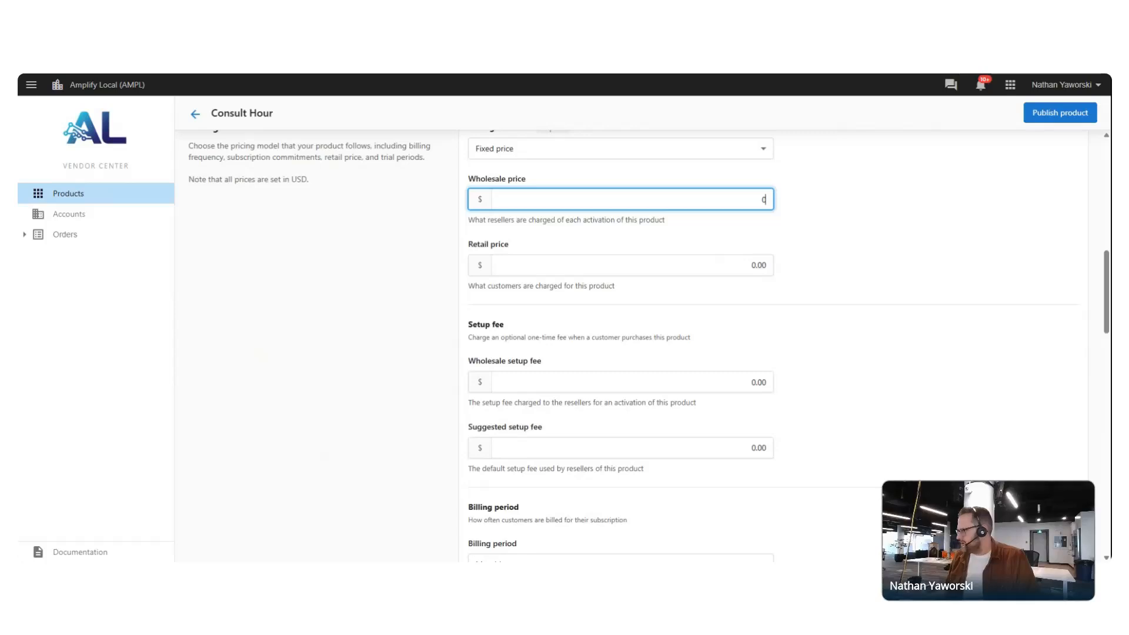
left_click(854, 228)
left_click(709, 265)
type("75")
left_click(940, 262)
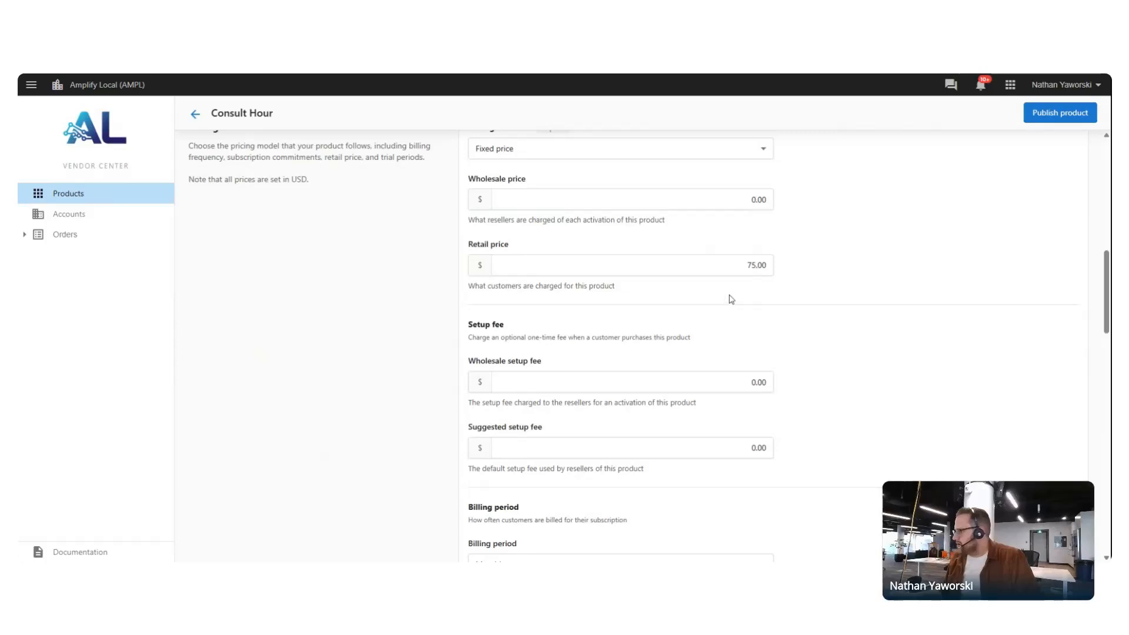
Set billing to One Time, allow multiple purchases per account, and save
scroll(792, 280, "down", 5)
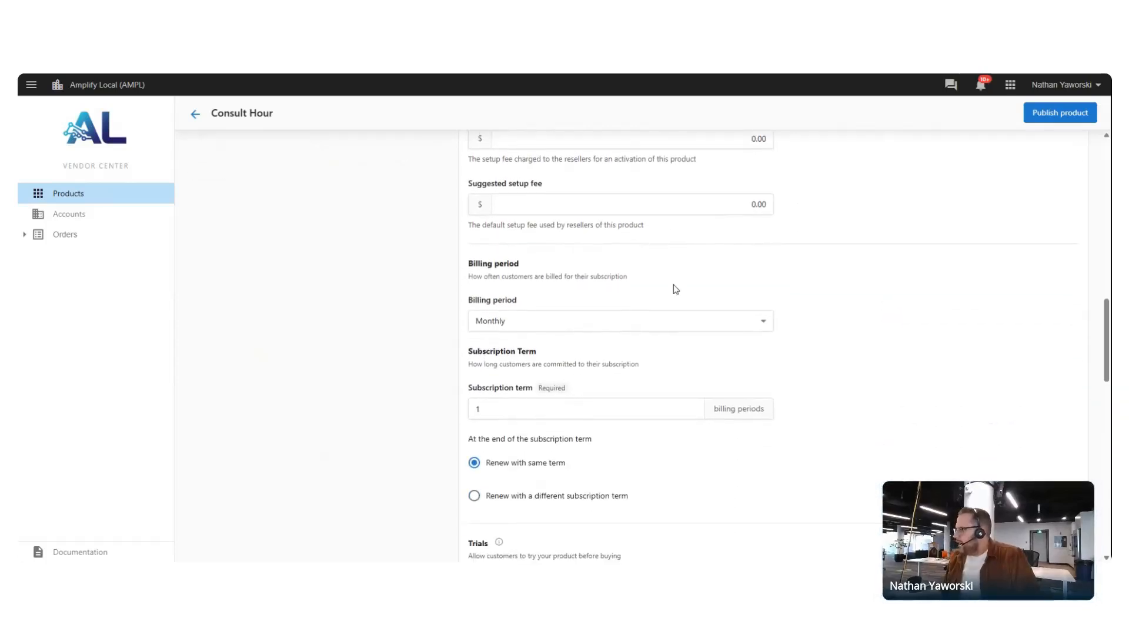
left_click(585, 287)
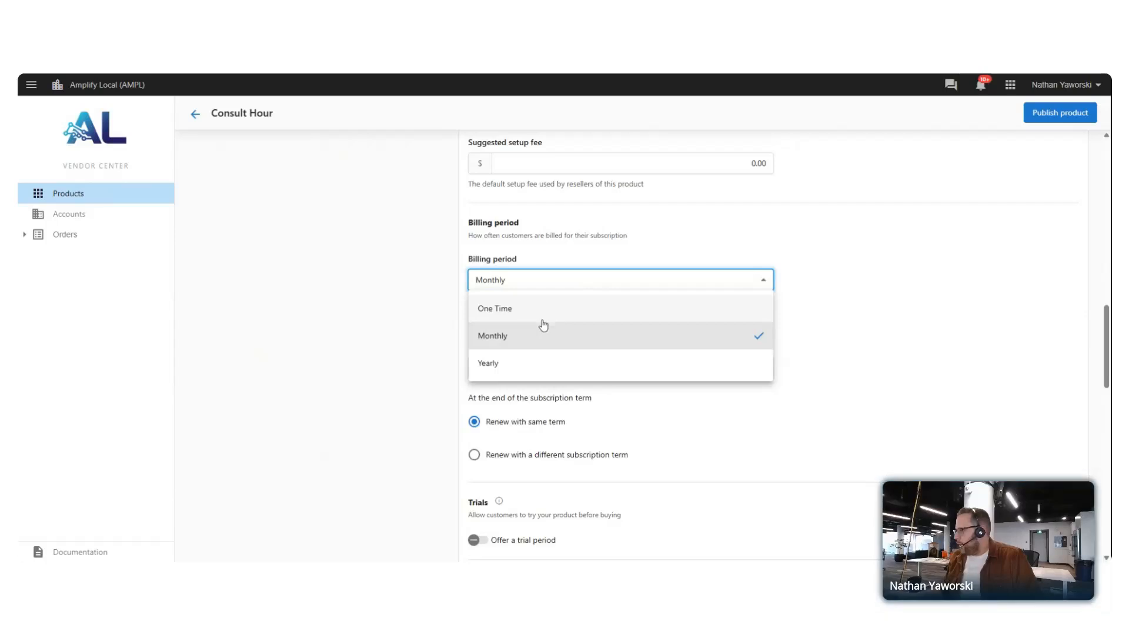
left_click(546, 311)
left_click(855, 314)
scroll(869, 273, "down", 3)
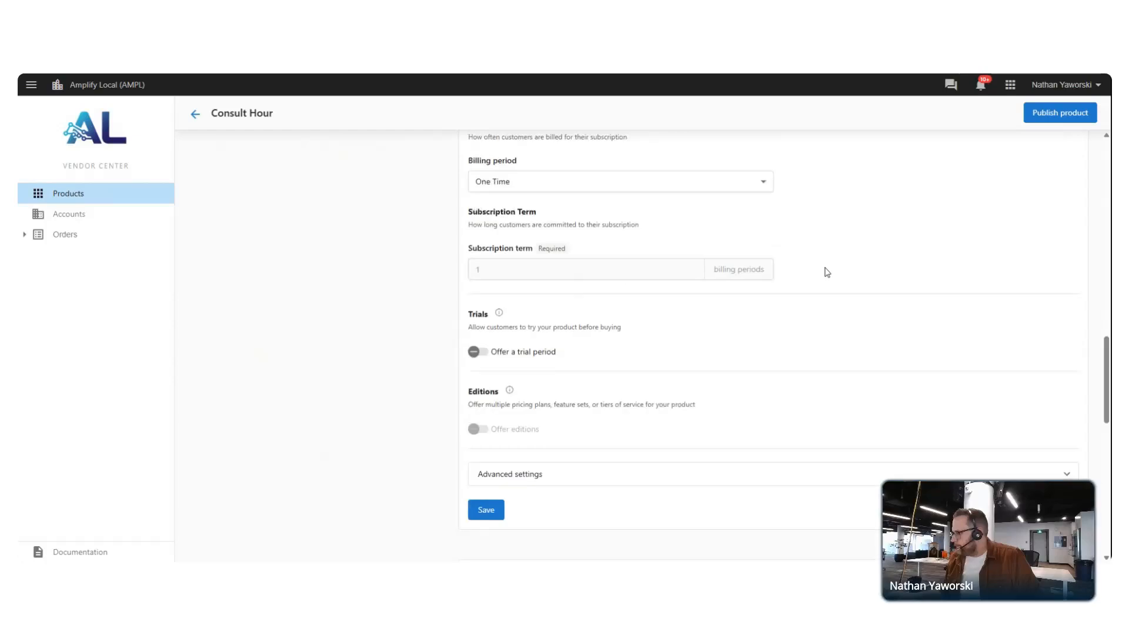
left_click(597, 404)
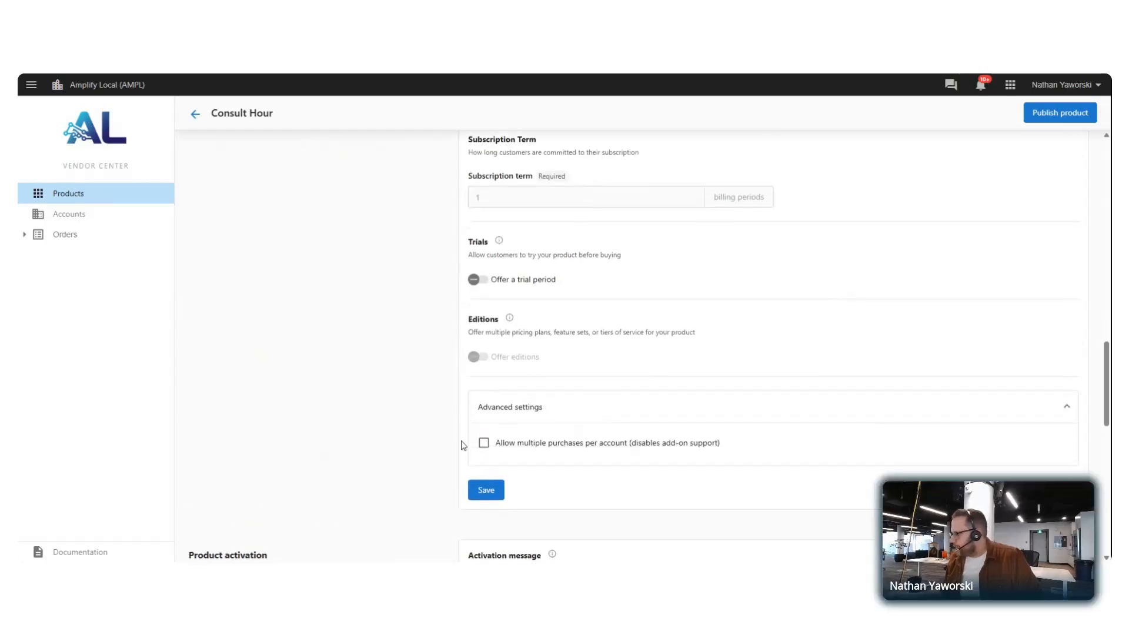
left_click(484, 445)
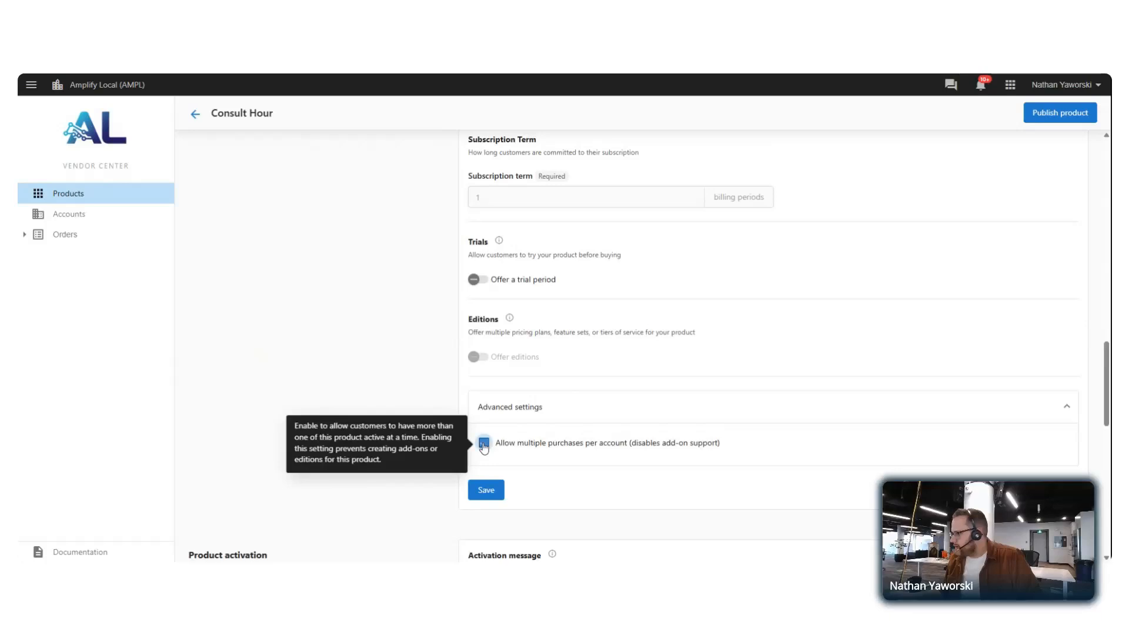
mouse_move(485, 450)
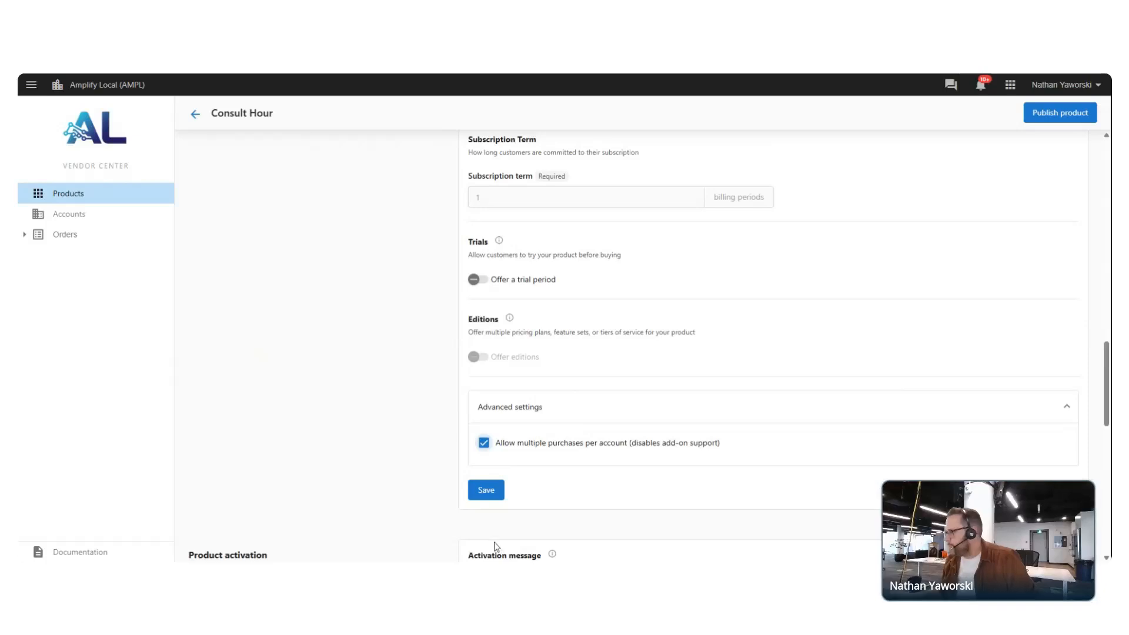
left_click(487, 490)
scroll(727, 365, "down", 1)
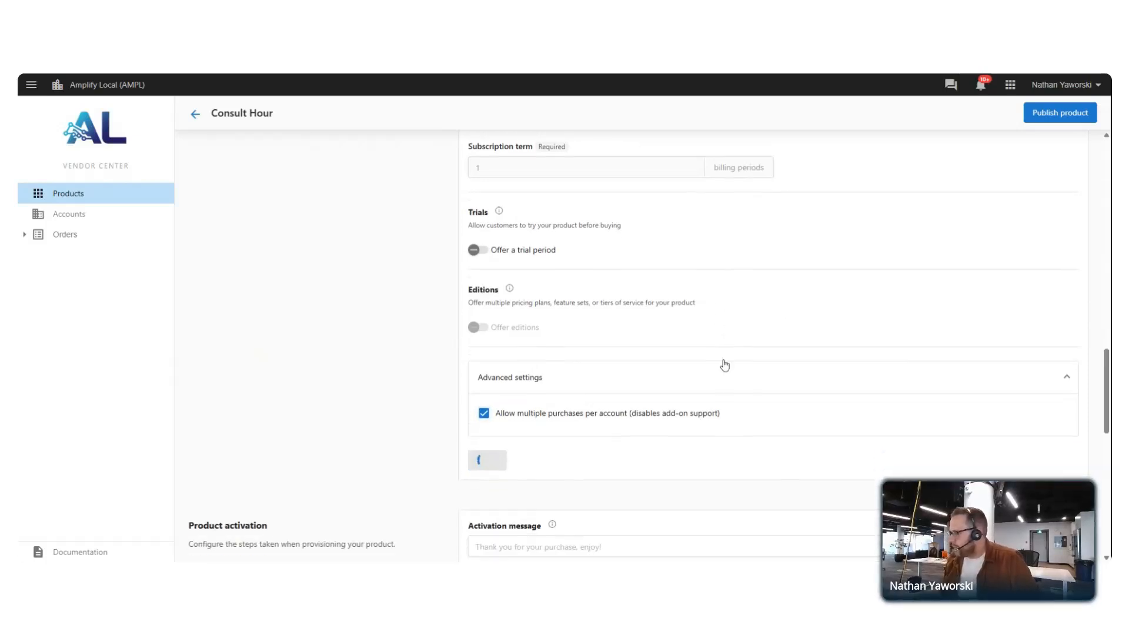
scroll(726, 364, "down", 1)
scroll(421, 383, "up", 7)
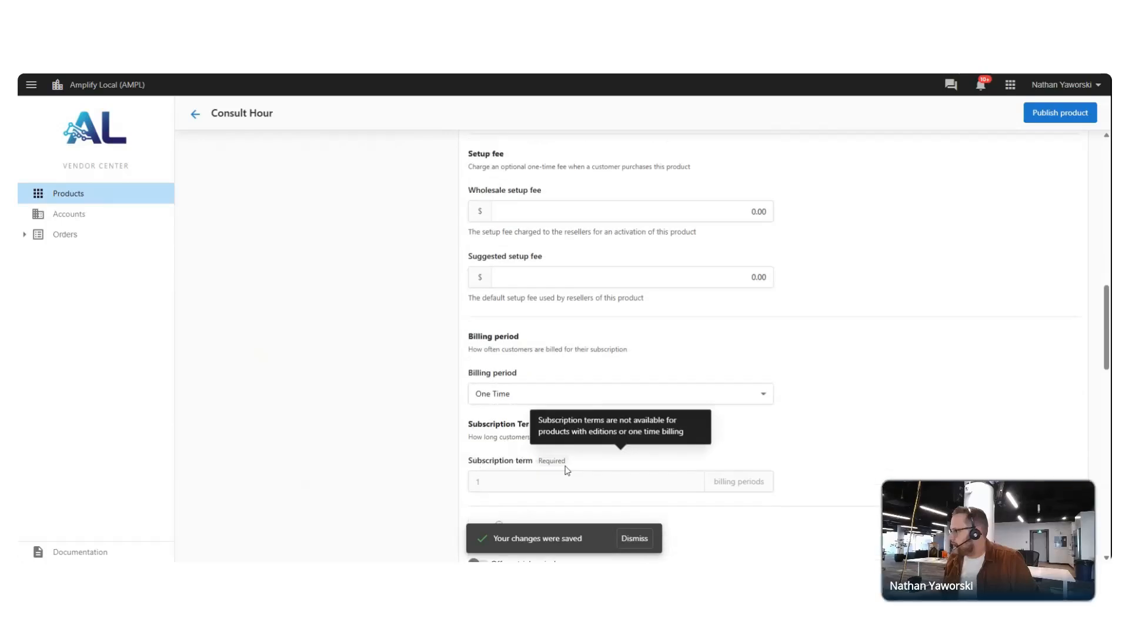
scroll(566, 470, "up", 10)
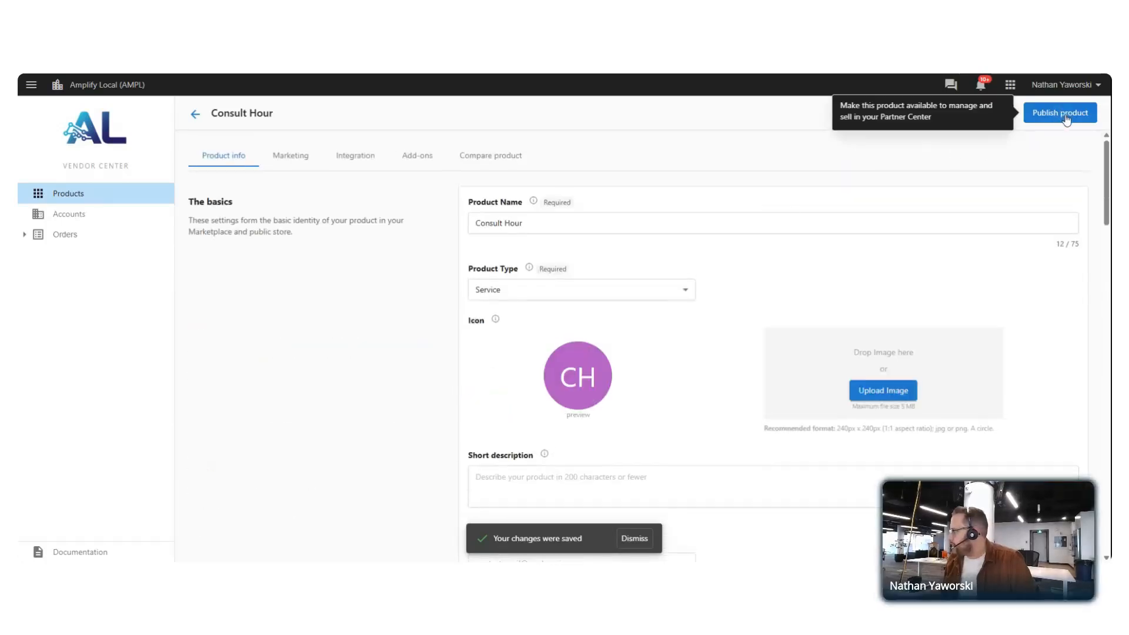
View the Add-ons page, then check the Marketing preview shows the $75.00 one-time retail price
left_click(416, 158)
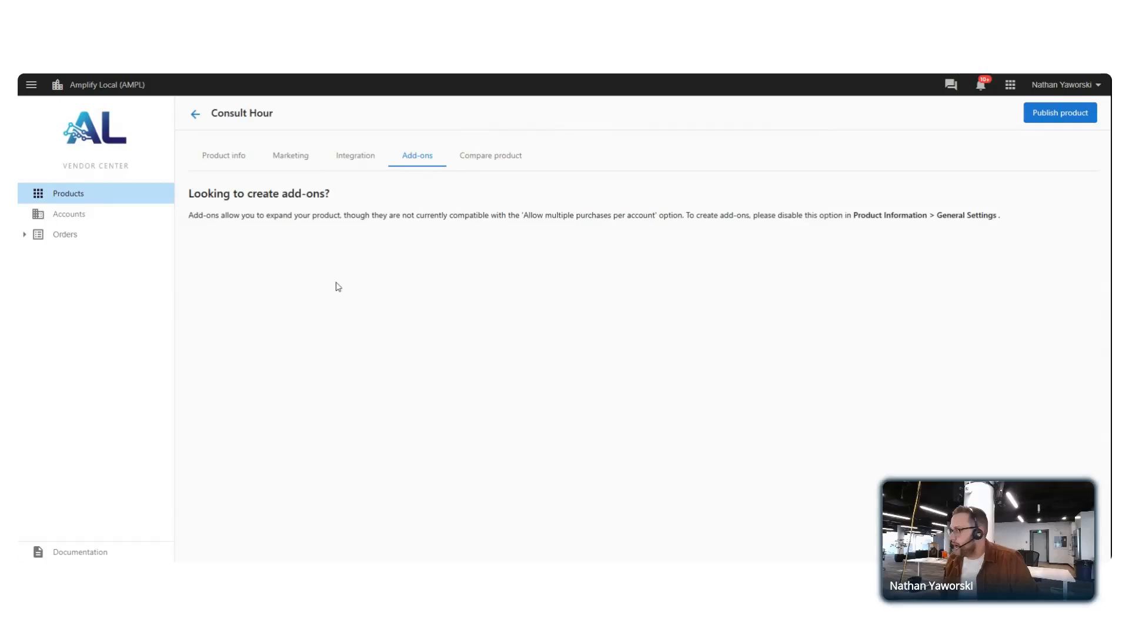
left_click(288, 160)
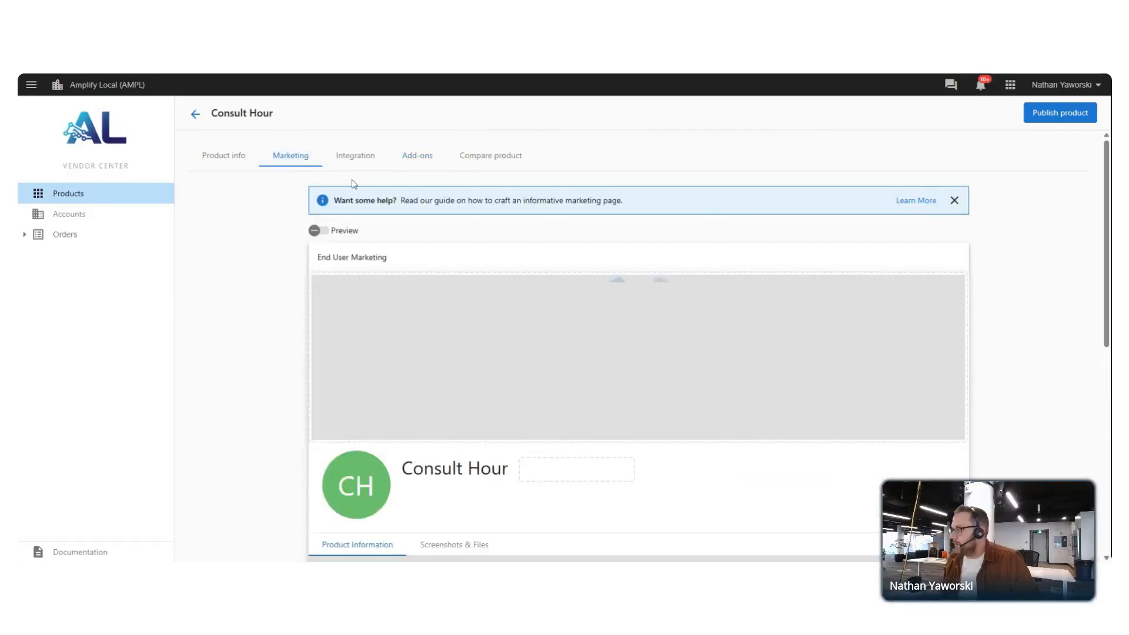
scroll(458, 371, "down", 4)
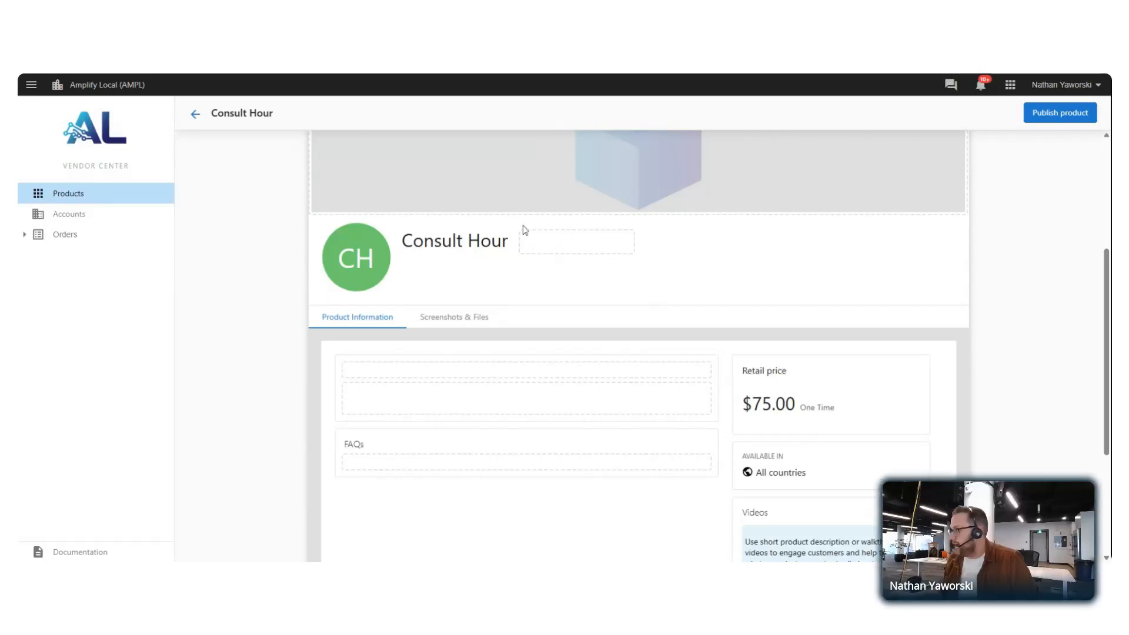
scroll(335, 383, "down", 2)
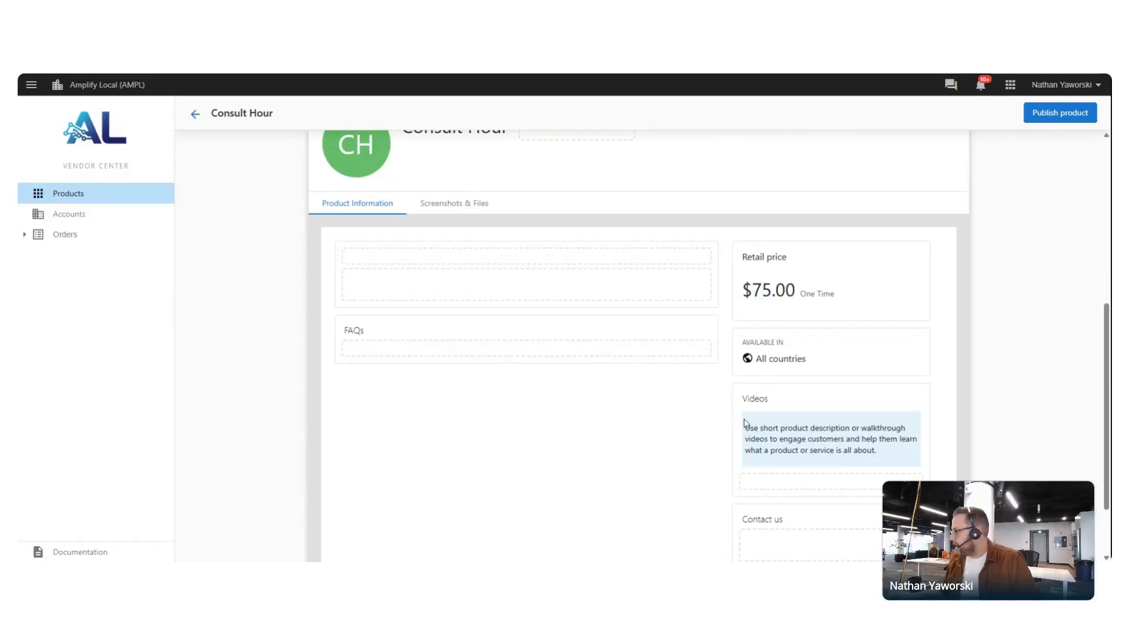
scroll(461, 426, "up", 6)
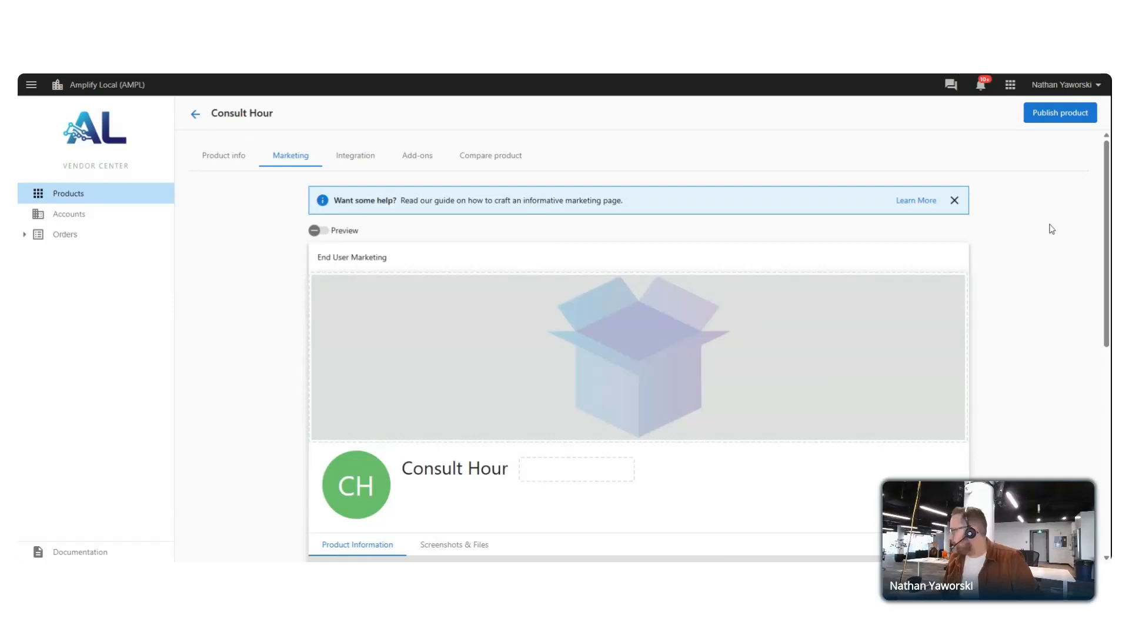
Publish Consult Hour to the Marketplace and confirm in the dialog
left_click(1061, 113)
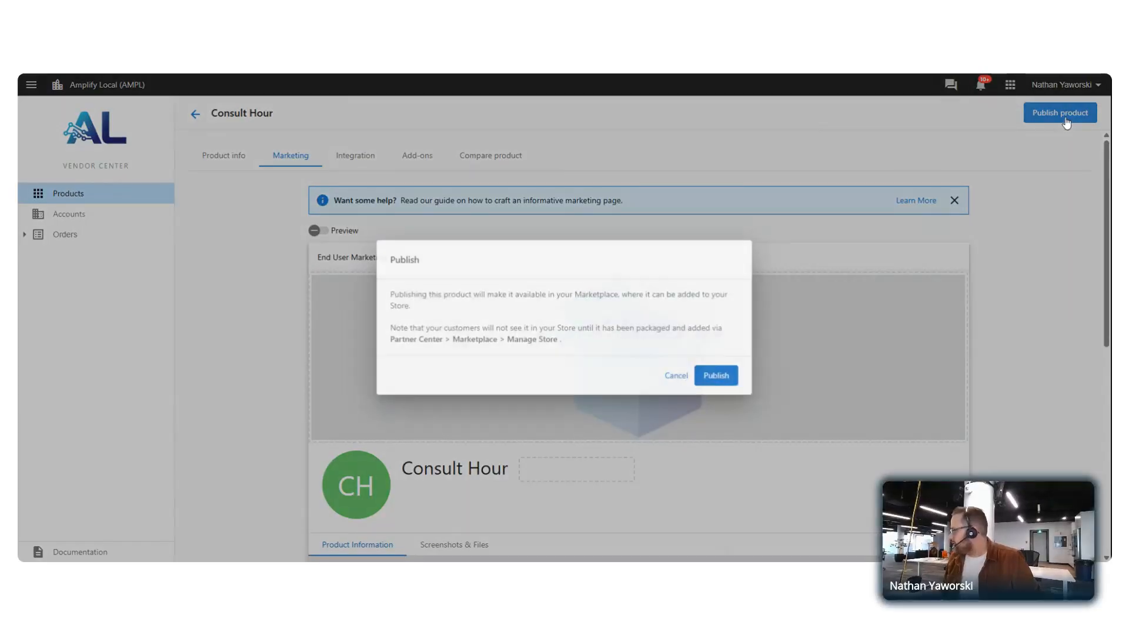
left_click(719, 377)
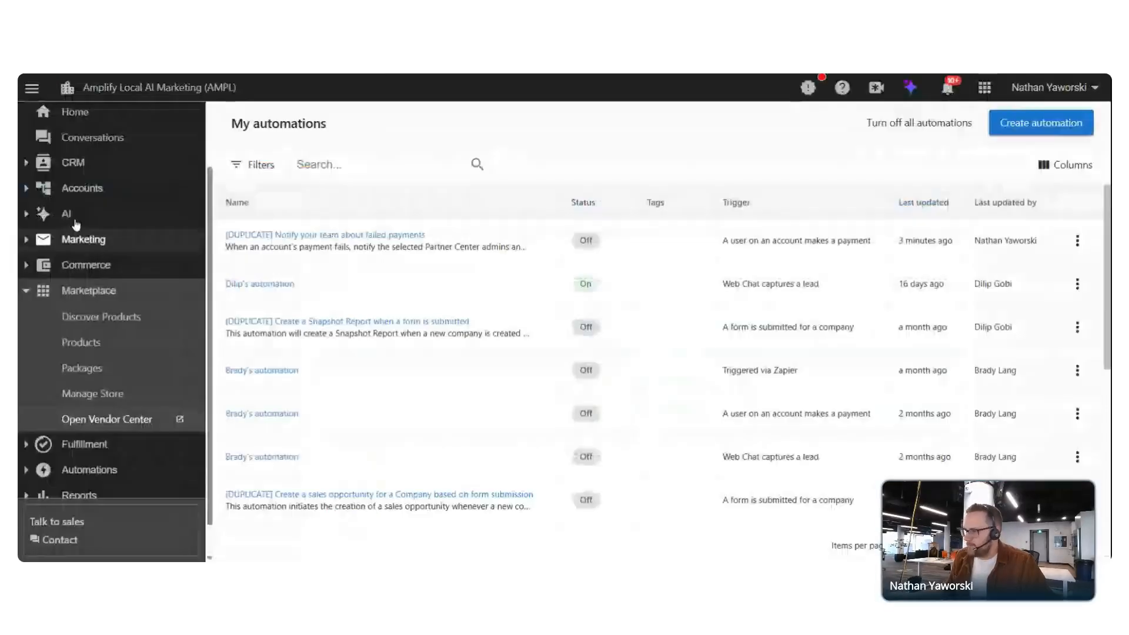
Search Marketplace Products for 'Consult hour', then advance the presentation to the next slide
left_click(90, 366)
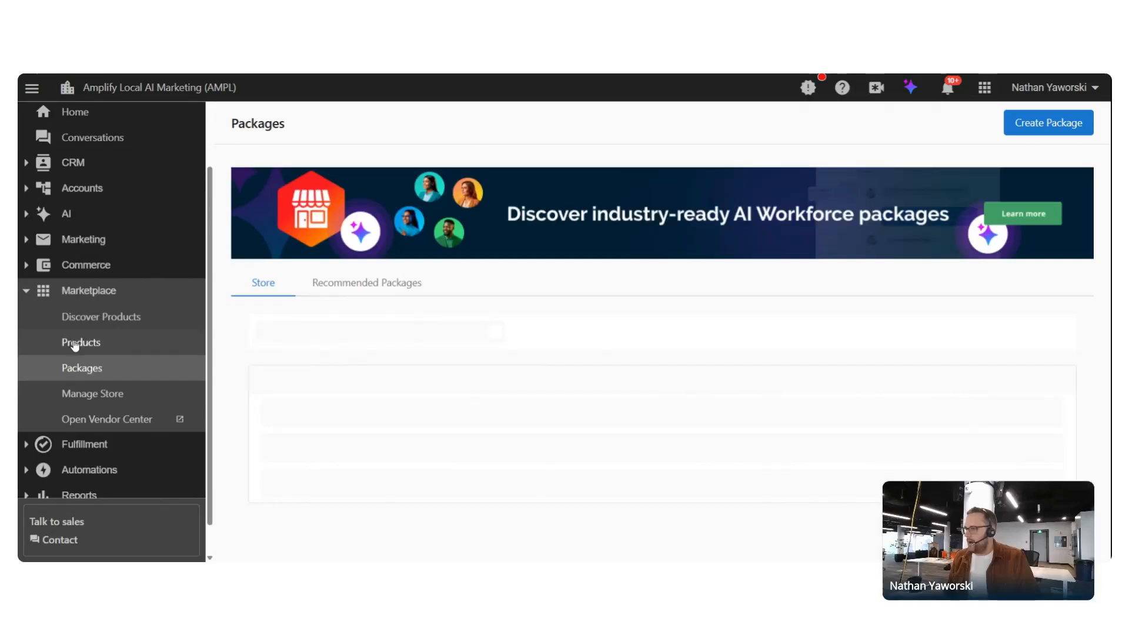
left_click(101, 344)
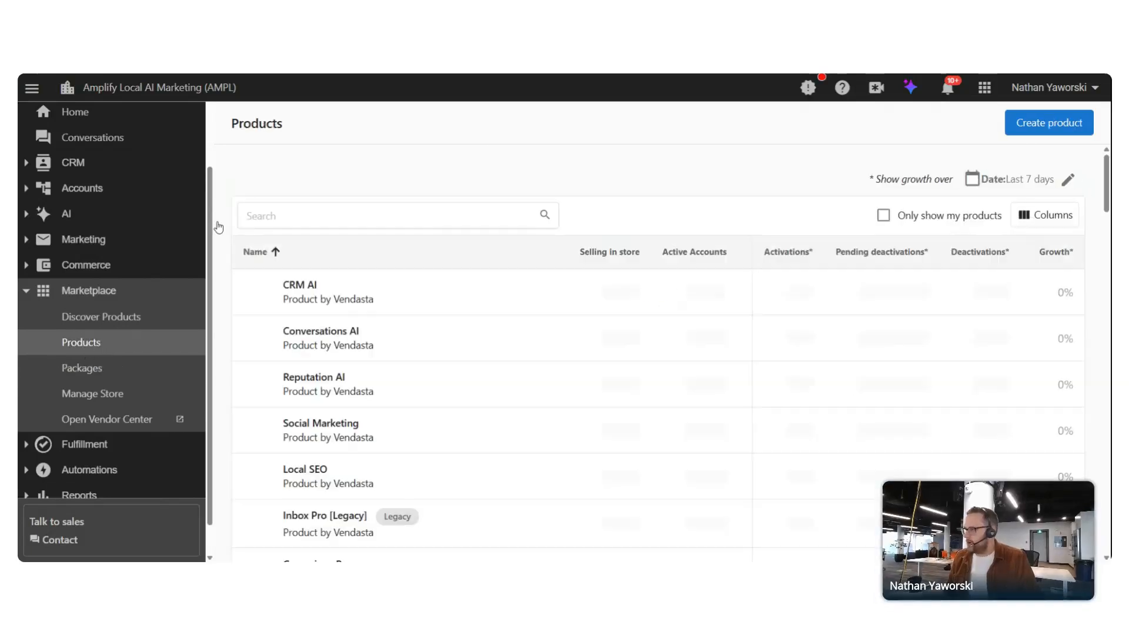
left_click(388, 216)
type("Consu")
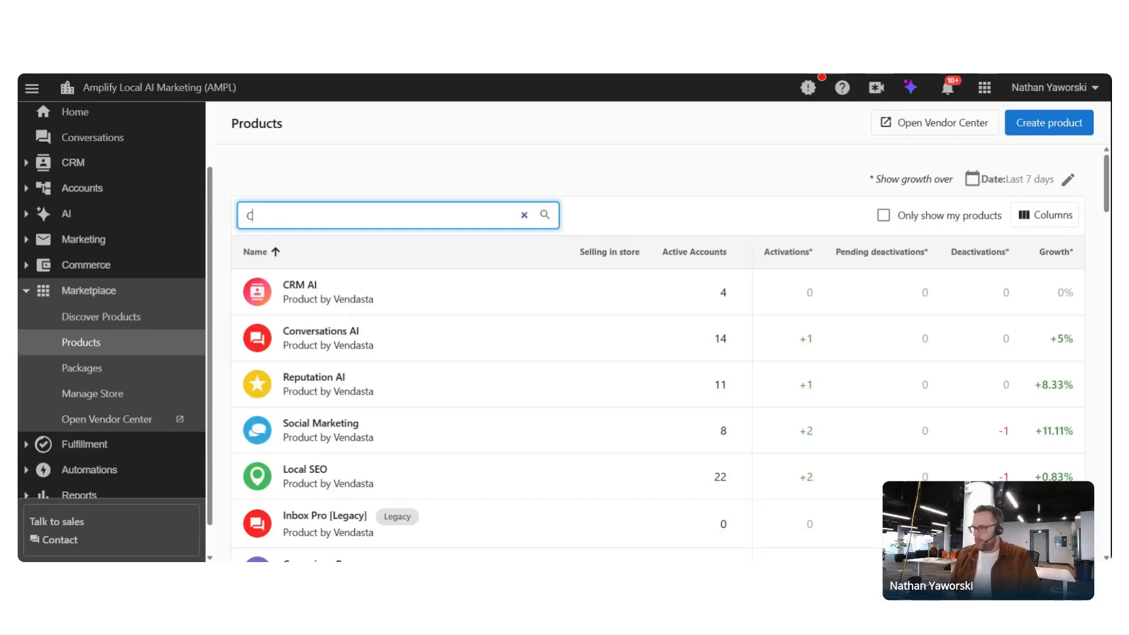
type("lt hour")
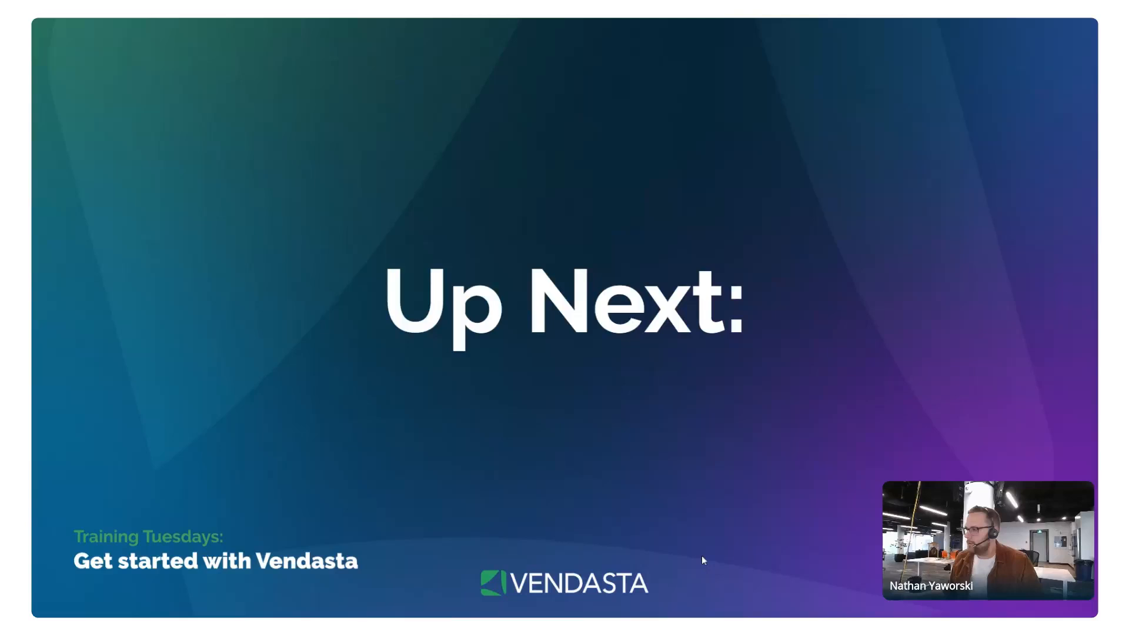
left_click(325, 195)
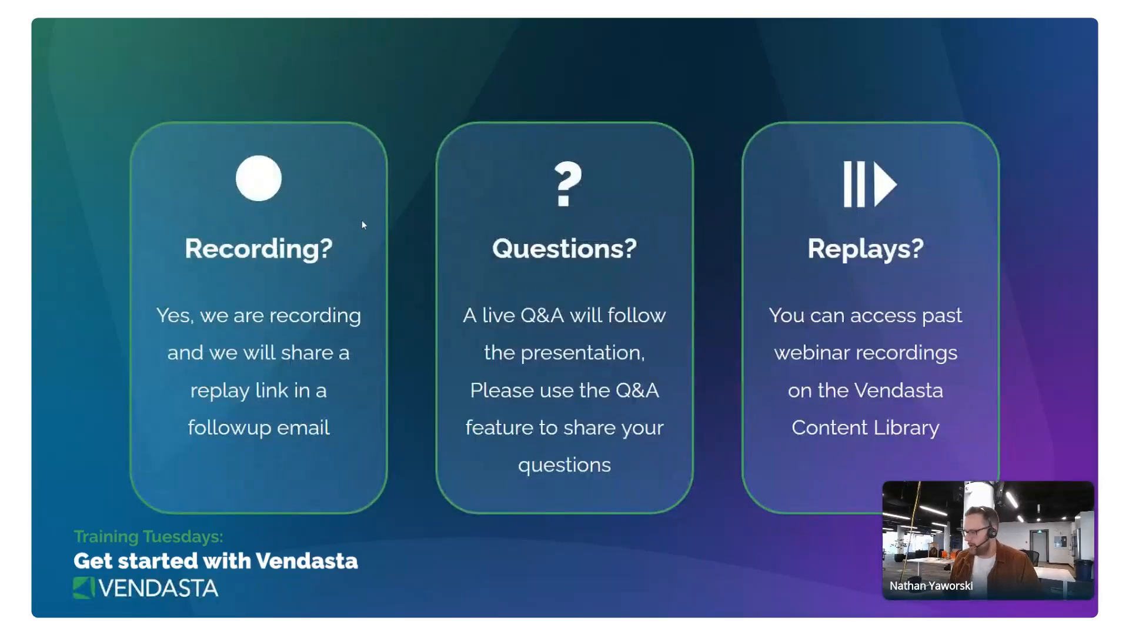